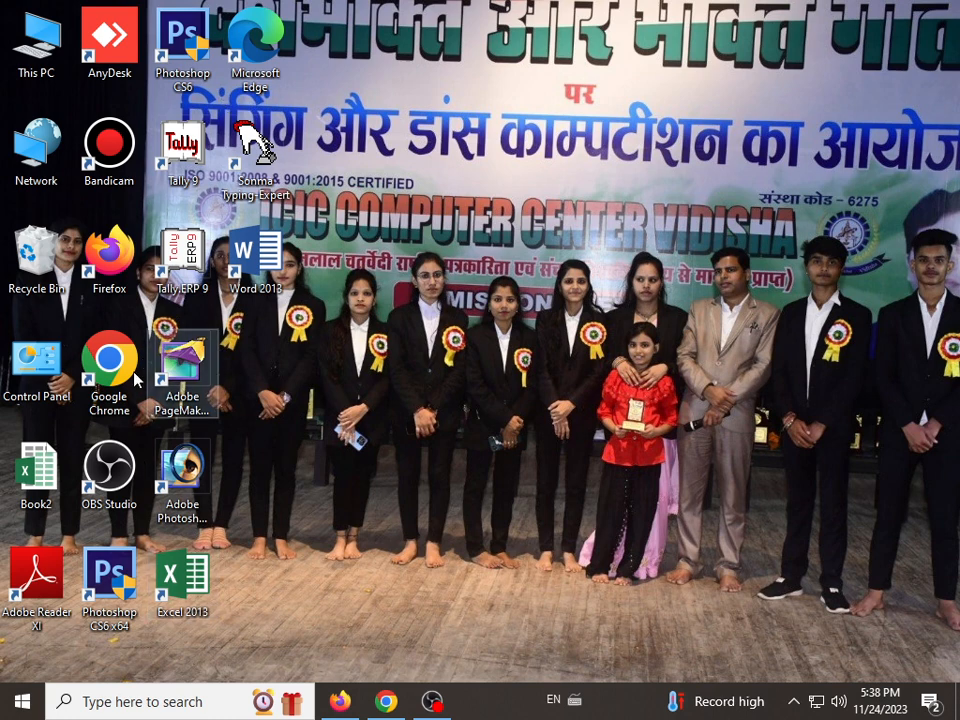
Step: Start Excel 2013 from the desktop and create a blank workbook
double_click(197, 605)
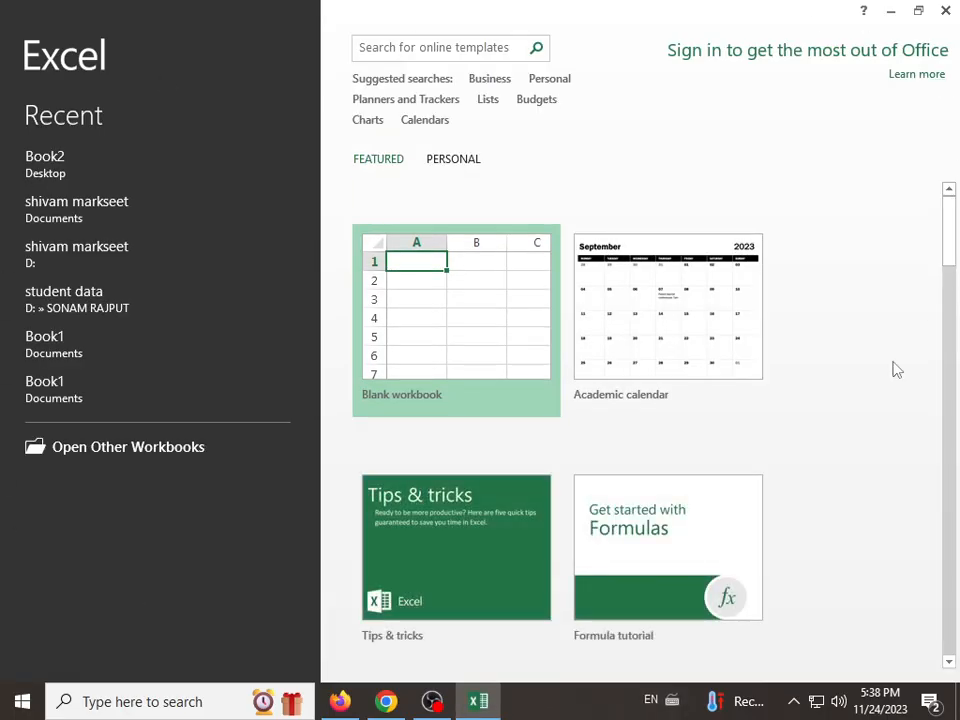
left_click(448, 360)
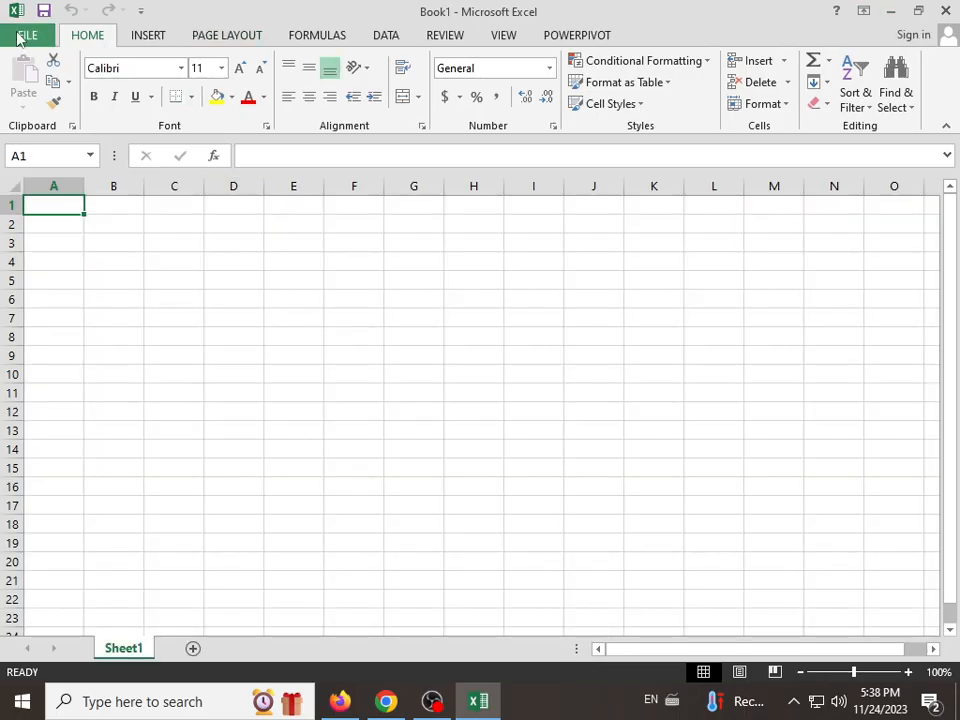
left_click(148, 38)
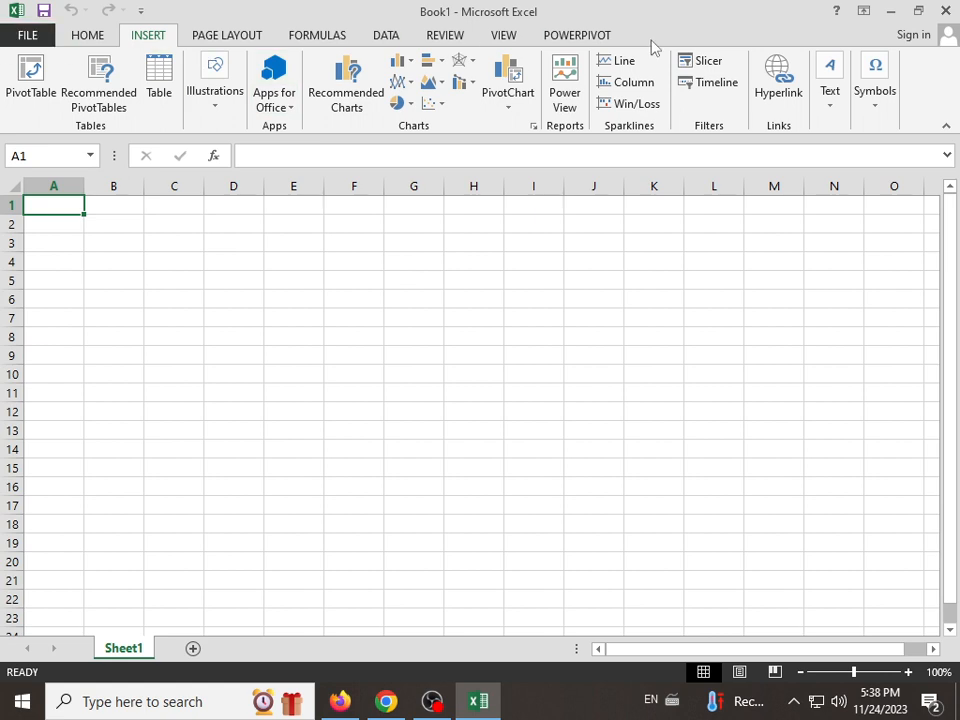
scroll(255, 38, "down", 2)
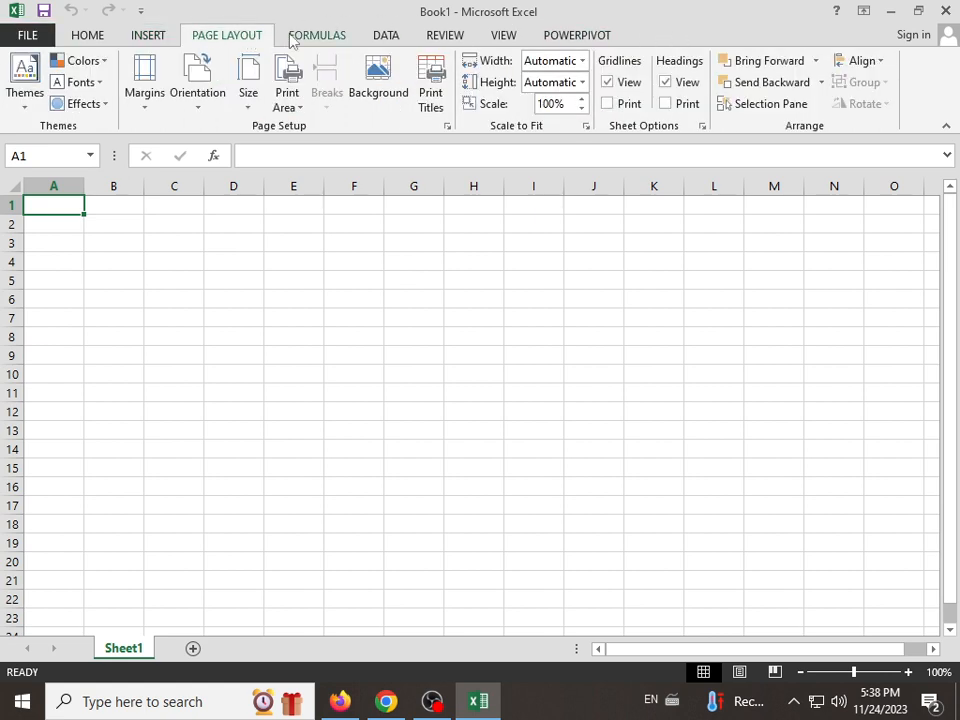
left_click(252, 36)
left_click(162, 35)
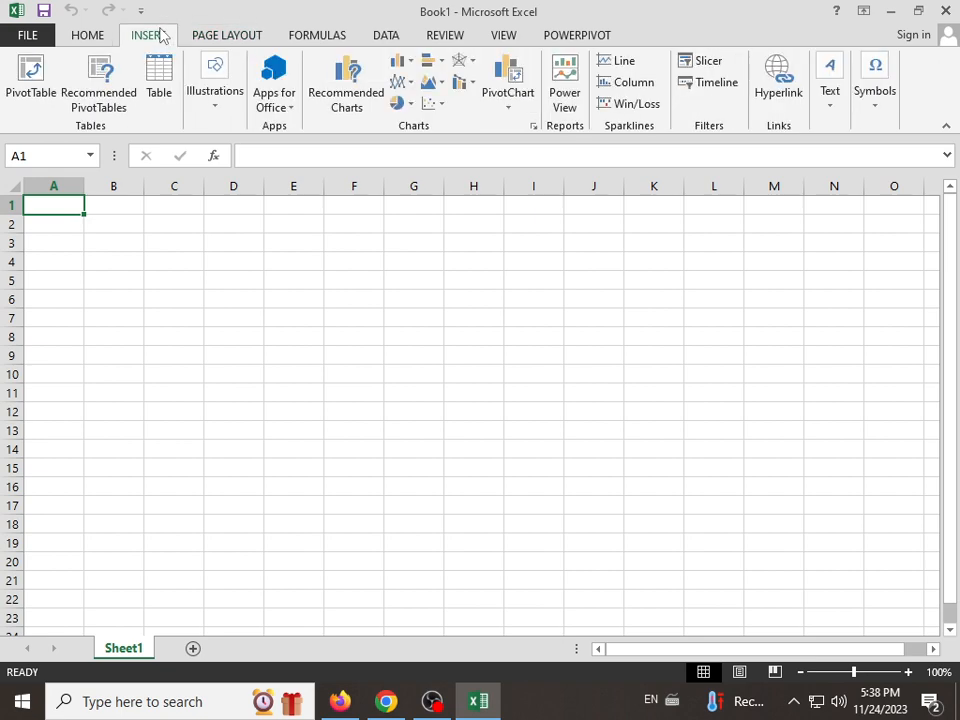
left_click(90, 35)
left_click(167, 40)
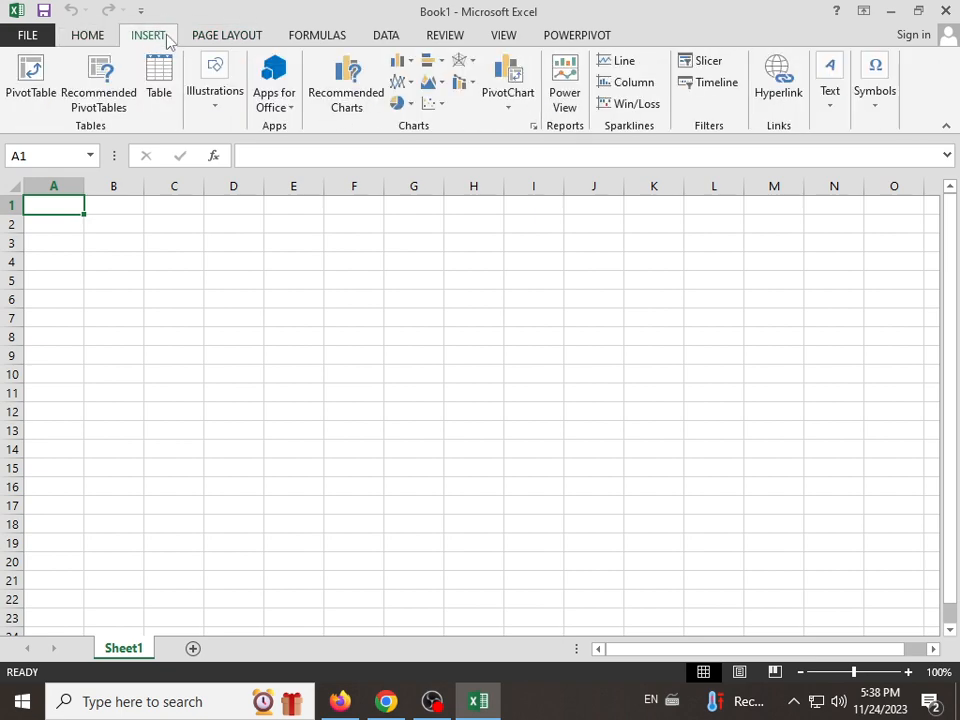
left_click(100, 38)
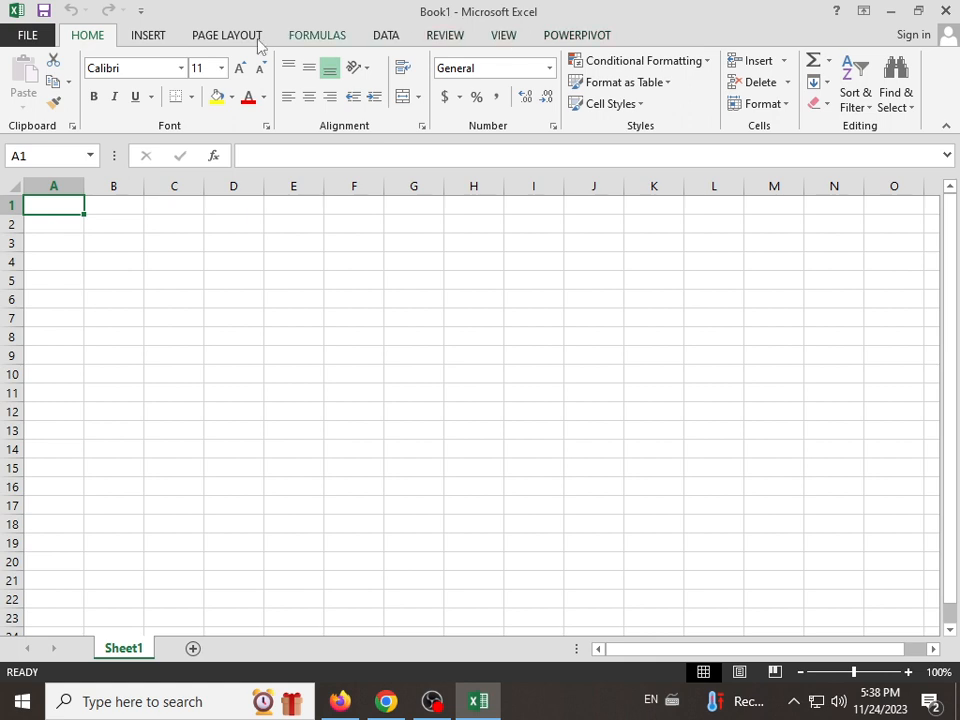
left_click(160, 40)
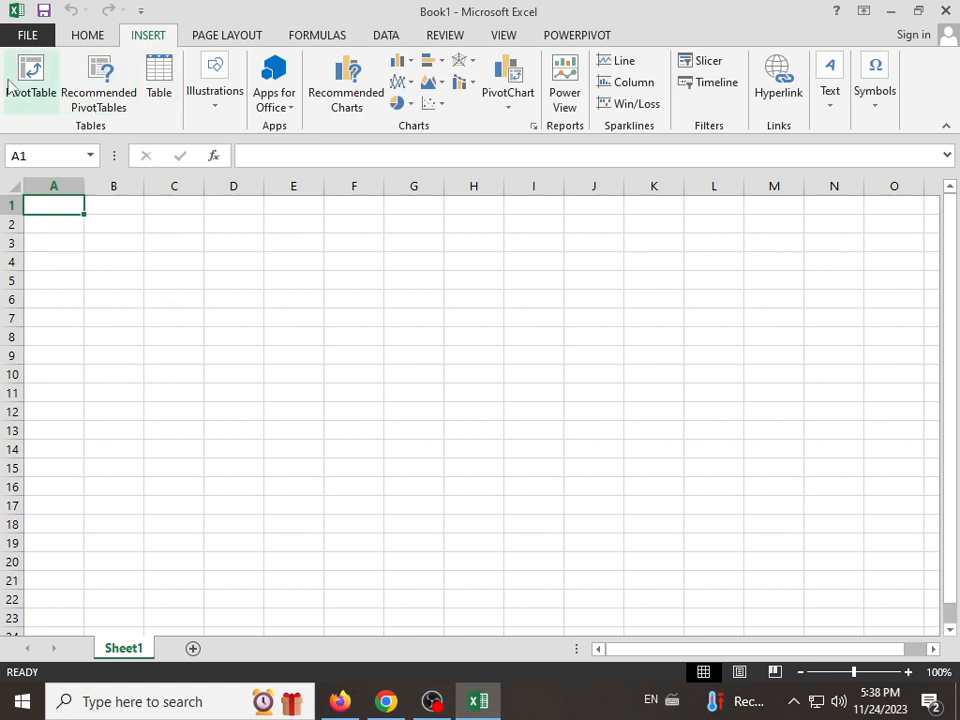
Step: Examine the insert options for illustrations, Office apps, PivotCharts and pie charts, and cancel the opening of a Power View sheet
left_click(225, 100)
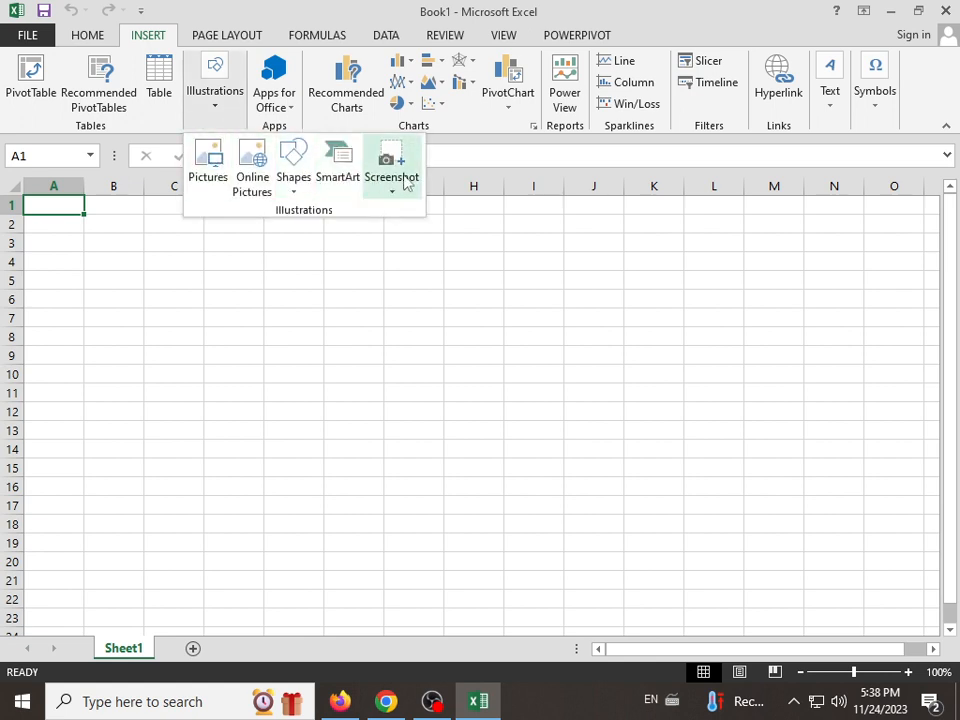
left_click(273, 108)
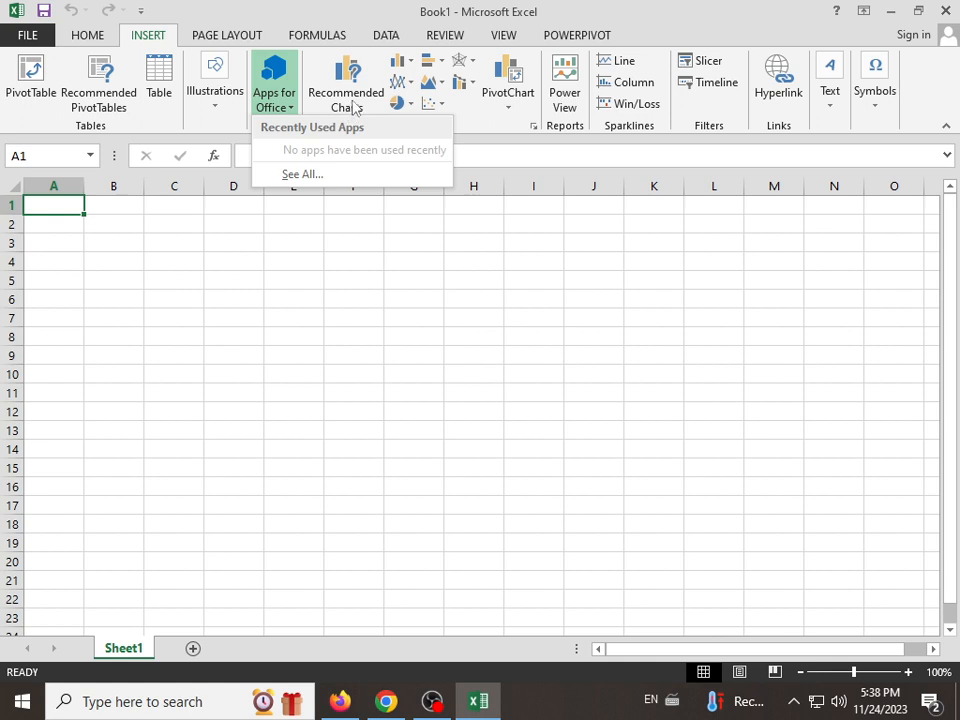
left_click(510, 110)
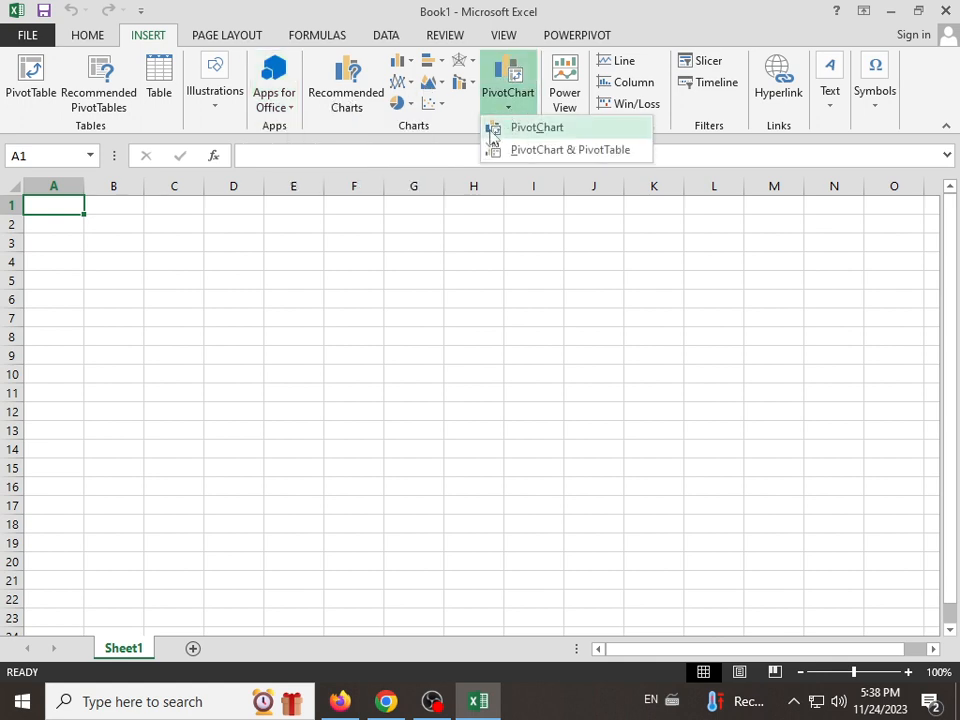
left_click(410, 105)
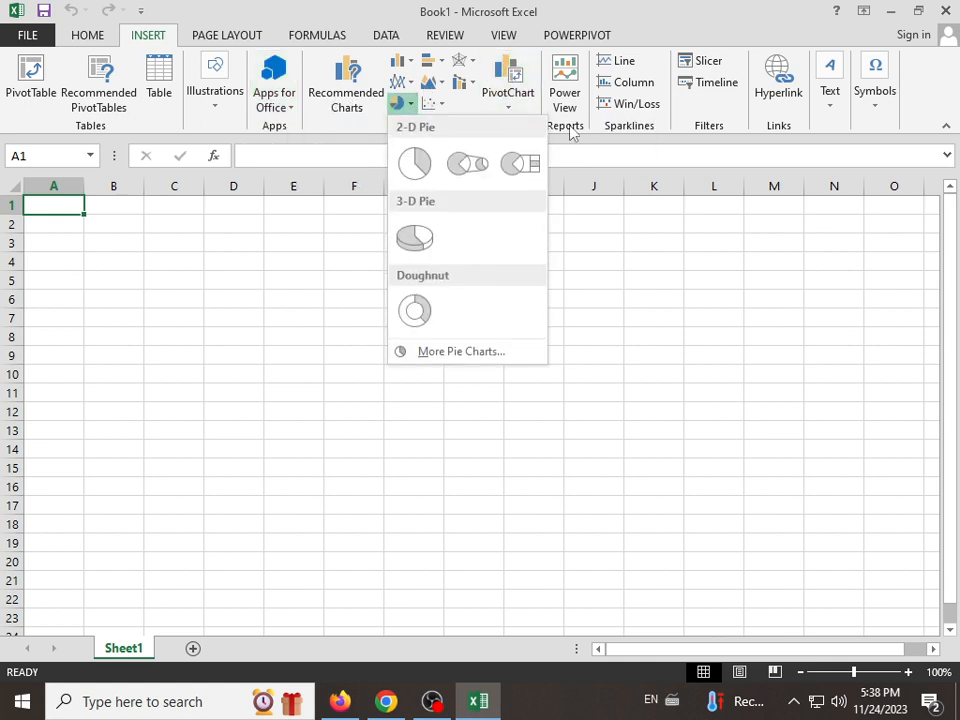
left_click(578, 82)
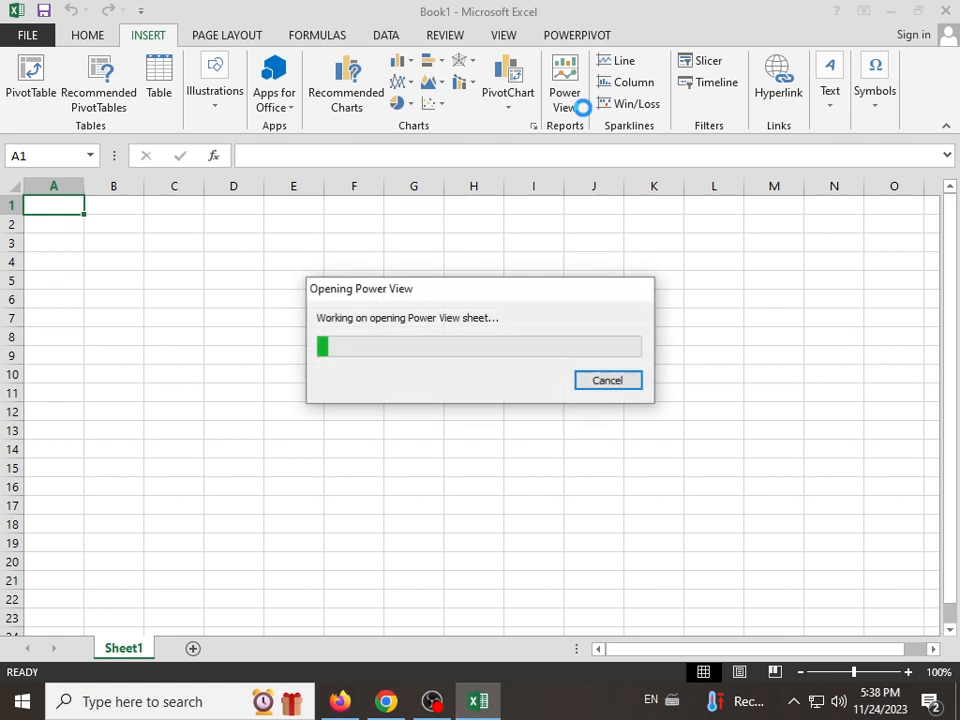
left_click(607, 386)
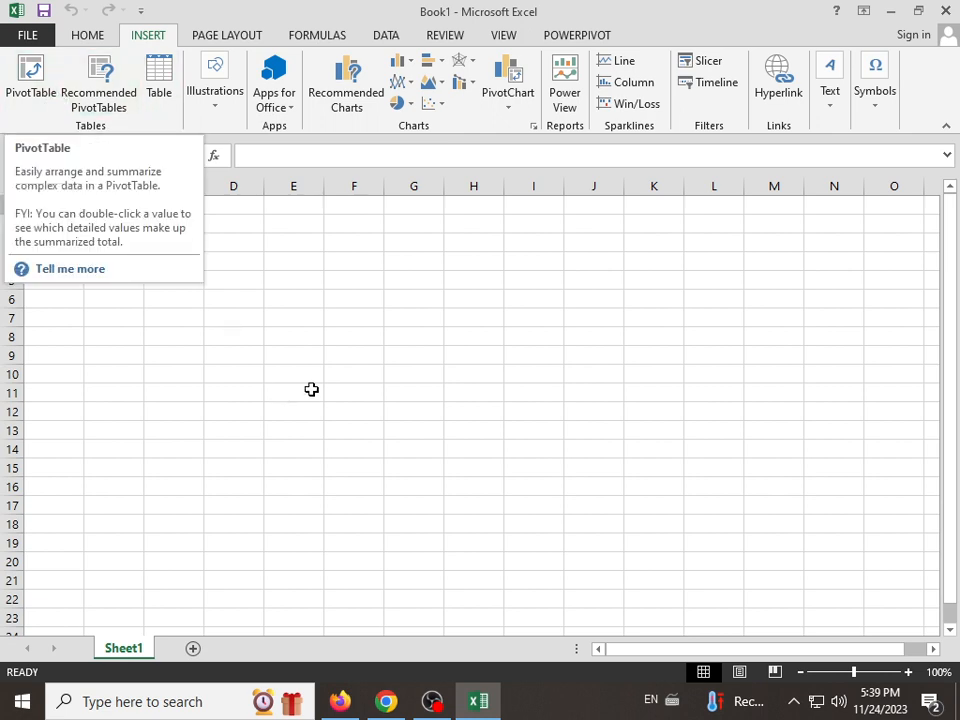
left_click(343, 315)
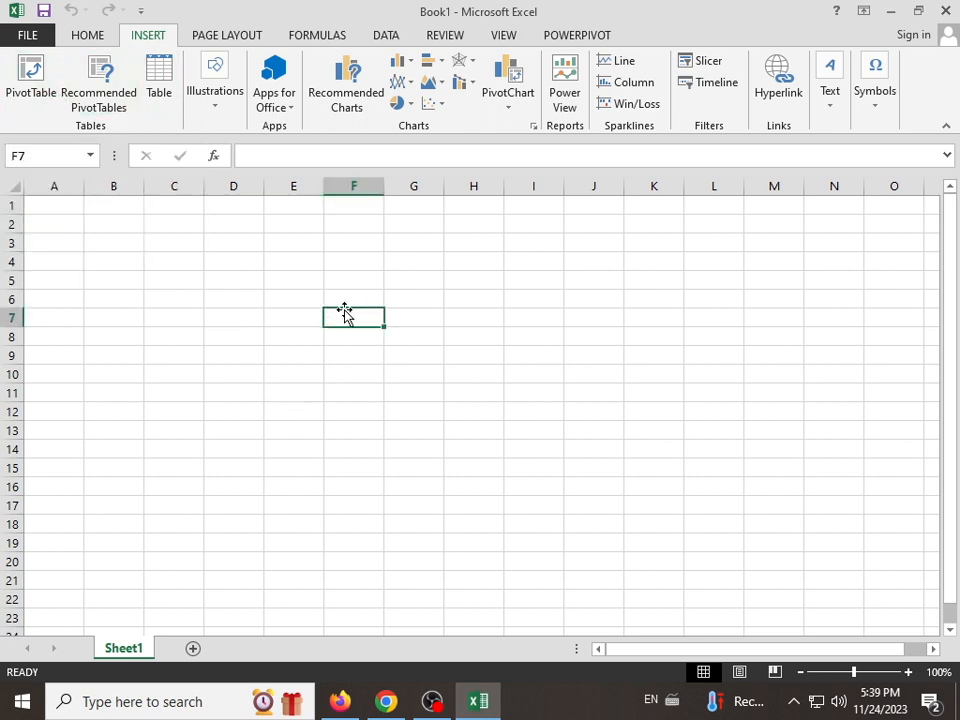
Step: Open the recent workbook Book2 stored on the Desktop
left_click(22, 38)
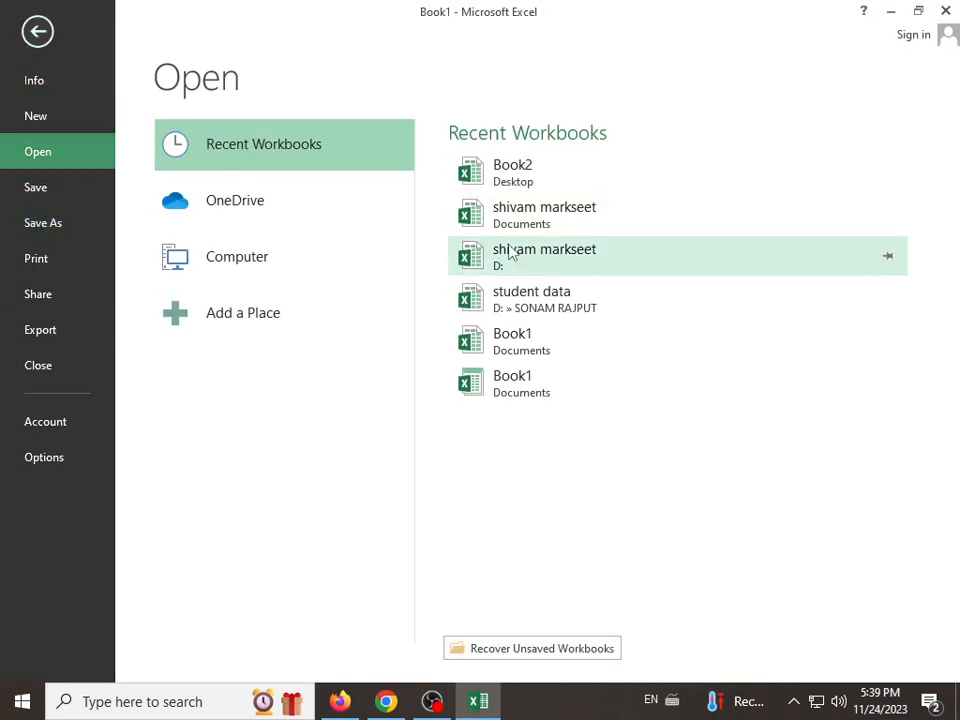
left_click(491, 178)
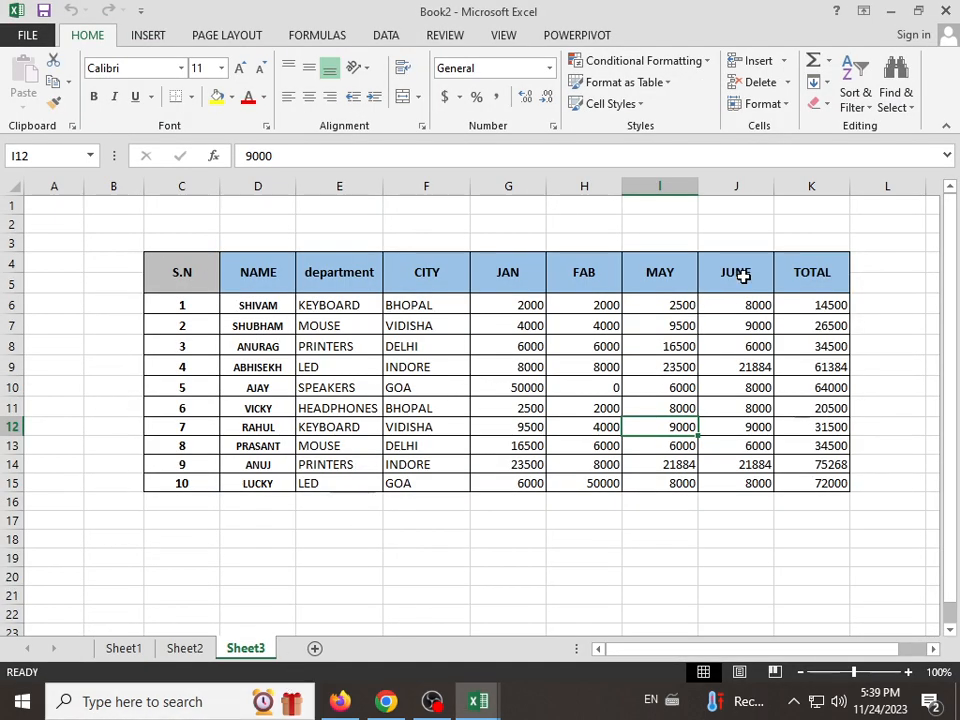
Step: Delete the worksheets Sheet2 and Sheet1, keeping only Sheet3 with the sales table
right_click(183, 650)
left_click(205, 452)
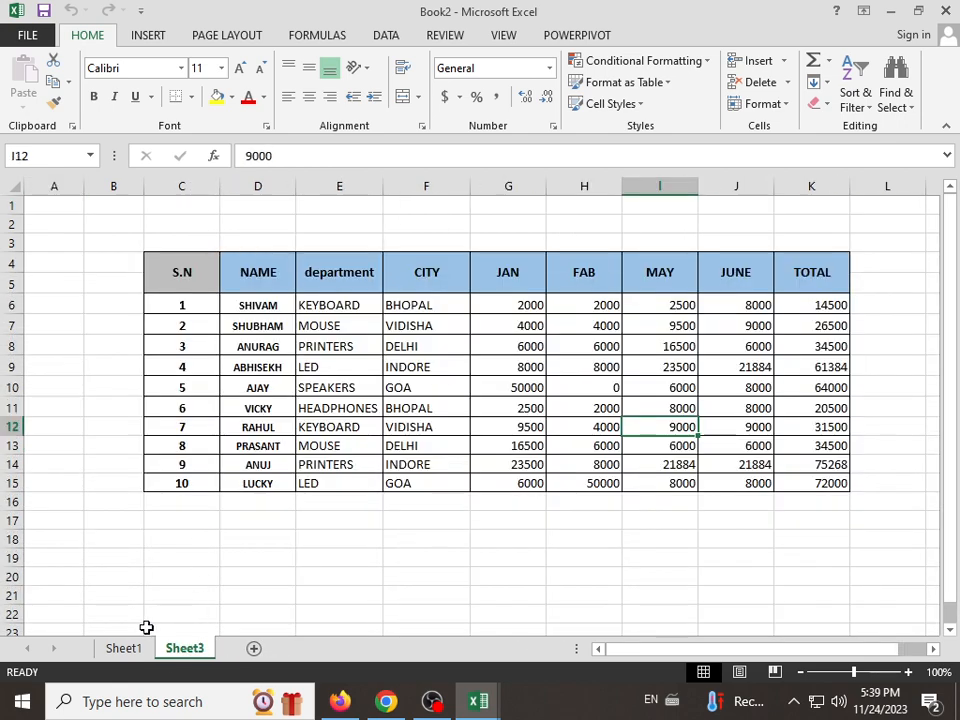
right_click(144, 647)
left_click(203, 454)
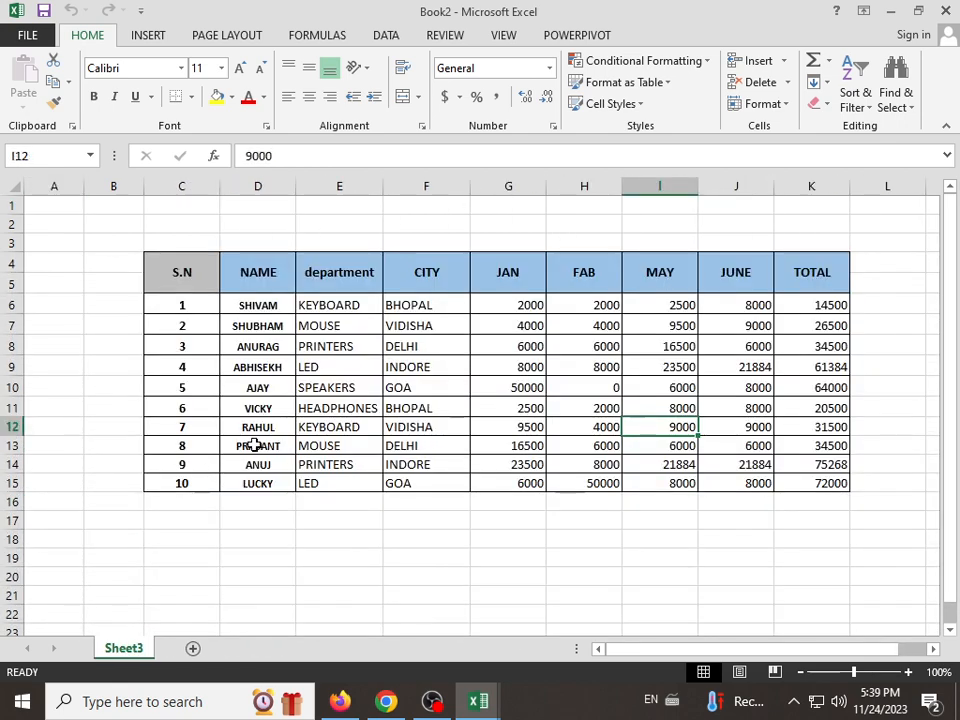
left_click(254, 445)
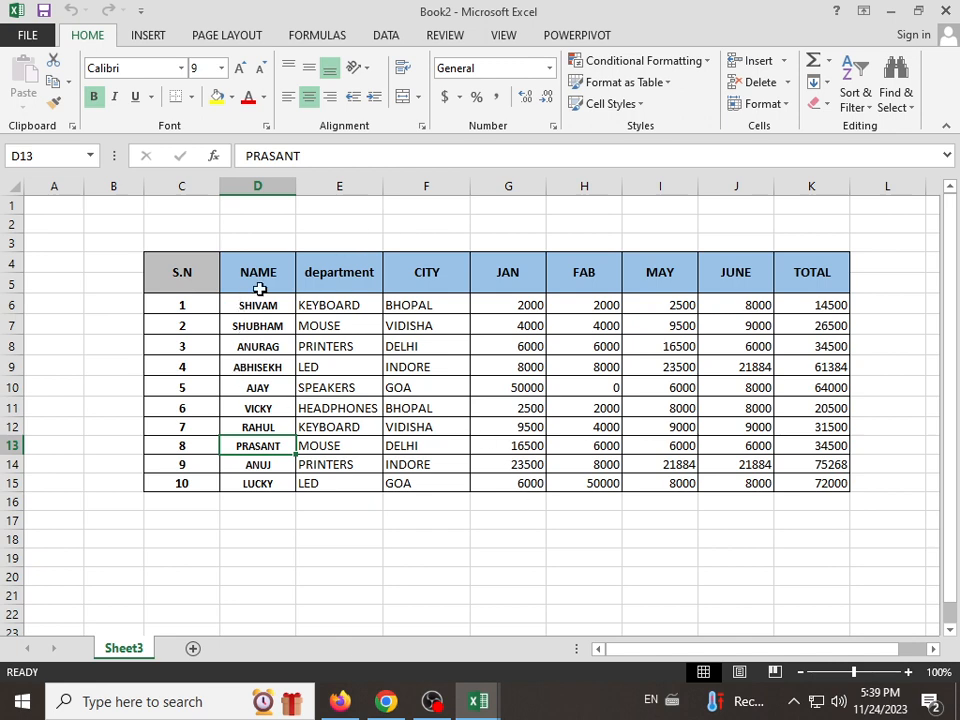
Step: Create a PivotTable on a new worksheet from the range D4:K15 of Sheet3
left_click(147, 36)
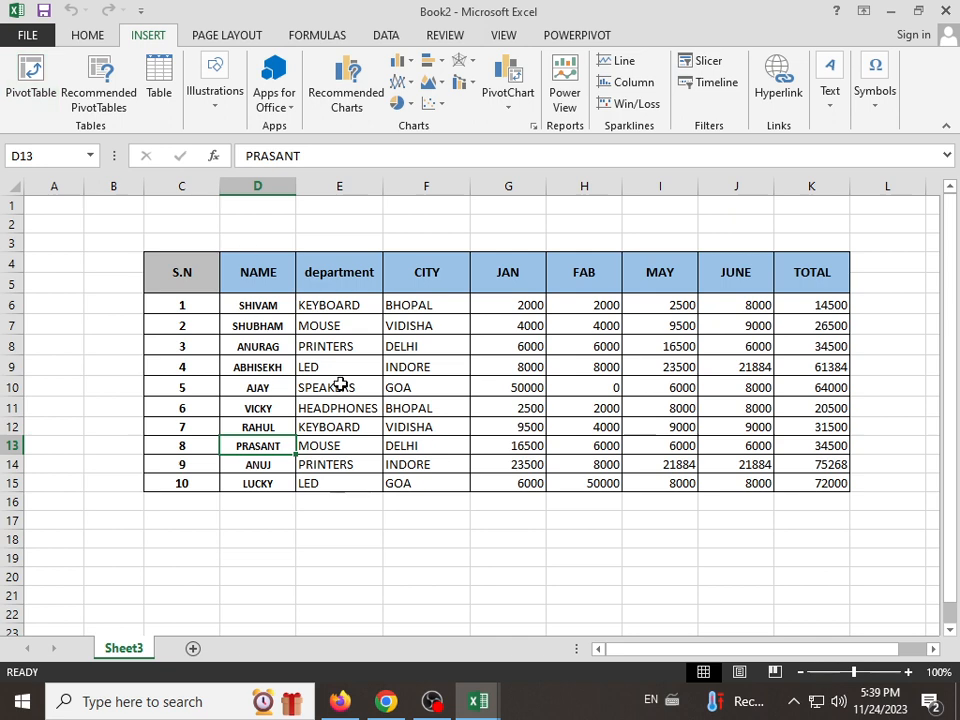
left_click_drag(260, 269, 812, 480)
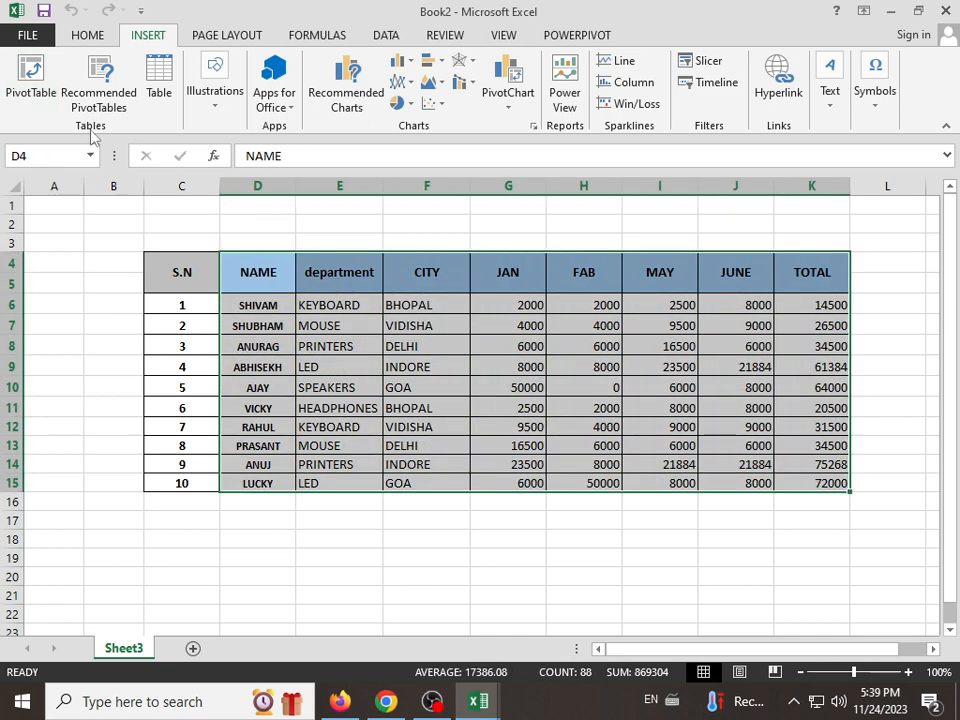
left_click(33, 92)
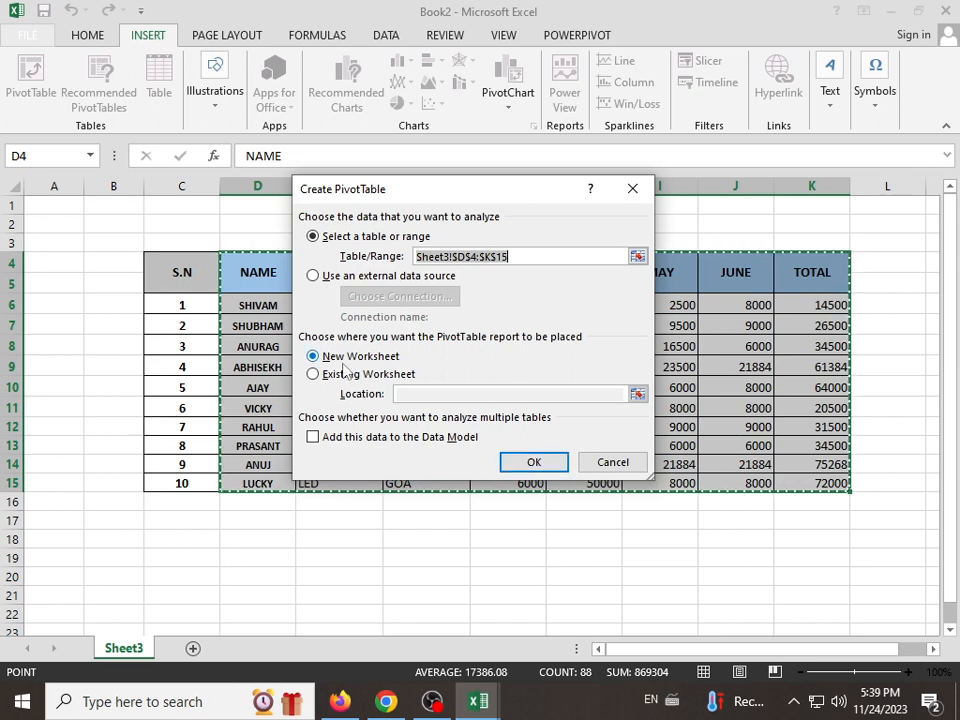
left_click(534, 463)
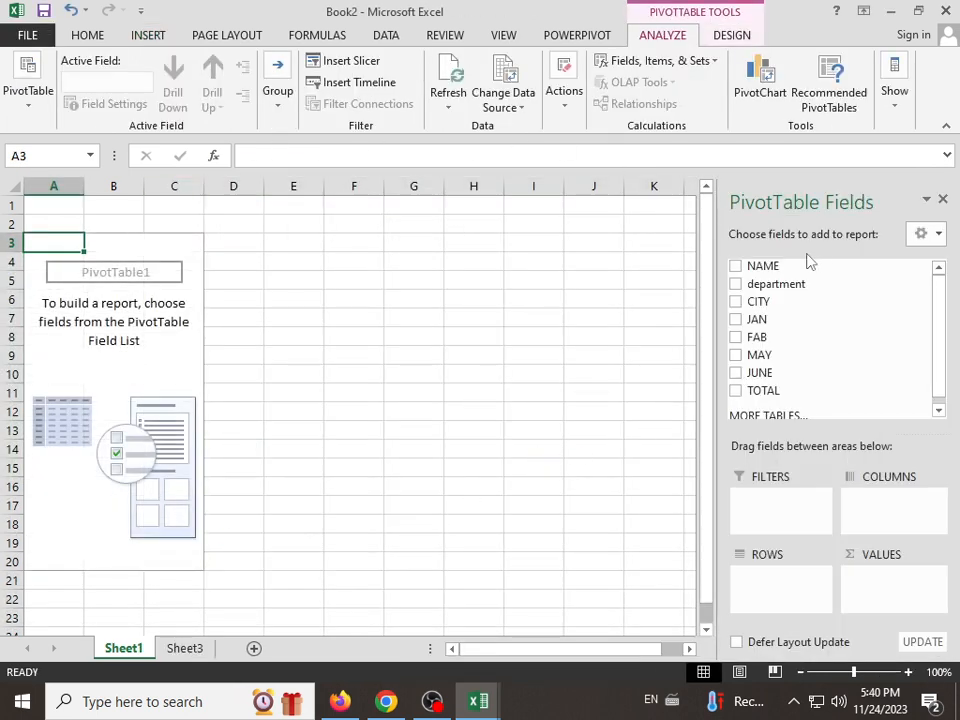
Step: Add the NAME, CITY and JAN fields to the PivotTable, and remove NAME from the report
left_click(735, 267)
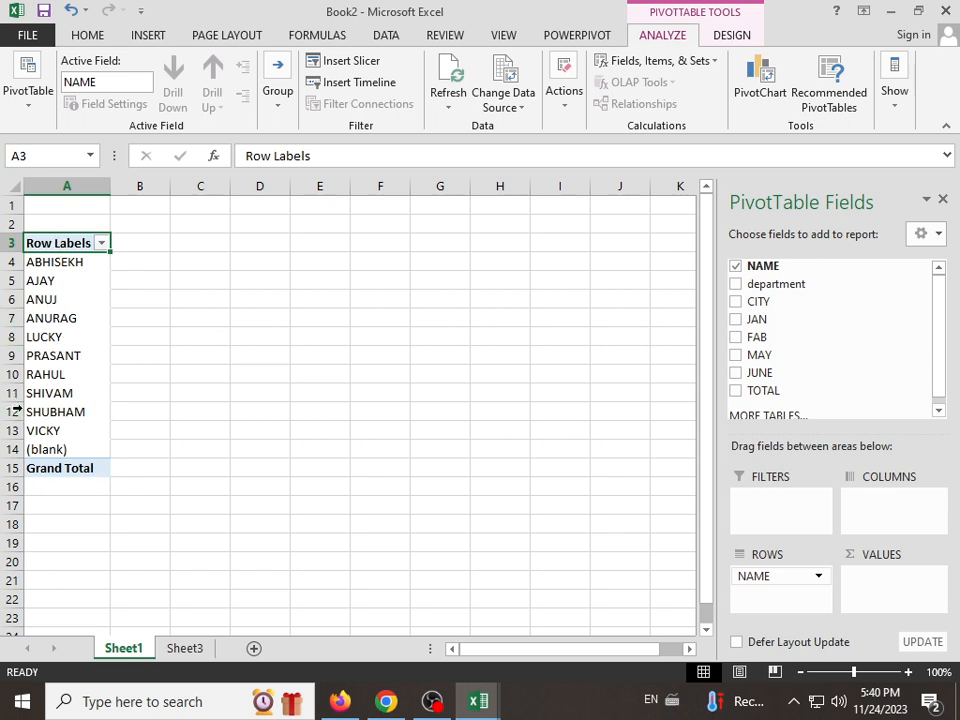
left_click(735, 302)
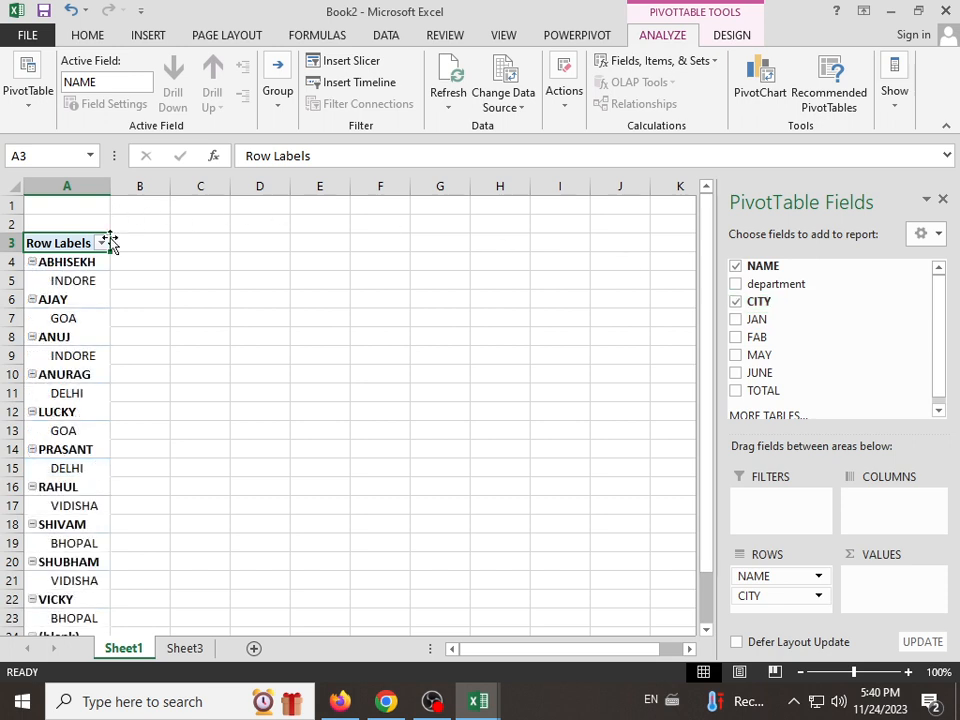
left_click(736, 320)
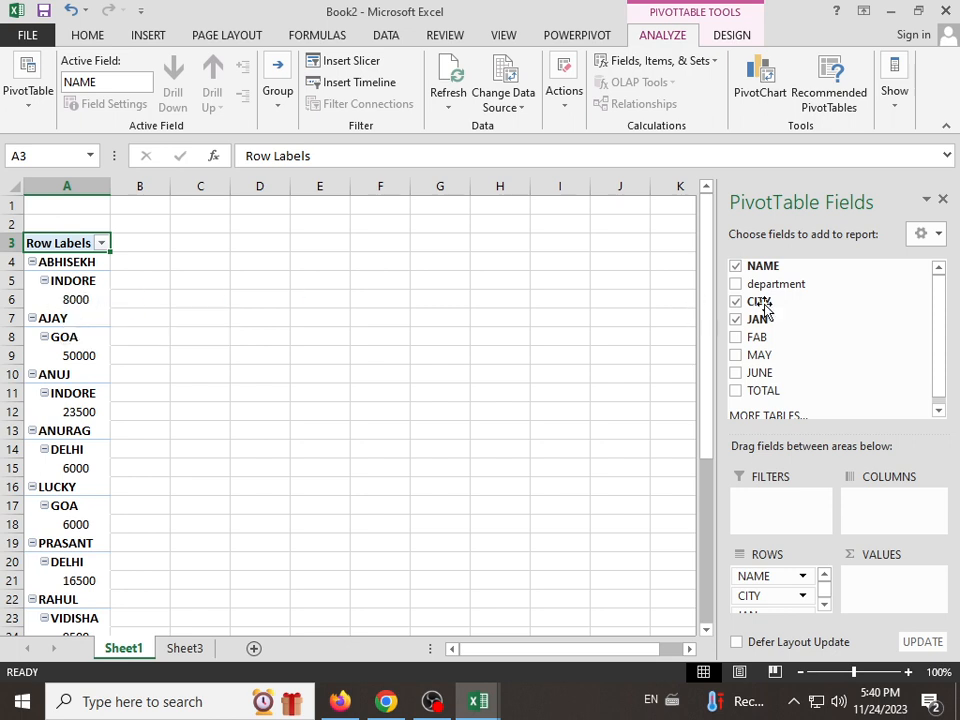
left_click(735, 267)
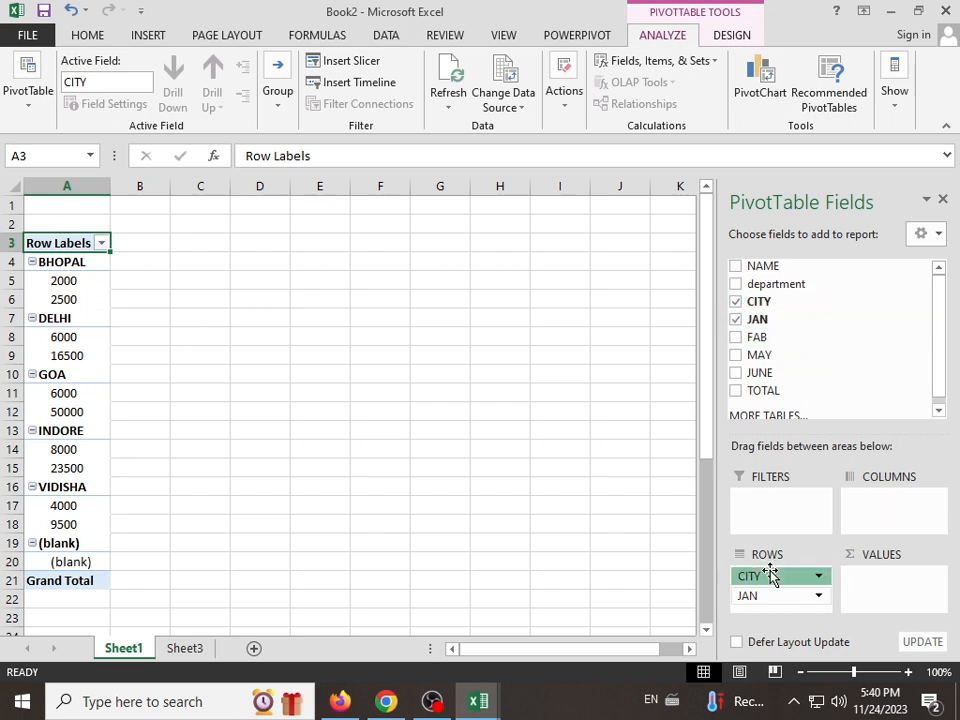
Step: Move the CITY field from the PivotTable's rows to its columns and back to the rows above JAN
left_click_drag(771, 575, 881, 518)
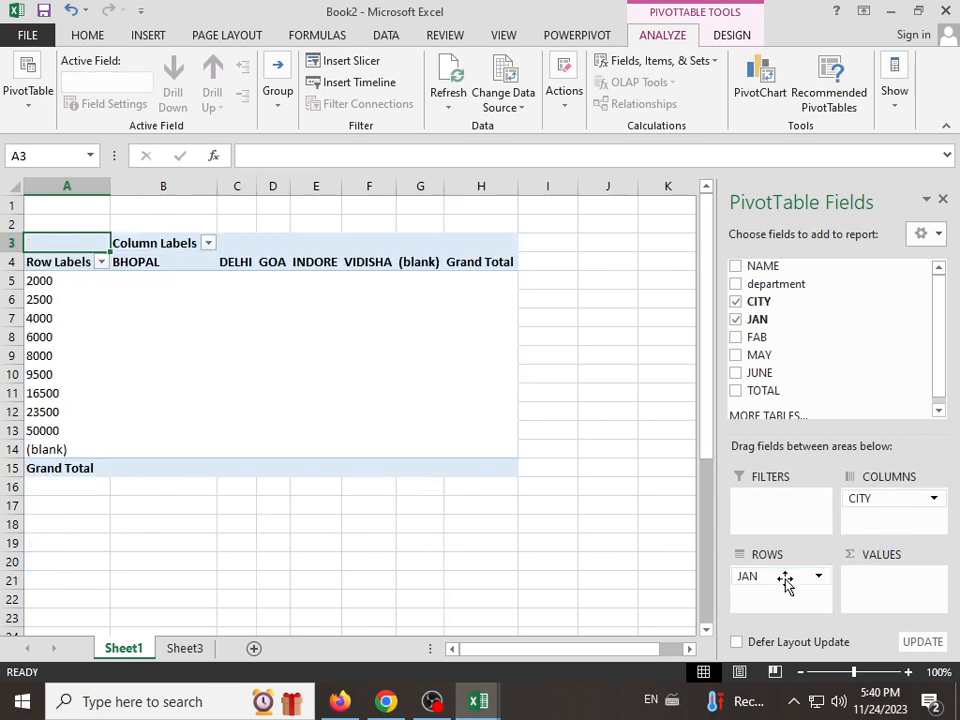
left_click_drag(778, 577, 826, 575)
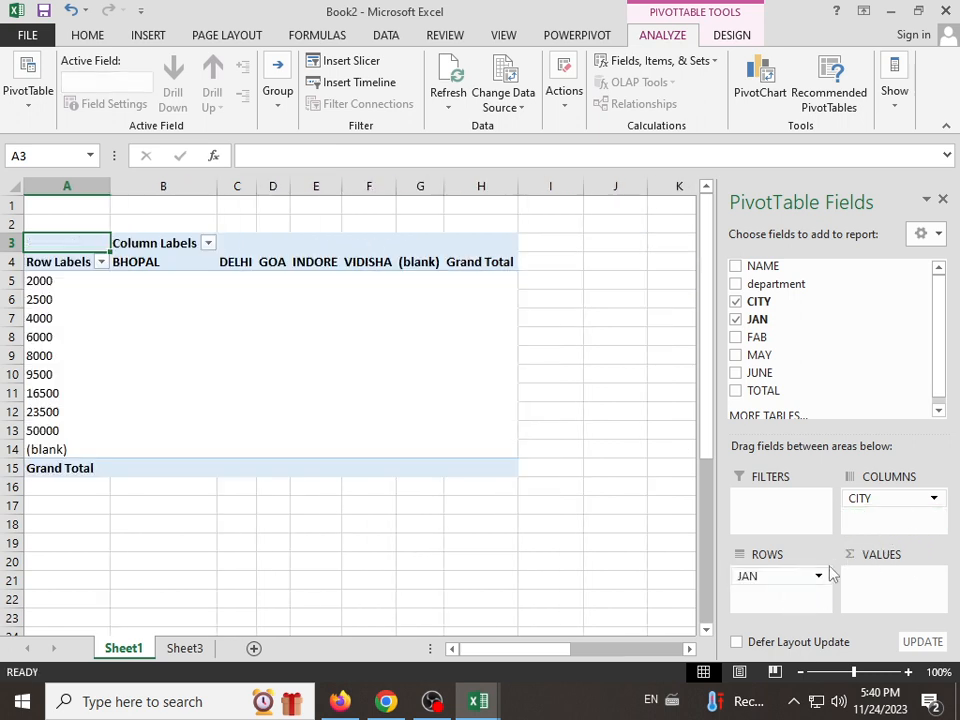
left_click_drag(887, 505, 784, 570)
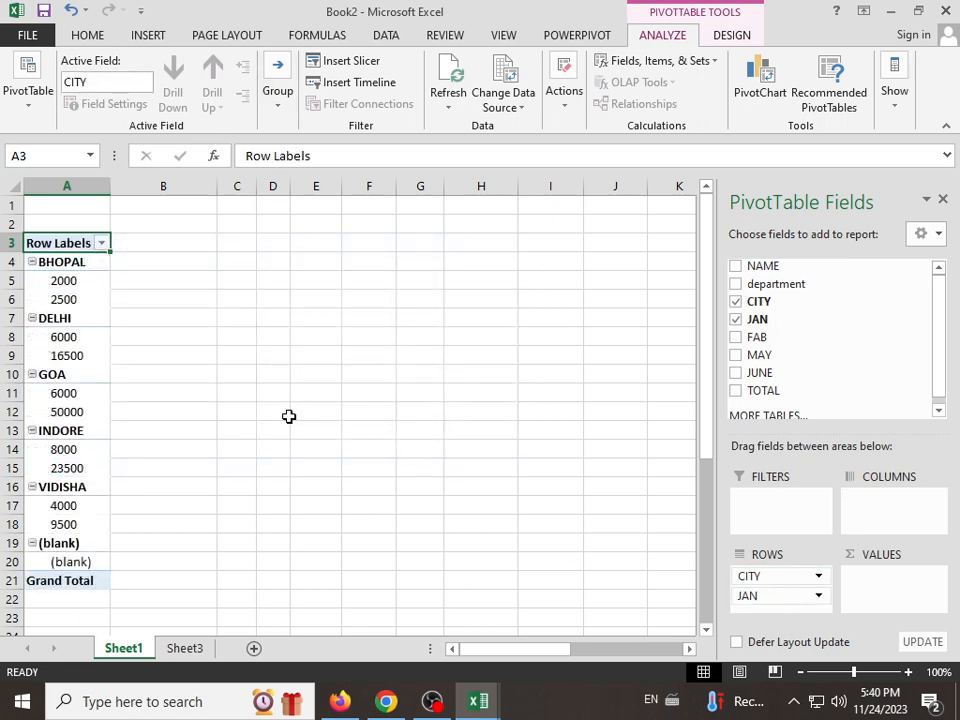
Step: Delete the worksheet Sheet1 that holds the PivotTable
left_click(174, 658)
right_click(118, 650)
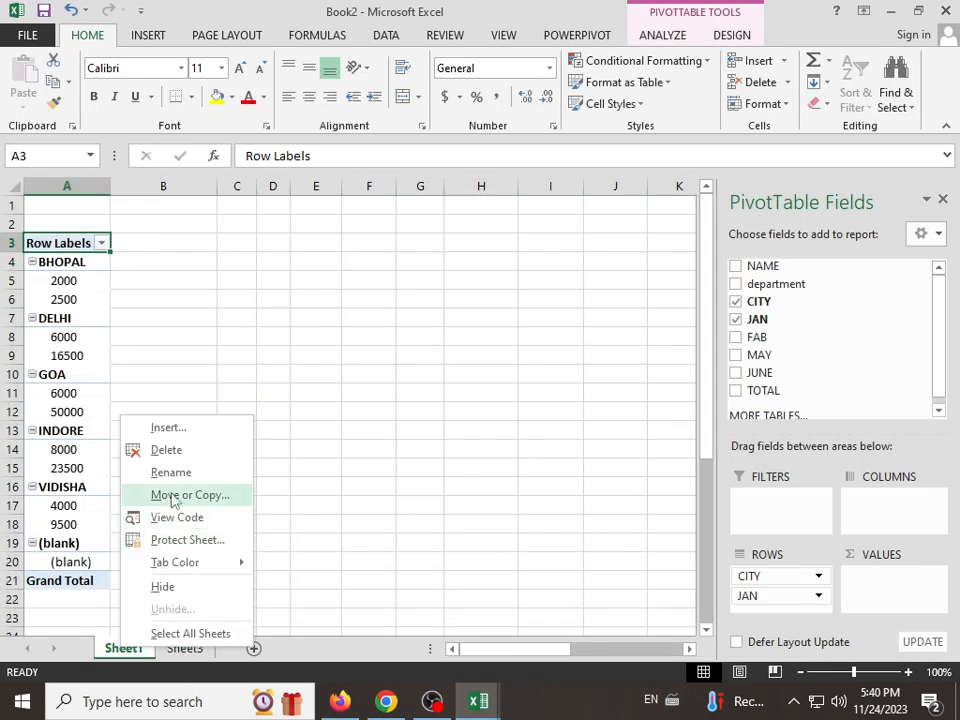
left_click(166, 450)
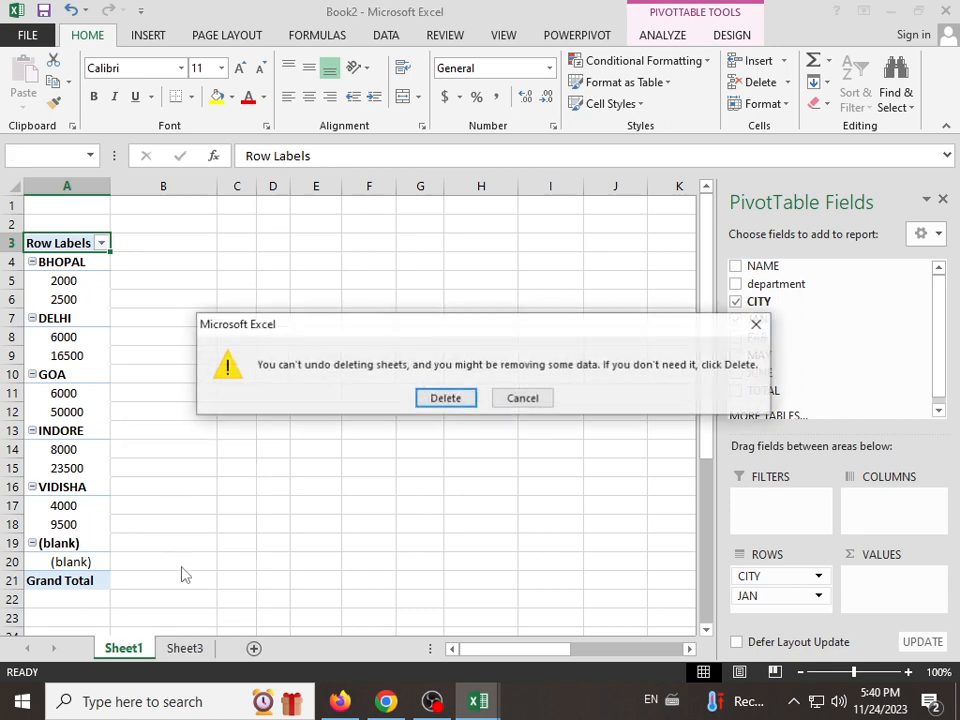
left_click(457, 398)
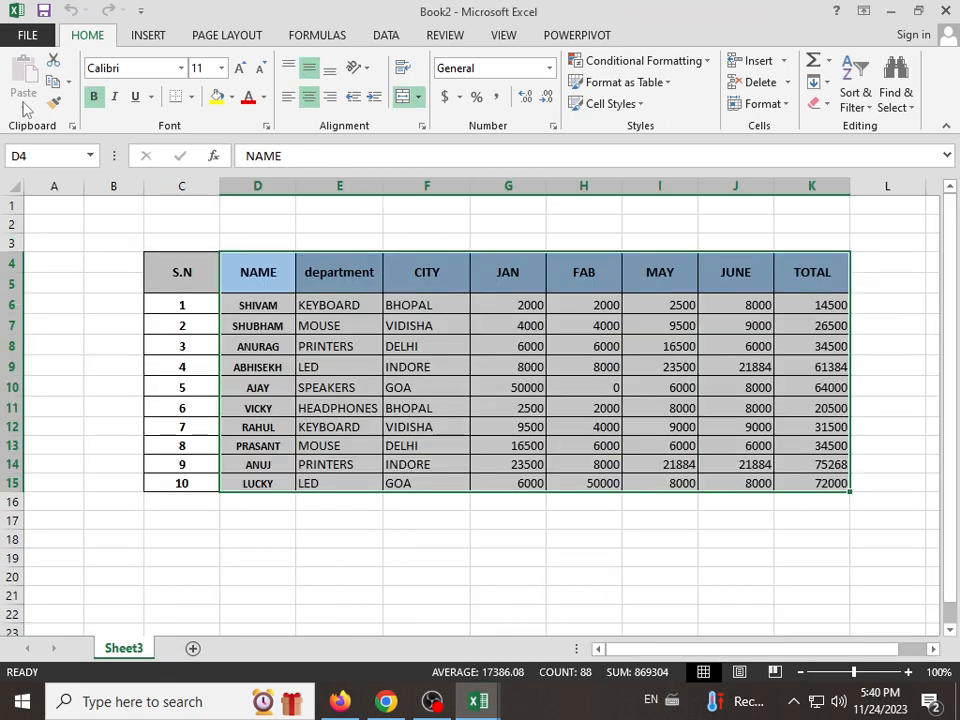
Step: Preview the recommended PivotTables for the sales data and create the Sum of TOTAL by CITY report
left_click(130, 33)
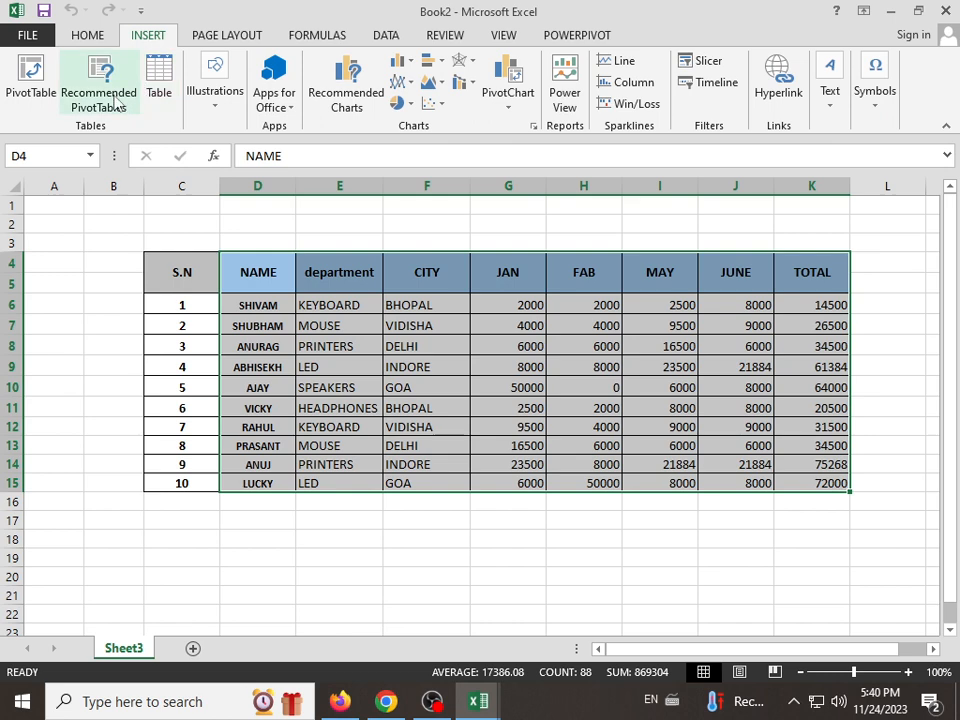
left_click(117, 100)
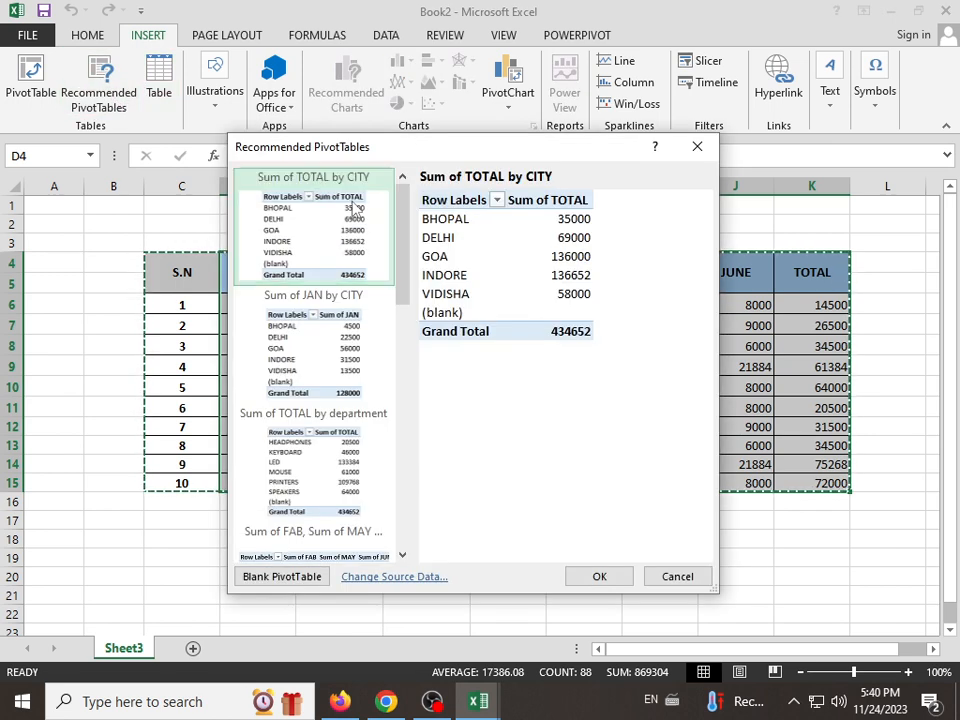
left_click(364, 336)
left_click(330, 455)
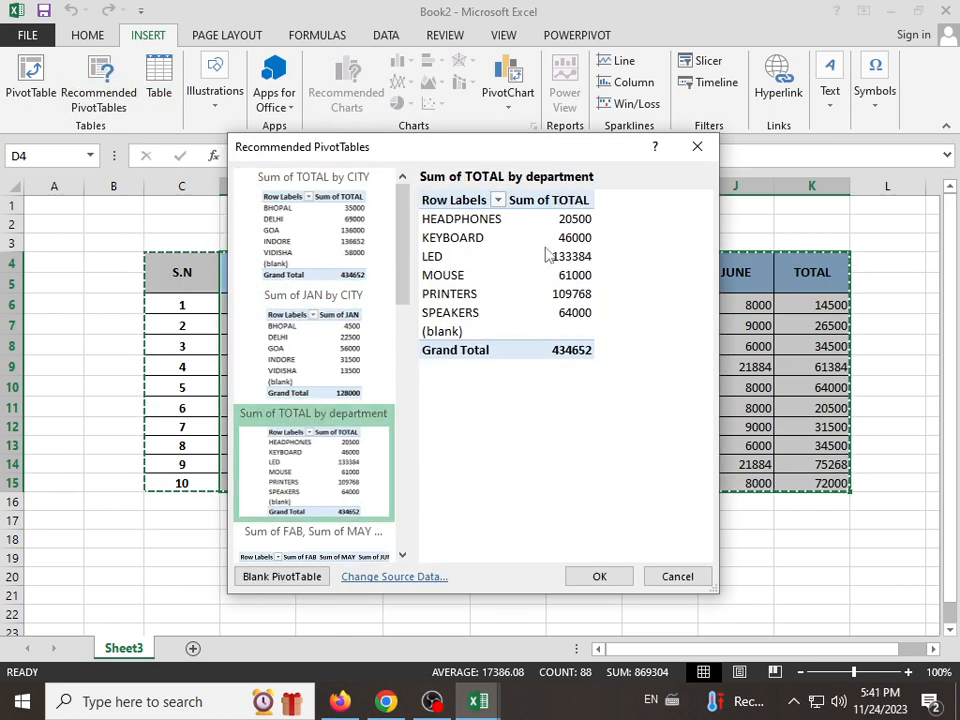
left_click(320, 398)
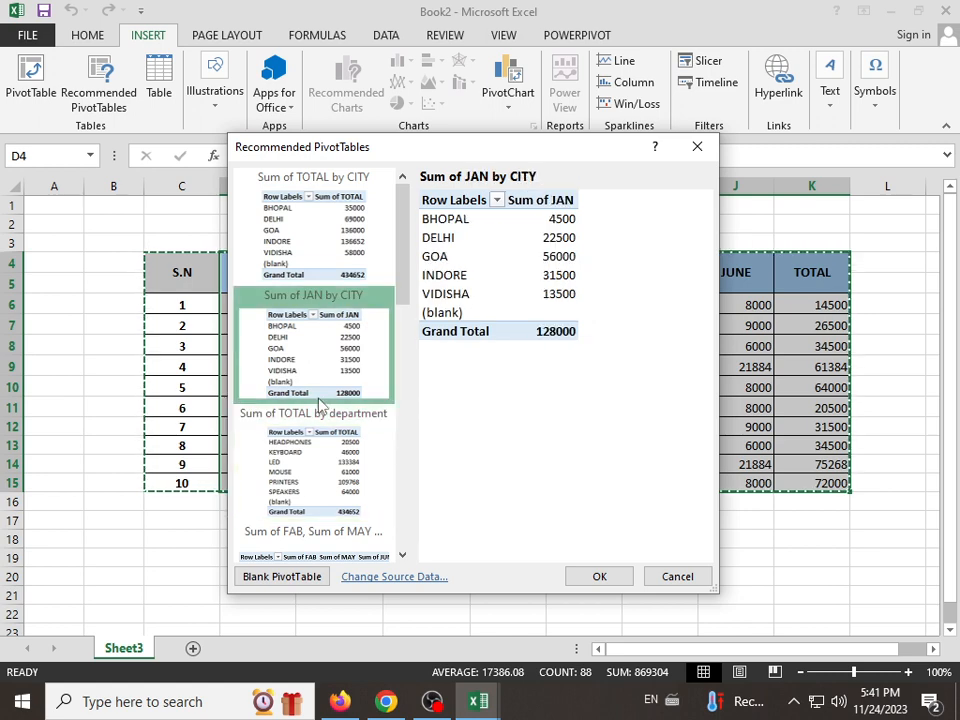
left_click(340, 240)
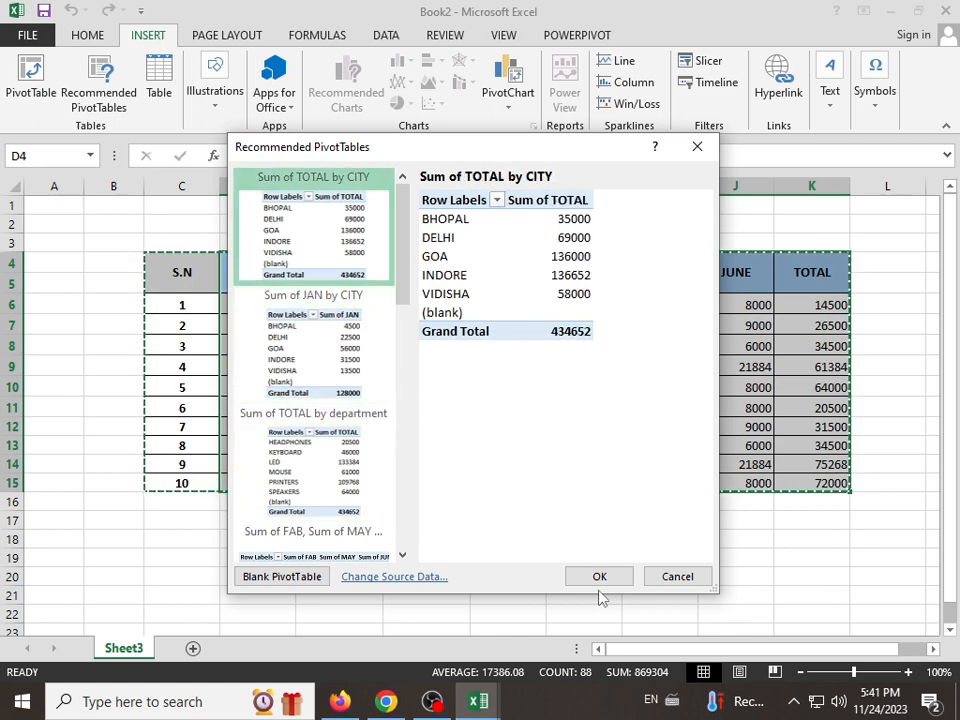
left_click(599, 579)
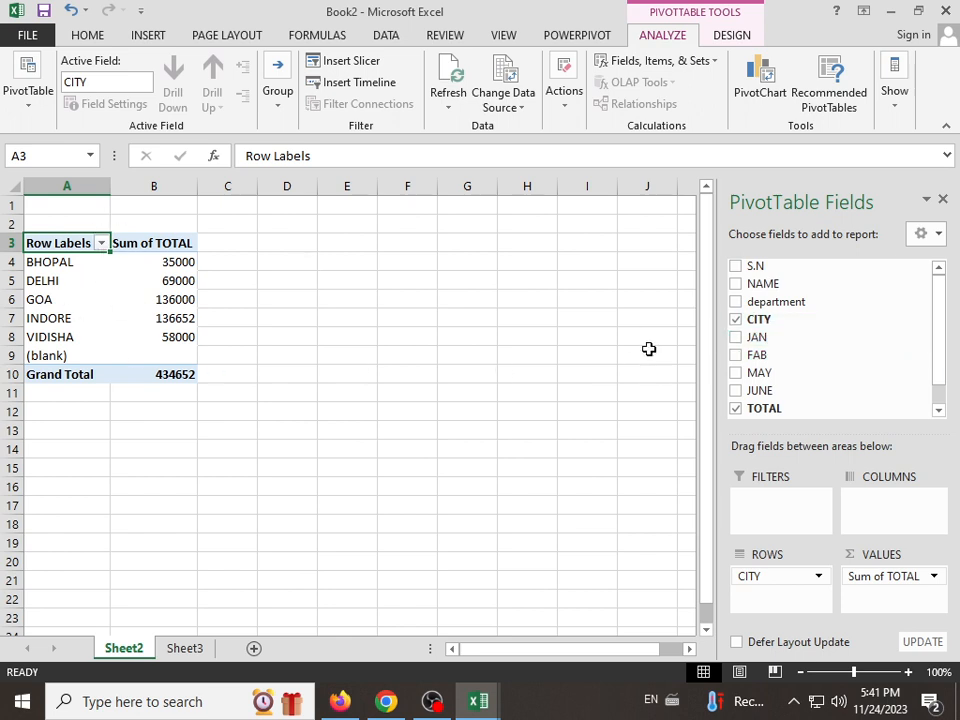
Step: Add the JAN, FAB, MAY and JUNE fields to the PivotTable report
left_click(736, 337)
left_click(736, 356)
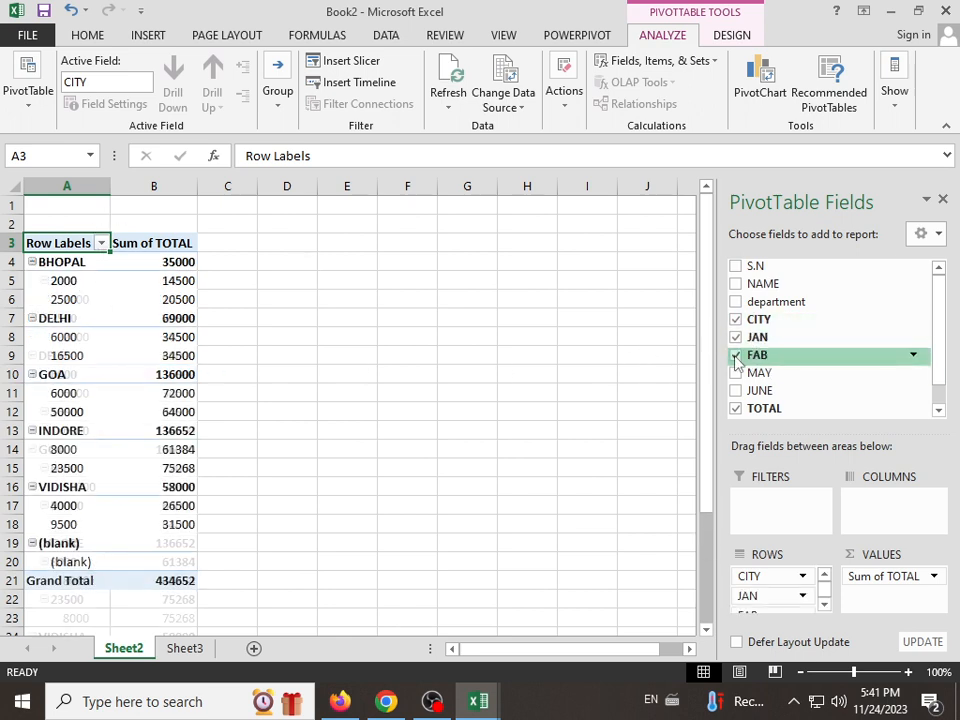
left_click(736, 373)
left_click(736, 391)
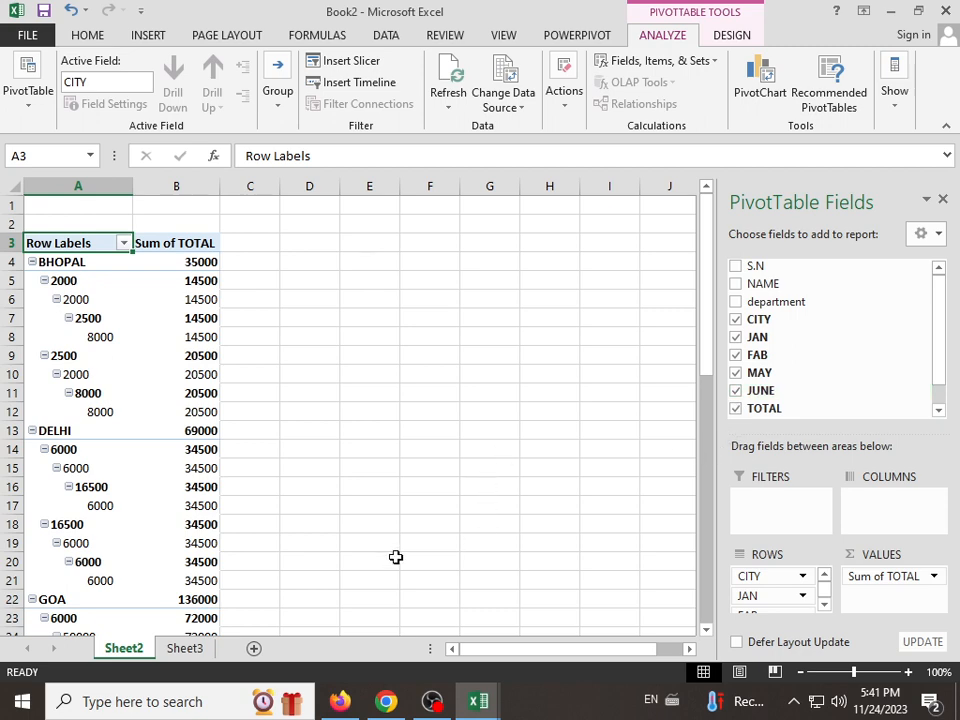
Step: Delete the worksheet Sheet2 that holds the recommended PivotTable
right_click(126, 647)
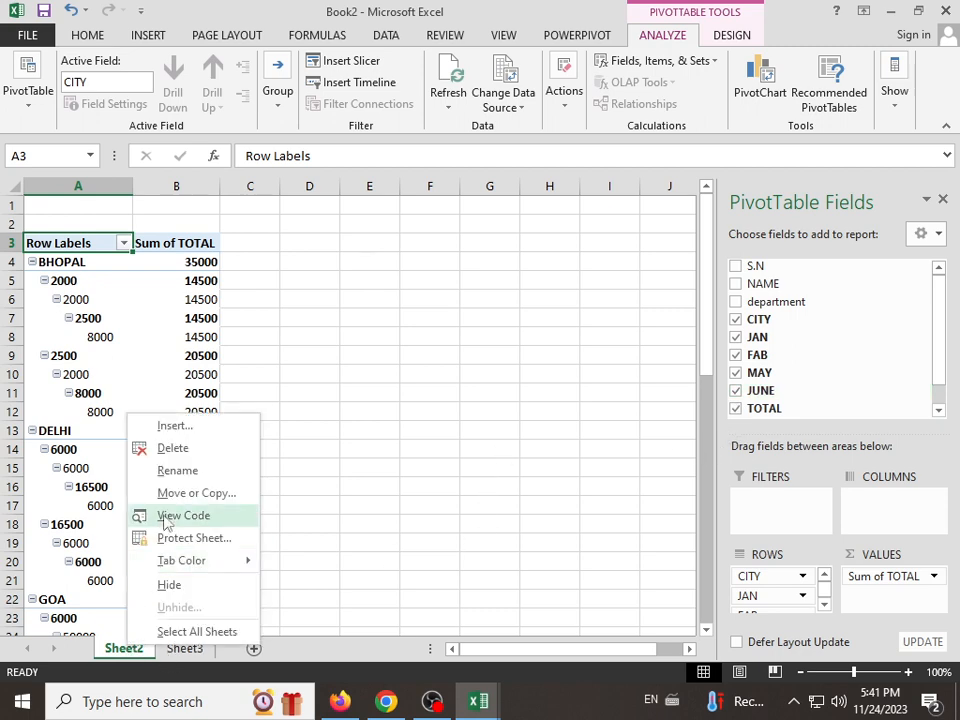
left_click(176, 449)
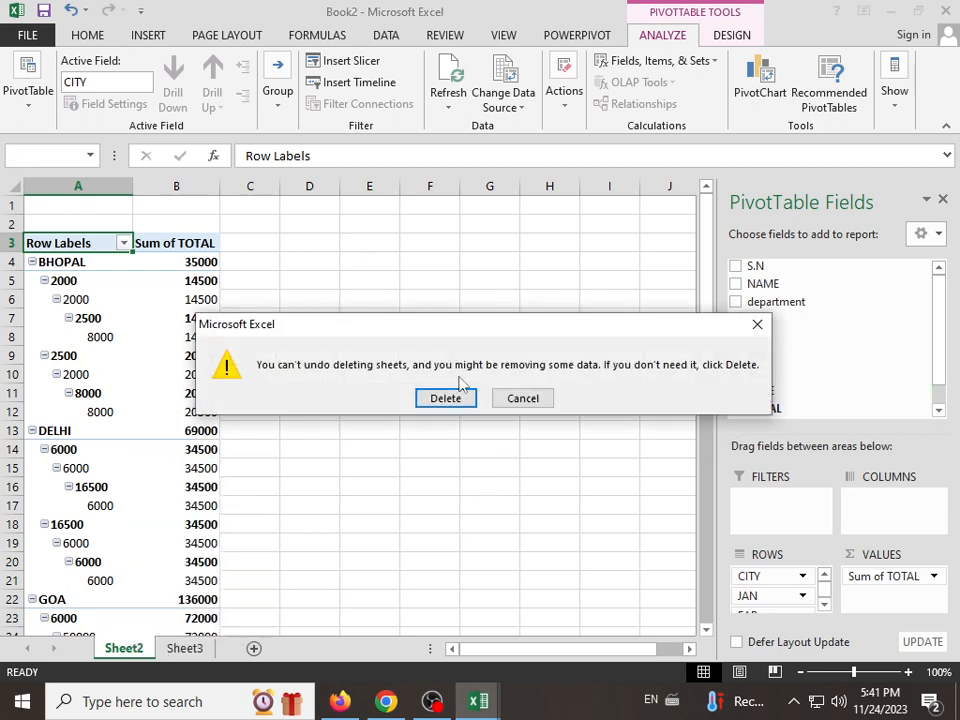
left_click(455, 393)
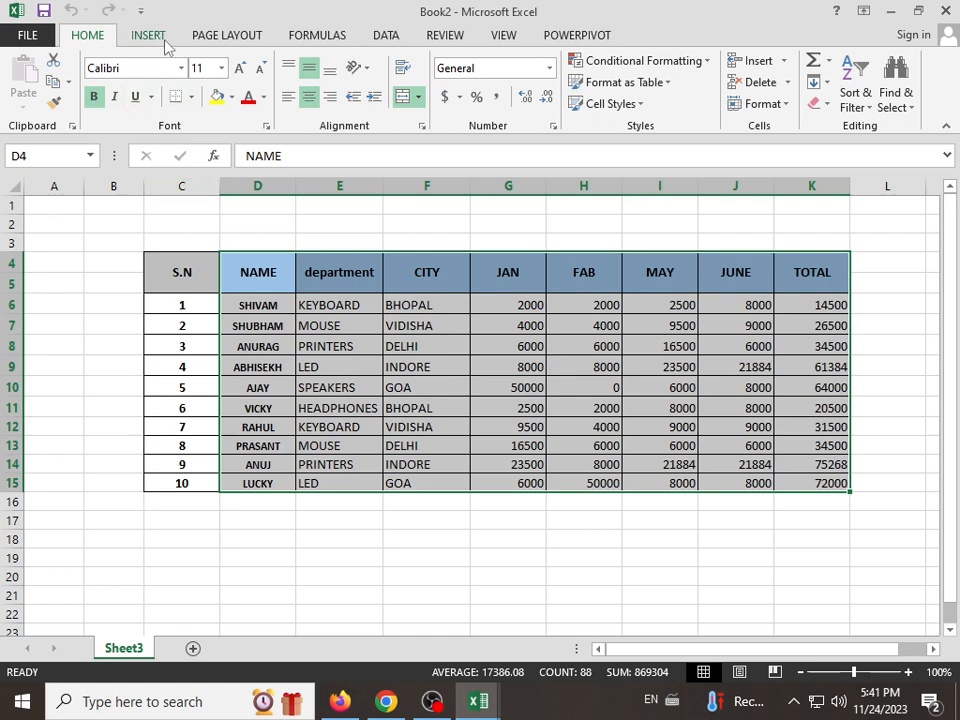
left_click(155, 37)
left_click(203, 329)
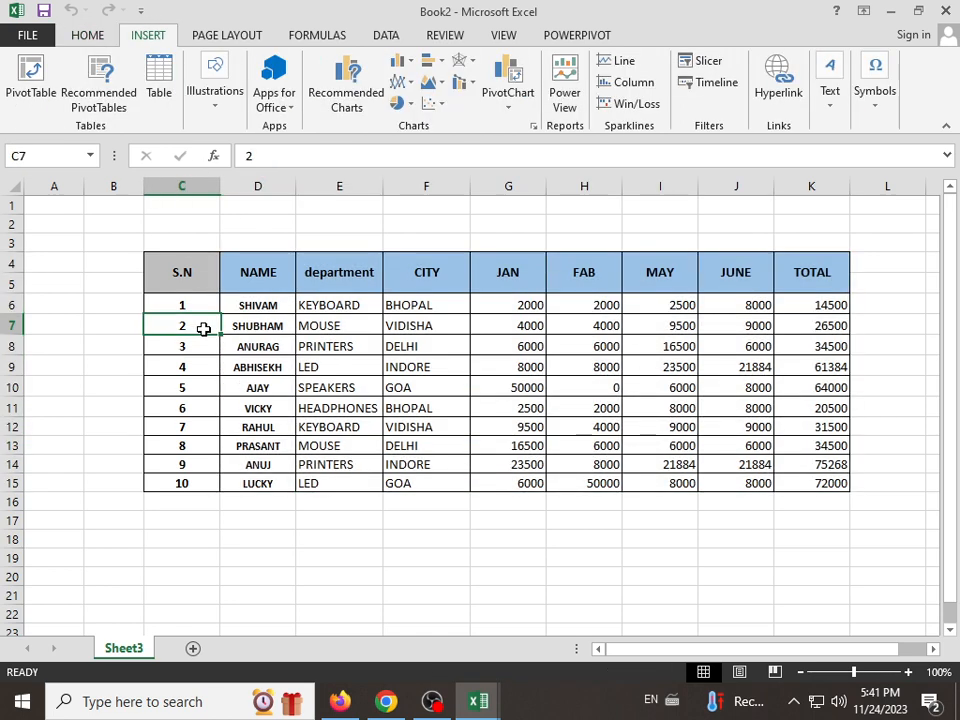
left_click(247, 273)
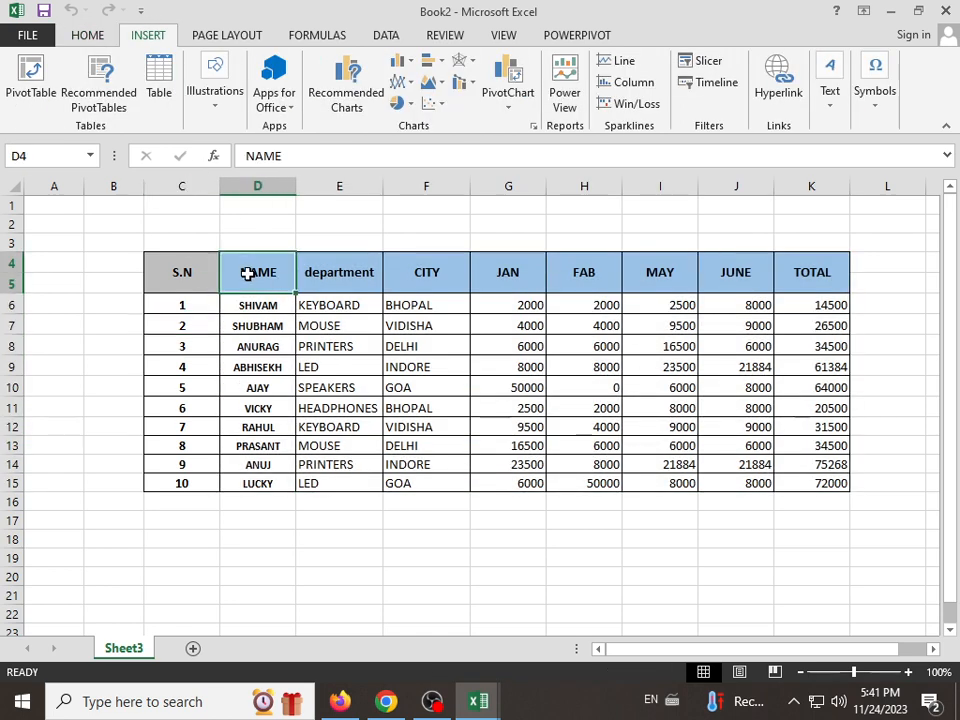
left_click(576, 40)
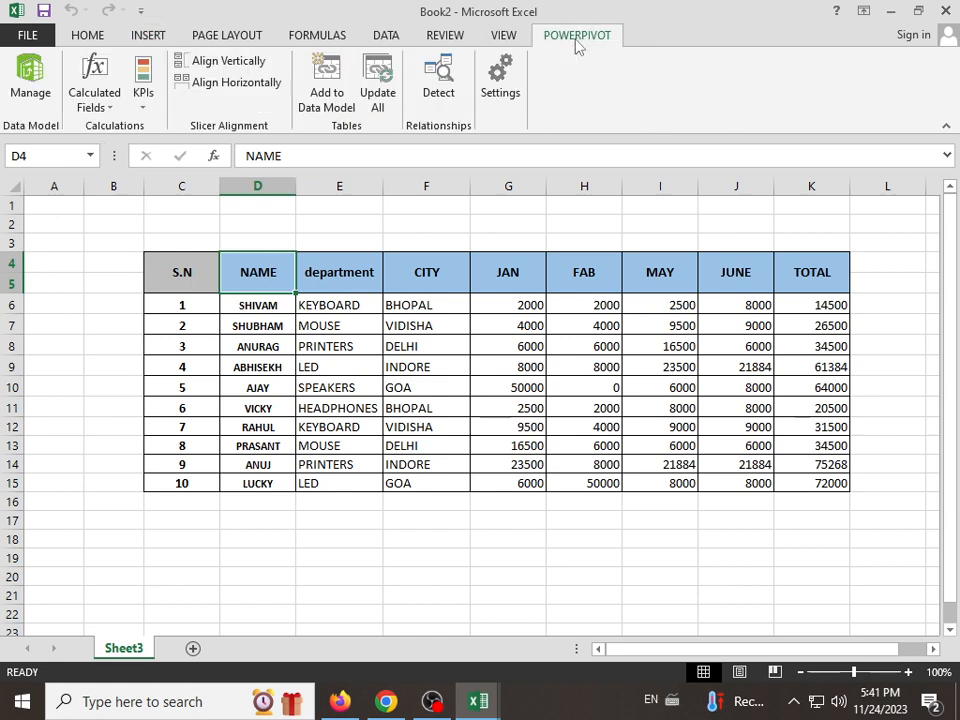
left_click(432, 322)
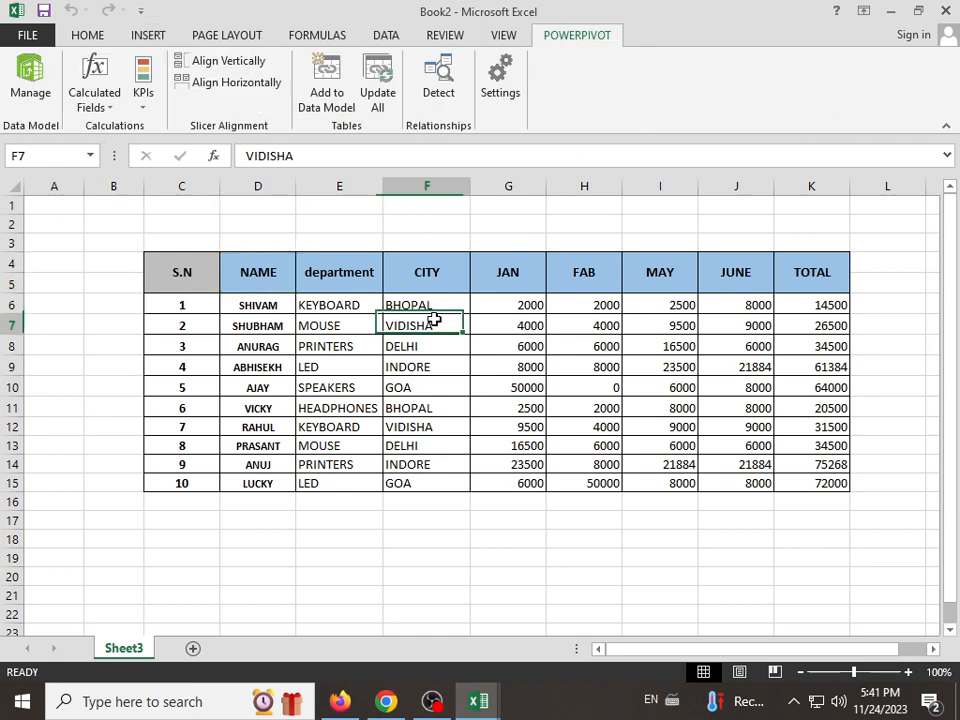
left_click(330, 388)
Step: Convert the range C4:K15 into an Excel table without marking it as having headers
left_click_drag(258, 274, 824, 481)
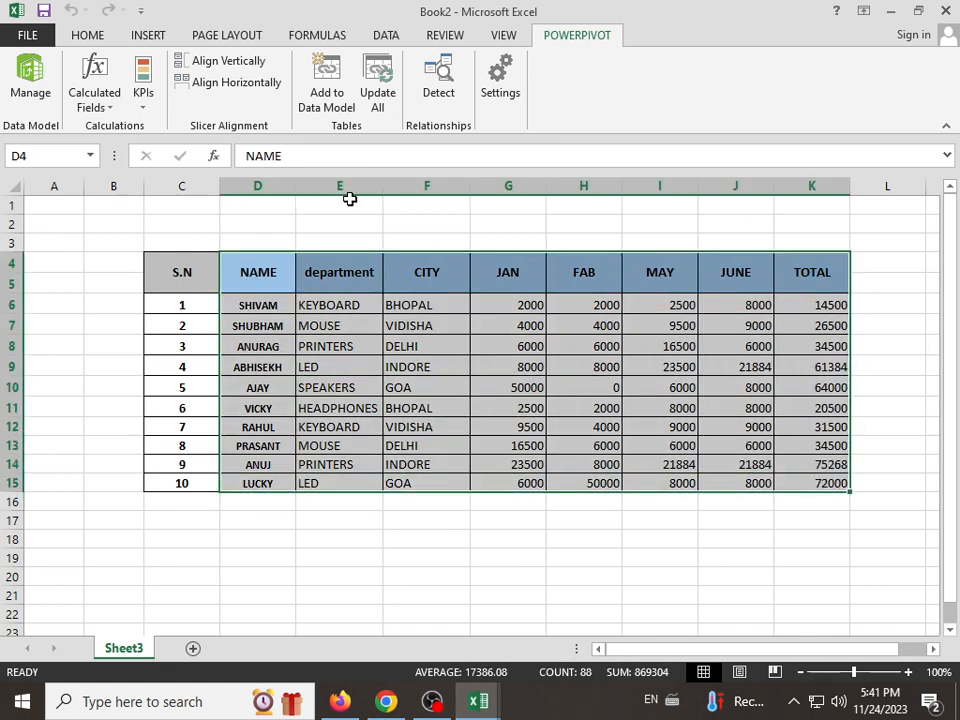
left_click(147, 35)
left_click(158, 93)
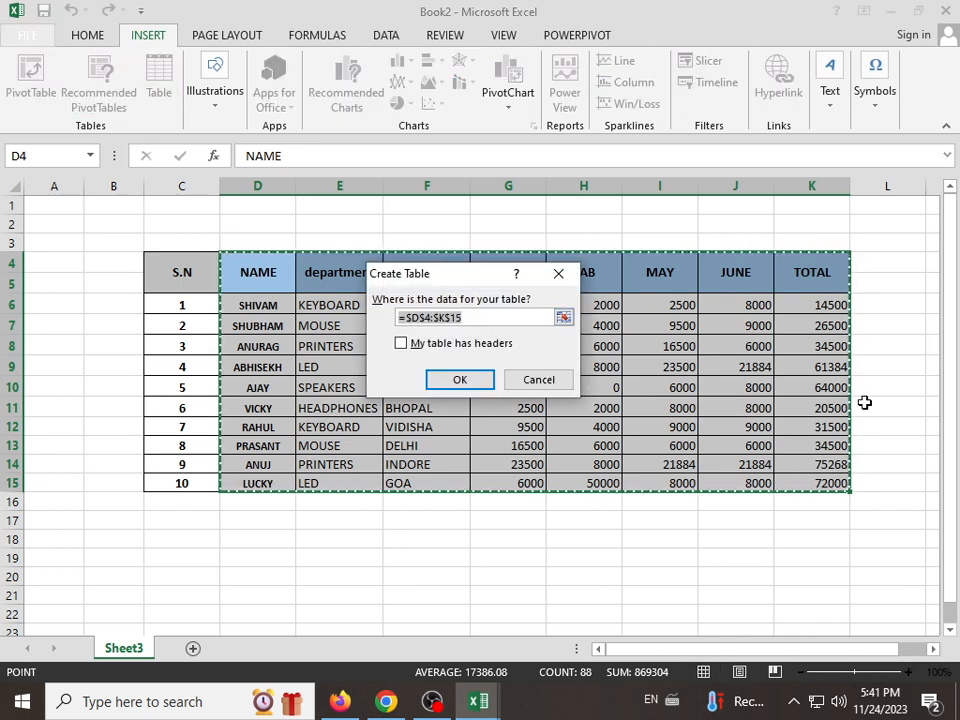
left_click_drag(182, 272, 801, 490)
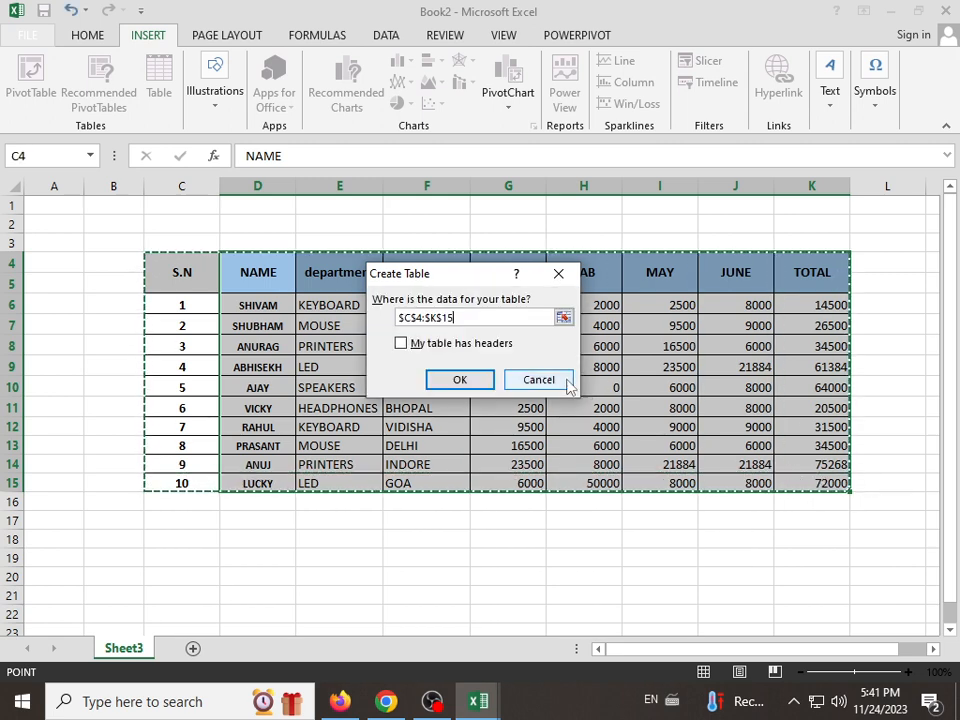
left_click(470, 380)
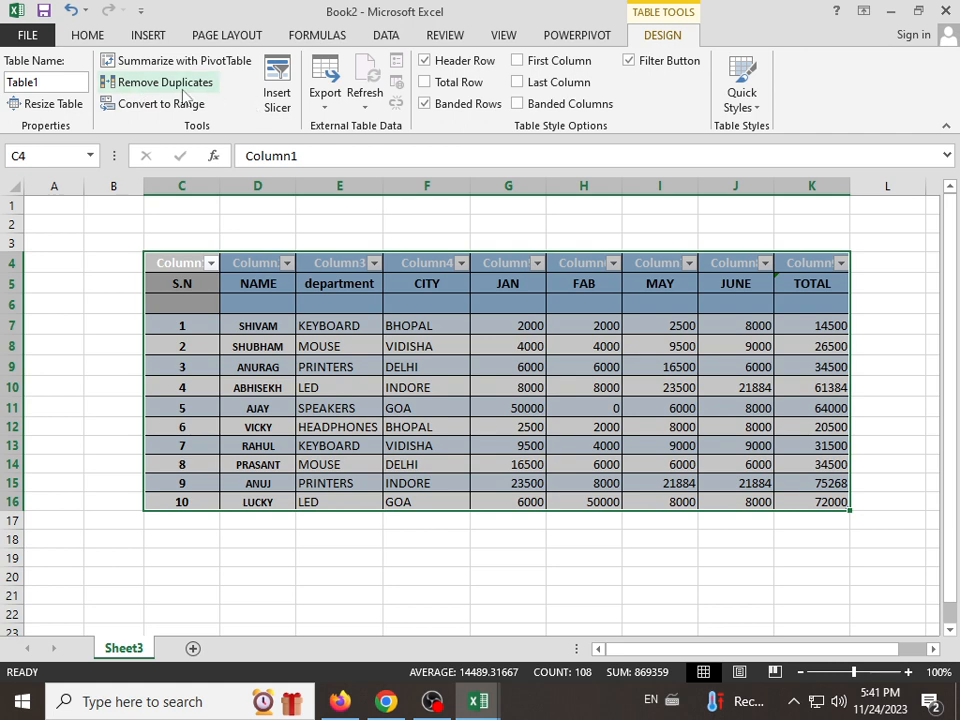
Step: Apply the blue banded Medium style to the table, and try toggling its Filter Button and First Column options
left_click(742, 95)
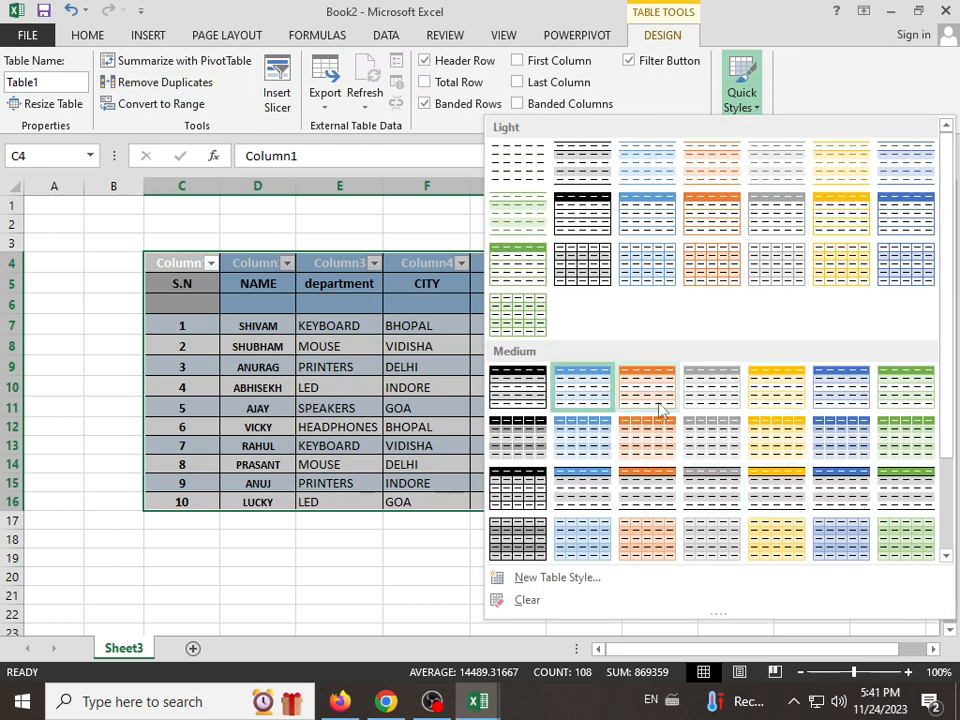
left_click(596, 390)
left_click(658, 66)
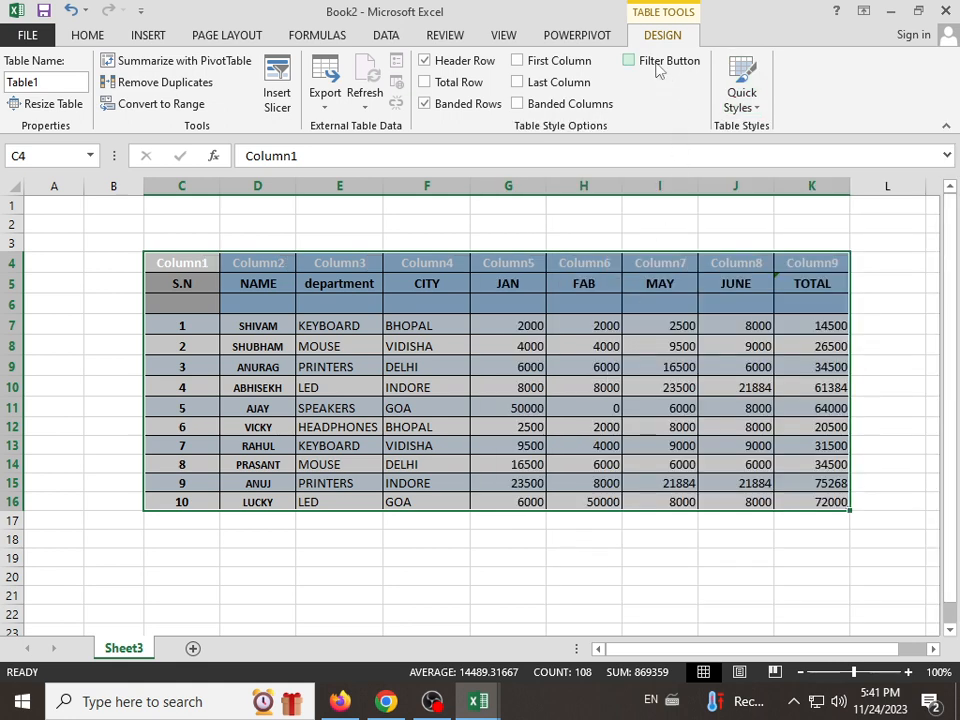
left_click(658, 68)
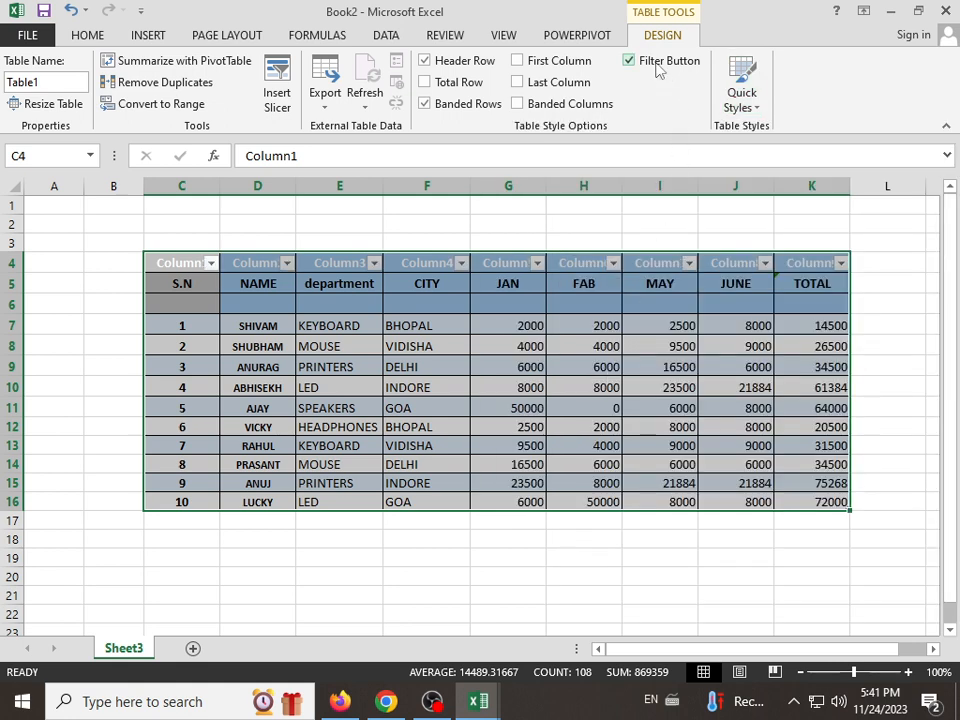
left_click(573, 64)
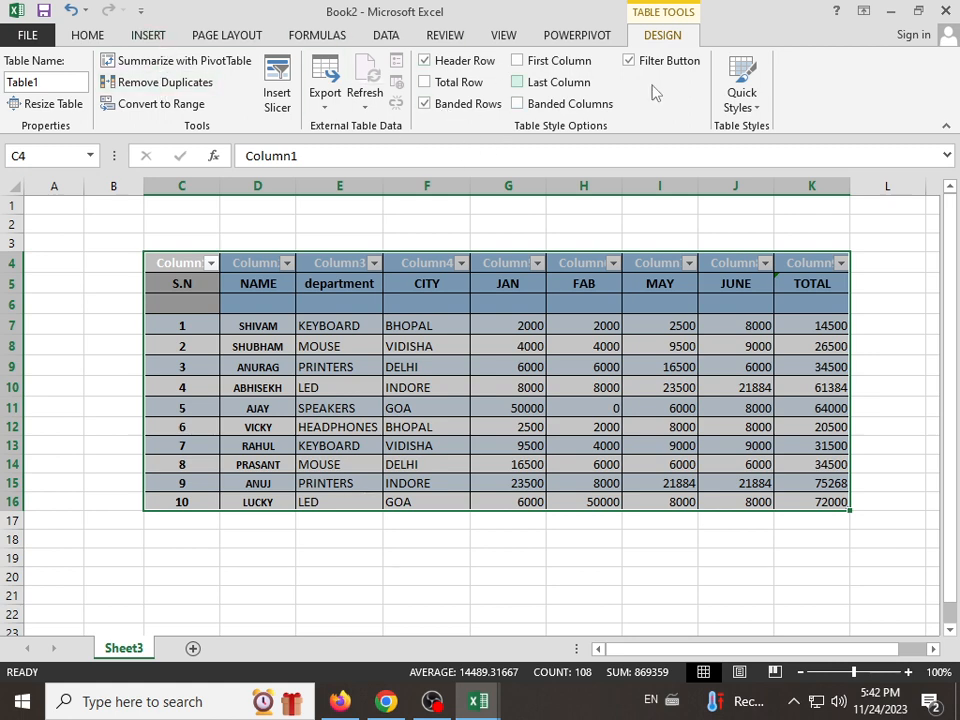
Step: Apply the plain first Light style to the table, and turn off its filter buttons and header row
left_click(742, 92)
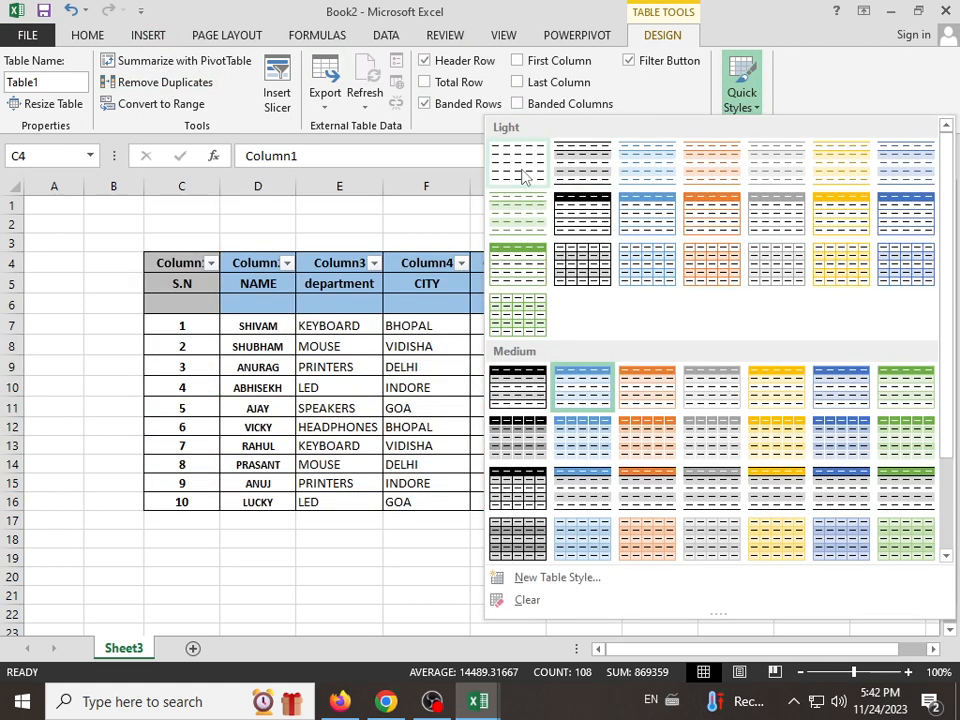
left_click(522, 176)
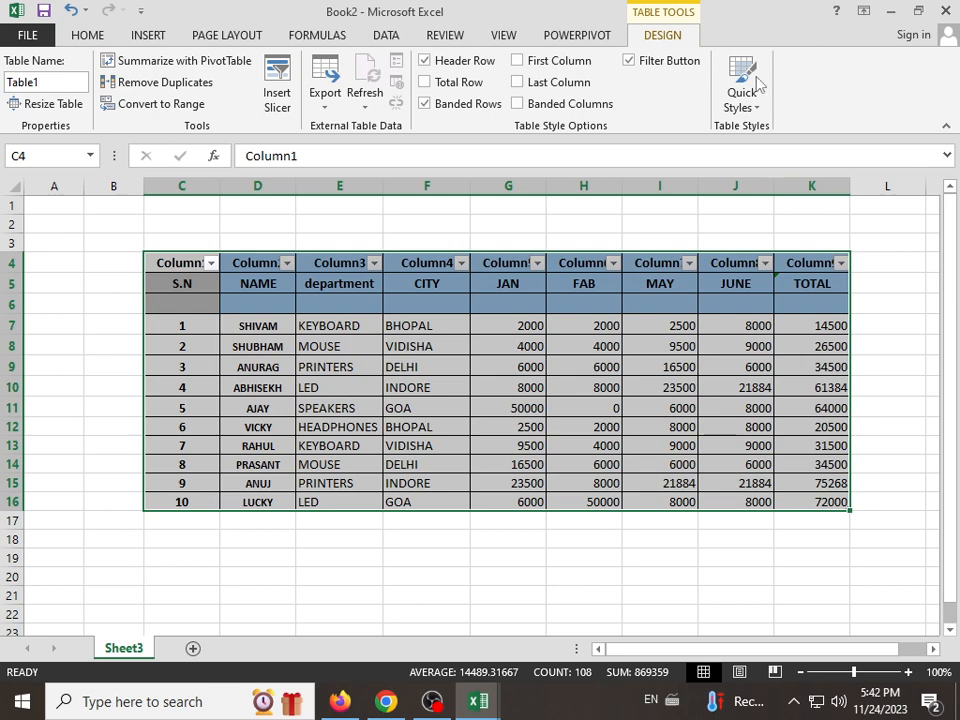
left_click(656, 62)
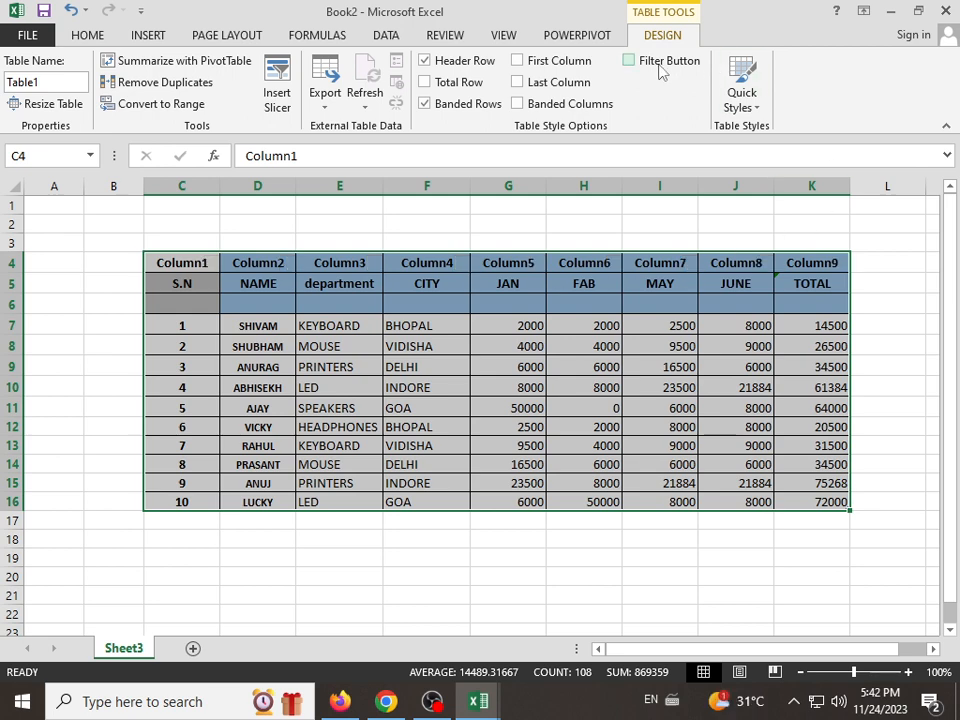
left_click(470, 63)
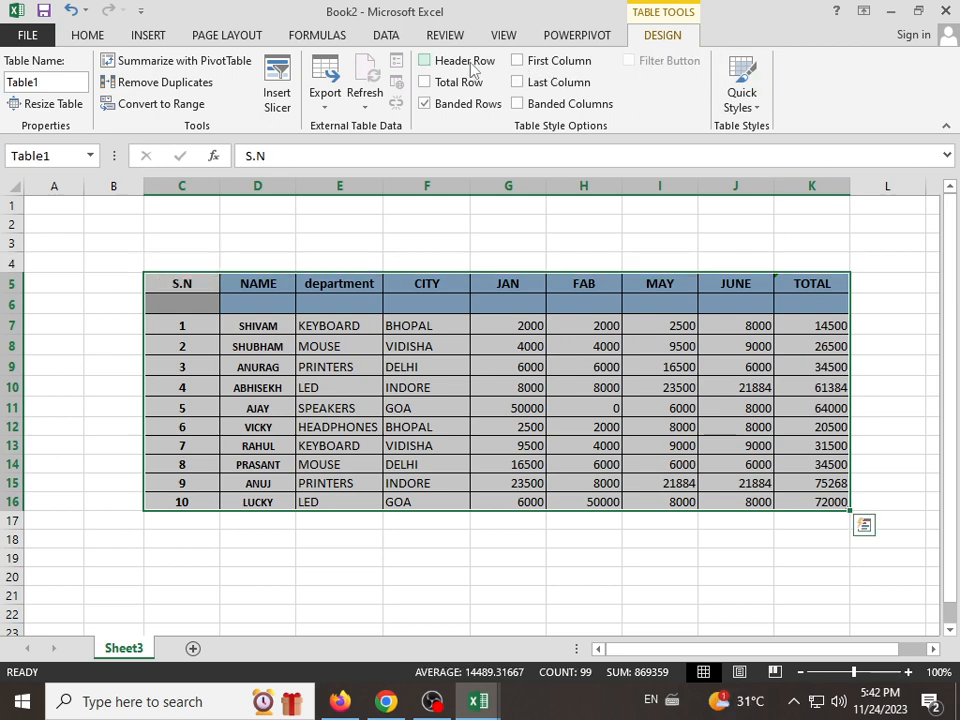
Step: Insert the JPG picture 329cb6a5-c00e-469a-8a55-02554bbdcba3 from the Downloads folder, starting from a cell inside the table
left_click(145, 35)
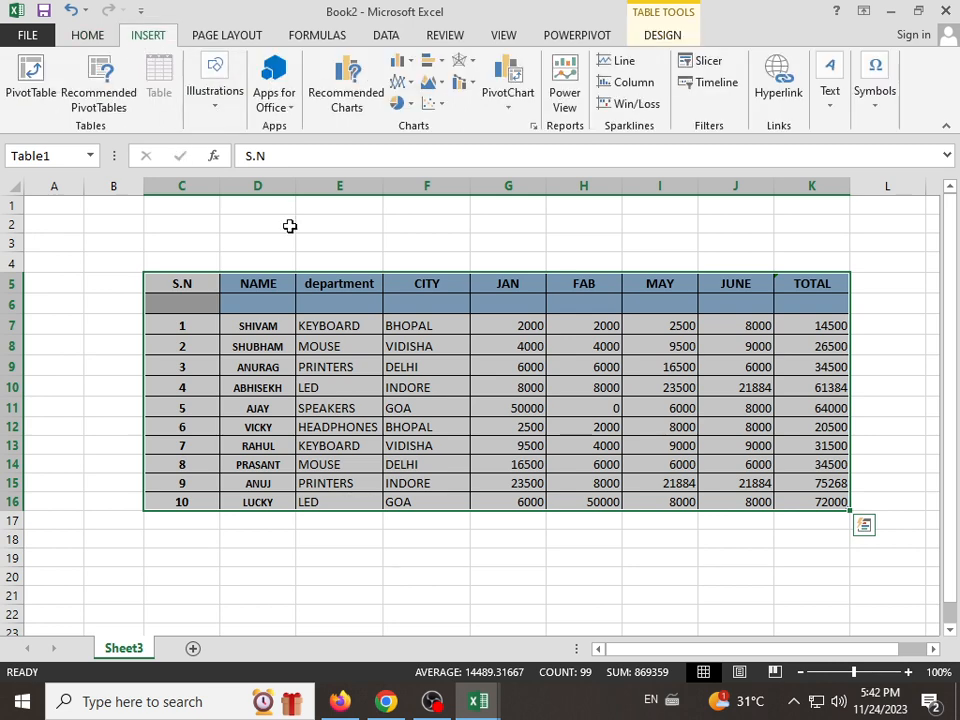
left_click(330, 387)
left_click(212, 95)
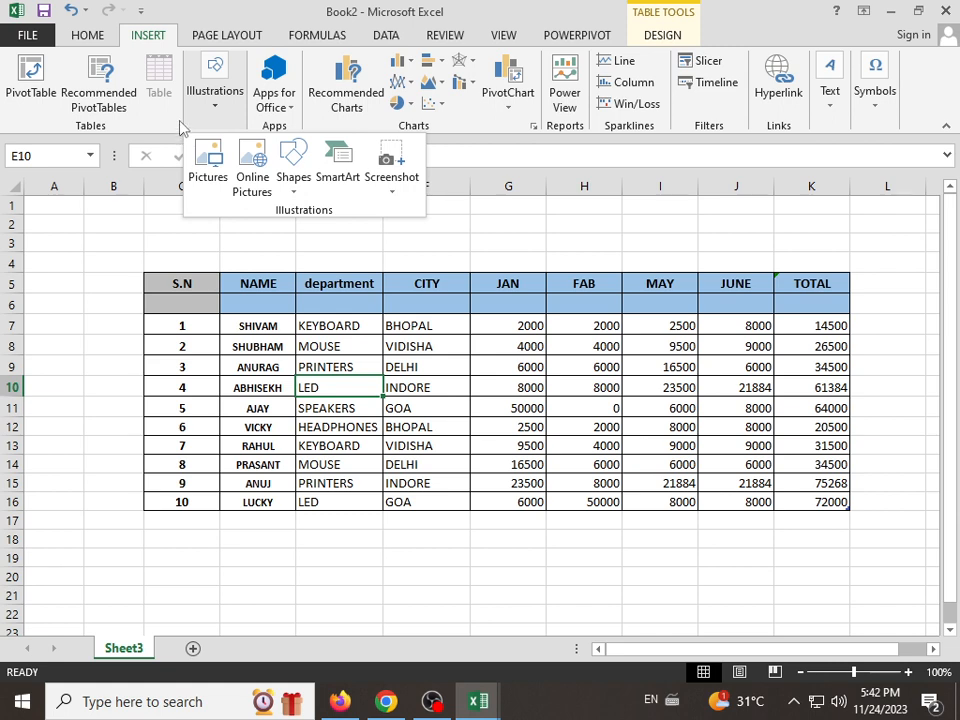
left_click(213, 183)
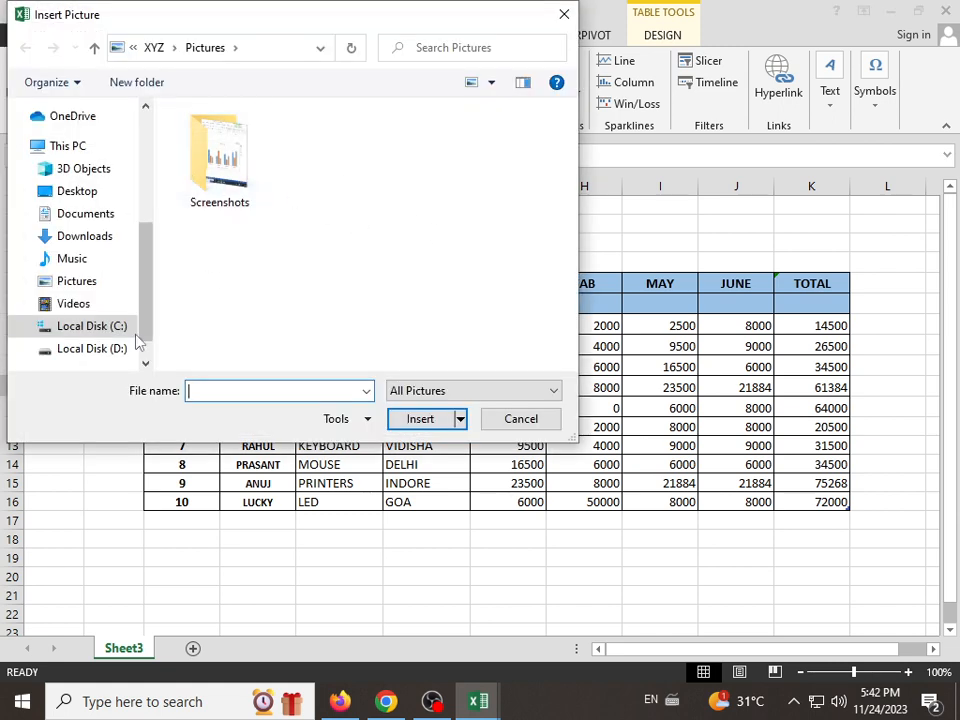
left_click(87, 240)
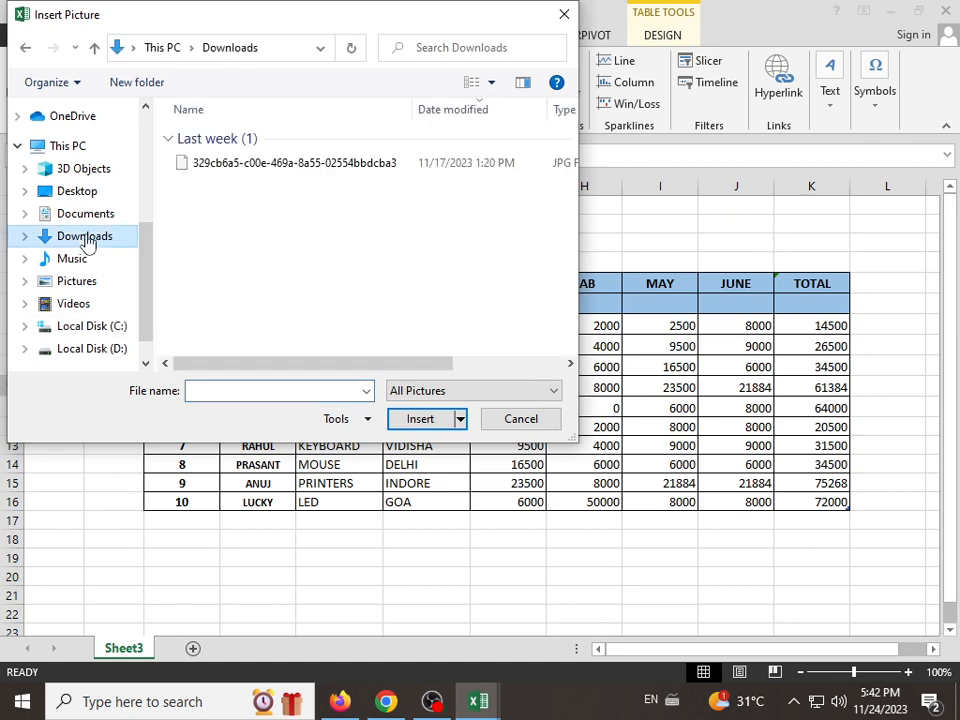
left_click(210, 170)
left_click(433, 419)
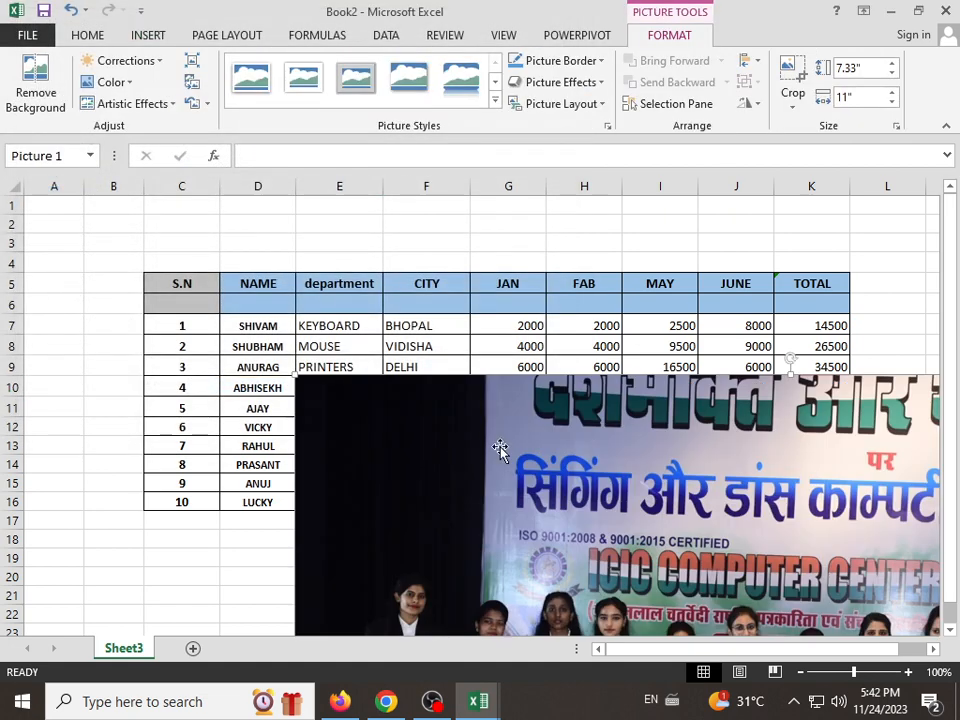
Step: Shrink the inserted picture to about 3.64" high by 5.43" wide and place it over the lower part of the table
left_click_drag(408, 393, 640, 458)
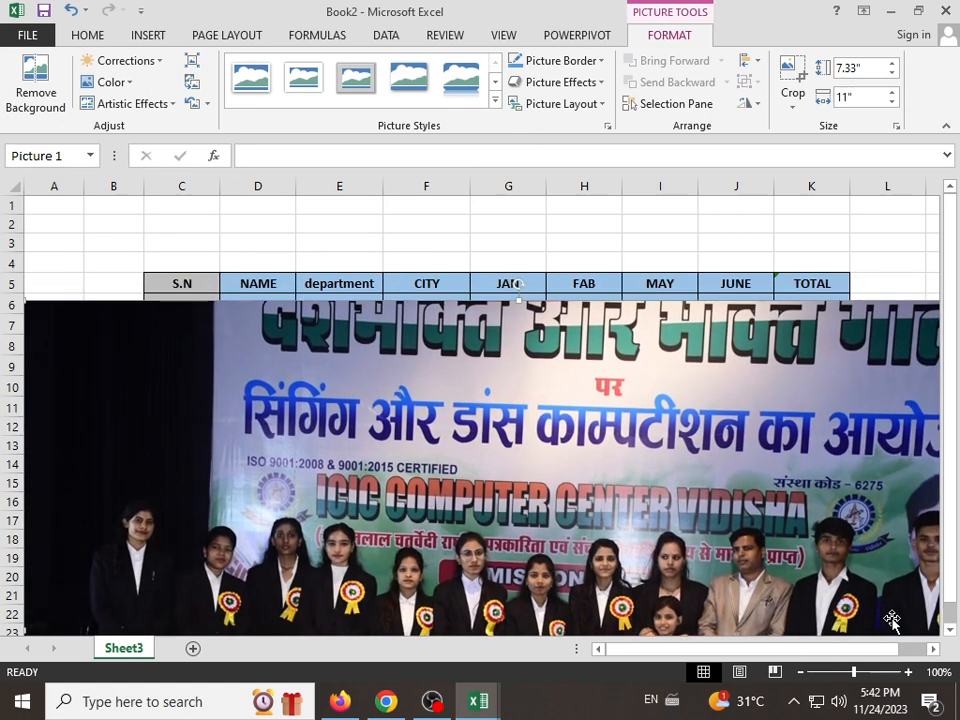
left_click_drag(853, 672, 846, 672)
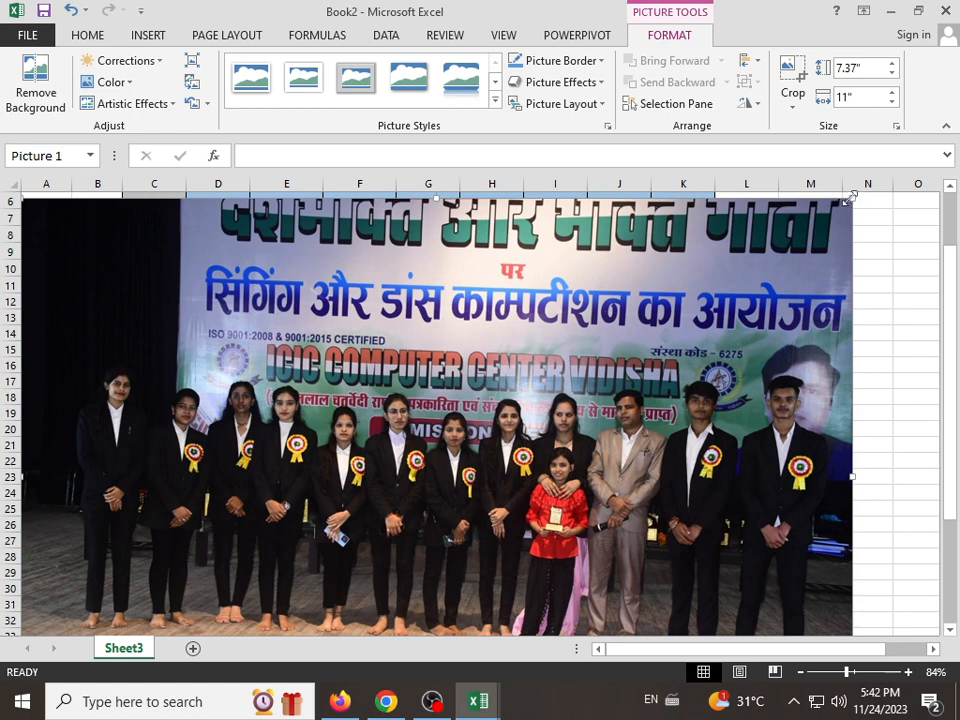
left_click_drag(848, 199, 278, 477)
left_click_drag(360, 540, 598, 344)
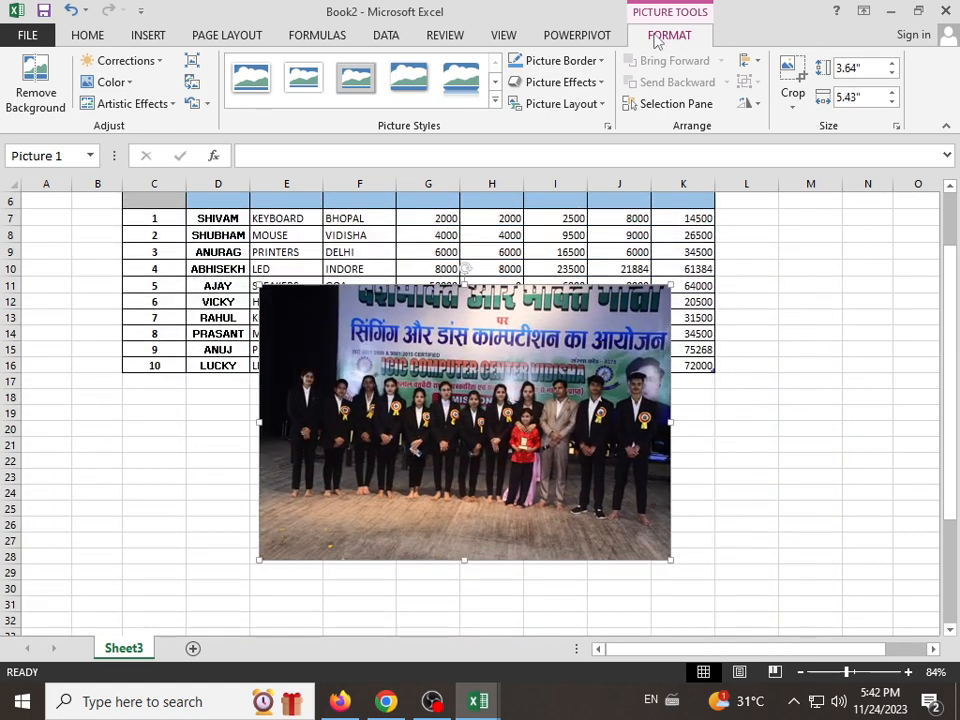
Step: Apply the oval picture style with a metallic frame, the last one in the gallery, to the group photo
left_click(494, 100)
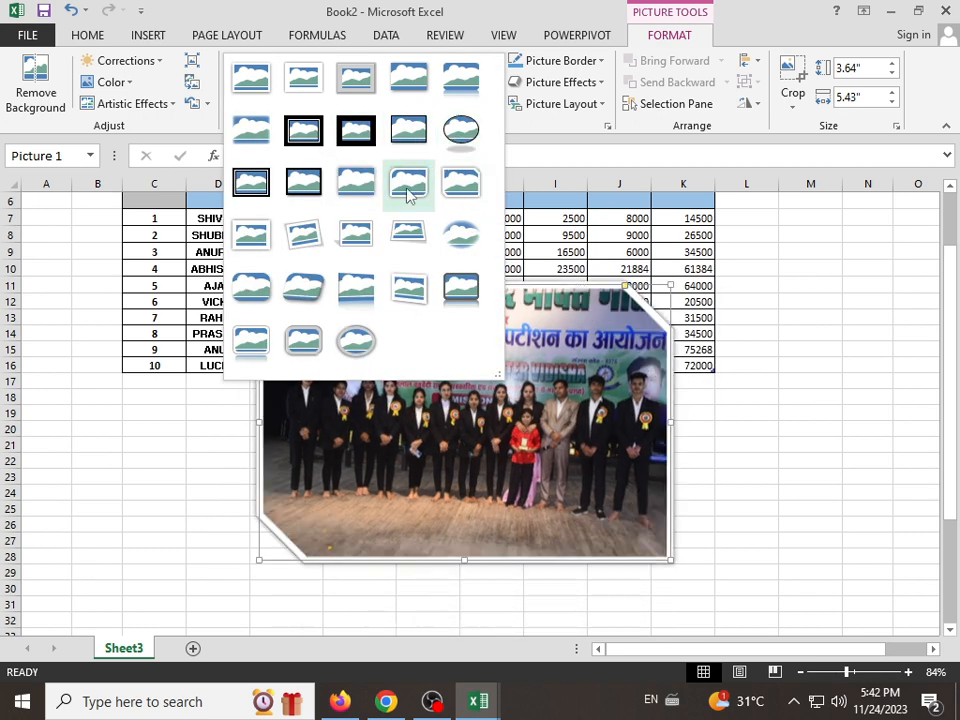
left_click(343, 357)
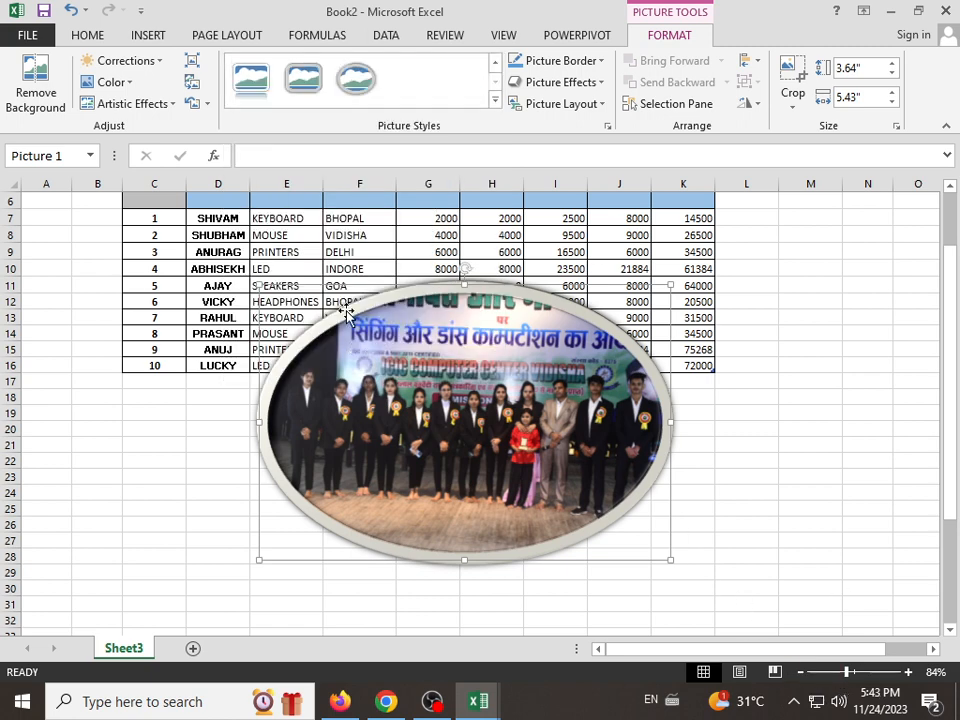
Step: Search Bing for online pictures to insert, using the search text NARENFRA MODI
left_click(167, 36)
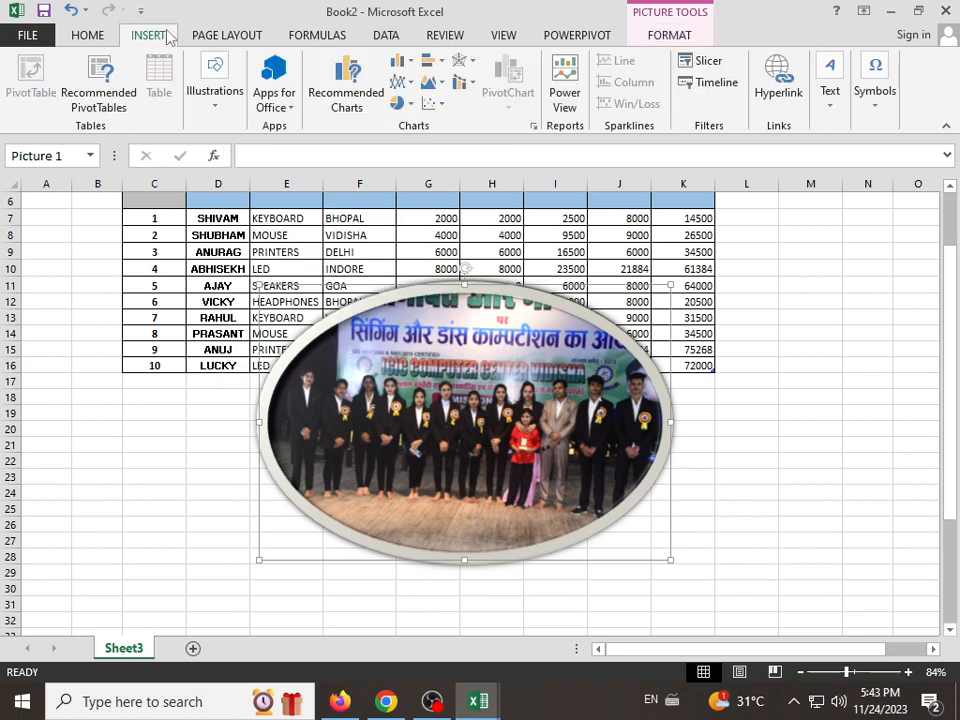
left_click(218, 108)
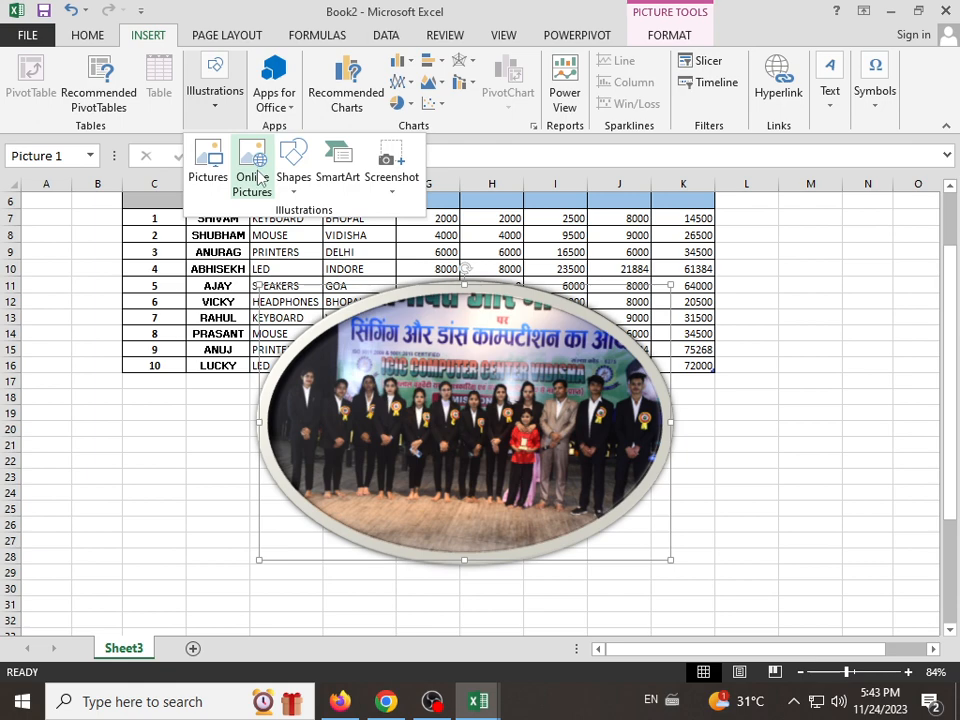
left_click(252, 170)
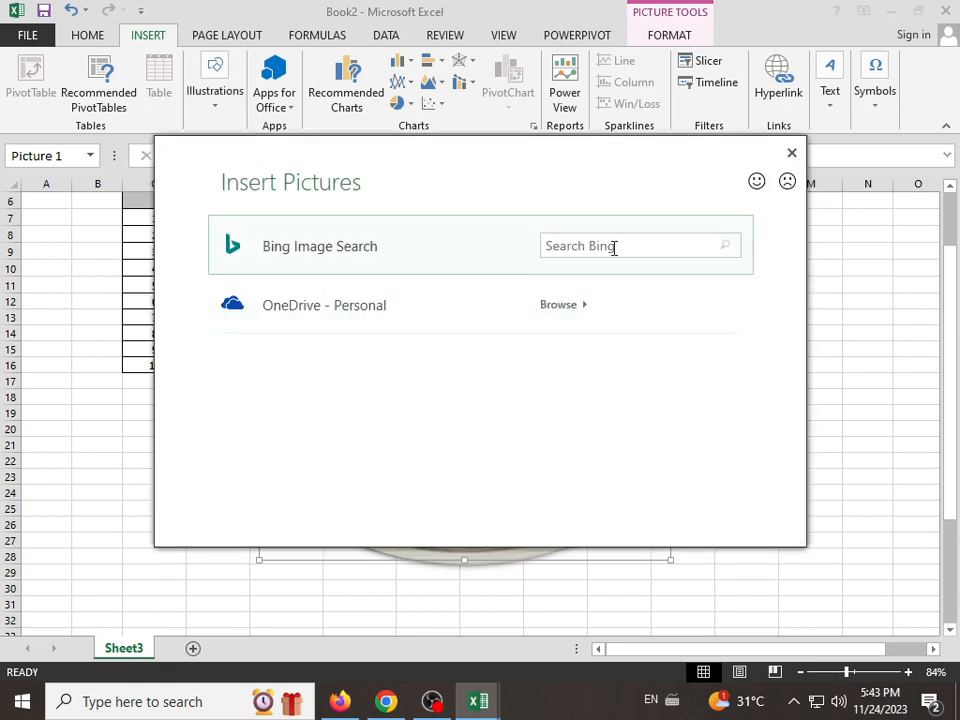
left_click(614, 249)
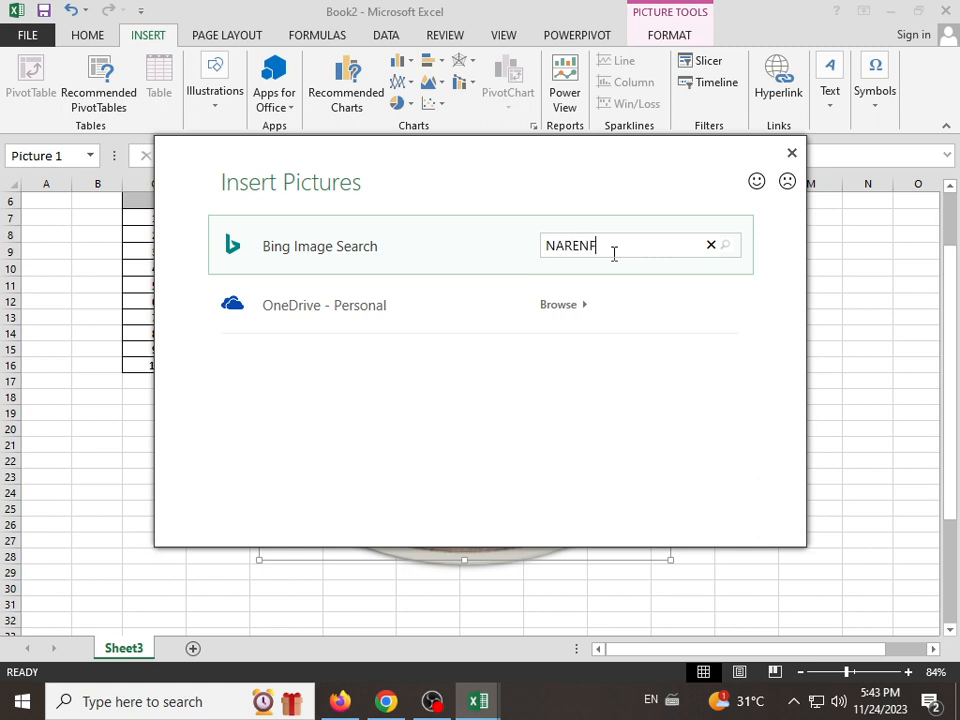
type("A MODI")
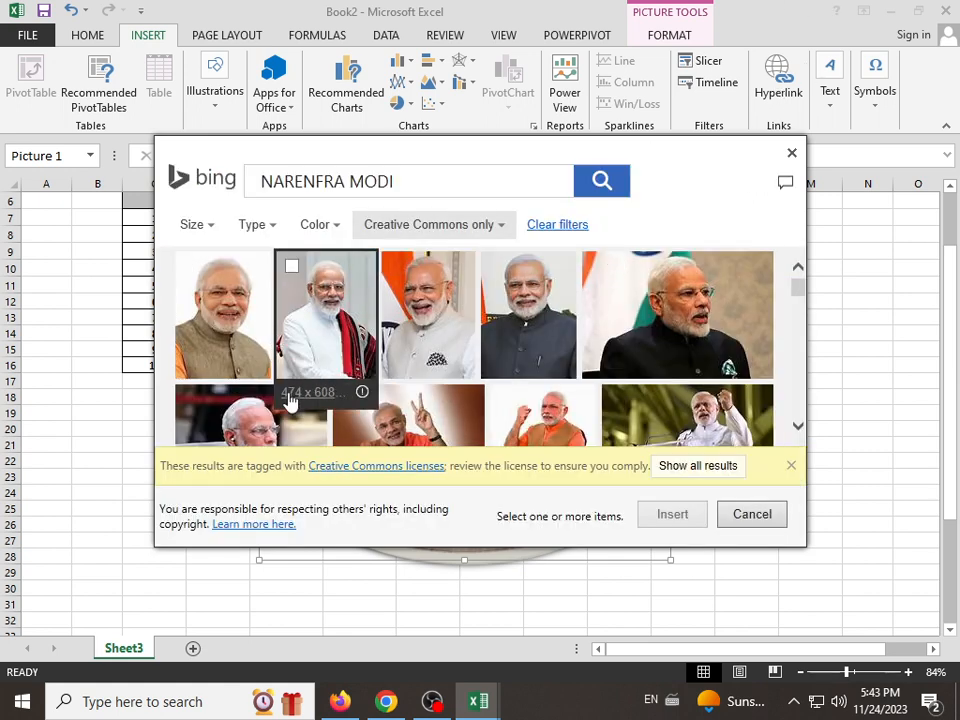
Step: Insert the wide landscape photo with the dark suit from the first row of the image search results
left_click(222, 228)
left_click(247, 231)
left_click(247, 231)
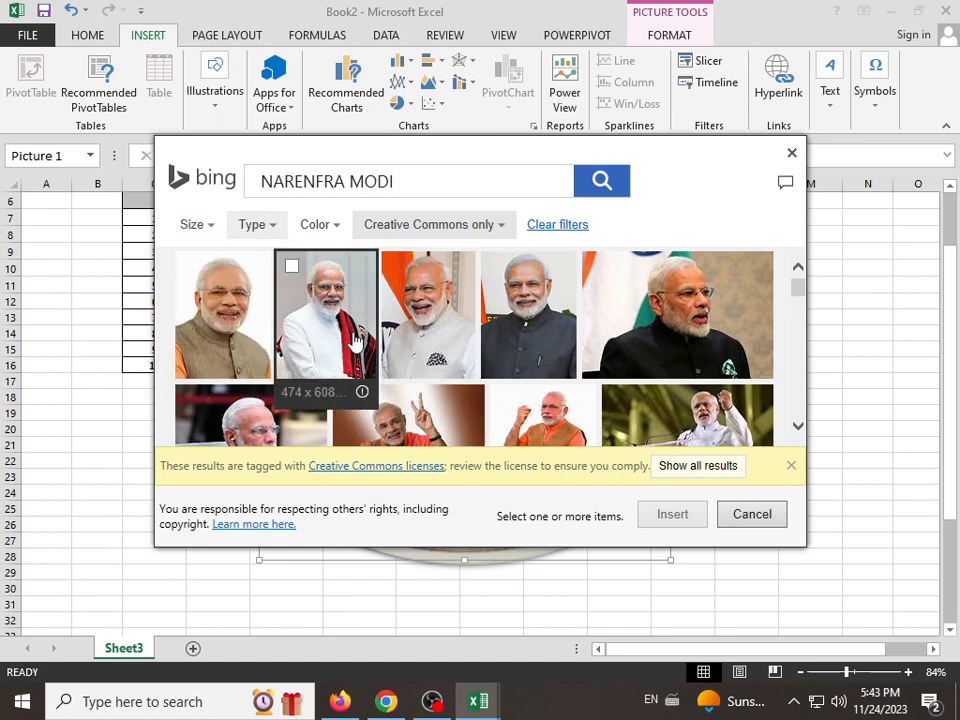
left_click(680, 323)
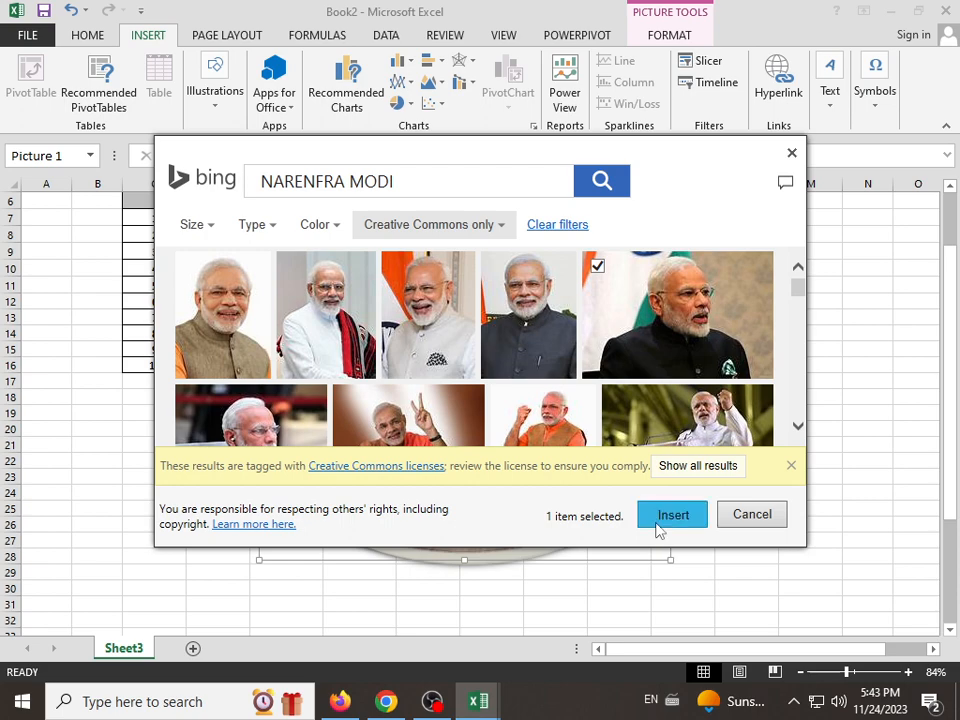
left_click(662, 527)
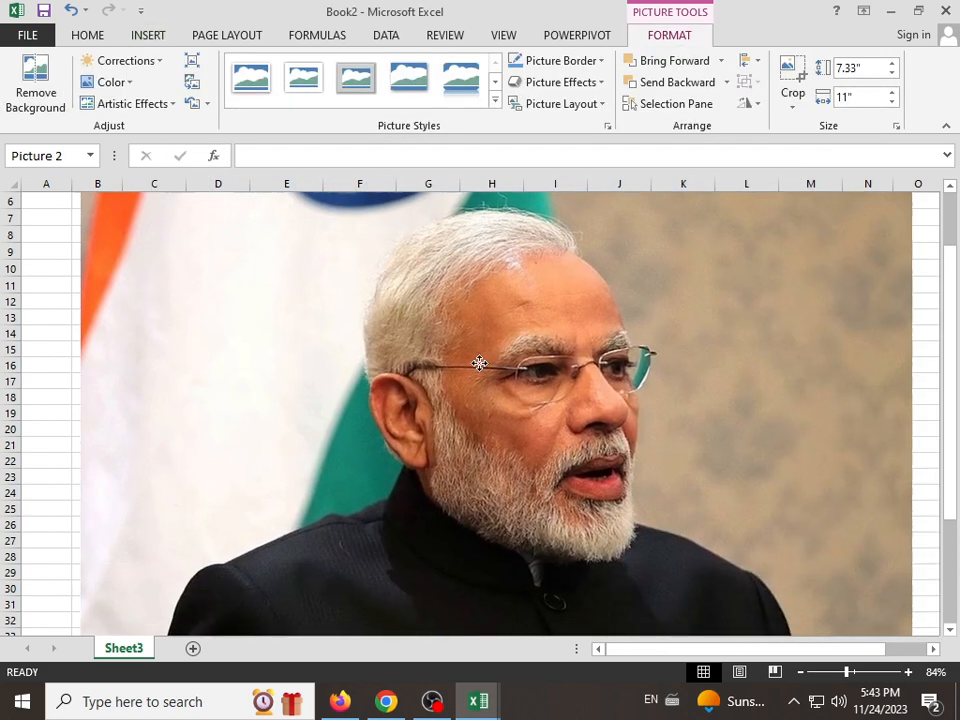
Step: Shrink the online picture to about 4.65" high by 6.97" wide and place it over the table and the oval photo
left_click_drag(625, 411, 555, 550)
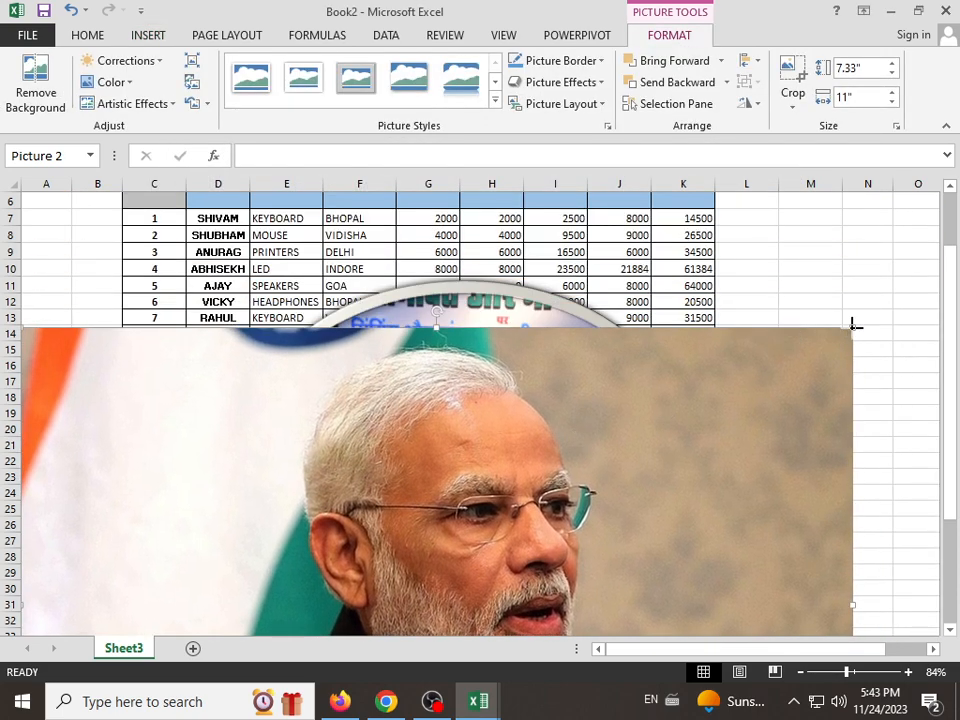
left_click_drag(853, 325, 547, 535)
left_click_drag(376, 570, 750, 185)
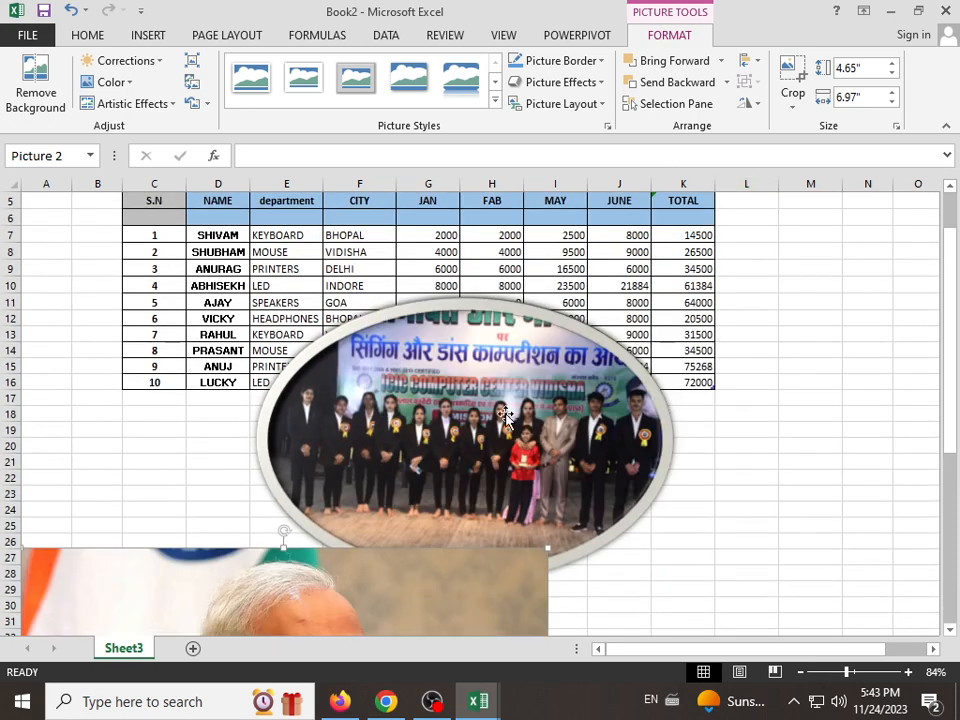
left_click_drag(364, 621, 591, 315)
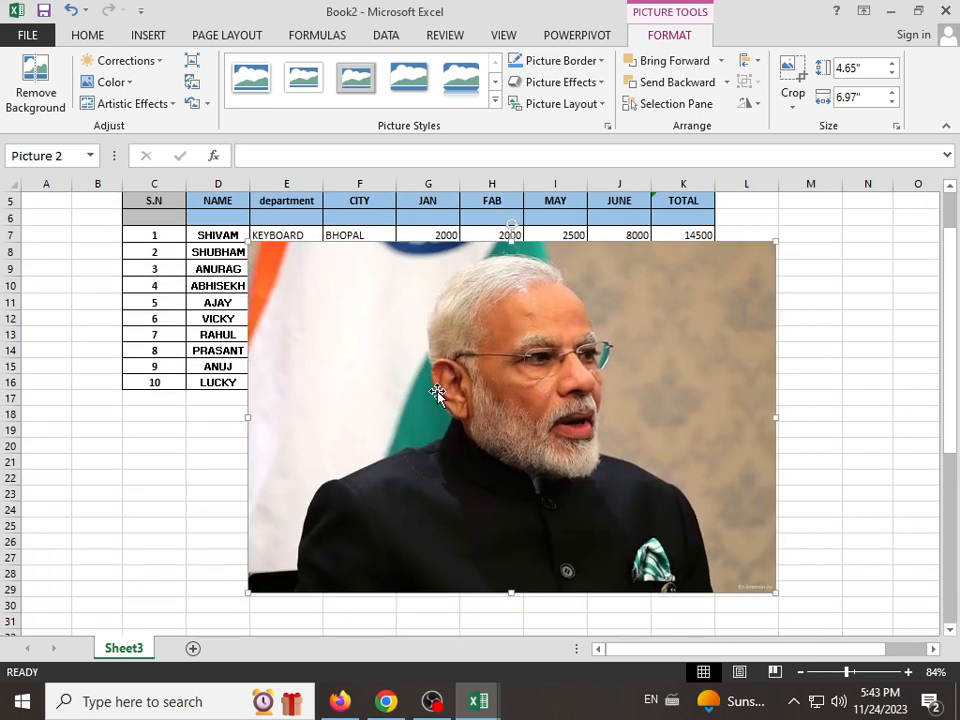
Step: Delete both the online picture and the oval group photo from the sheet
left_click(150, 35)
left_click(218, 108)
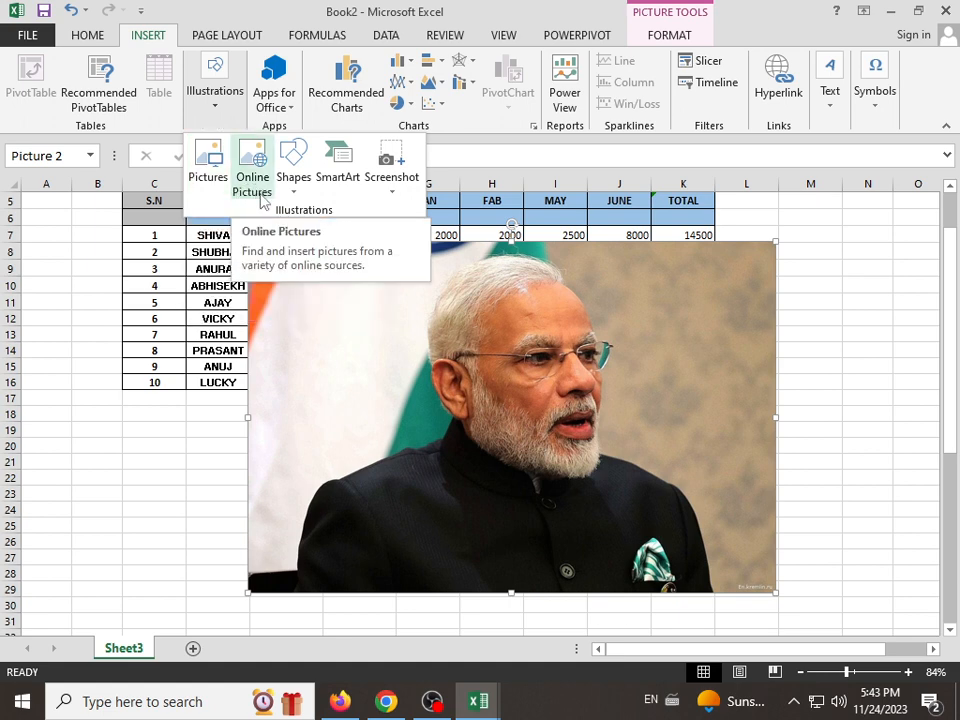
left_click(370, 372)
key("Delete")
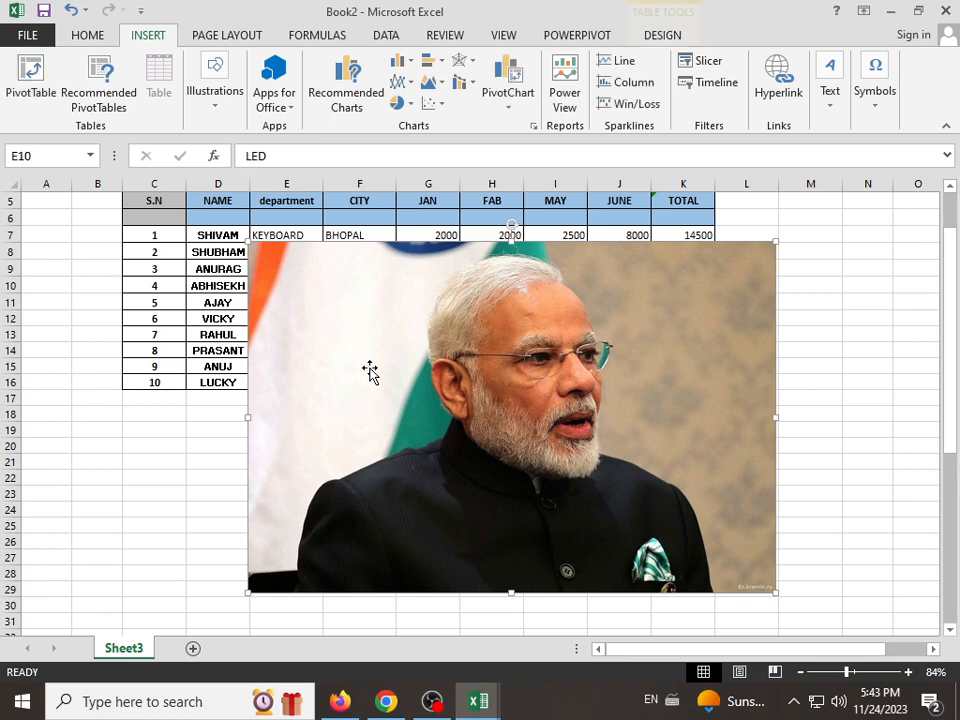
left_click(376, 372)
key("Delete")
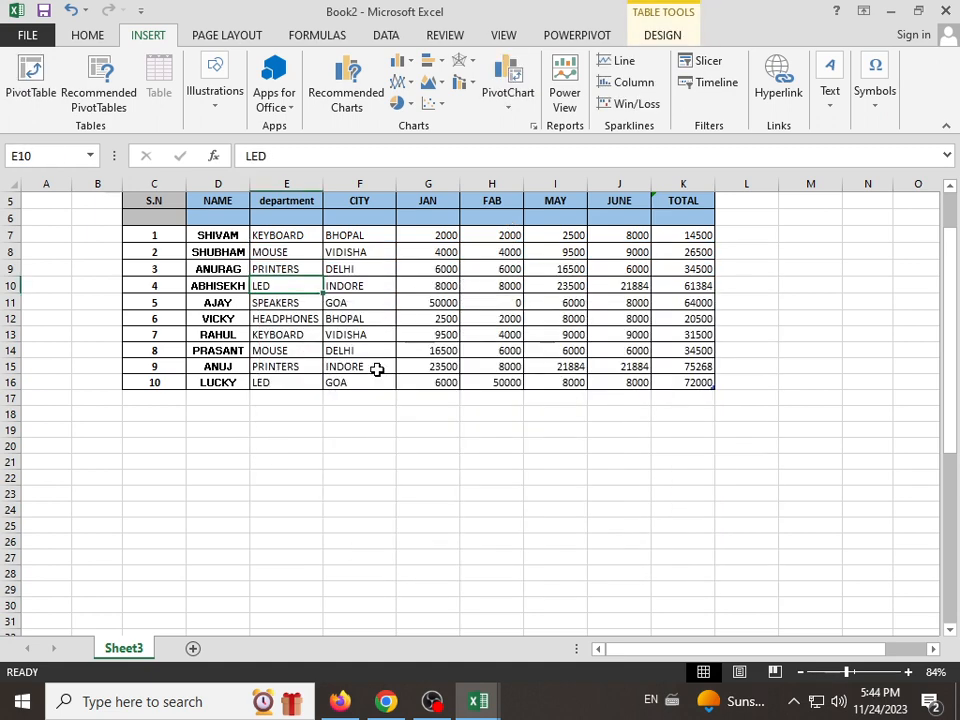
Step: Draw a 5-point star about 2.18" high by 2.29" wide and place it over the lower middle part of the table
left_click(196, 106)
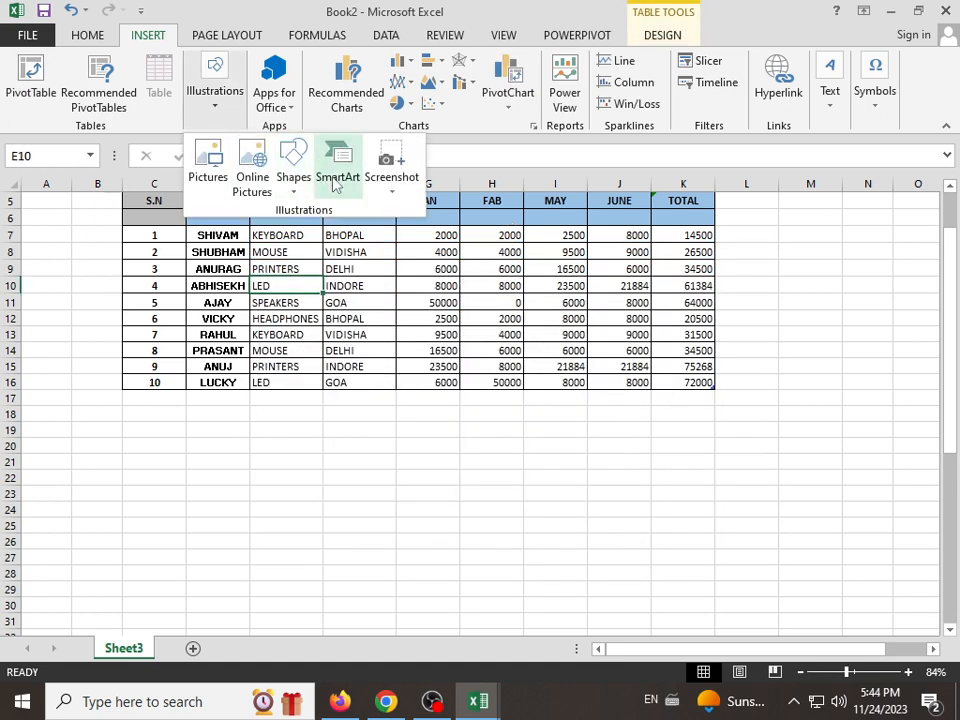
left_click(305, 190)
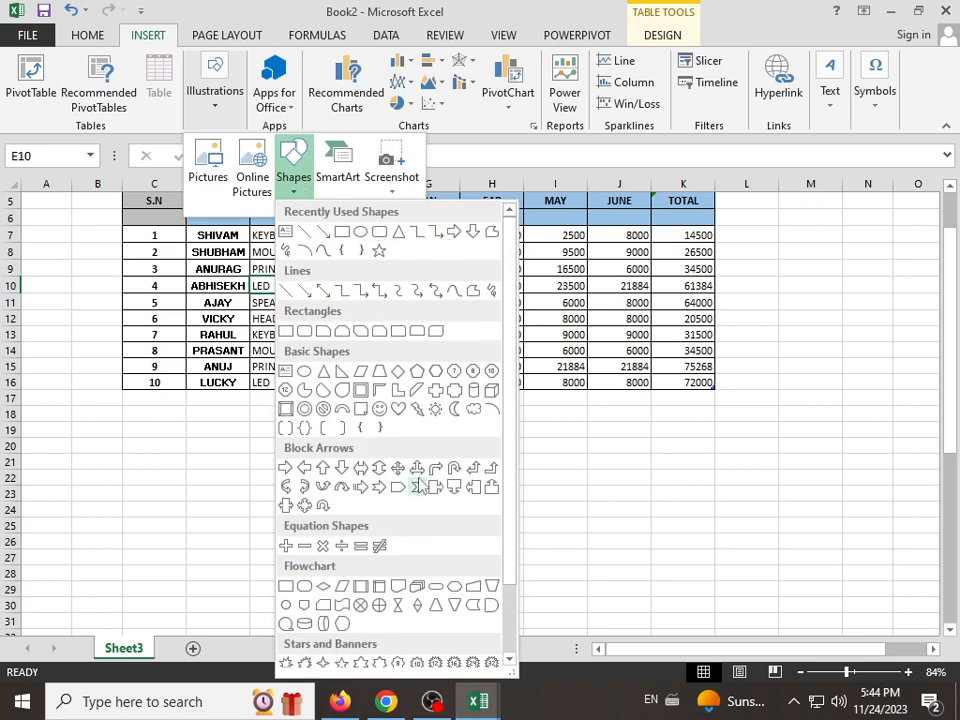
left_click(379, 250)
left_click_drag(294, 401, 469, 566)
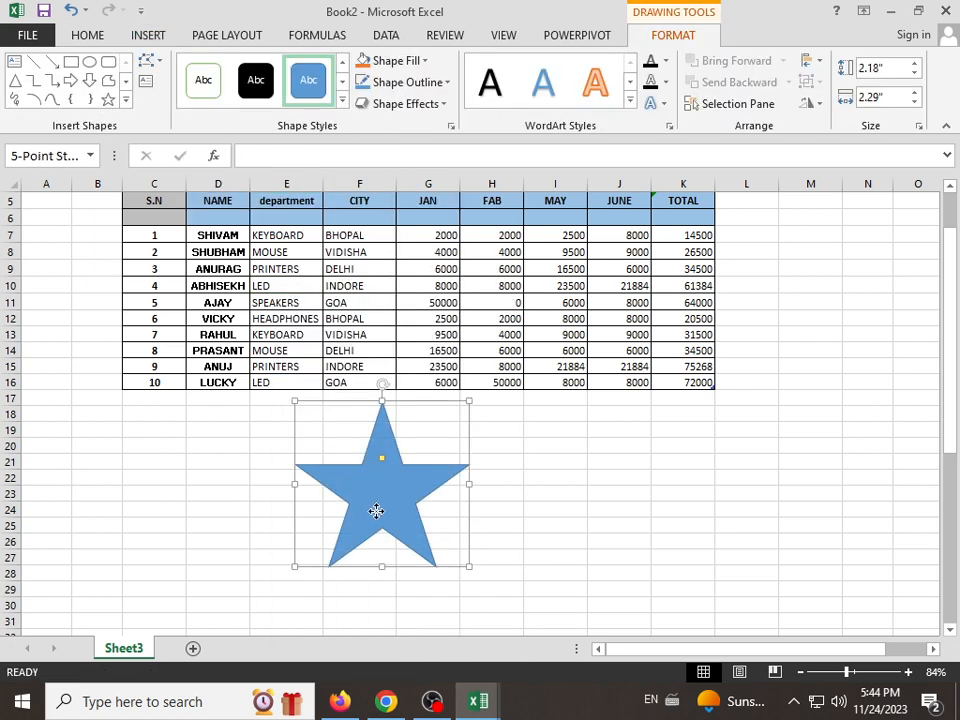
left_click_drag(376, 511, 410, 428)
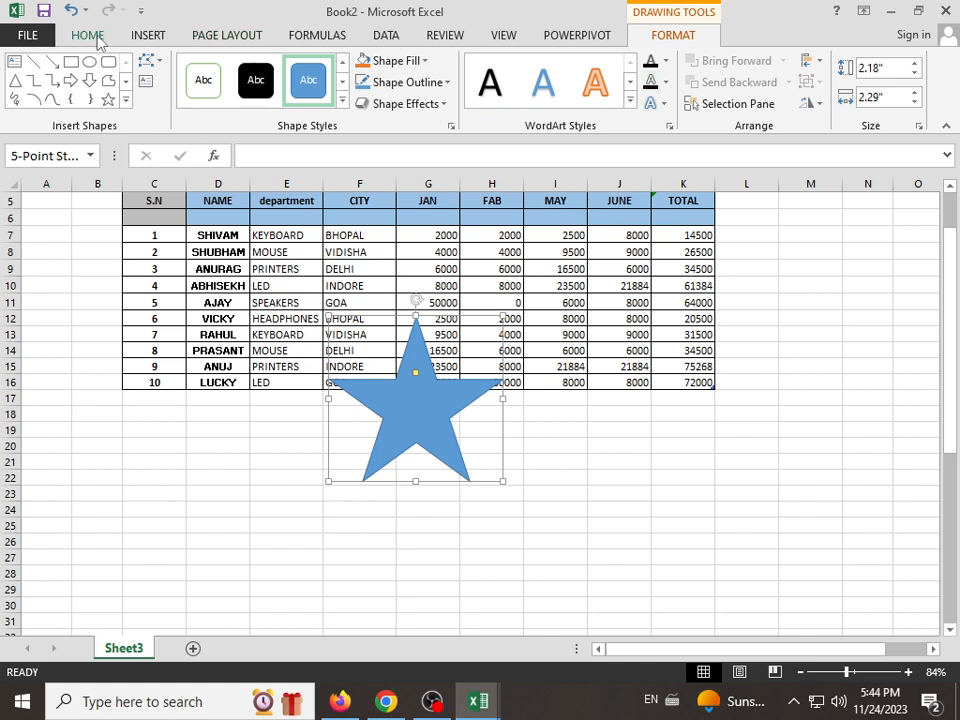
Step: Draw an isosceles triangle about 2.74" high by 2.32" wide beside the star, over the MAY to TOTAL columns
left_click(147, 36)
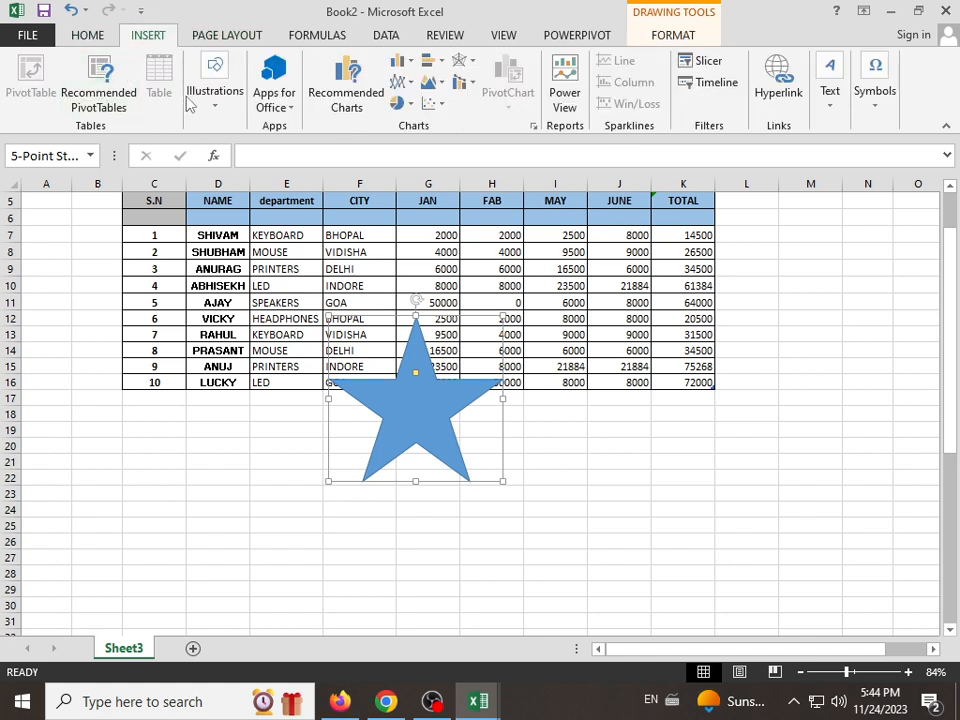
left_click(216, 100)
left_click(293, 162)
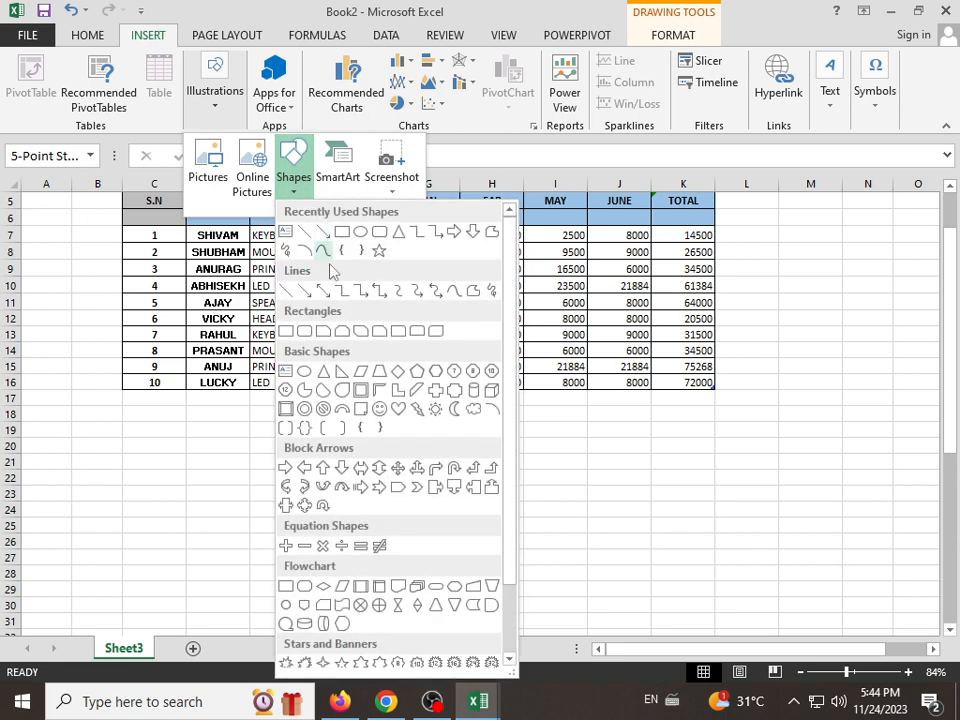
left_click(398, 231)
left_click_drag(470, 348, 664, 503)
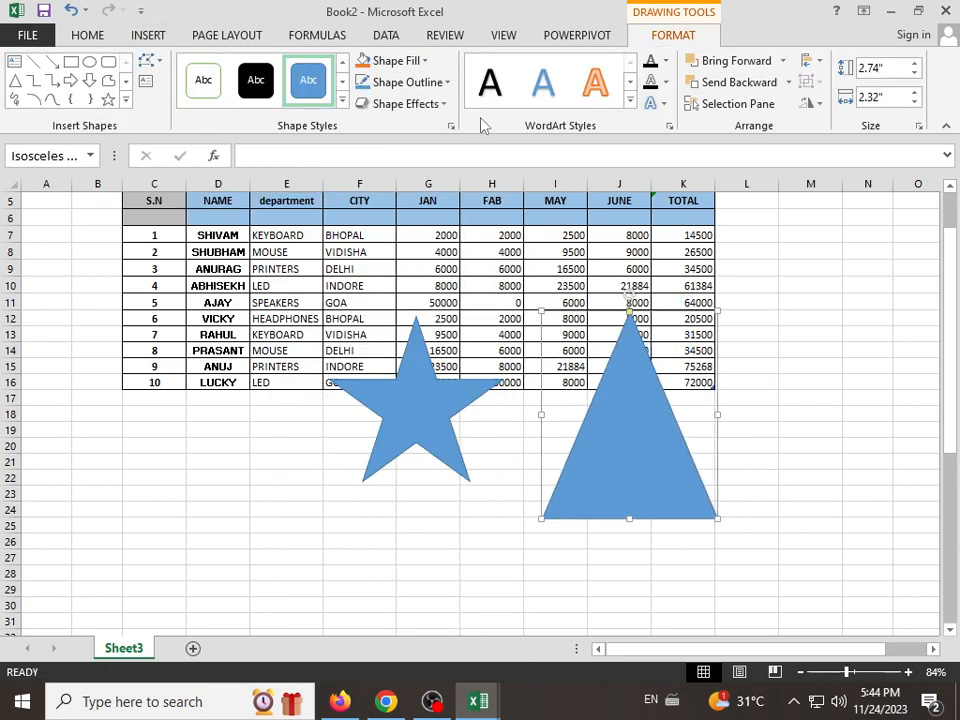
Step: Try the black and blue shape styles on the triangle, apply the third-row gold style, and add the text VHJVJHVJHV in black
left_click(256, 80)
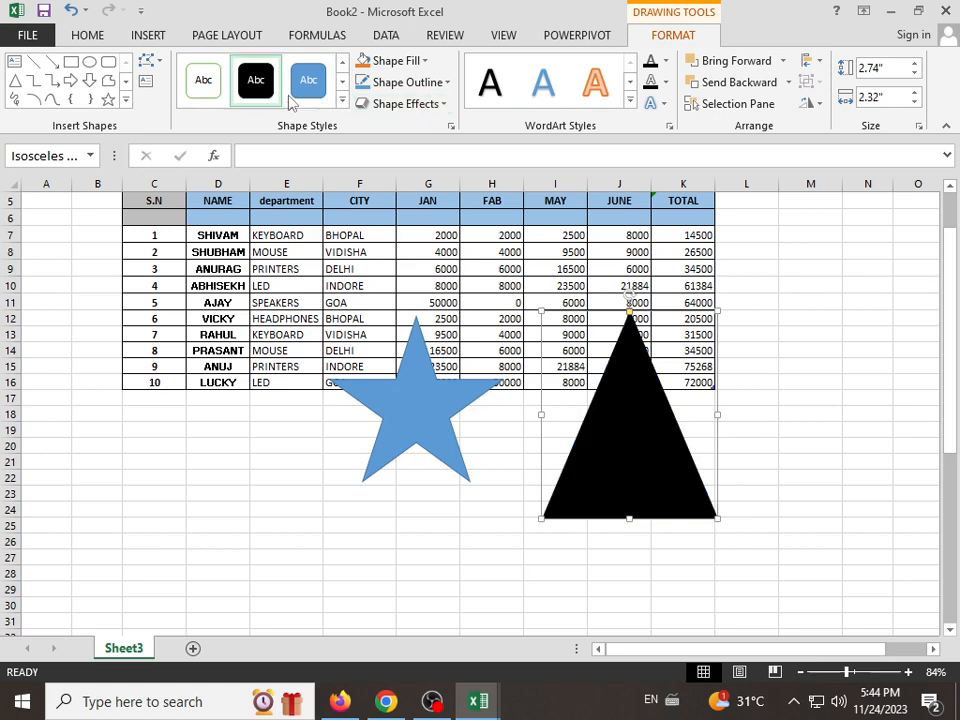
left_click(316, 80)
left_click(342, 101)
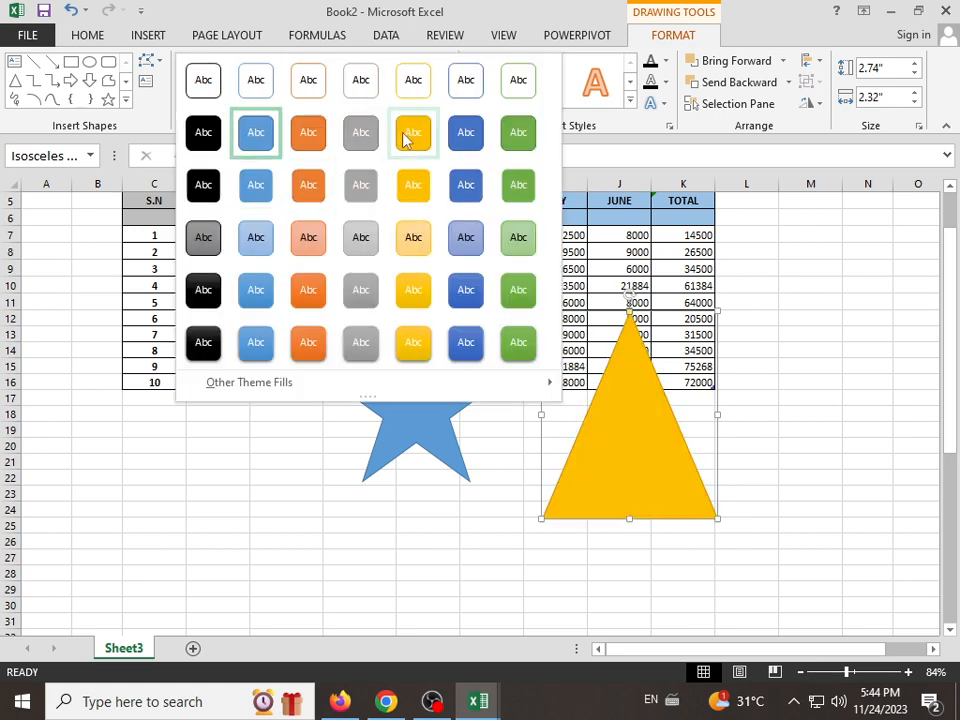
left_click(413, 184)
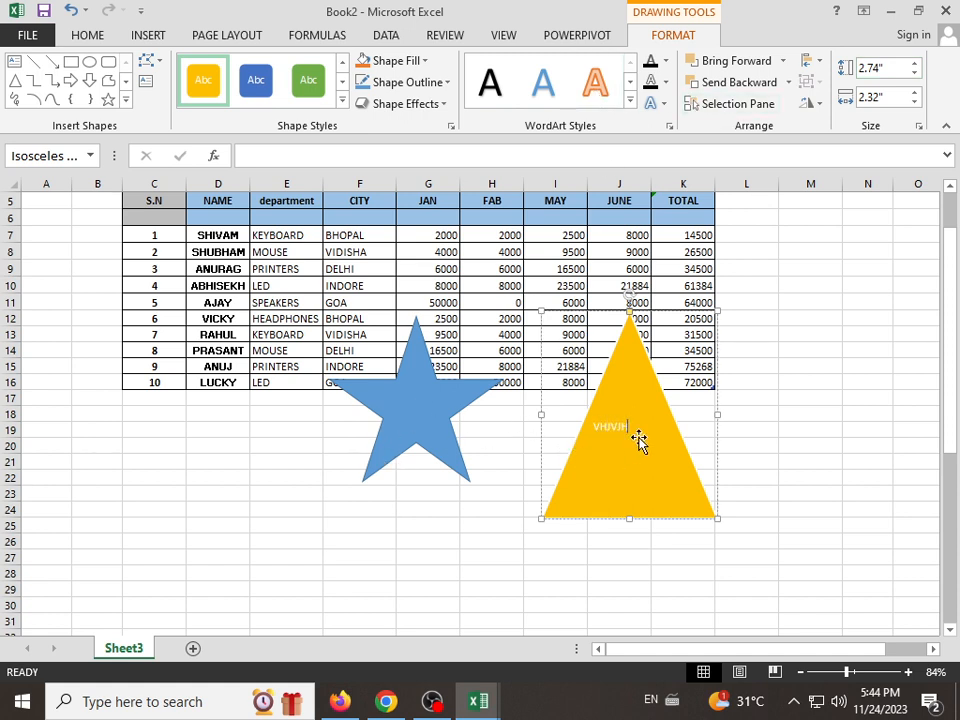
left_click(620, 543)
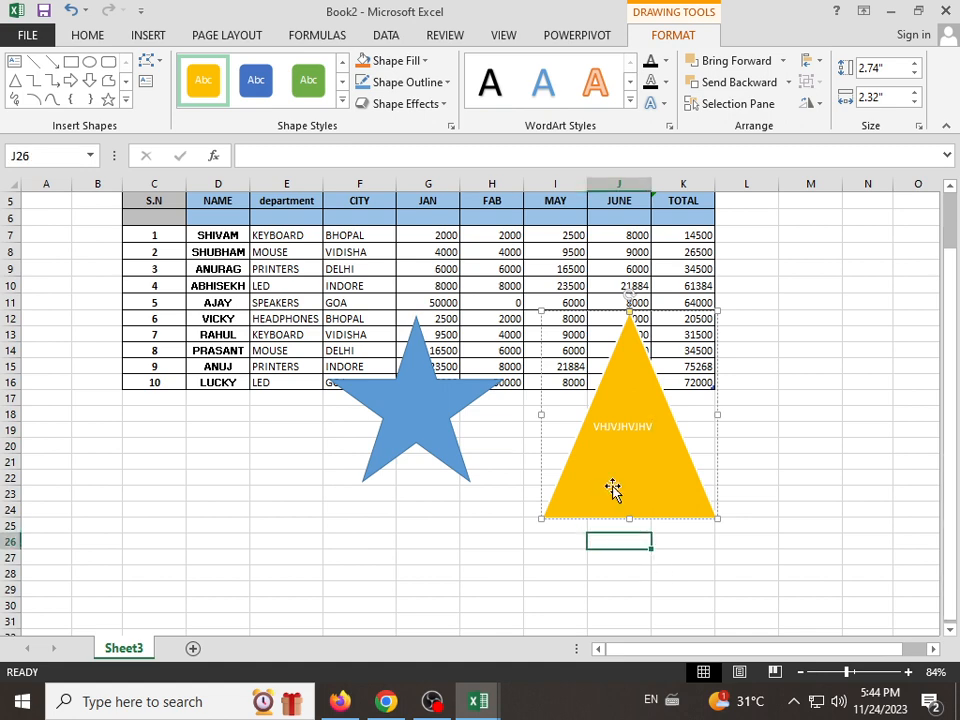
left_click(621, 364)
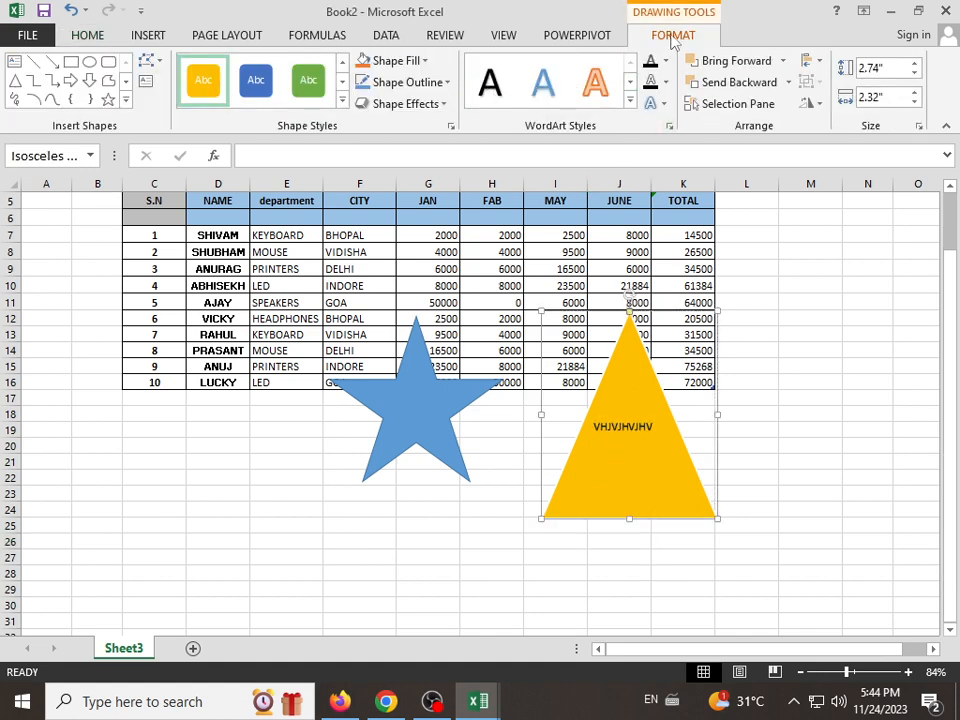
Step: Delete the blue star and the gold triangle from the sheet
left_click(146, 37)
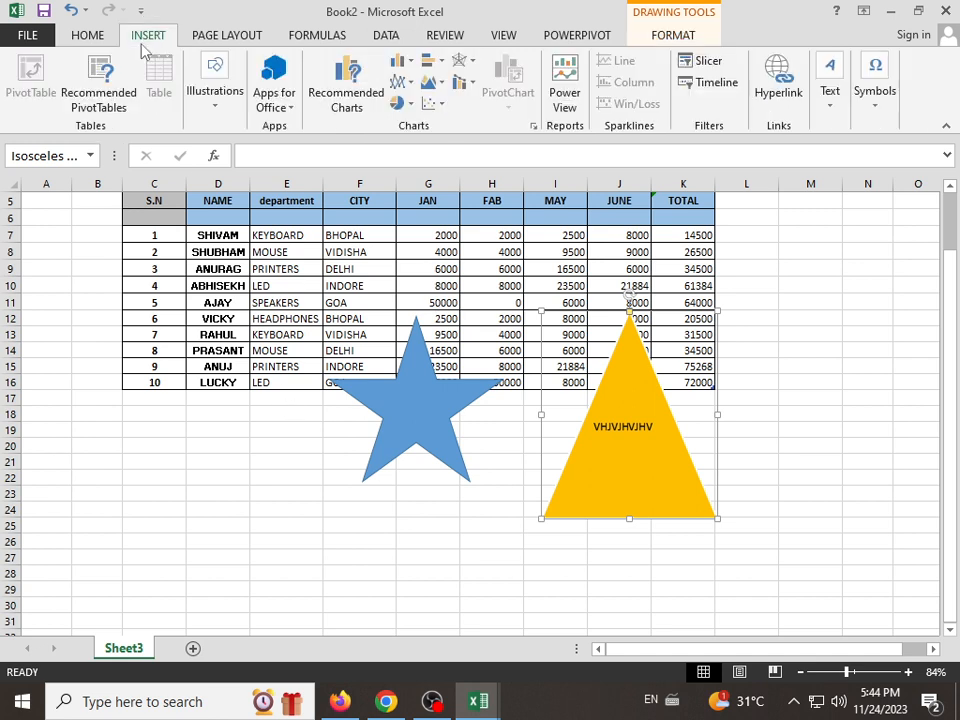
left_click(216, 100)
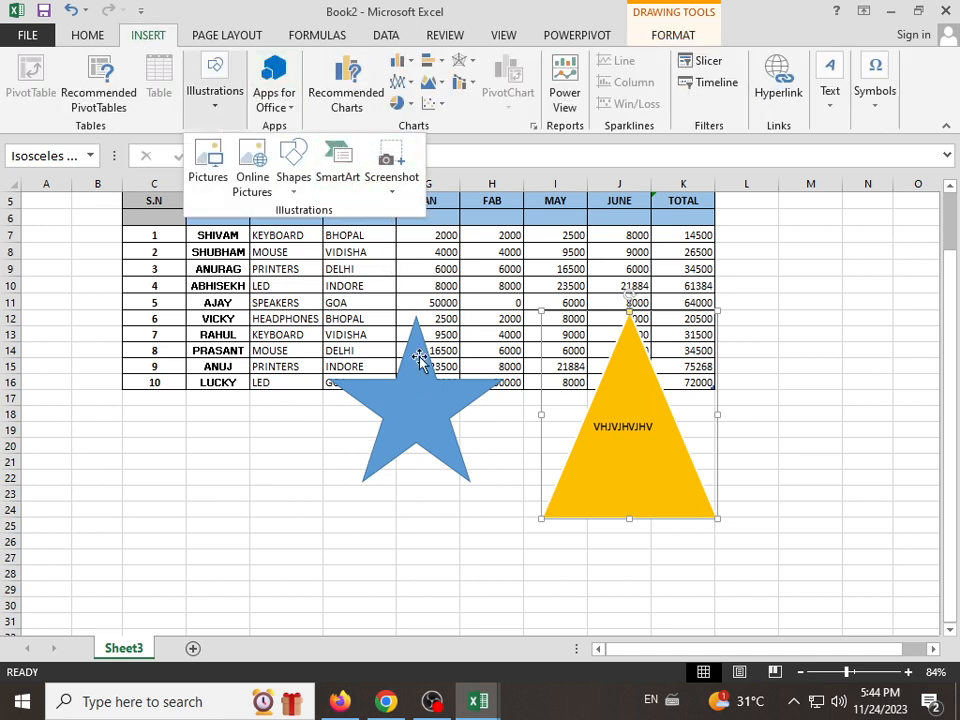
left_click(441, 417)
left_click(425, 408)
key("Delete")
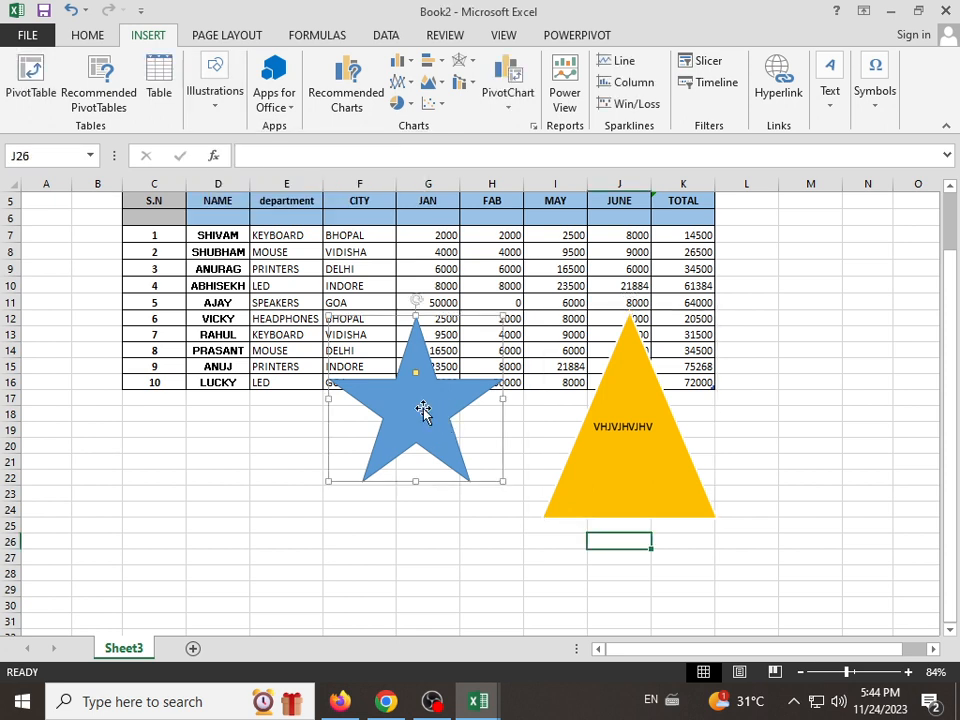
left_click(603, 448)
key("Delete")
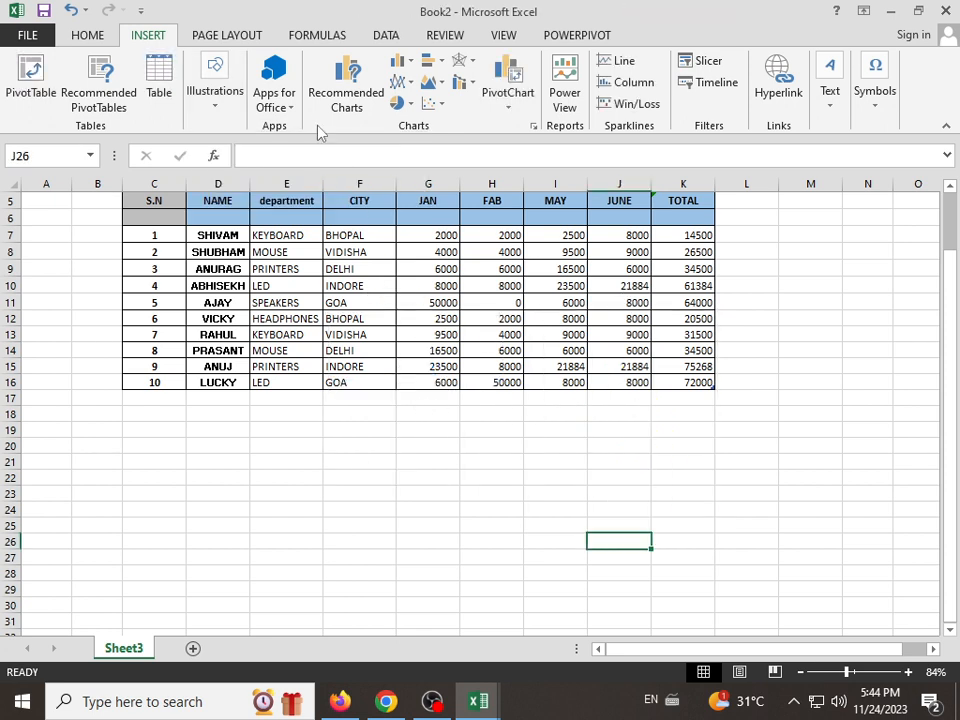
Step: Browse the SmartArt categories and insert a Name and Title Organization Chart from the Hierarchy category
left_click(214, 88)
left_click(345, 181)
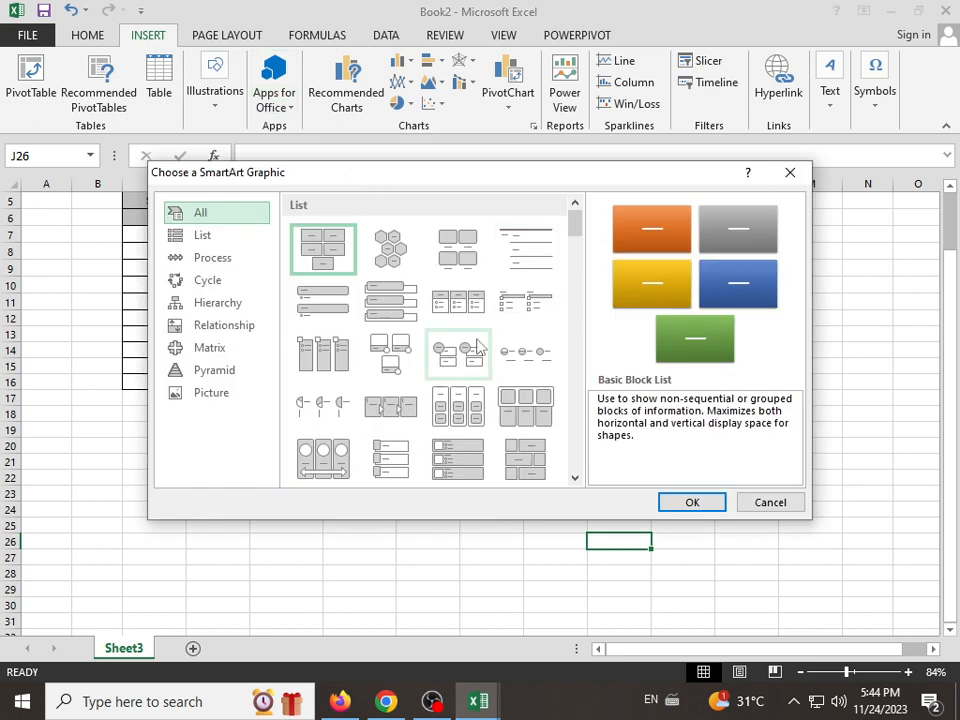
left_click(253, 234)
left_click(253, 262)
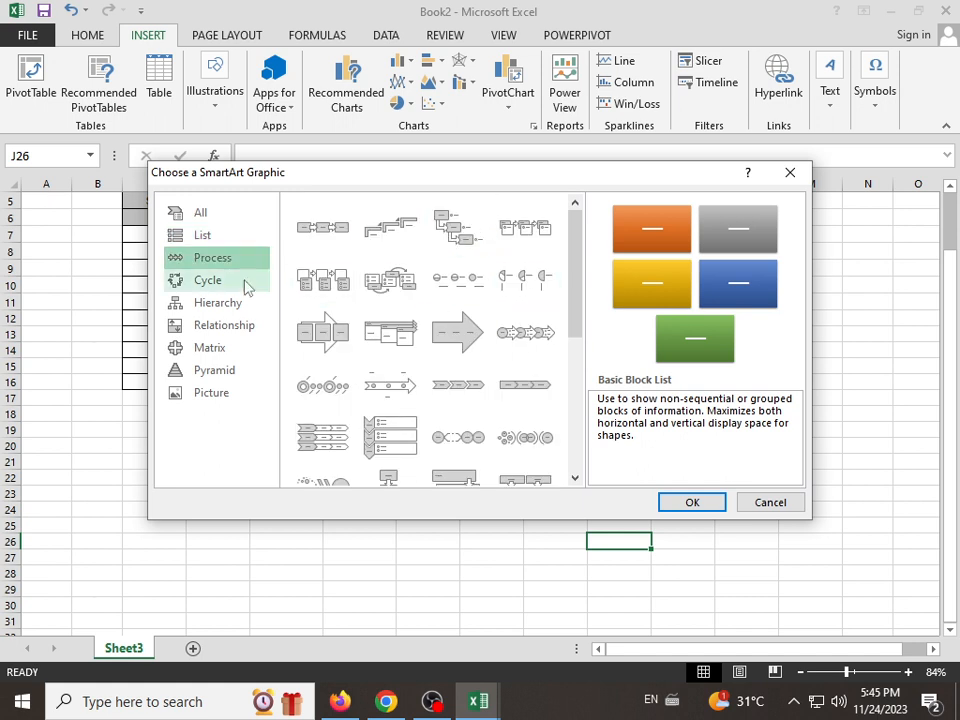
left_click(244, 283)
left_click(195, 306)
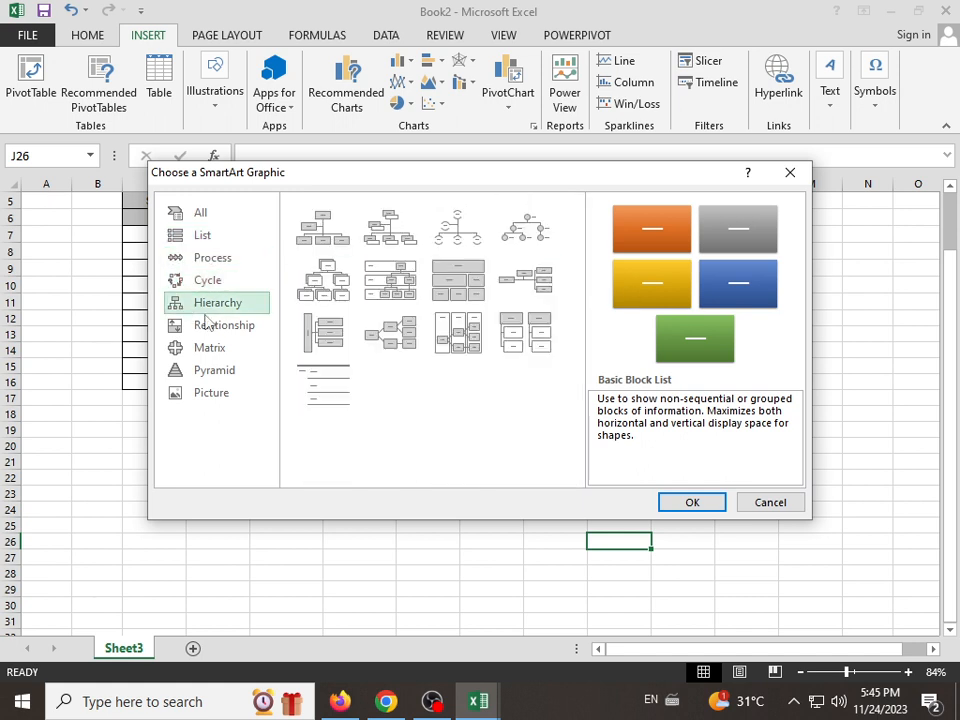
left_click(215, 334)
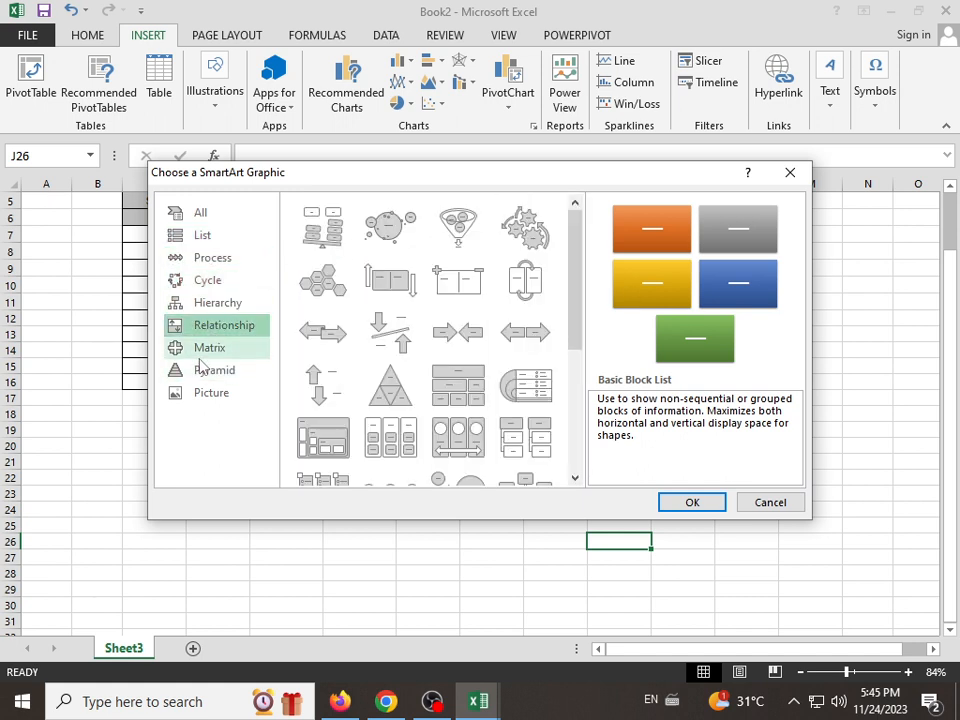
left_click(225, 302)
left_click(394, 236)
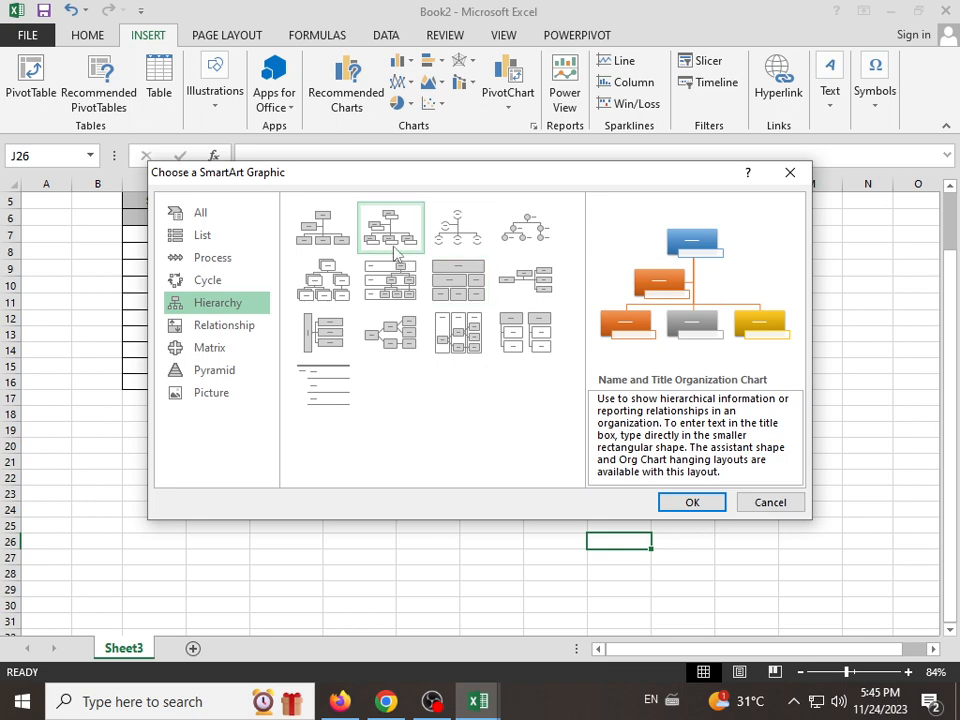
left_click(676, 503)
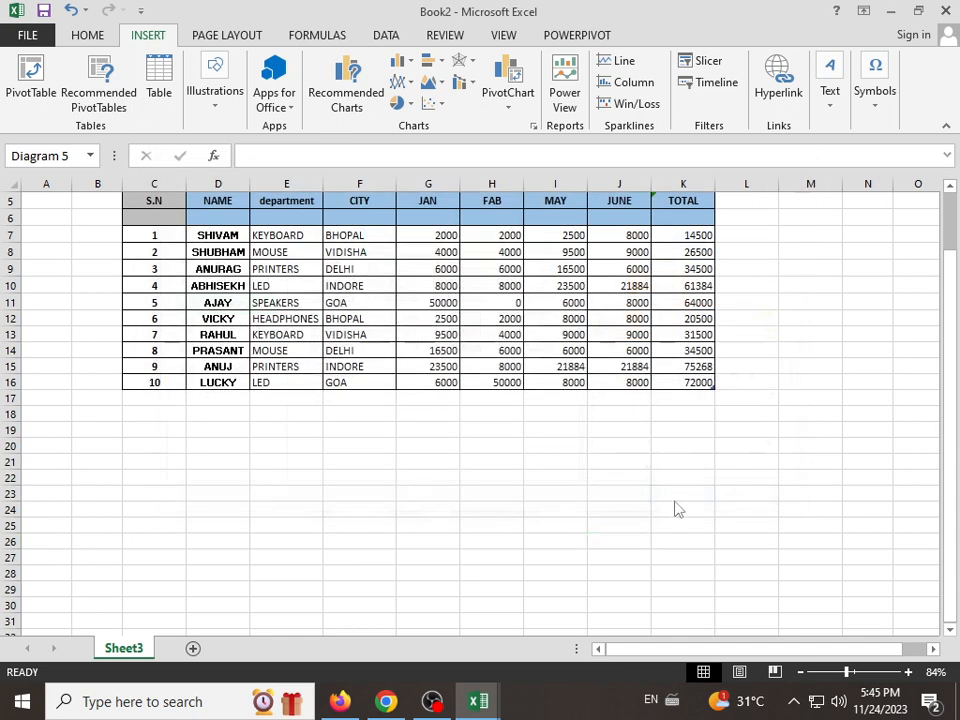
Step: Label the organization chart's top box COMPUTER and the assistant box CPU, and look into the lower-level boxes without entering text
left_click(491, 343)
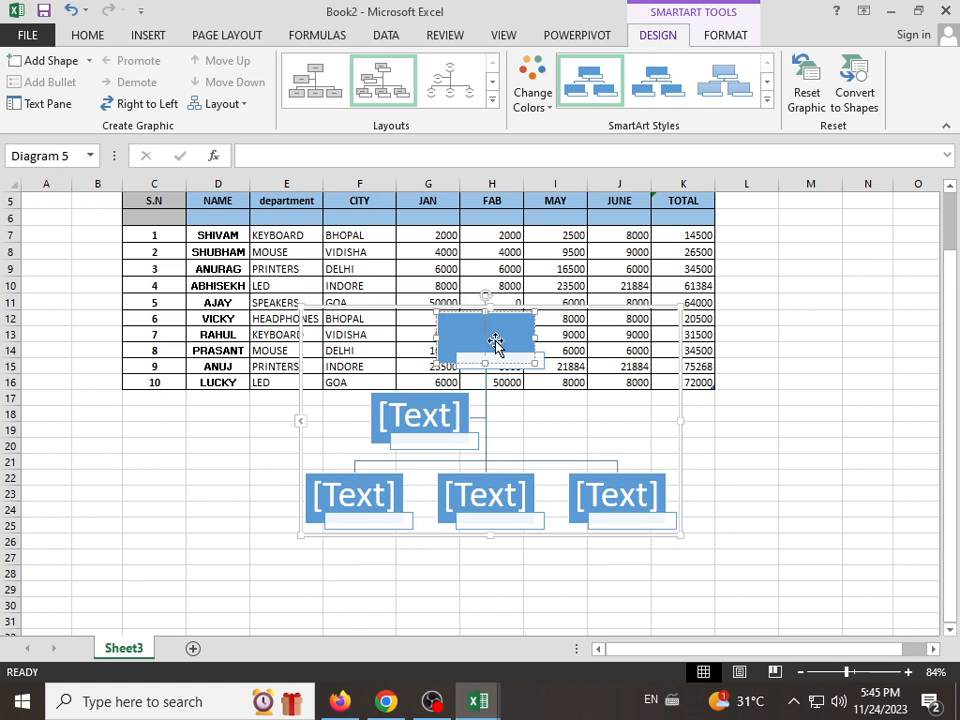
type("COMPU")
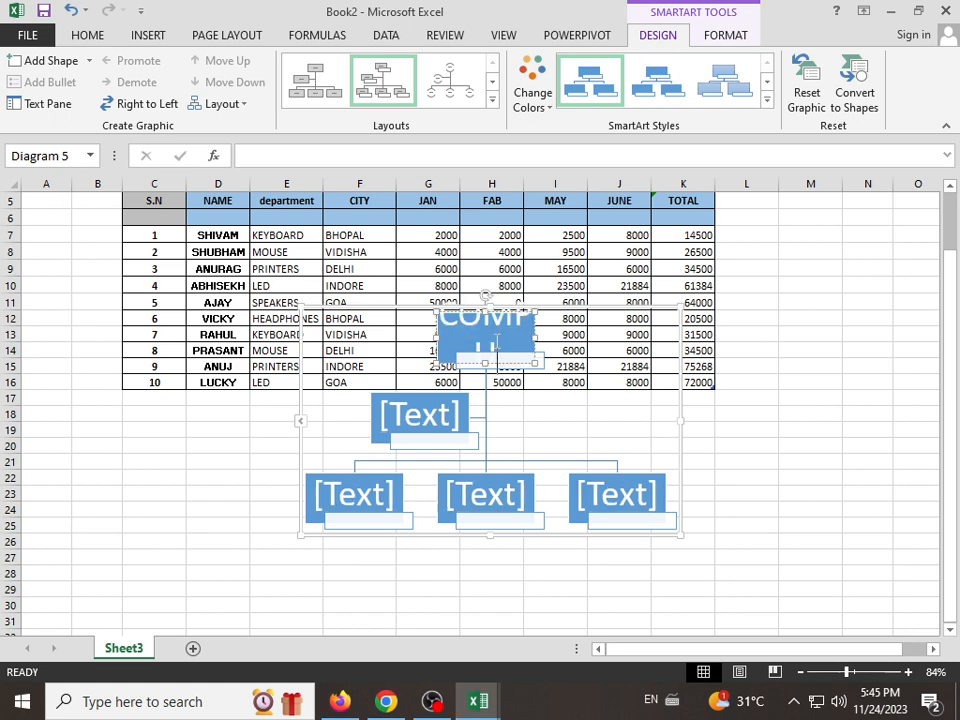
type("TER")
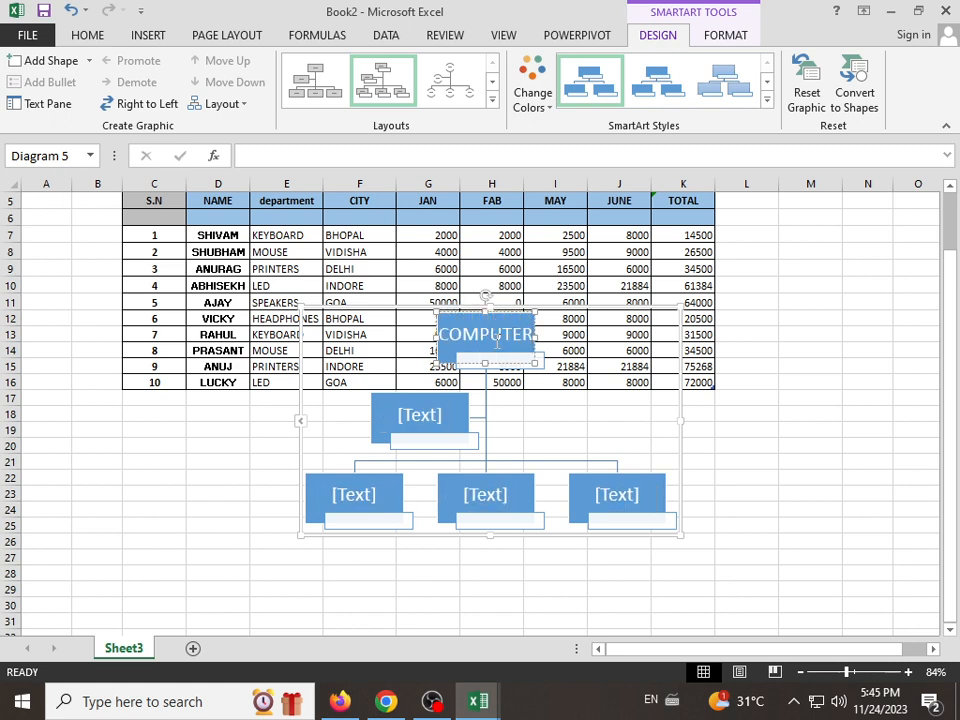
left_click(447, 418)
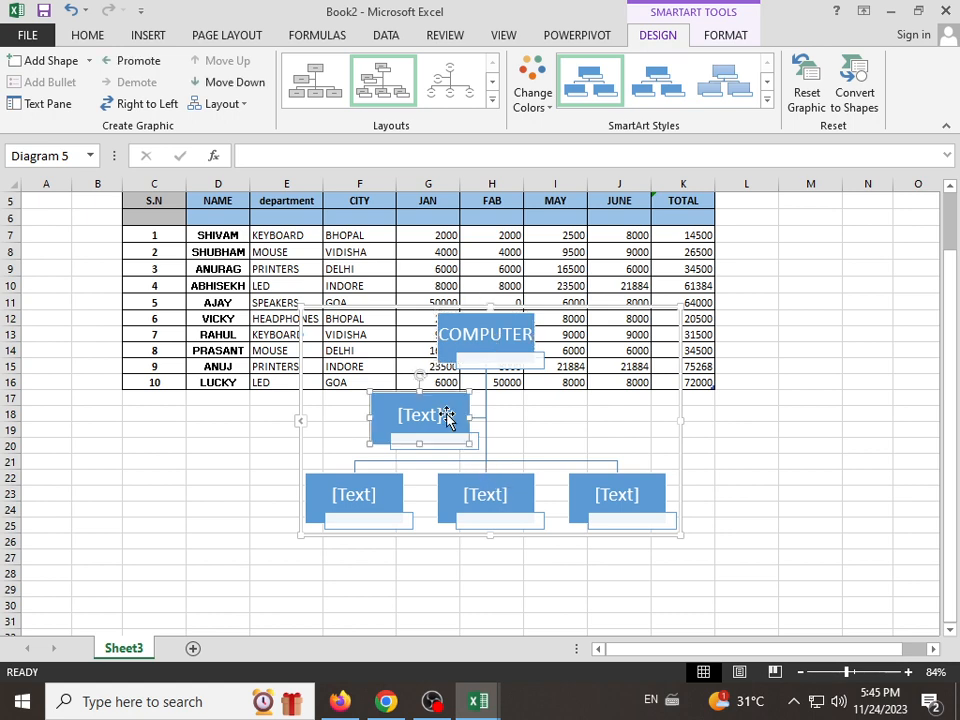
type("CPU")
left_click(371, 508)
left_click(466, 494)
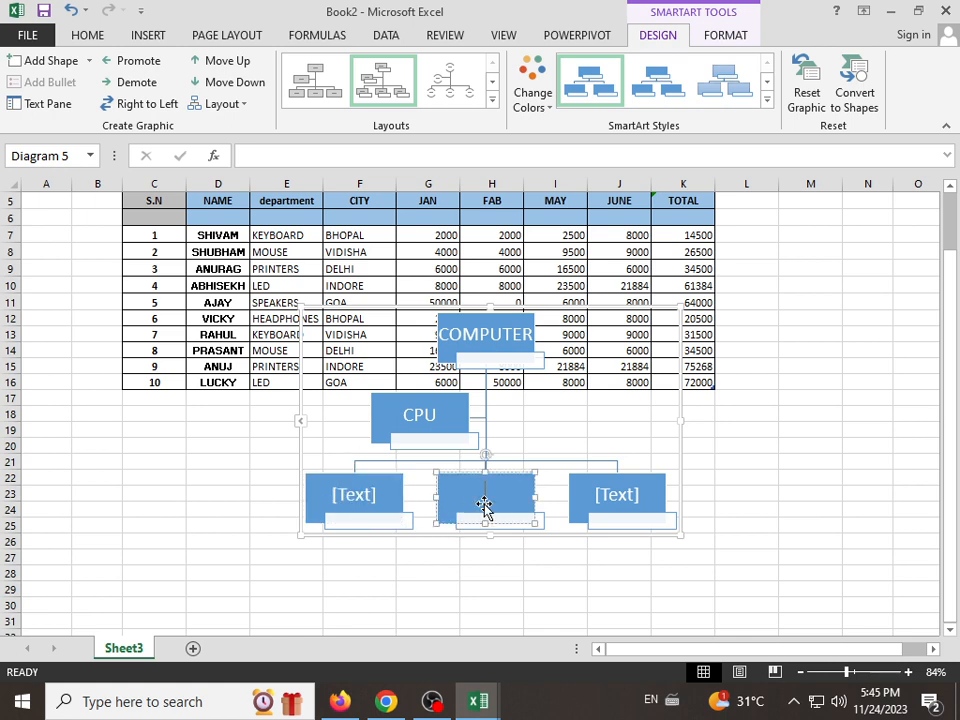
left_click(626, 500)
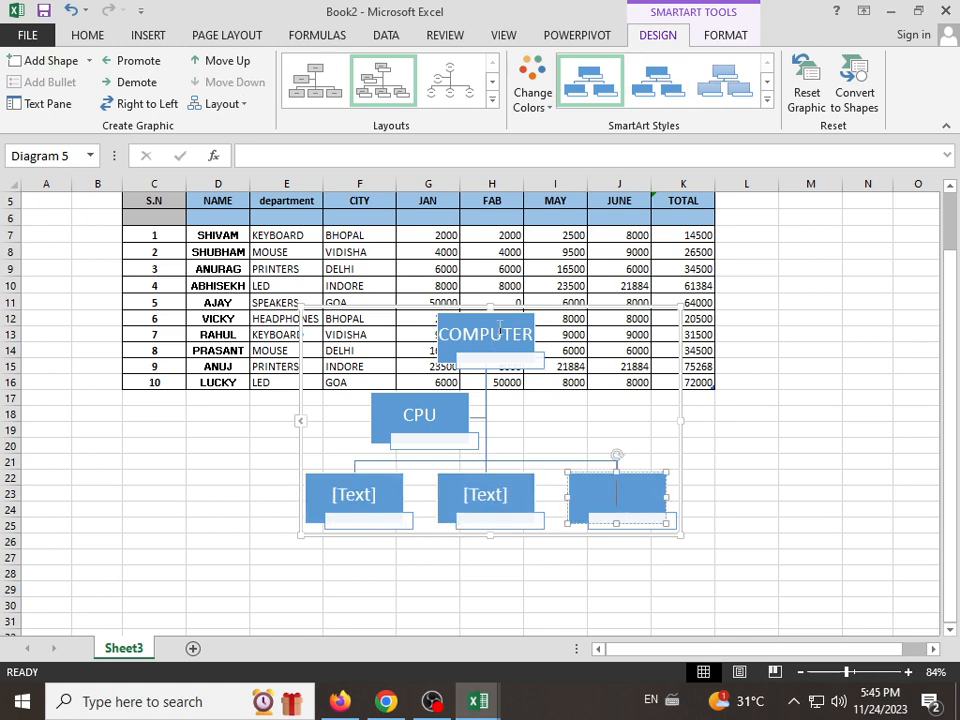
Step: Apply the third SmartArt style, with light blue gradient boxes and black text, to the organization chart
left_click(718, 40)
left_click(672, 40)
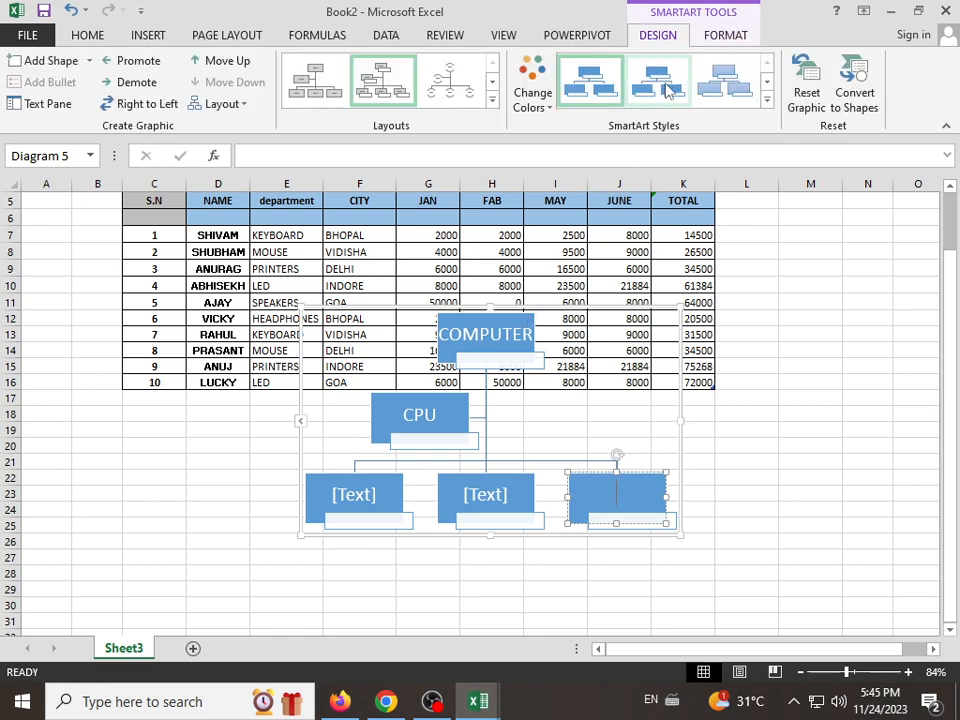
left_click(726, 82)
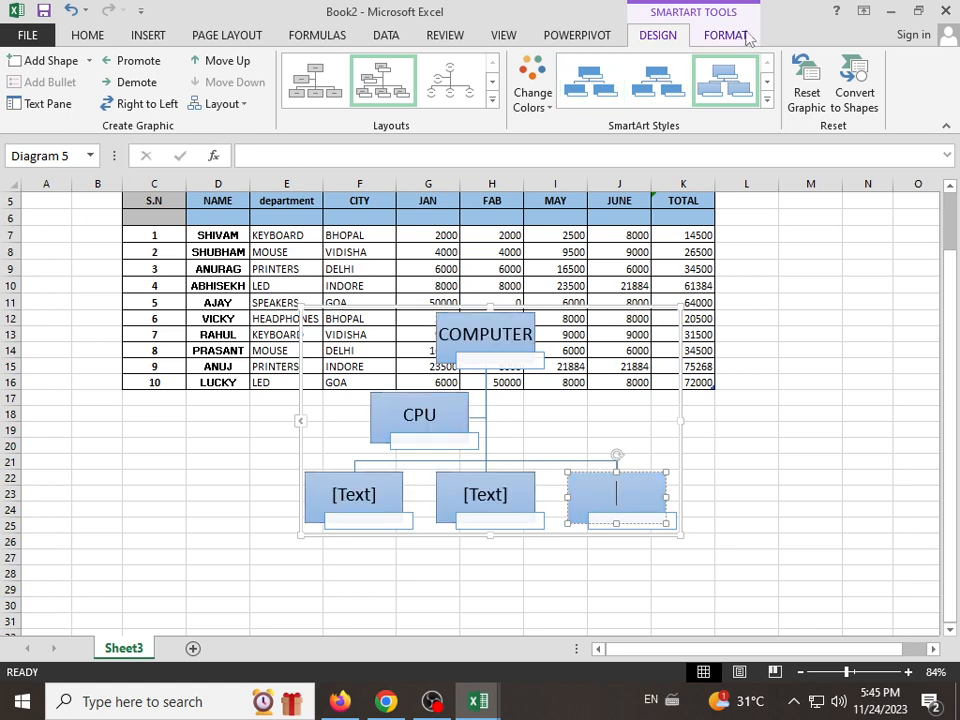
Step: Add two empty boxes beneath the third lower-level box of the organization chart
left_click(726, 36)
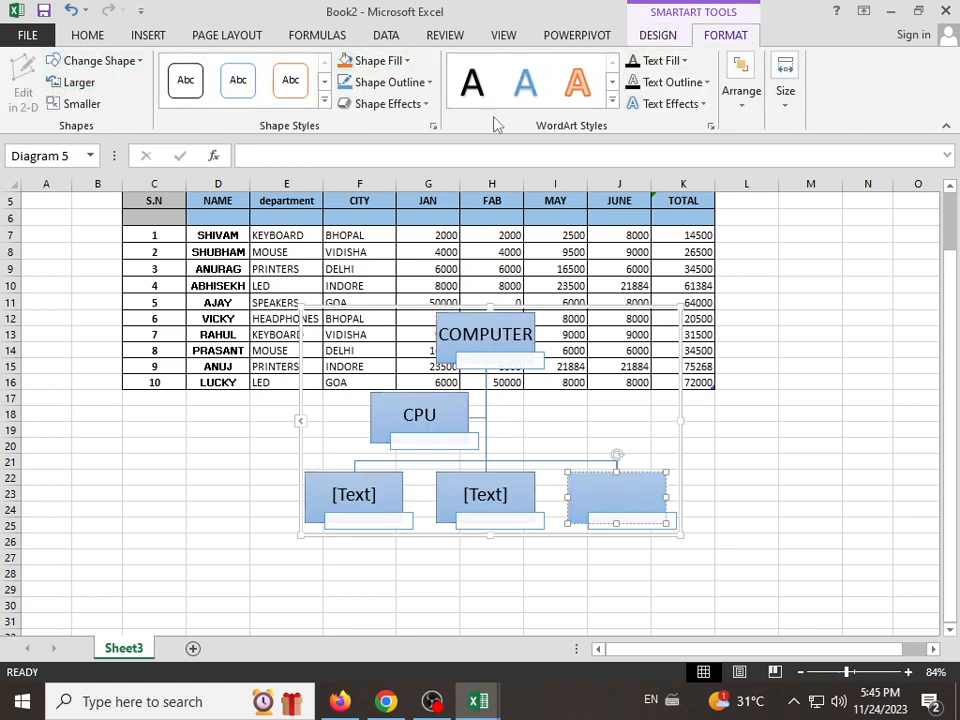
left_click(657, 36)
left_click(42, 61)
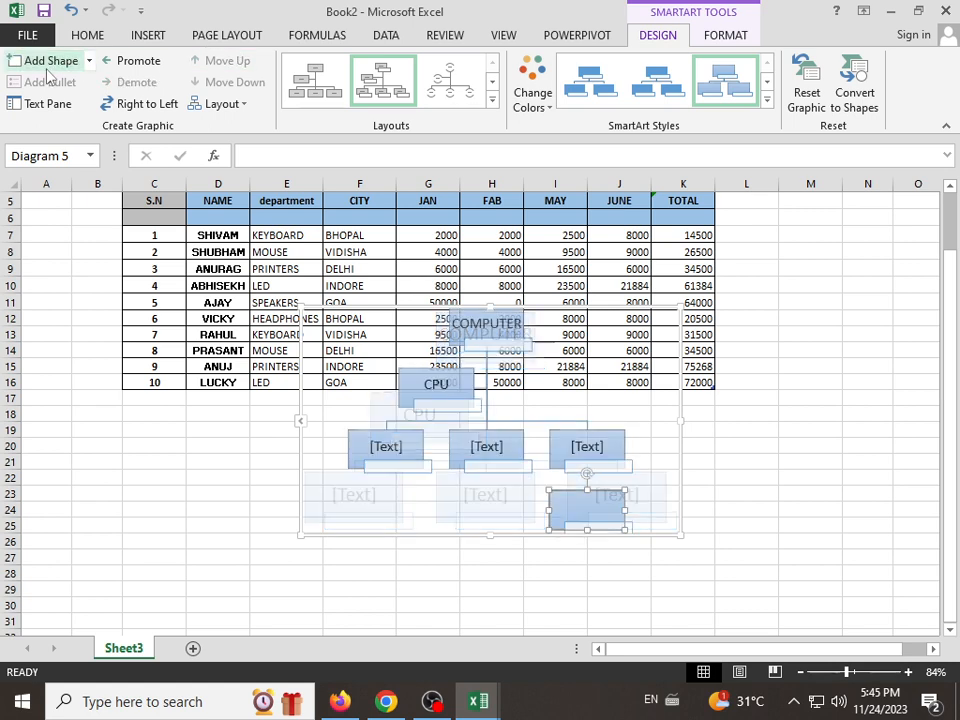
left_click(46, 66)
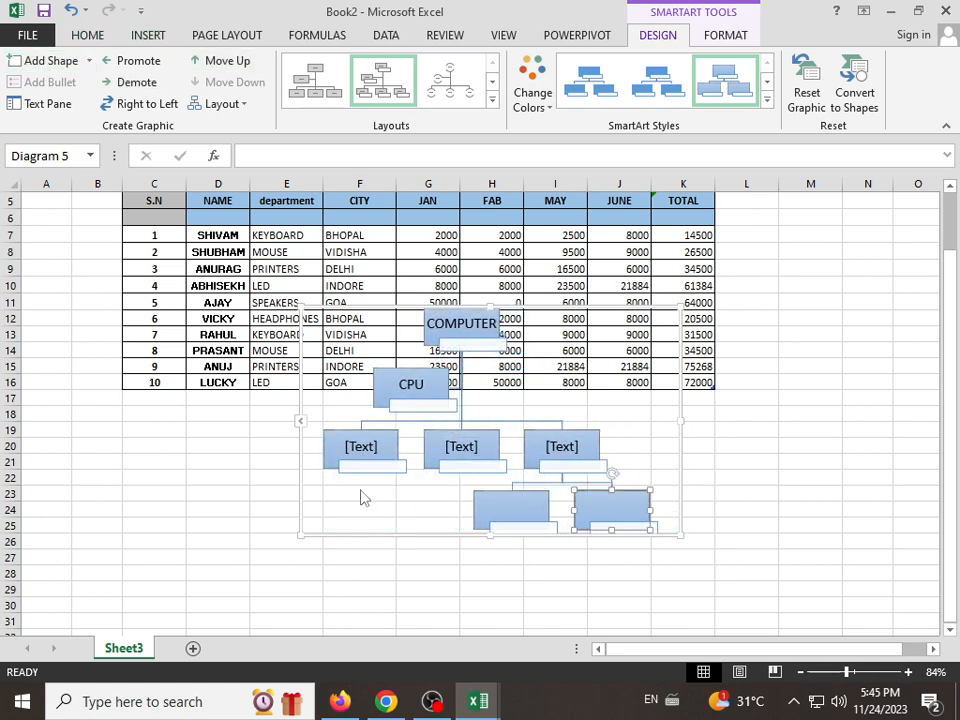
Step: Delete the entire organization chart from the sheet
left_click(462, 385)
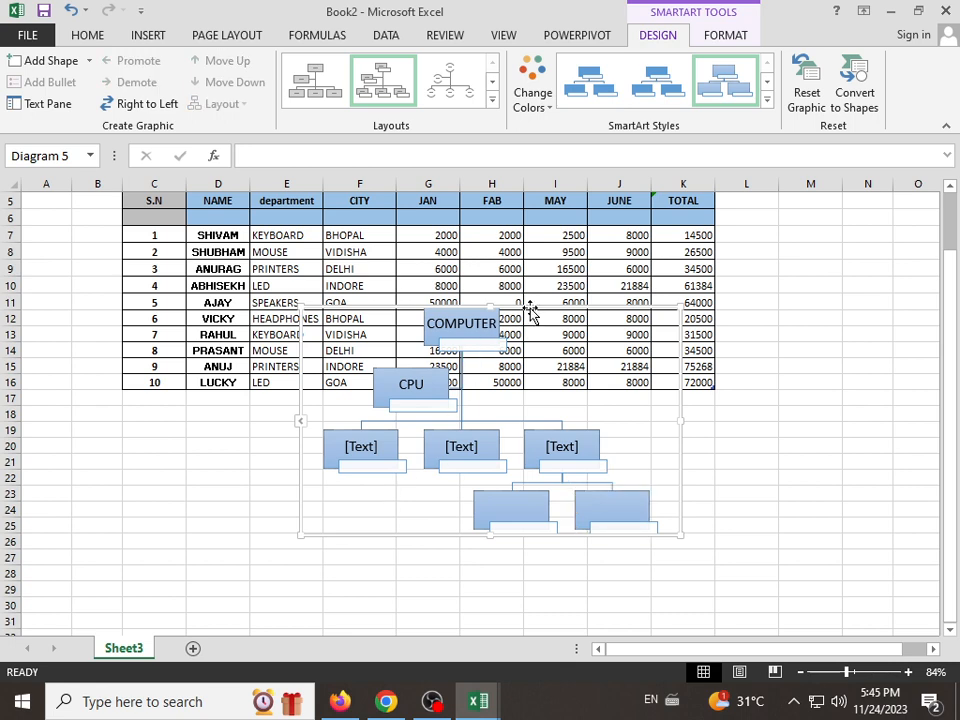
key("Delete")
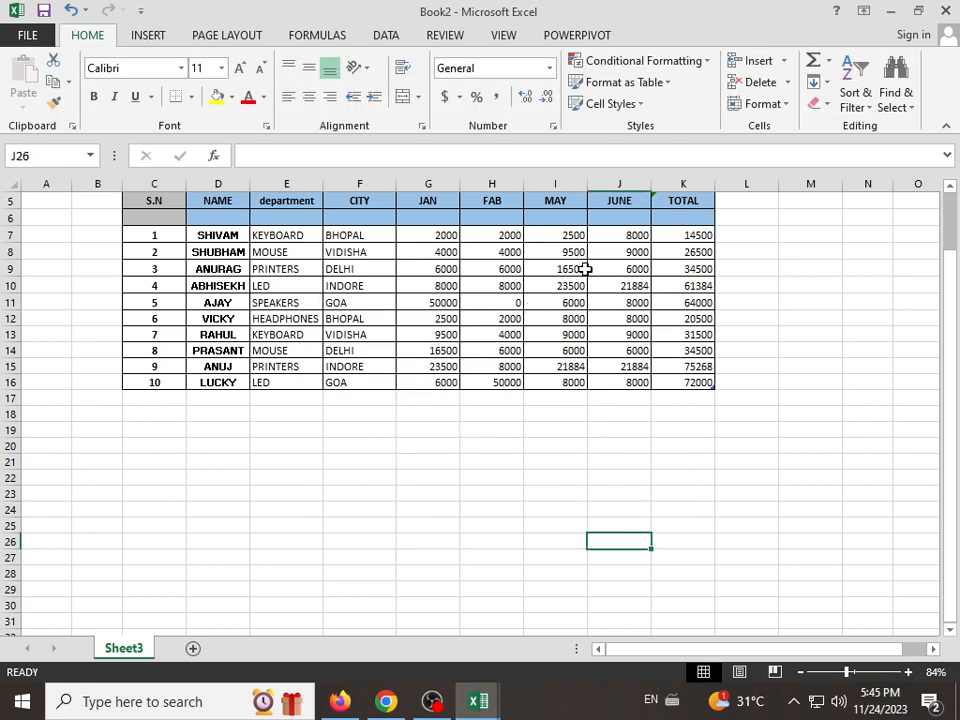
Step: Insert a screen clipping of the Book1 window showing part of its INSERT ribbon, formula bar and column headers
left_click(144, 38)
left_click(214, 98)
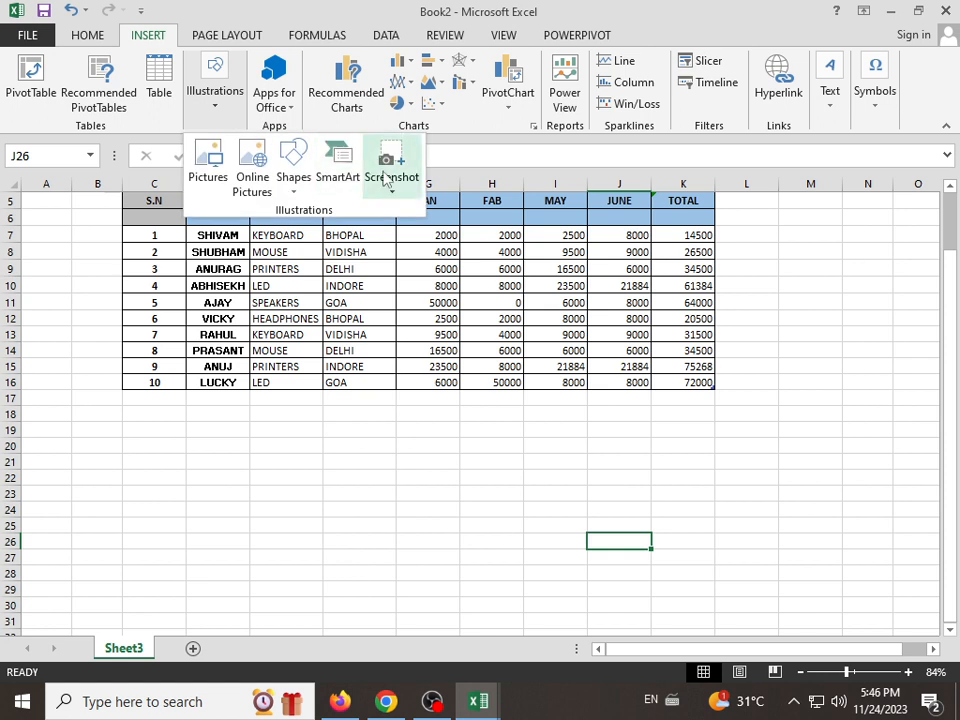
left_click(398, 195)
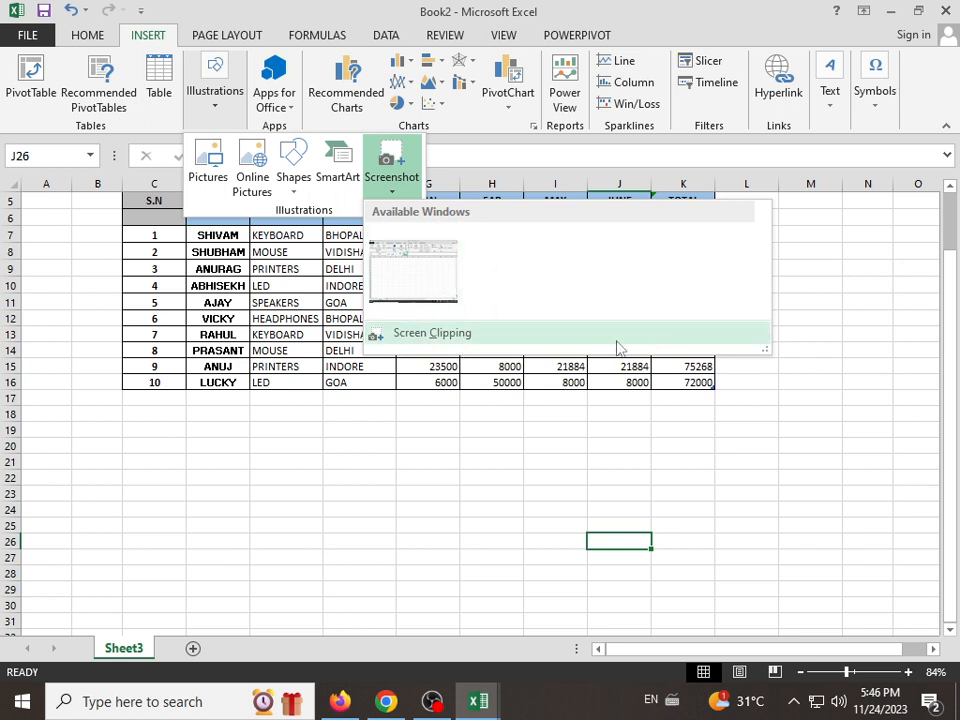
left_click(435, 337)
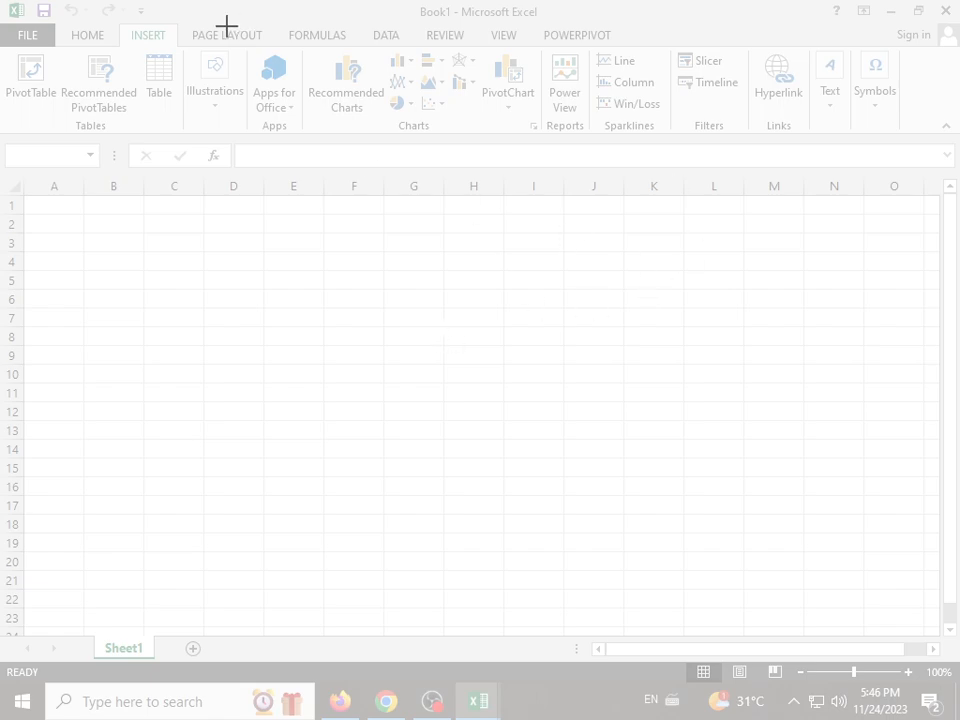
left_click_drag(106, 14, 674, 212)
left_click_drag(846, 590, 517, 417)
Step: Close the blank Book1 workbook and return to the Book2 workbook
left_click(897, 13)
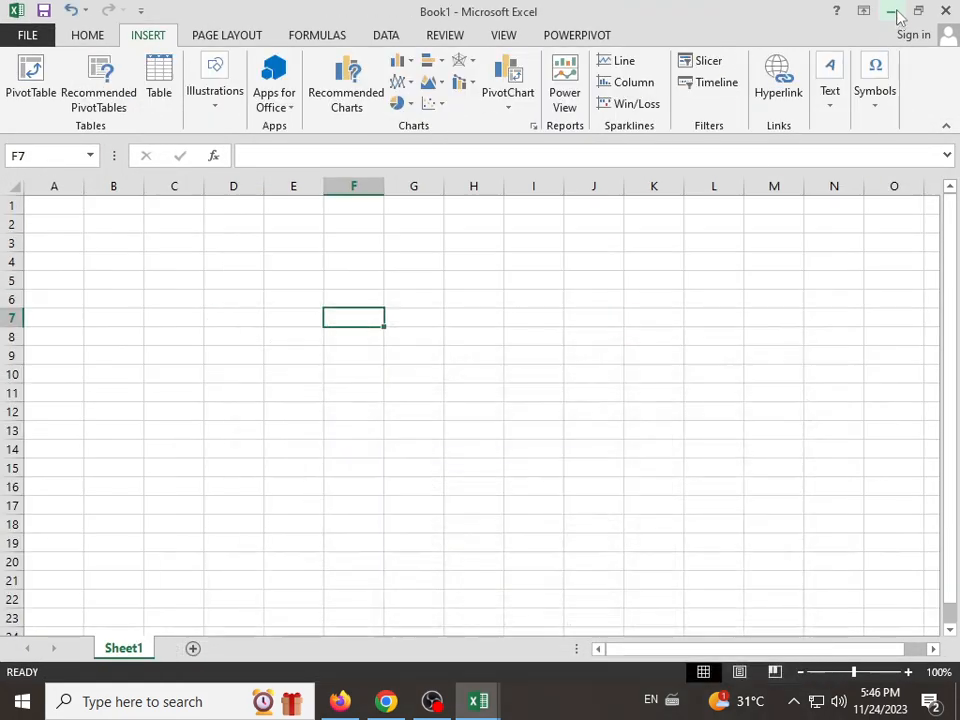
left_click(947, 10)
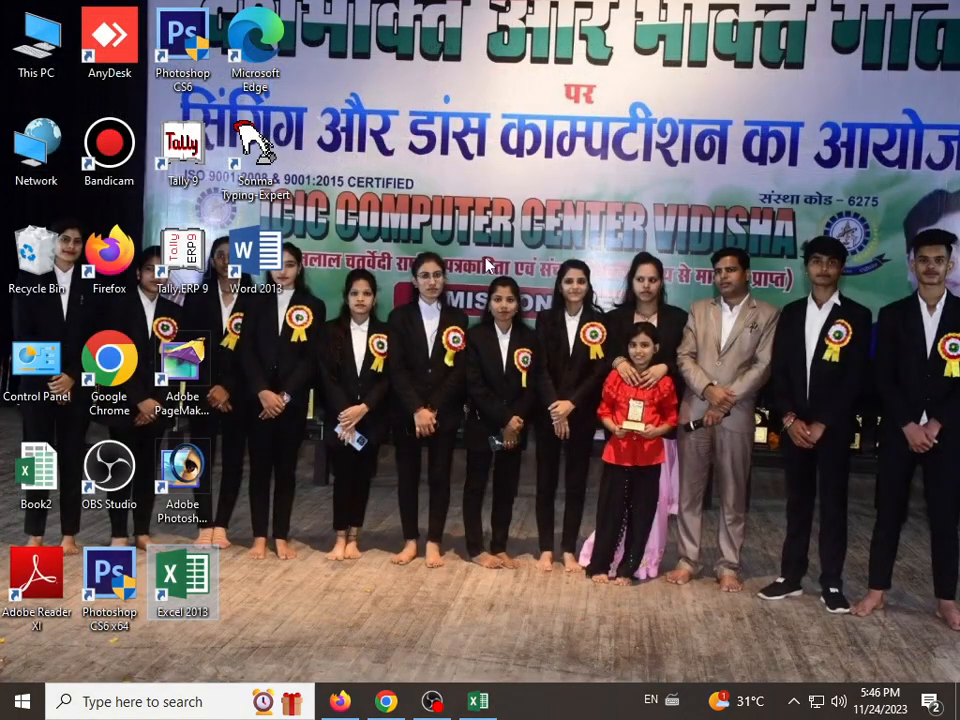
left_click(472, 711)
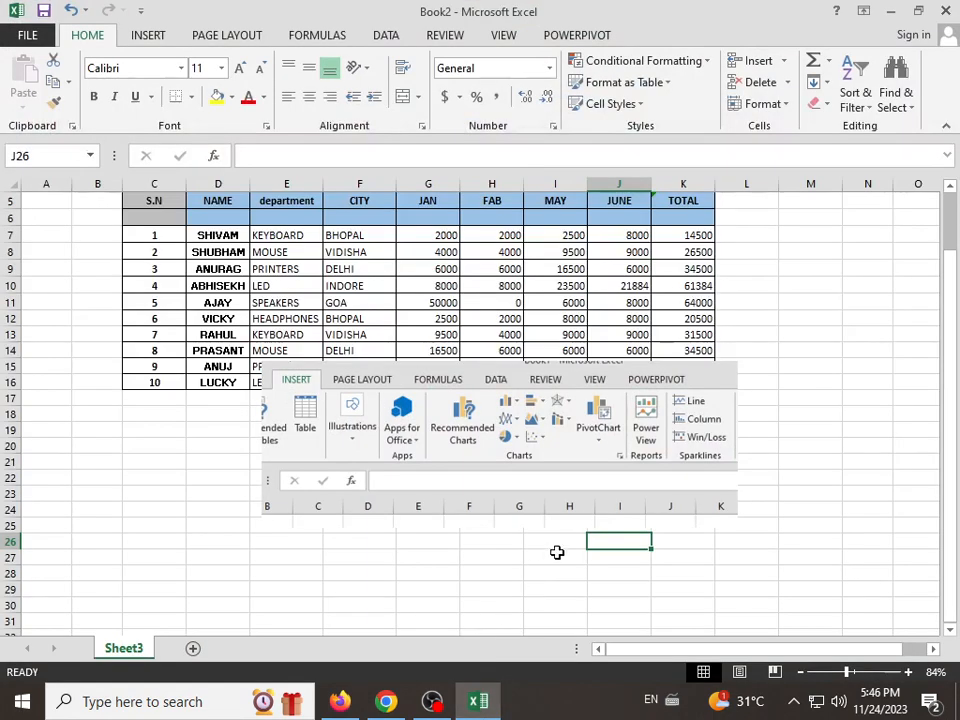
Step: Delete the ribbon screen clipping from the sheet
left_click(521, 459)
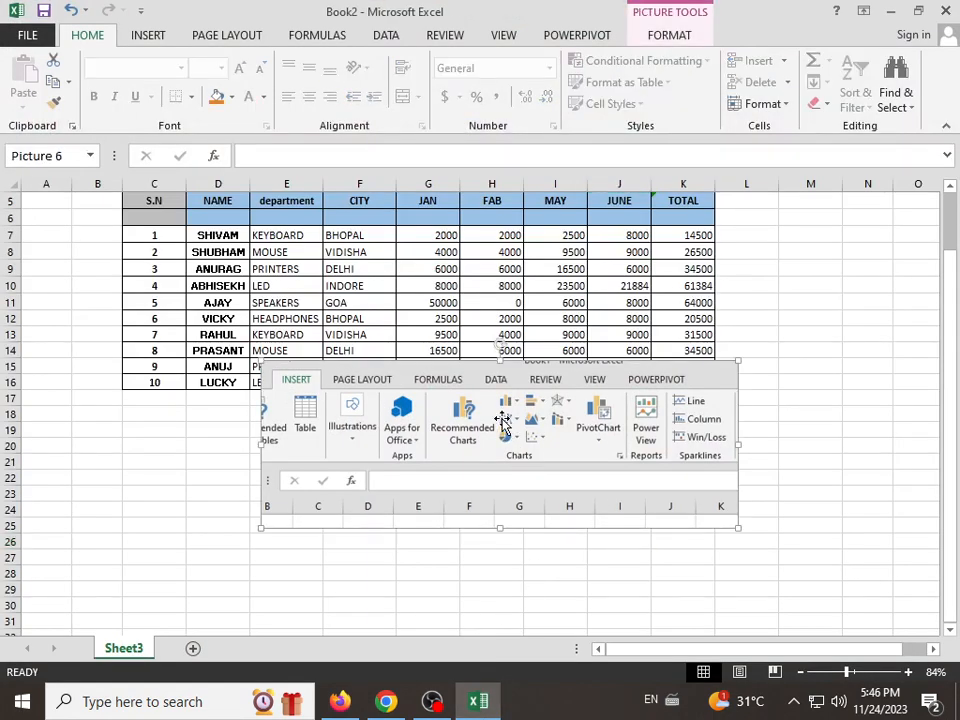
key("Delete")
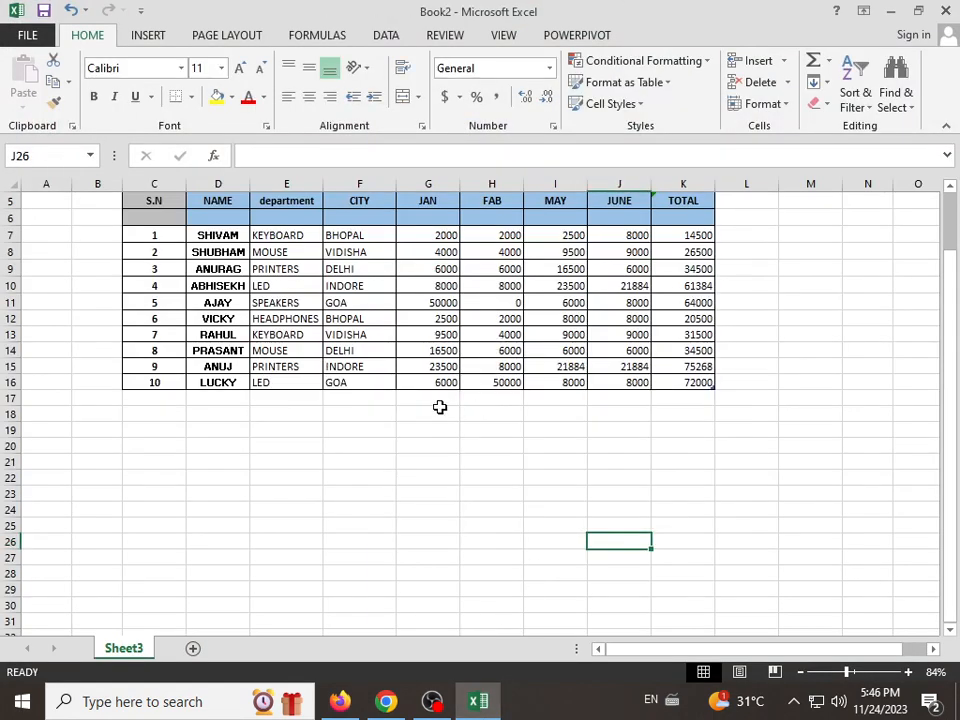
Step: Insert a screen clipping of the desktop icons, about 5.78" high by 4.11" wide, and place it over the CITY to TOTAL columns
left_click(145, 36)
left_click(226, 101)
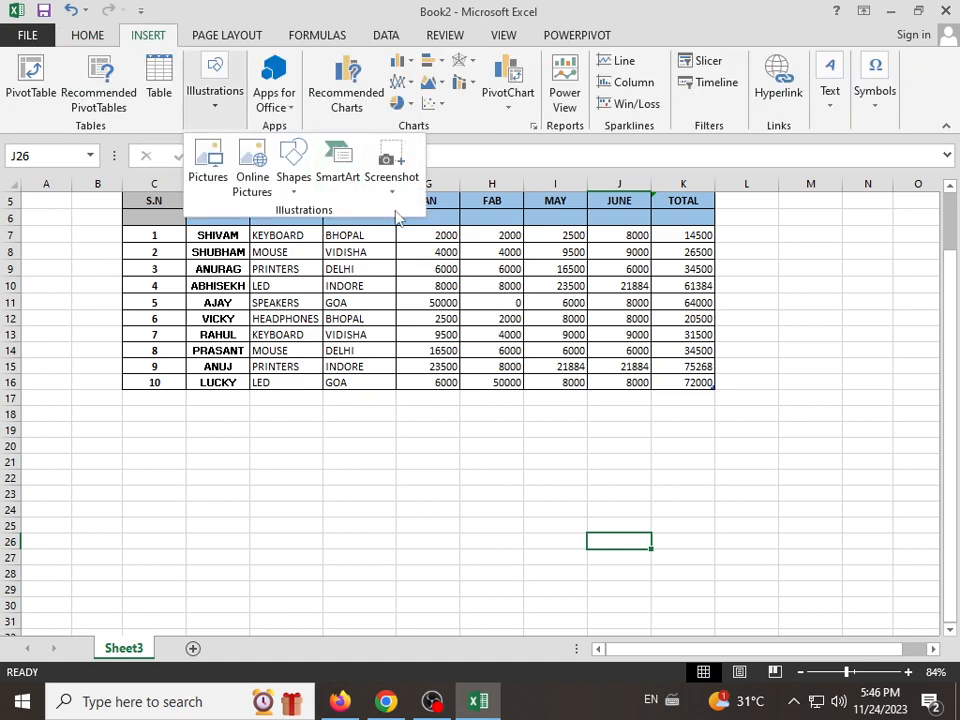
left_click(396, 190)
left_click(402, 212)
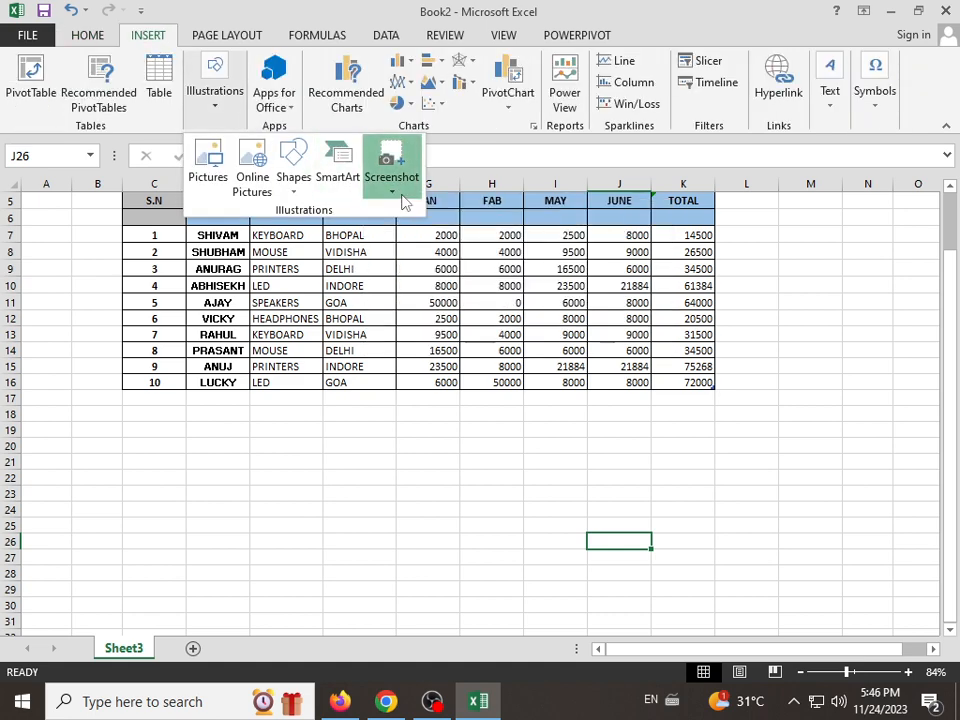
left_click(390, 198)
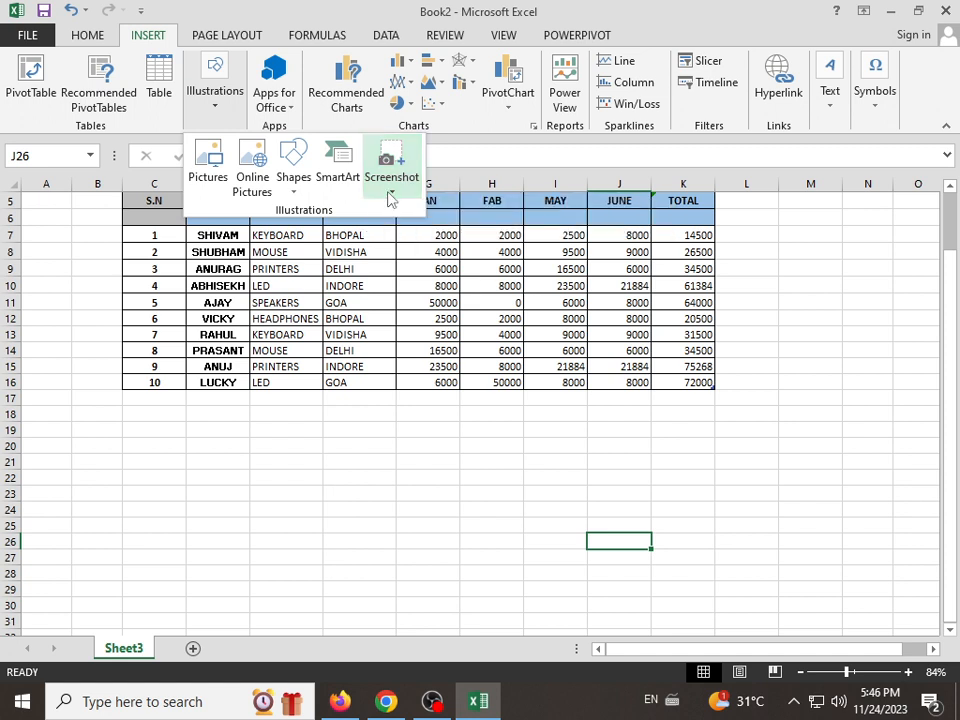
left_click(390, 198)
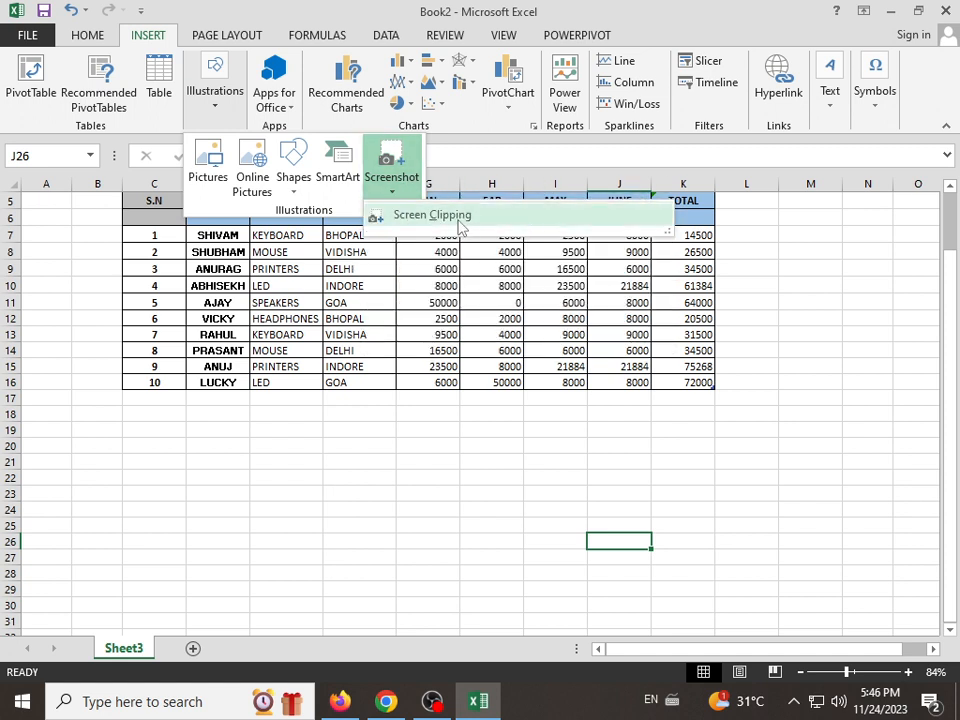
left_click(385, 214)
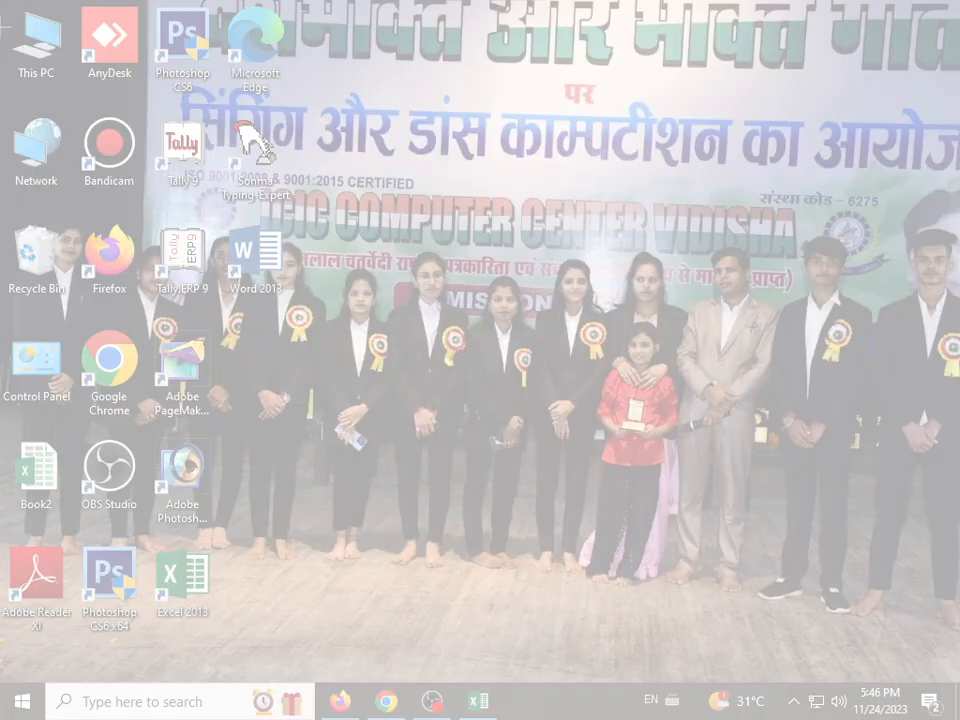
left_click_drag(6, 13, 379, 535)
left_click_drag(800, 580, 671, 282)
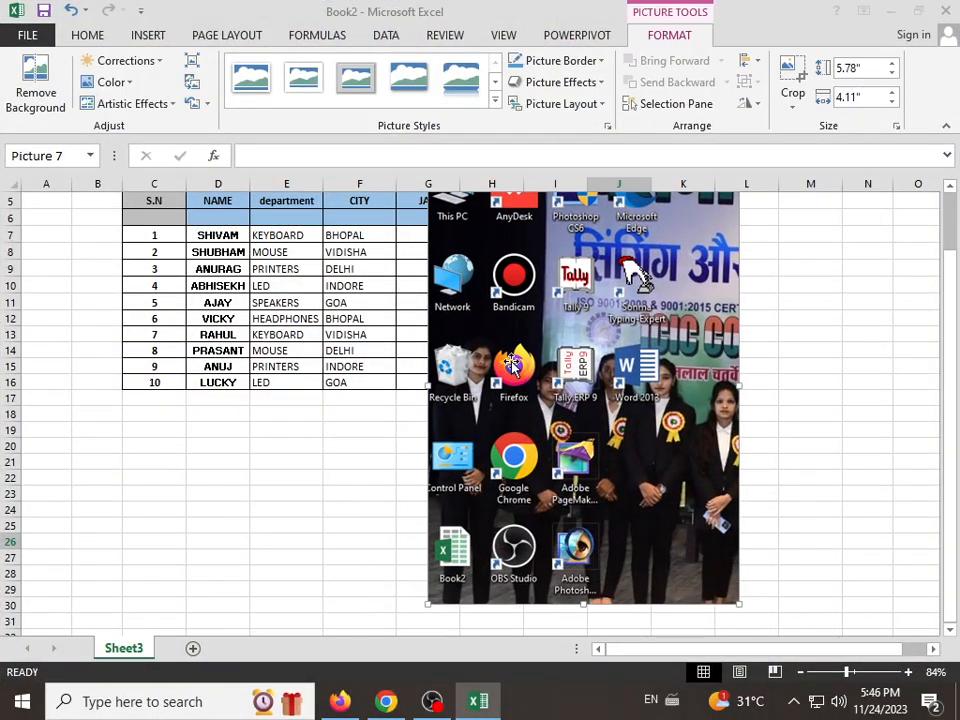
left_click_drag(470, 510, 408, 562)
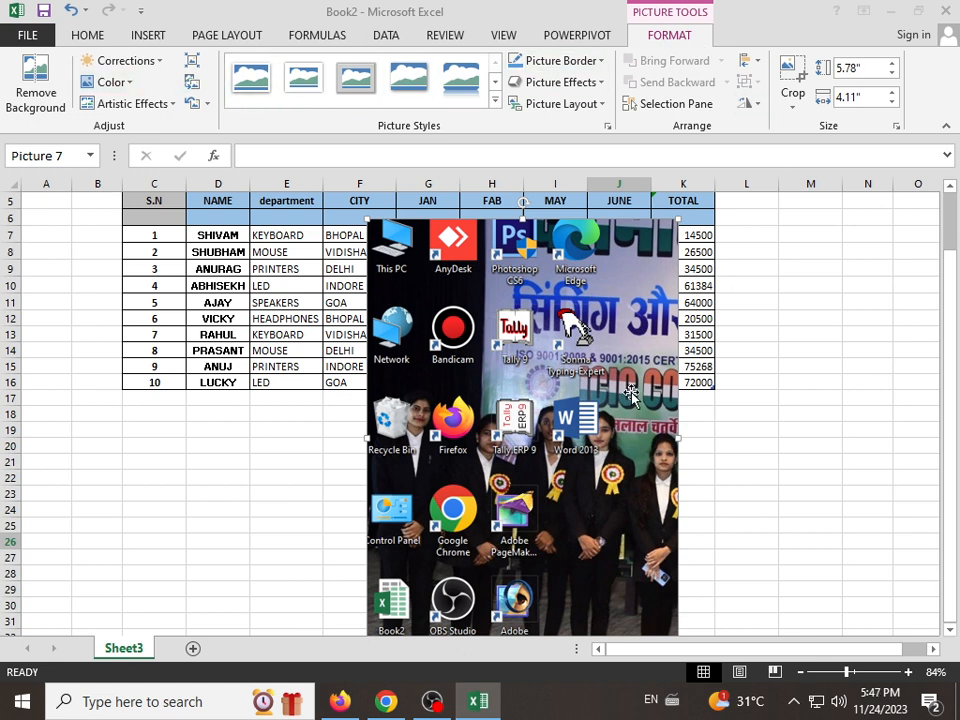
Step: Delete the desktop icons screen clipping from the sheet
key("Delete")
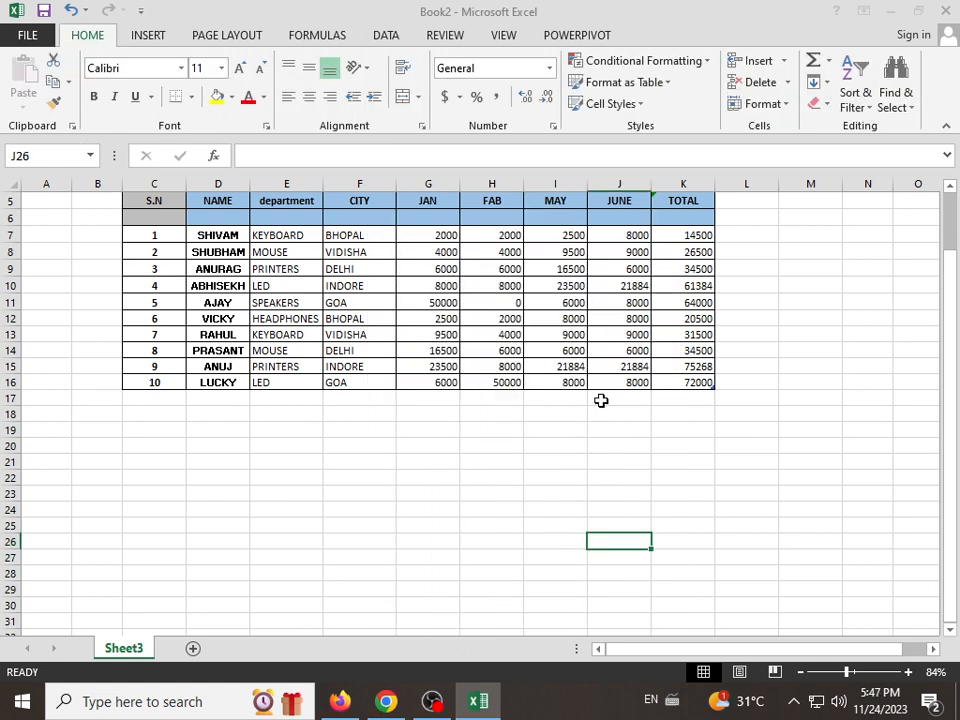
Step: Check the recently used Apps for Office without inserting one
left_click(158, 37)
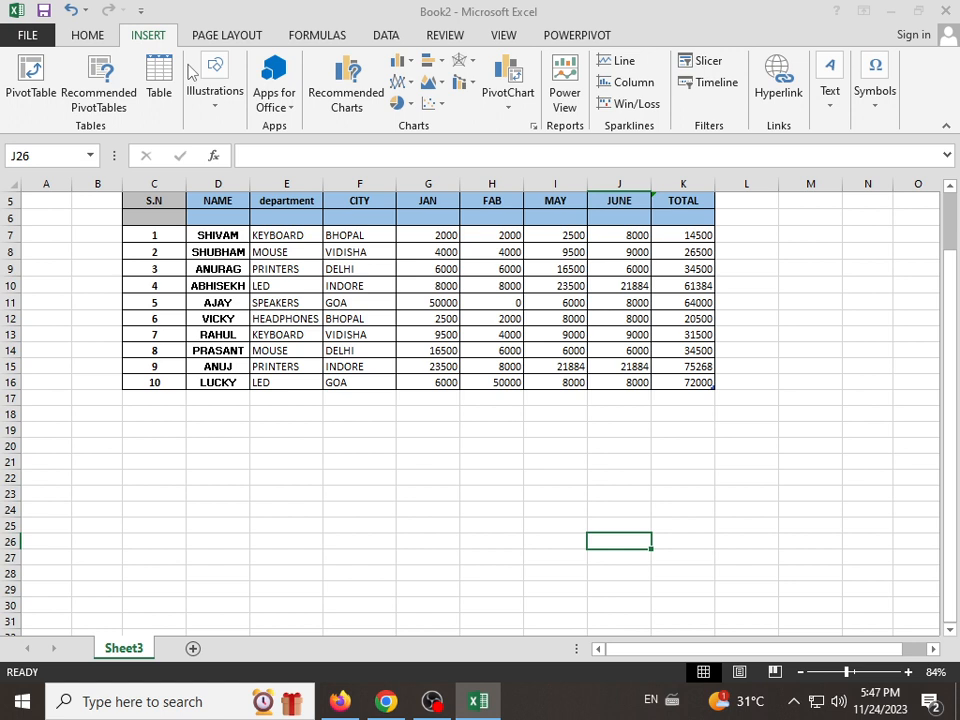
left_click(296, 112)
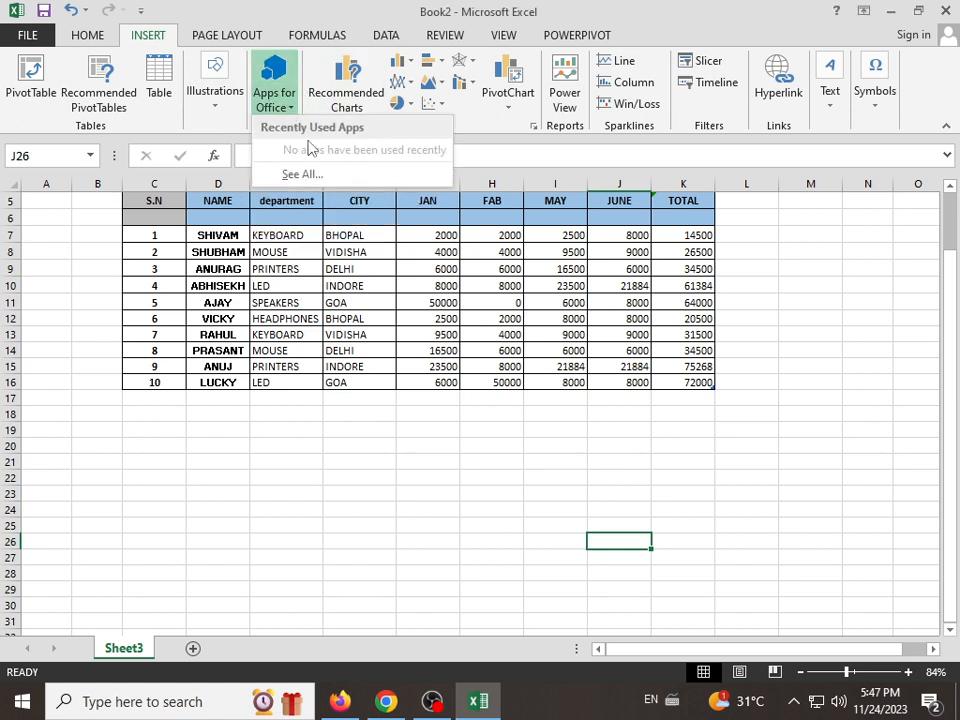
left_click(285, 115)
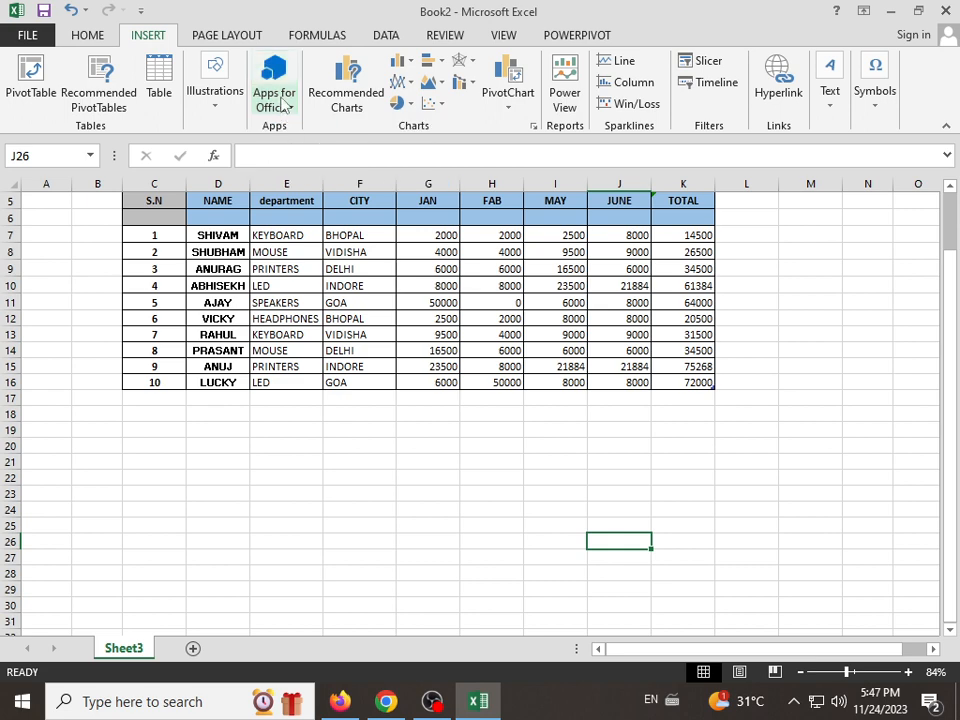
left_click(440, 413)
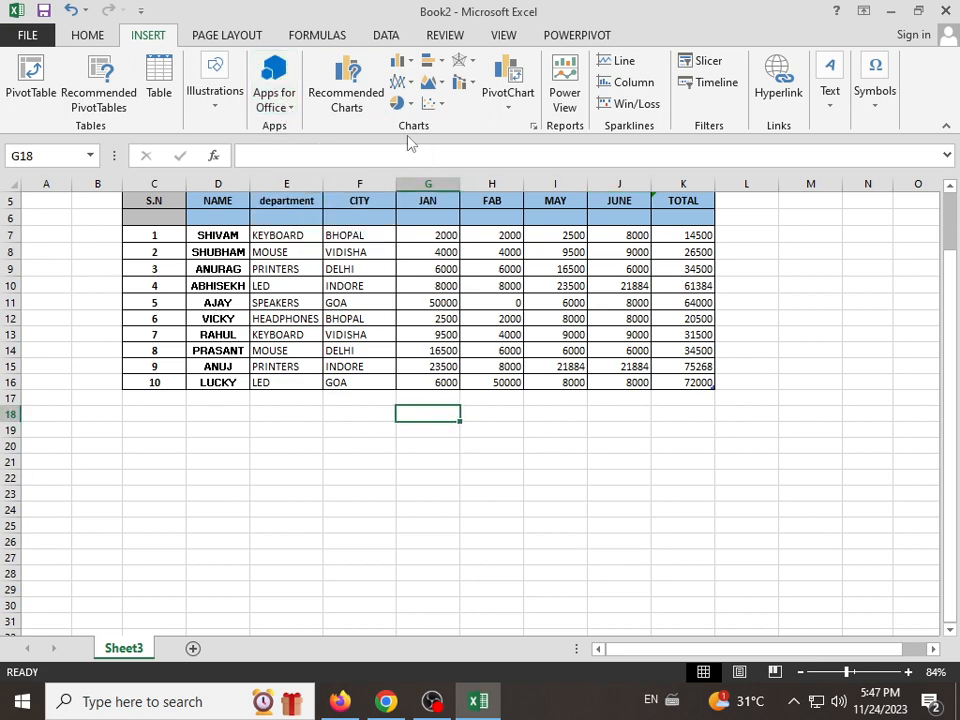
Step: Select F6:H11 in the sales table and preview its recommended clustered column, scatter and clustered bar charts
scroll(388, 124, "up", 1)
scroll(398, 150, "up", 2)
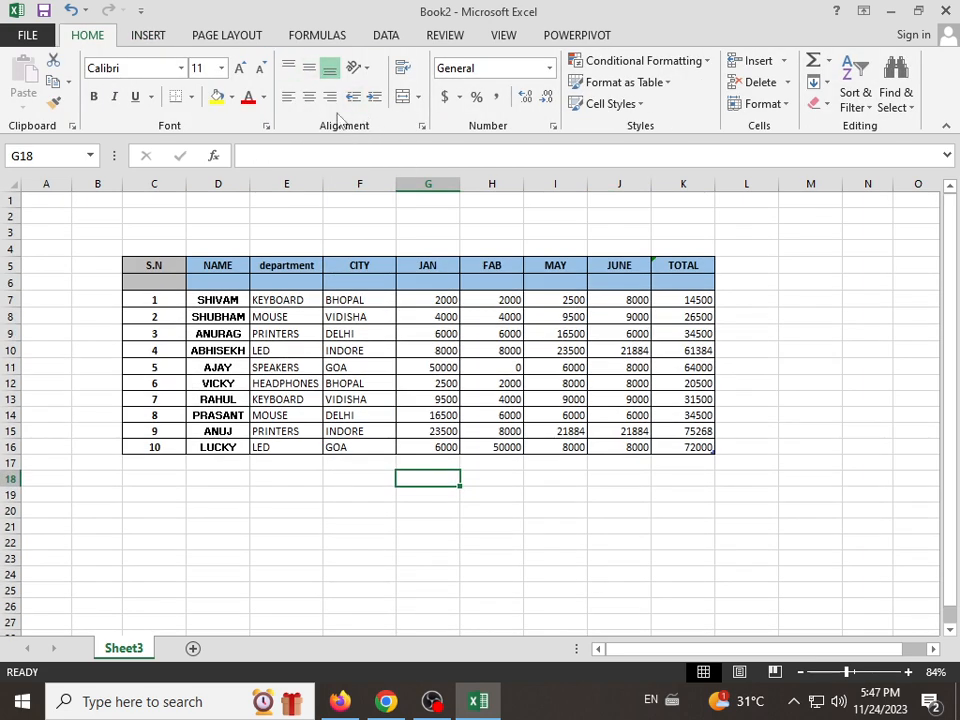
left_click(147, 36)
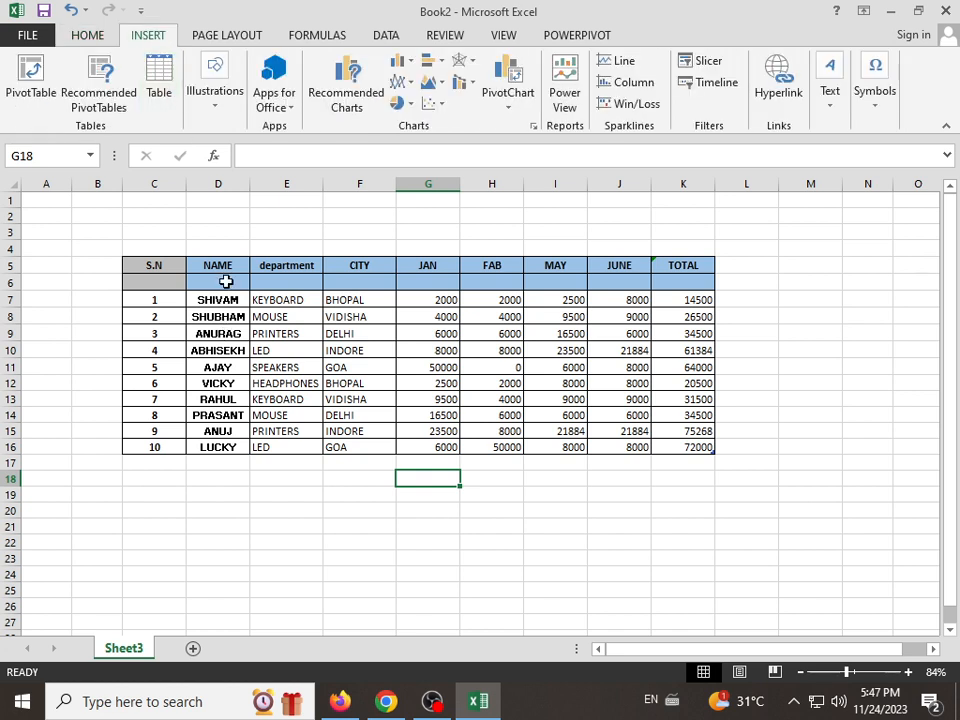
left_click(225, 282)
left_click_drag(359, 283, 505, 366)
left_click(337, 100)
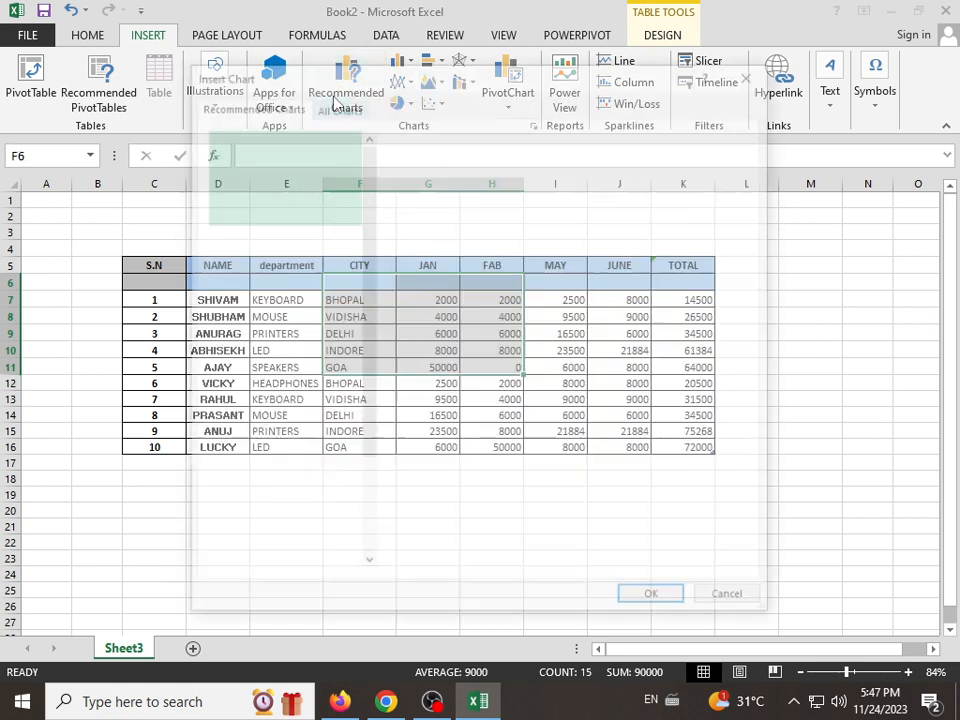
left_click(310, 246)
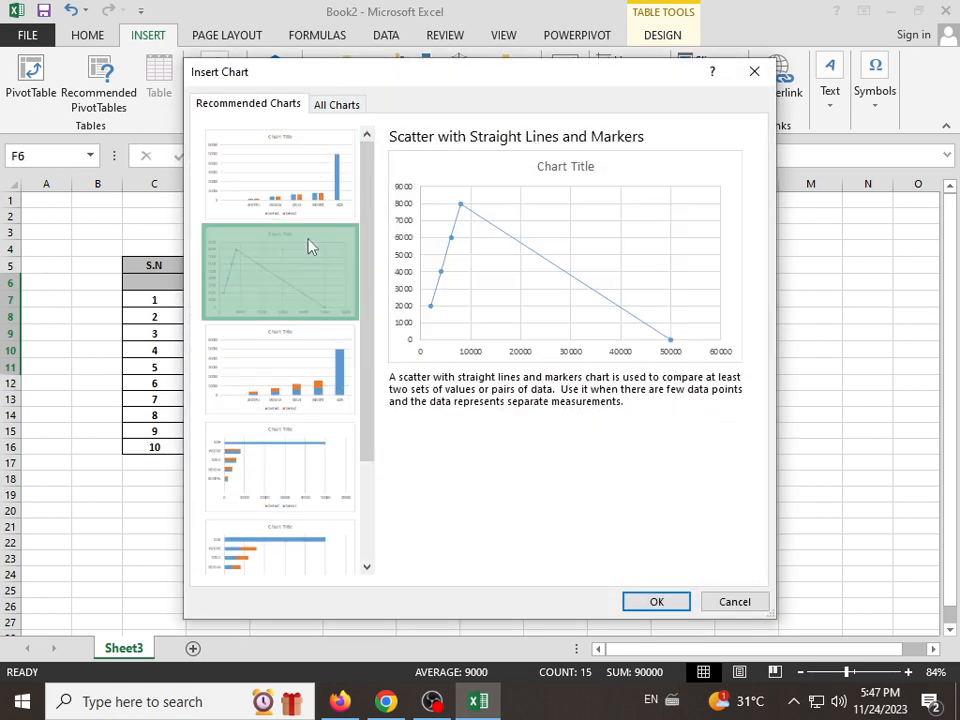
left_click(313, 396)
left_click(286, 207)
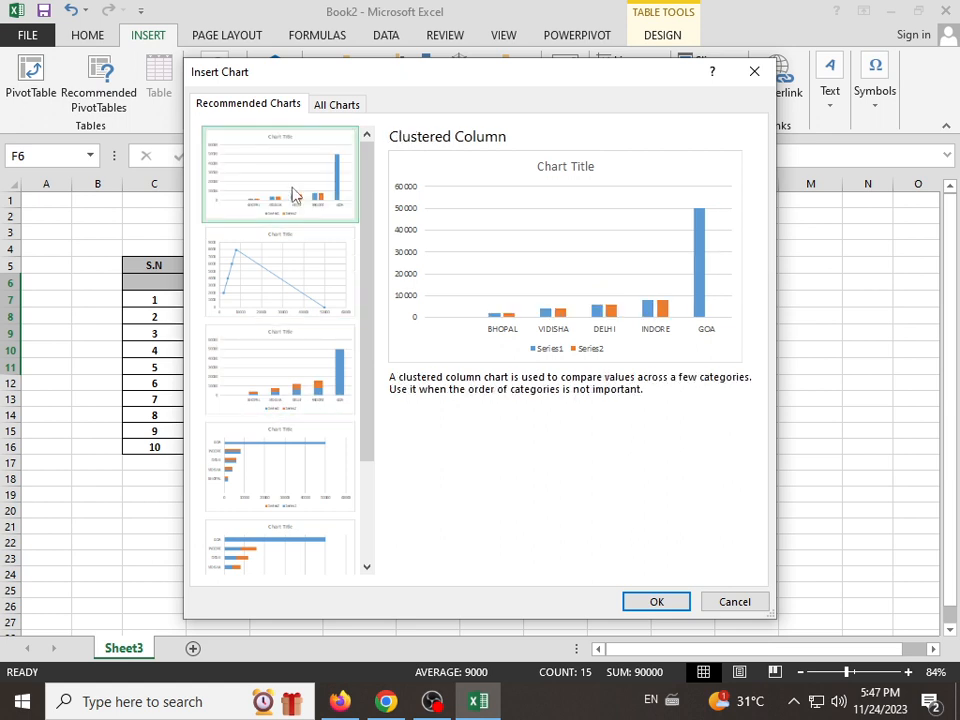
left_click(267, 265)
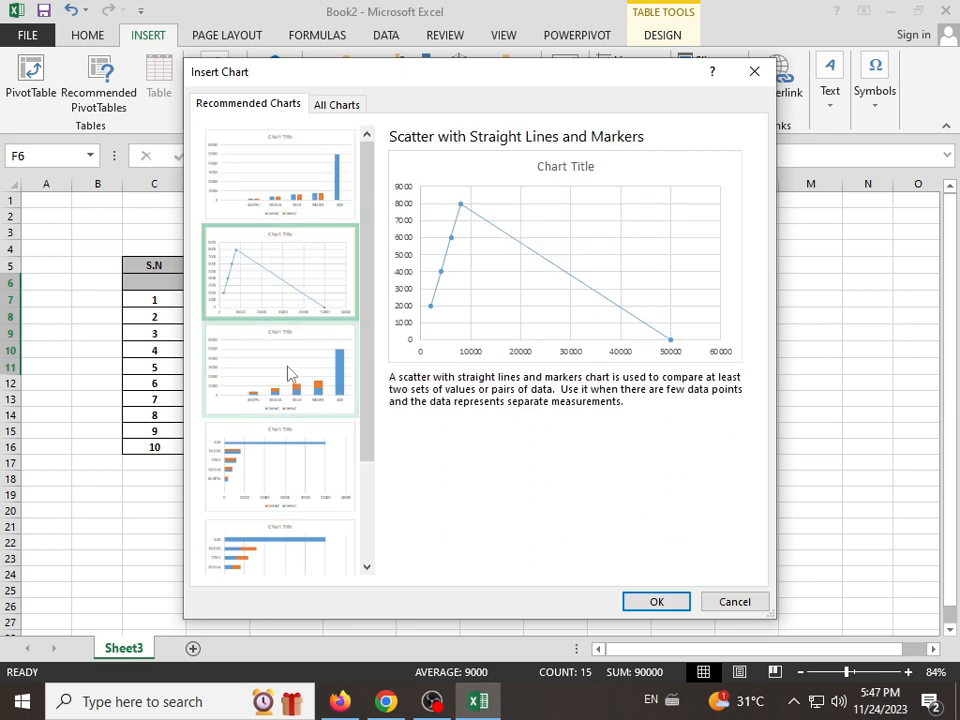
left_click(296, 469)
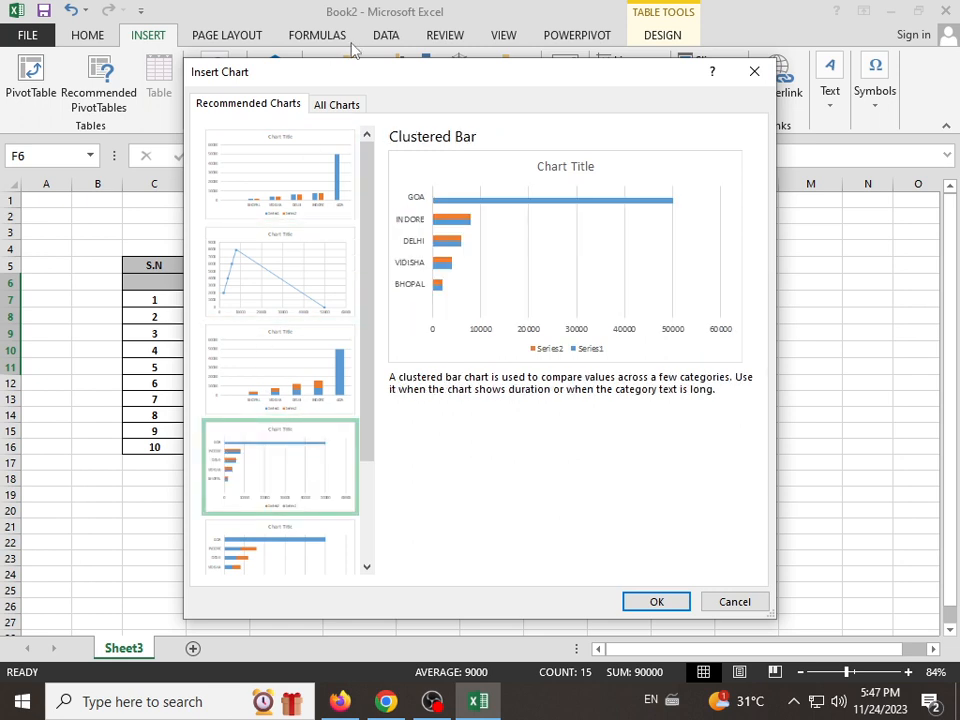
Step: Browse the column, line, pie and bar chart types and insert a Clustered Column chart of the selected range
left_click(340, 105)
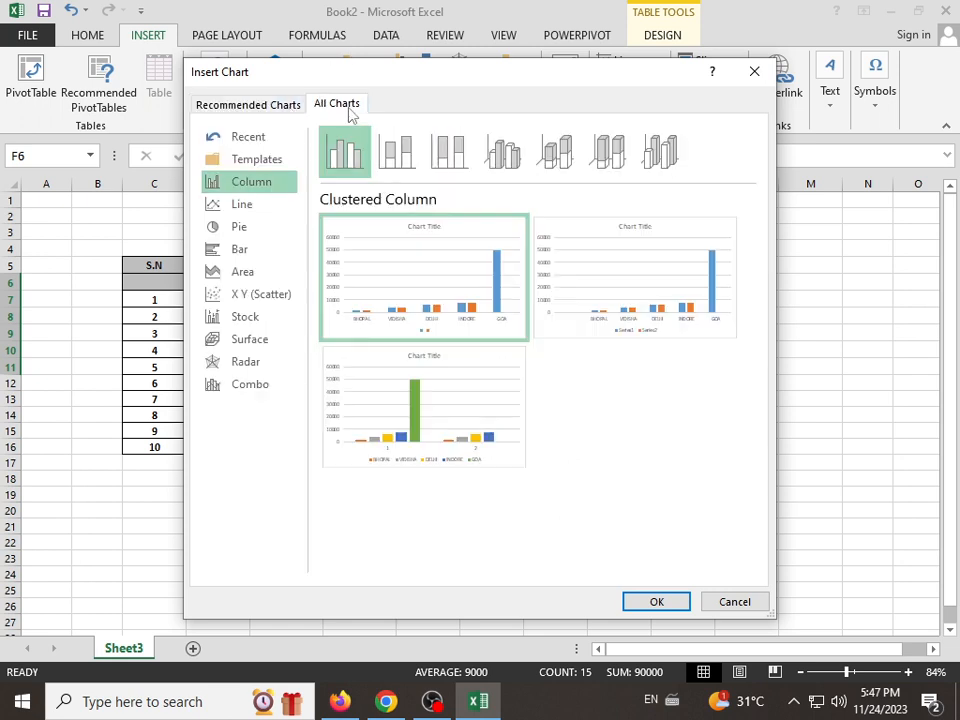
left_click(251, 207)
left_click(251, 189)
left_click(251, 207)
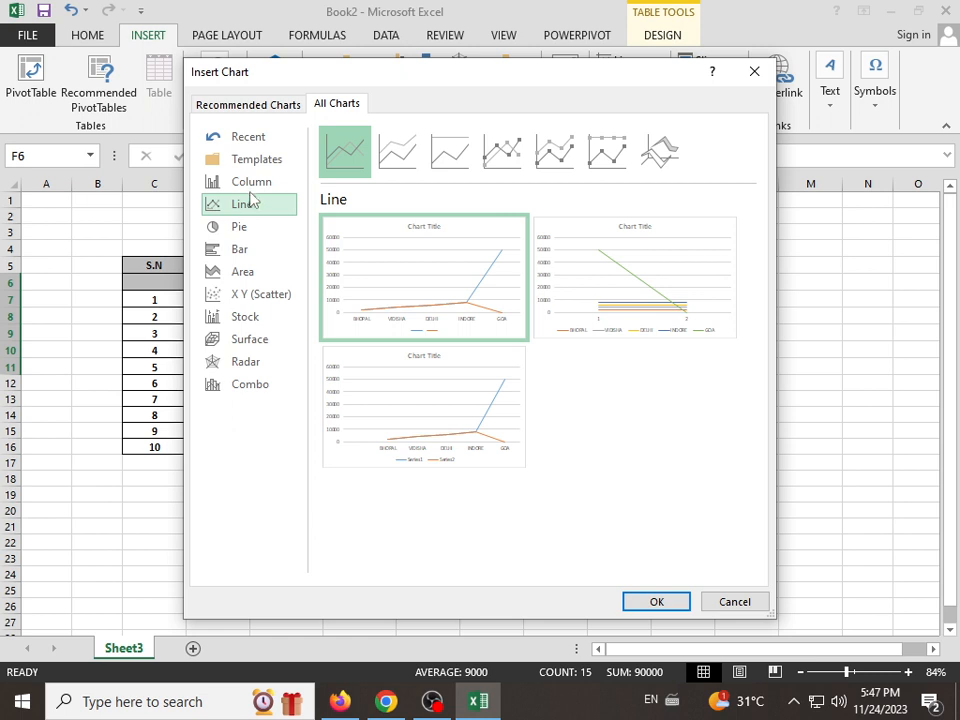
left_click(249, 185)
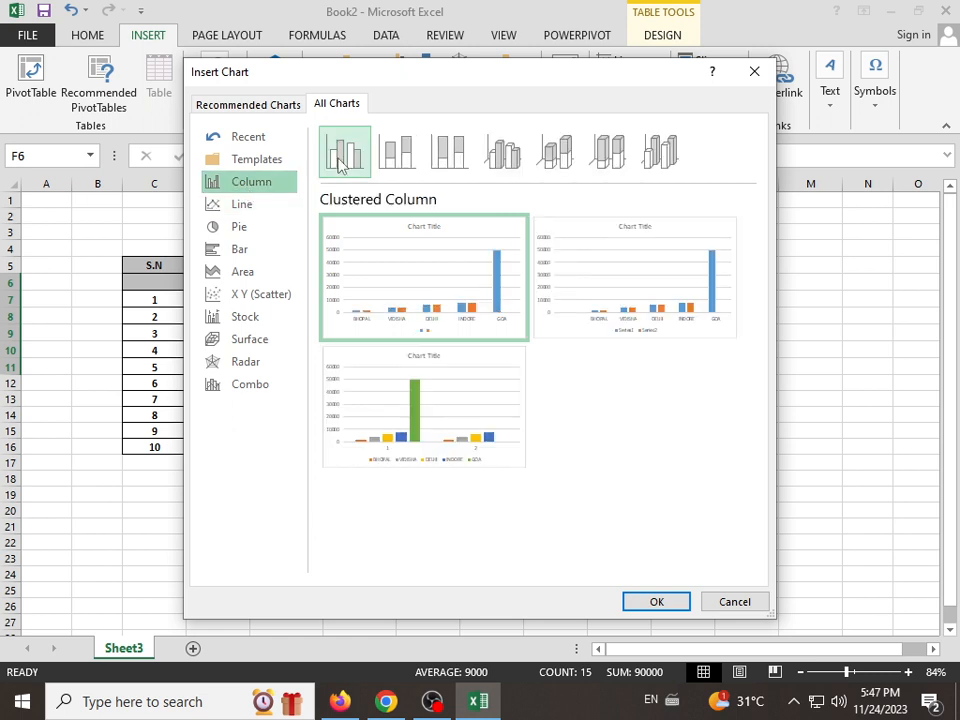
left_click(251, 207)
left_click(249, 229)
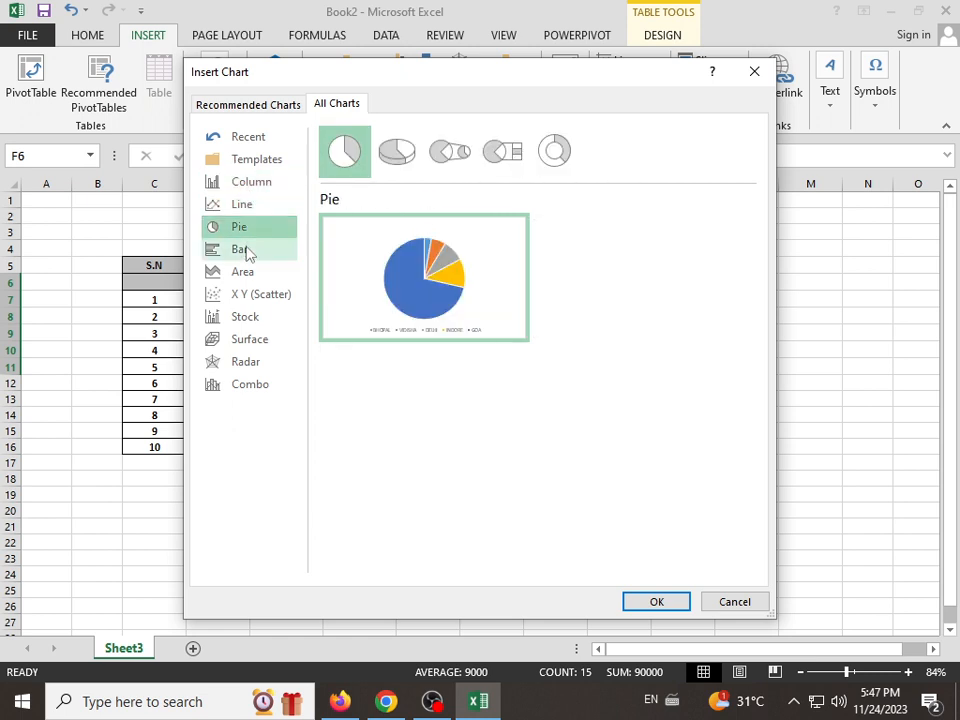
left_click(246, 251)
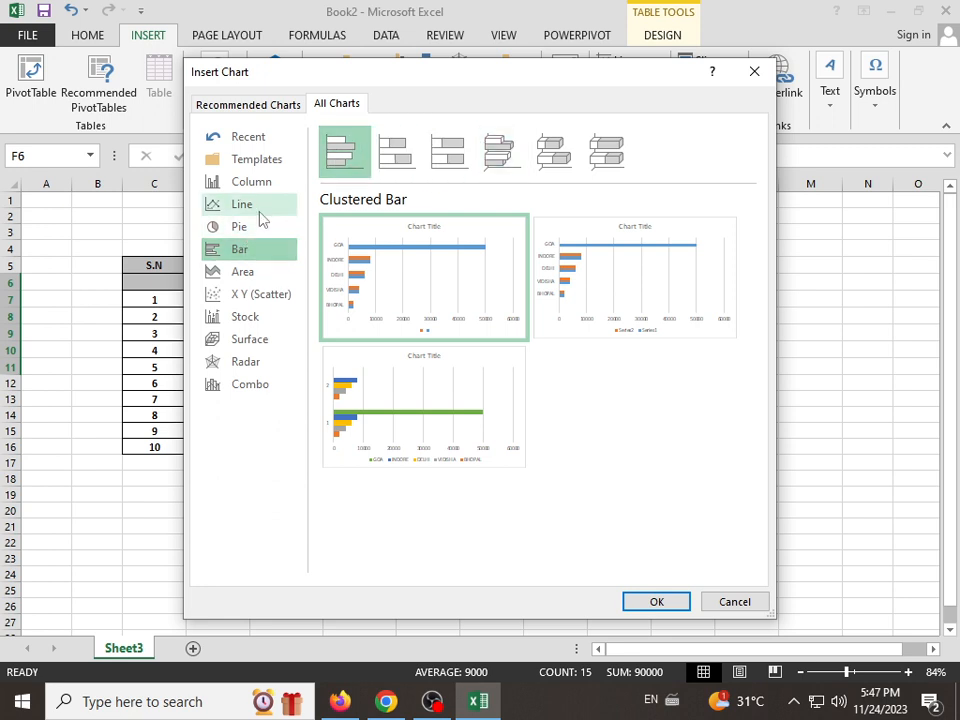
left_click(262, 208)
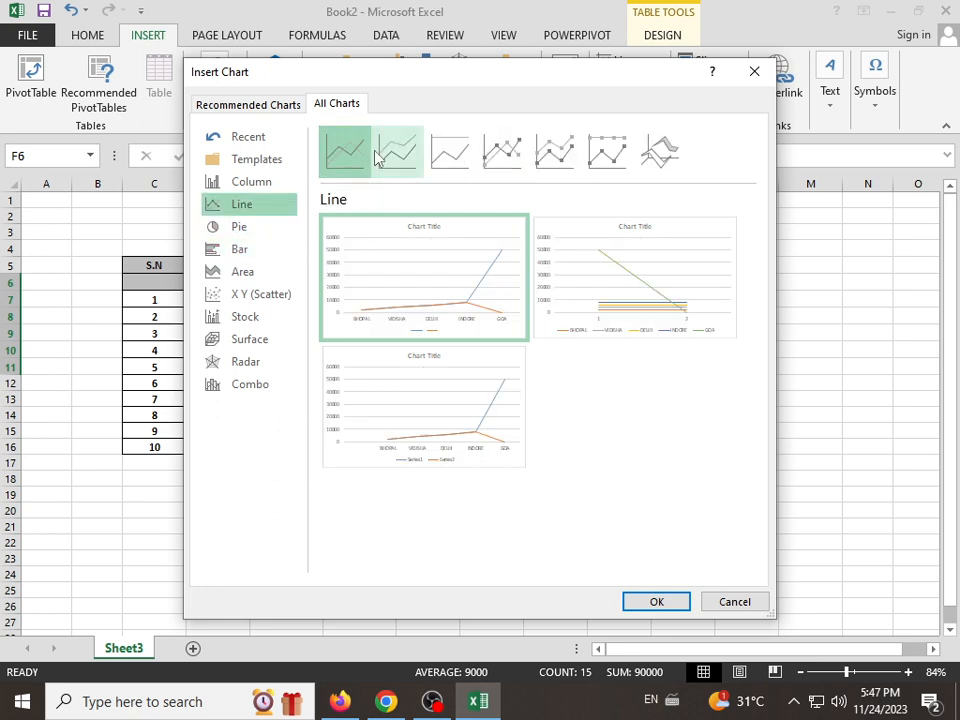
left_click(236, 182)
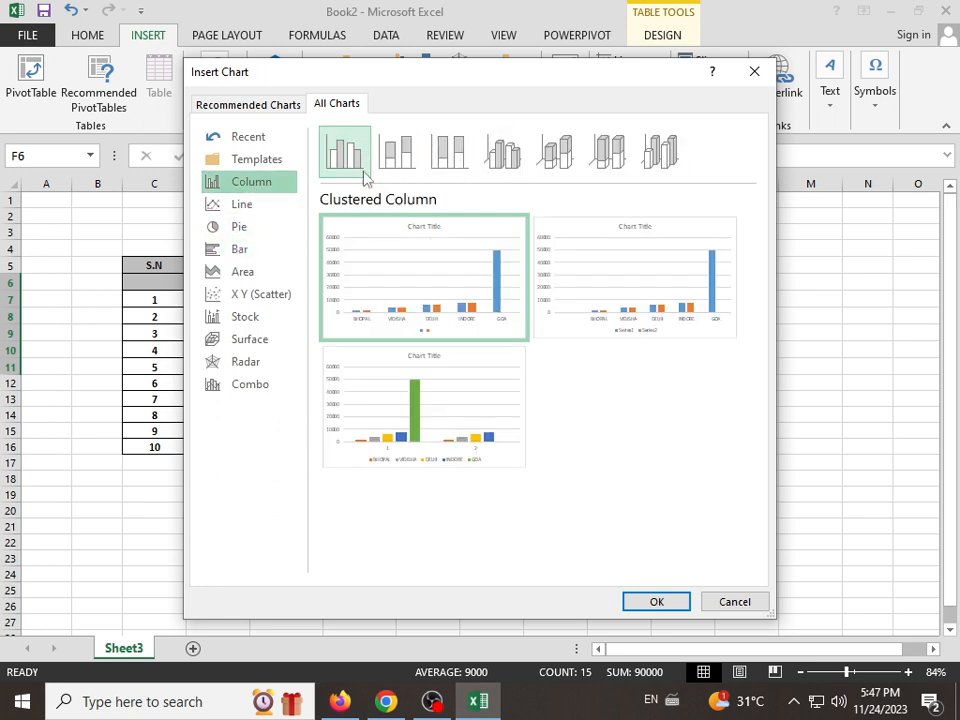
left_click(652, 600)
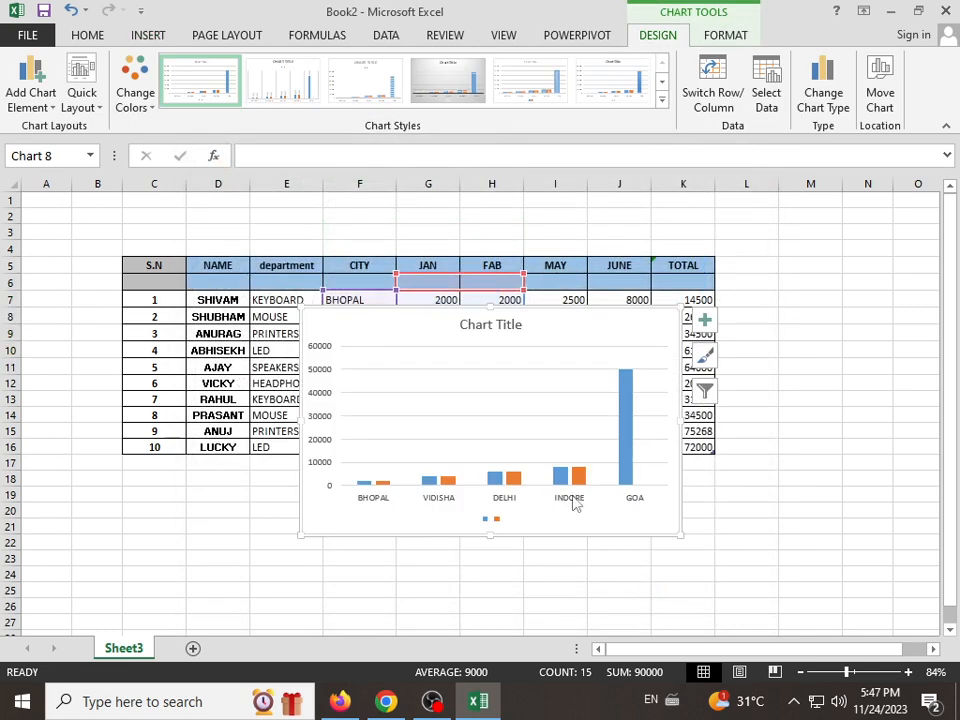
Step: Move the column chart below the sales table so it starts at about row 21
left_click_drag(514, 302, 624, 298)
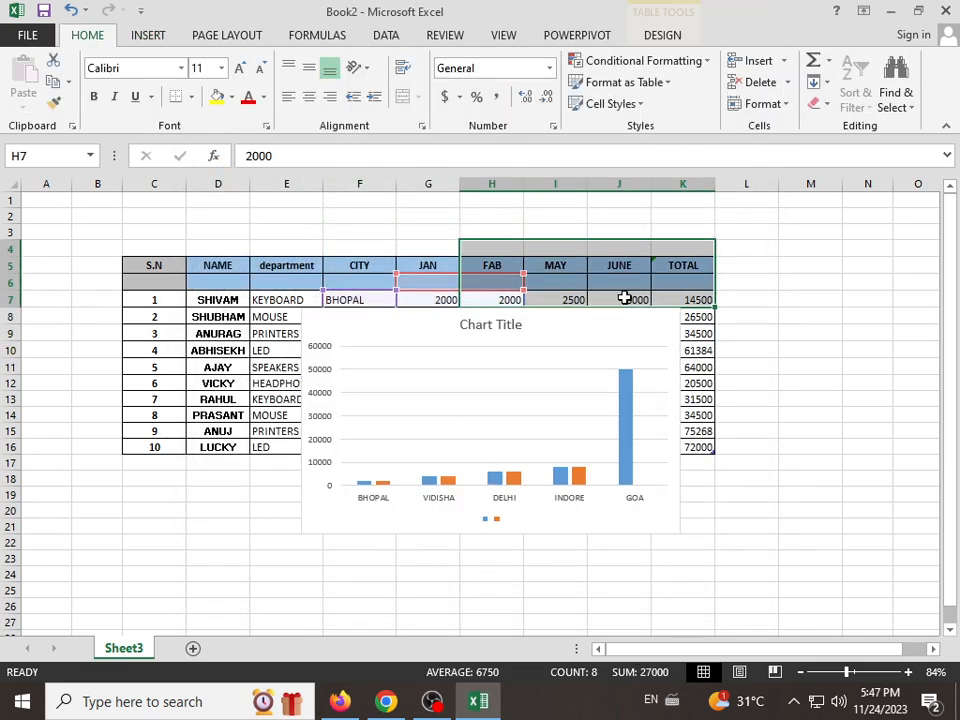
left_click(543, 330)
left_click_drag(538, 313, 722, 187)
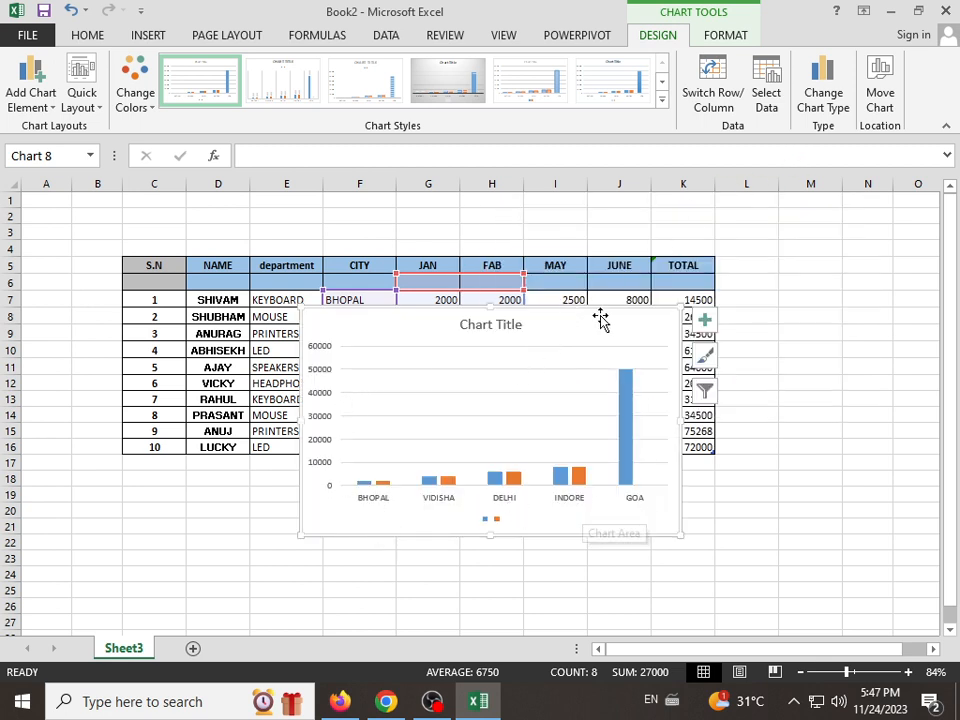
left_click_drag(566, 330, 474, 529)
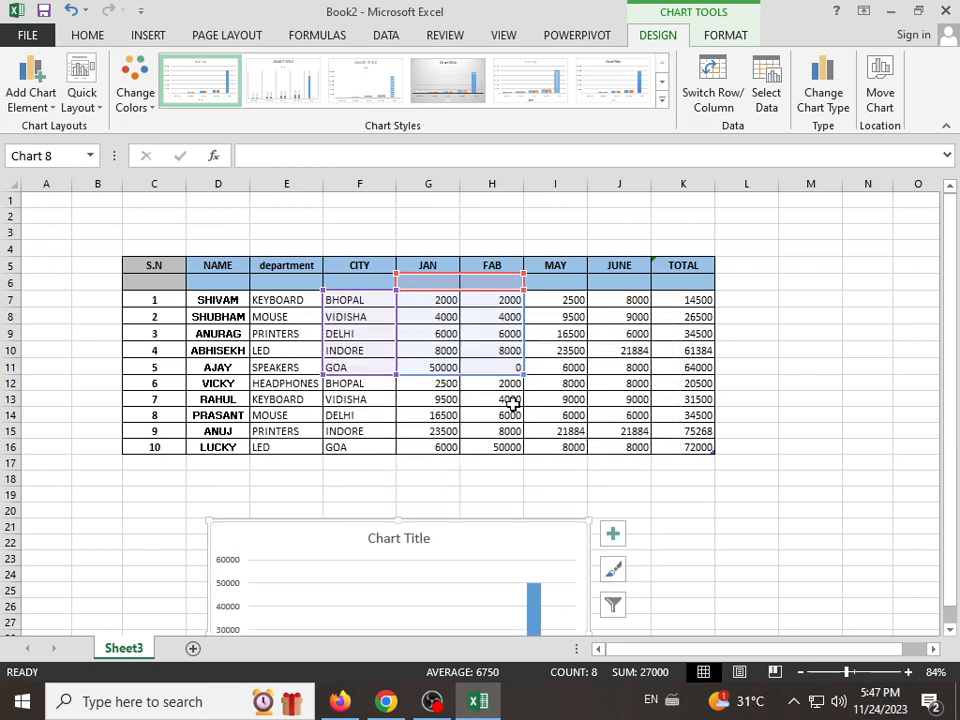
Step: Set the JAN value in cell G11 to 6000
left_click(435, 370)
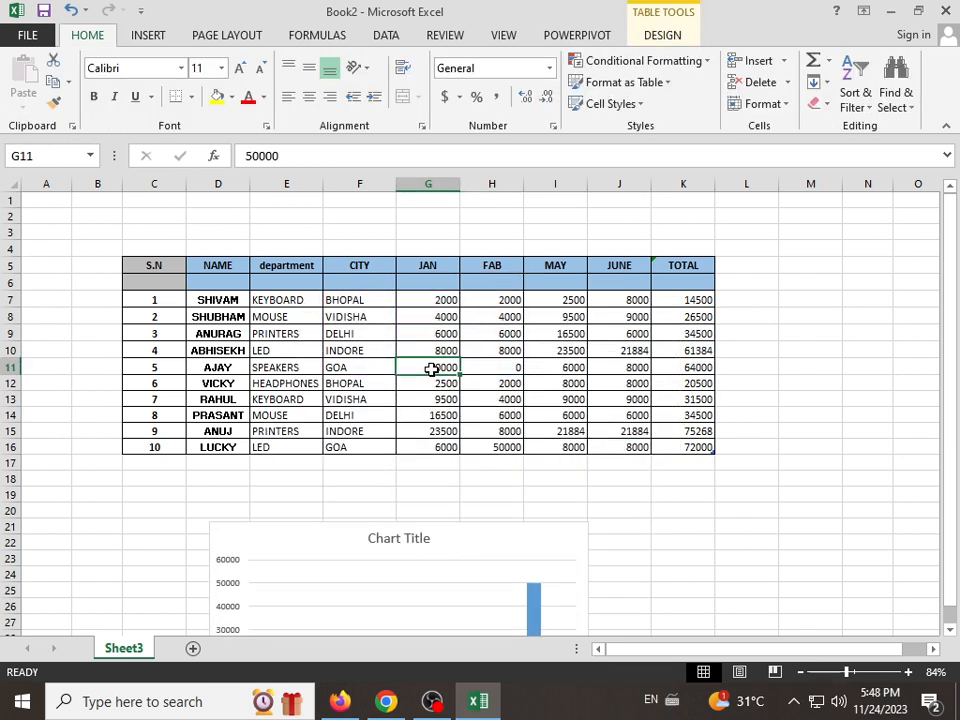
type("60")
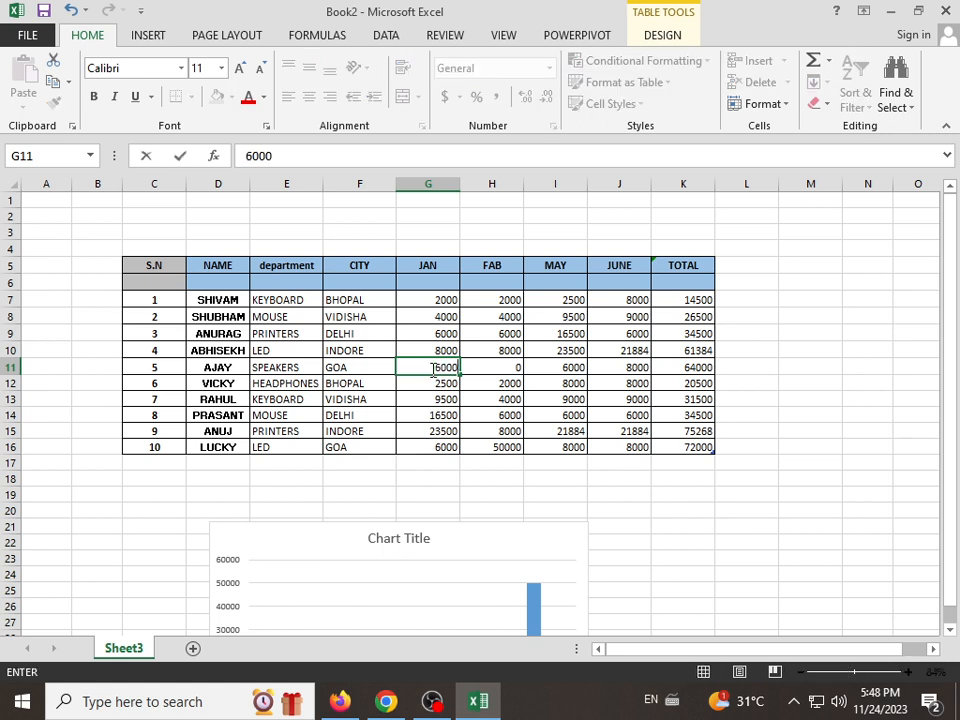
type("00")
key("Return")
Step: Move the column chart up over columns H to N and delete it from the sheet
left_click(478, 536)
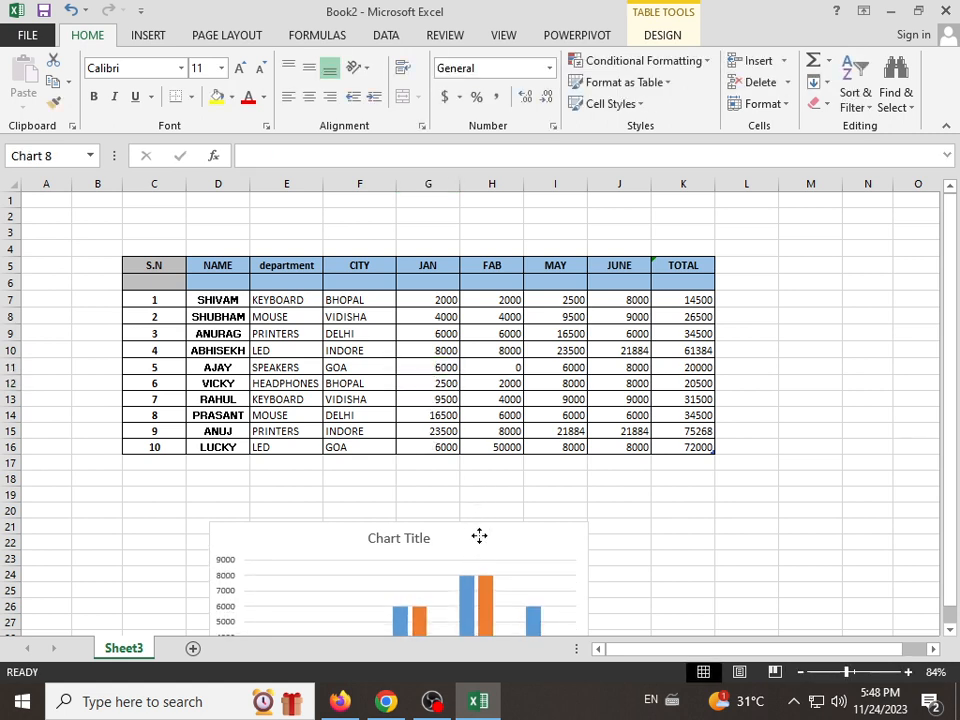
left_click_drag(478, 536, 765, 245)
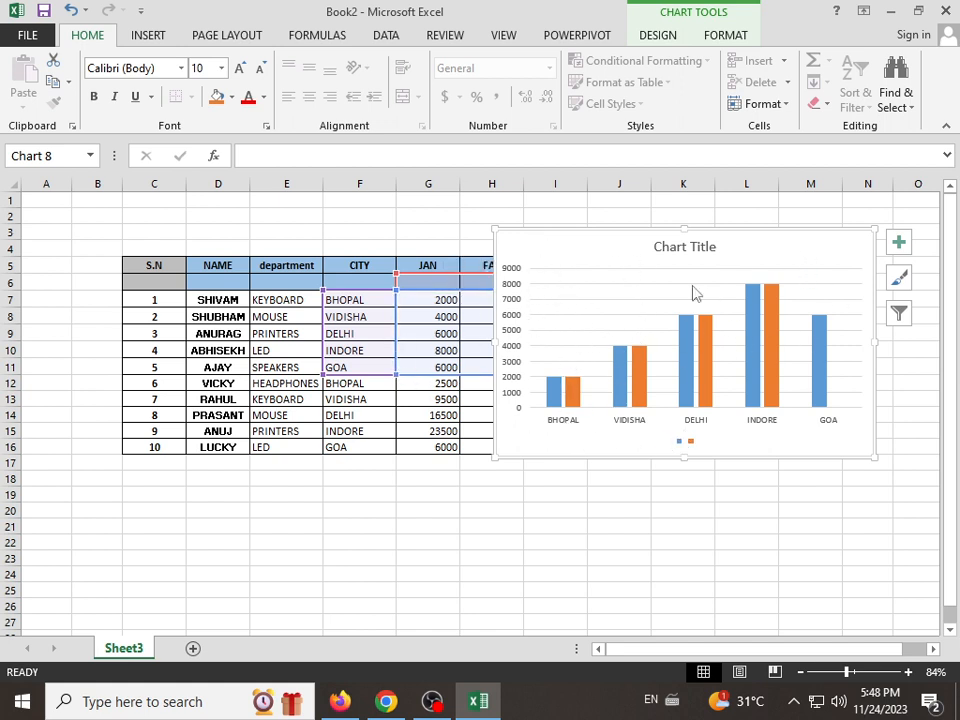
key("Delete")
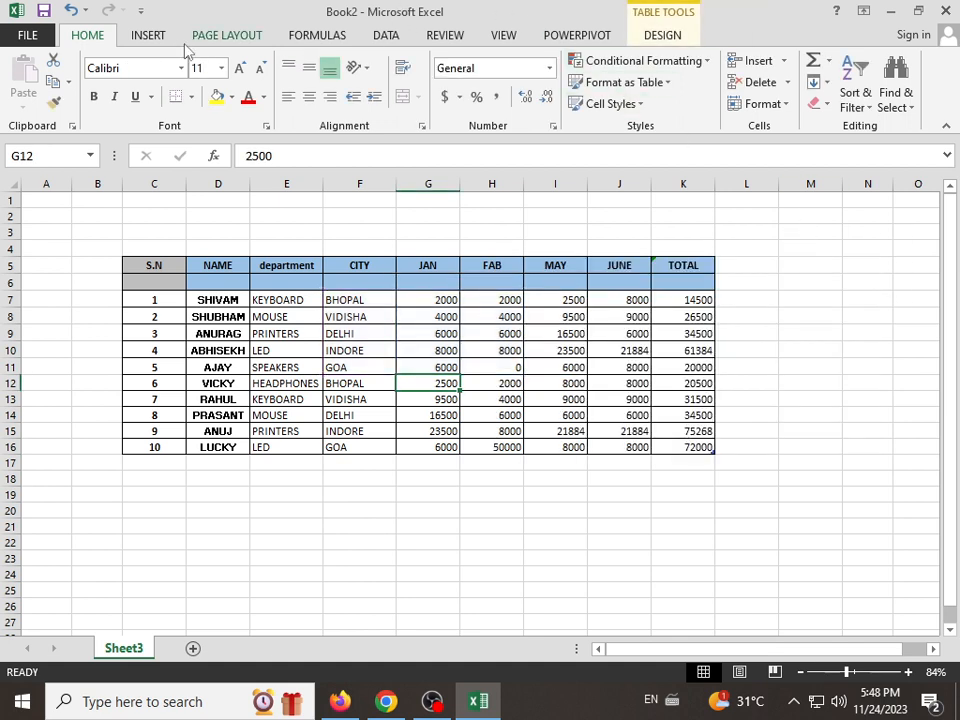
Step: Insert a 2-D stacked bar chart of the whole sales table
left_click(154, 37)
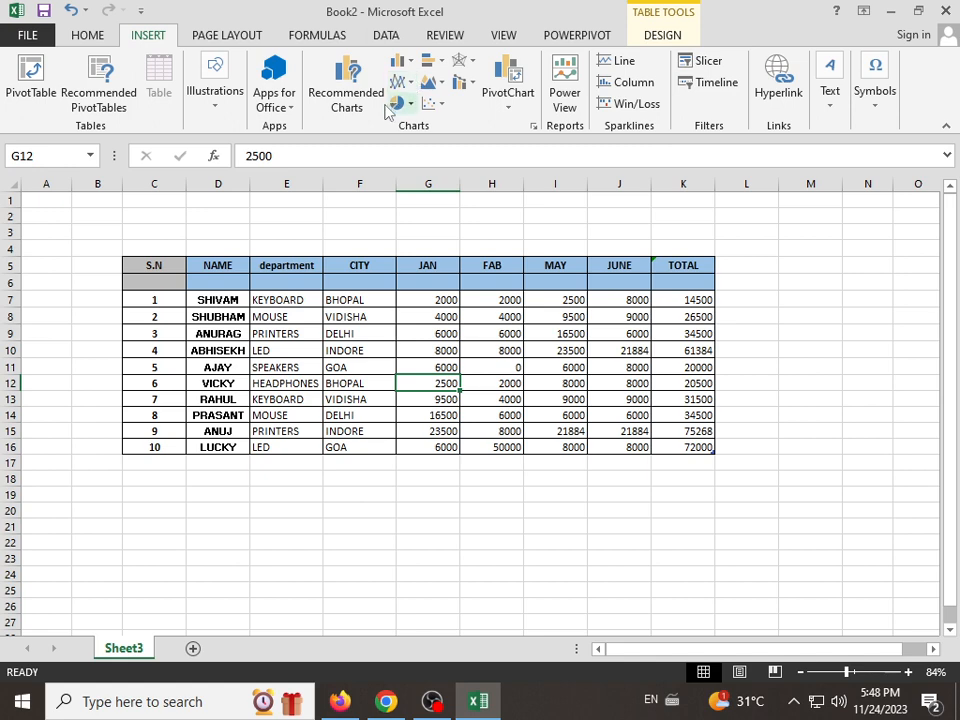
left_click(400, 62)
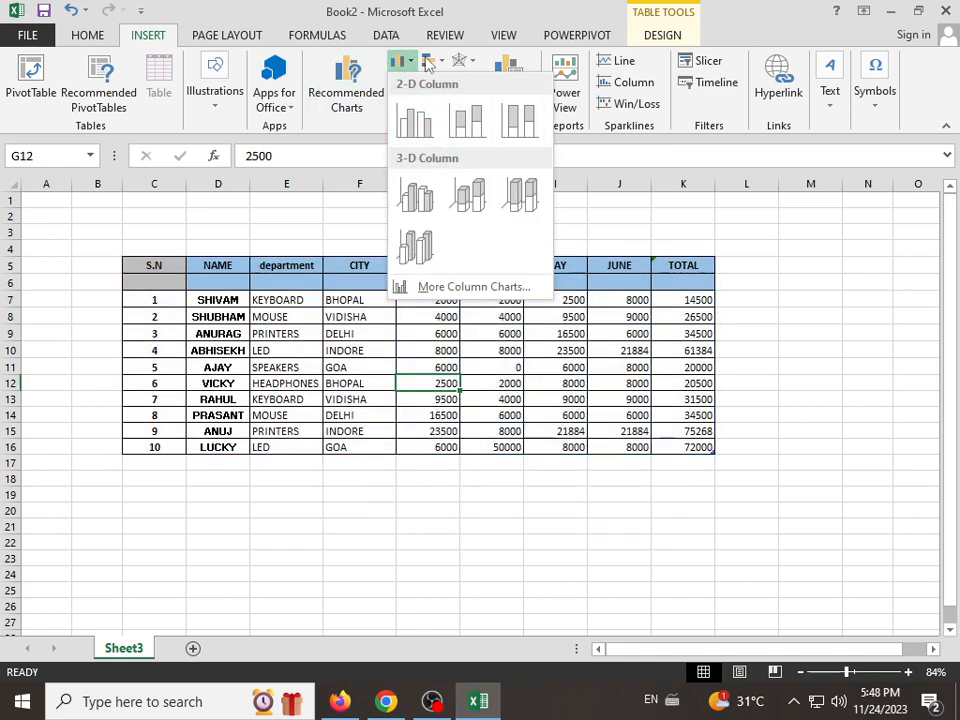
left_click(432, 62)
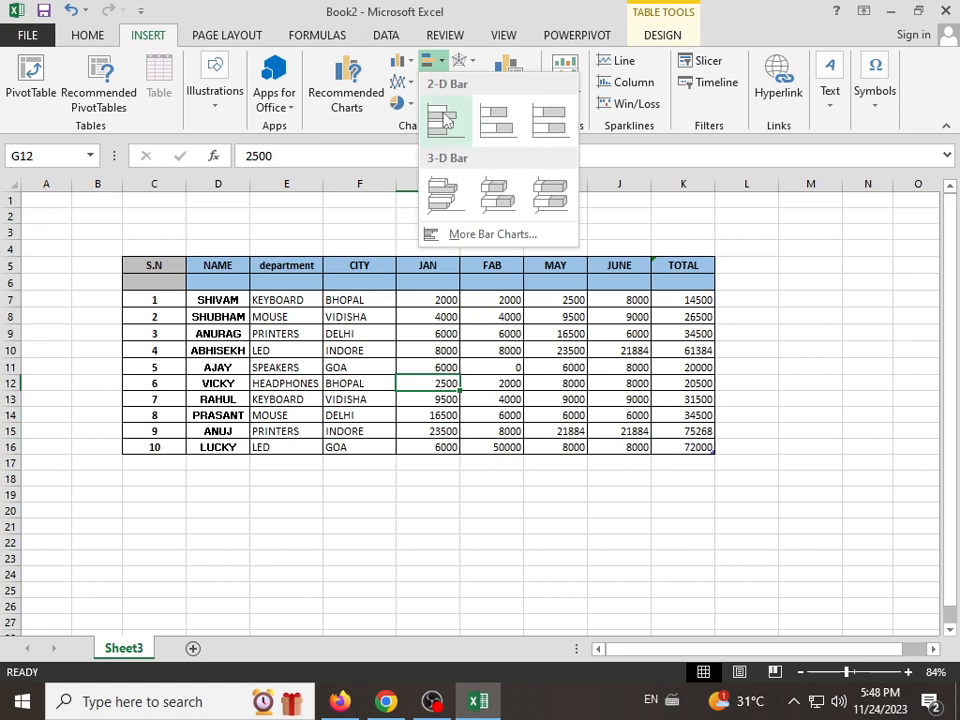
left_click(497, 120)
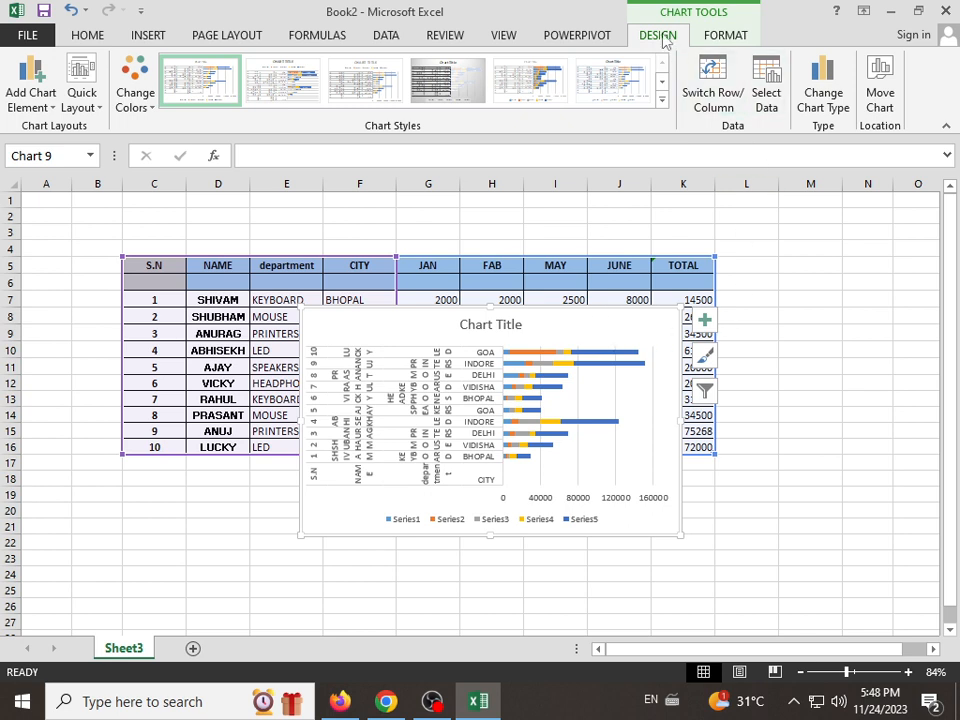
Step: Look over the design and format options available for the stacked bar chart
left_click(728, 38)
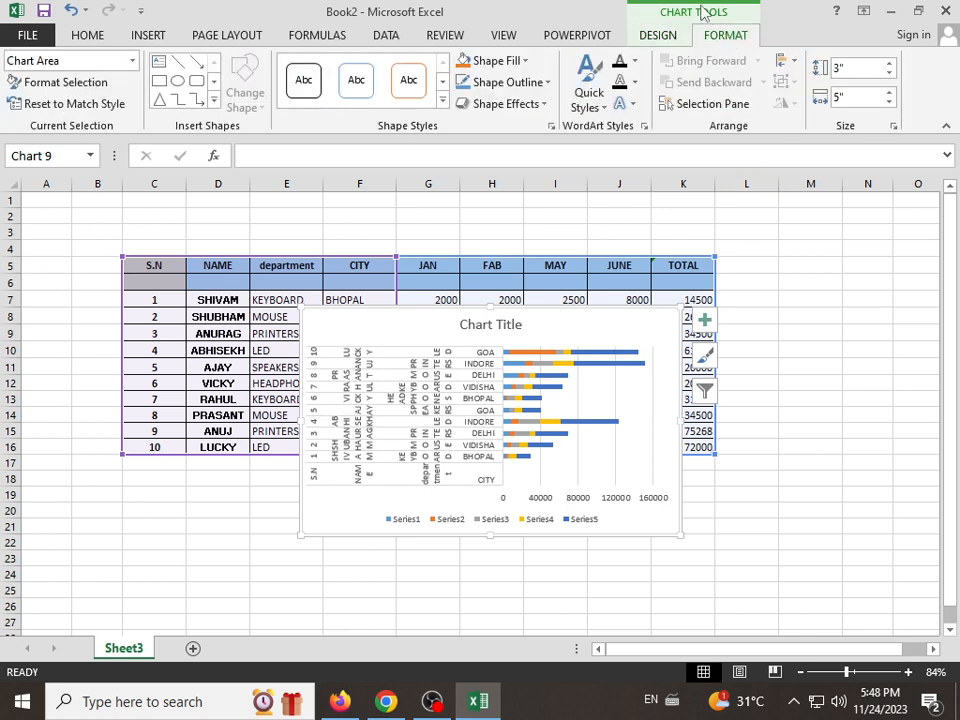
left_click(660, 38)
left_click(718, 40)
left_click(662, 36)
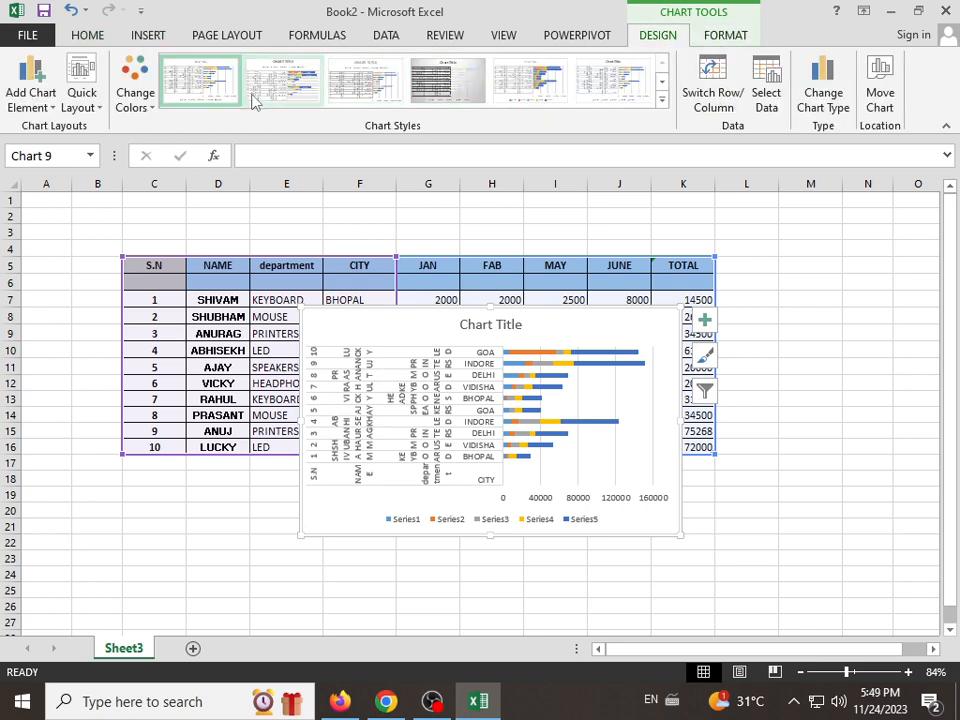
left_click(722, 38)
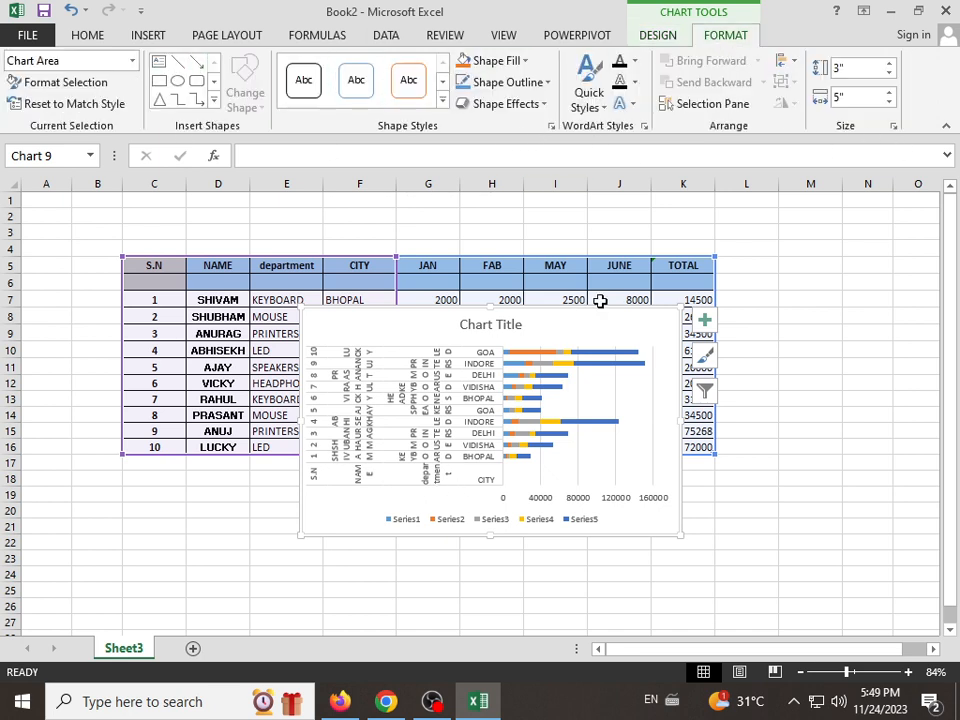
Step: Delete the stacked bar chart and insert a PivotChart with PivotTable based on Table1 on a new worksheet
key("Delete")
left_click(148, 35)
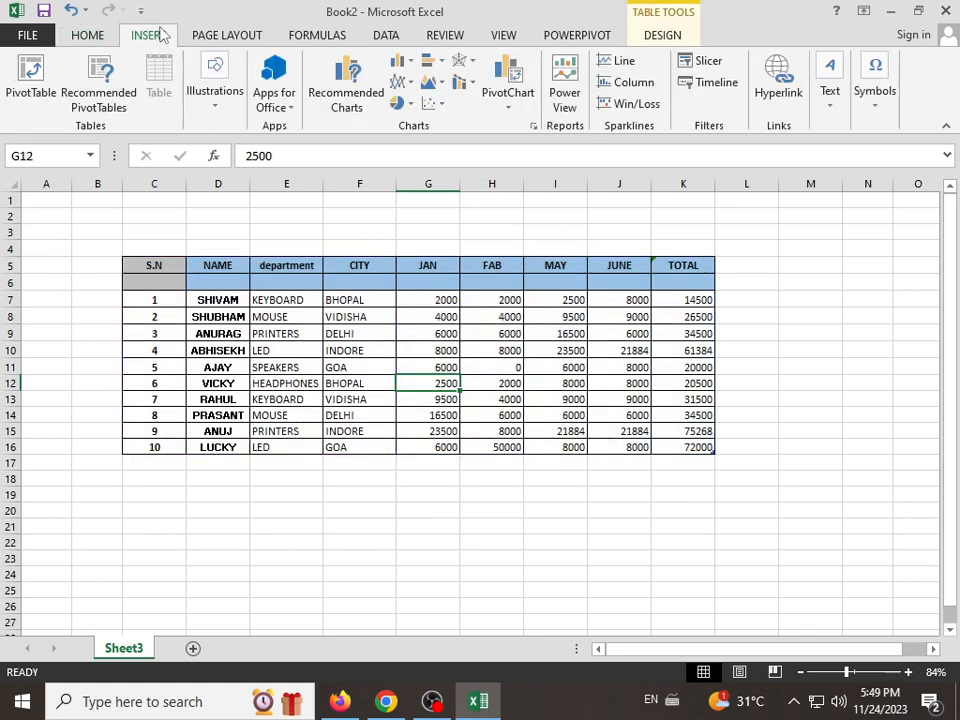
left_click(508, 108)
left_click(188, 317)
left_click_drag(150, 268, 711, 446)
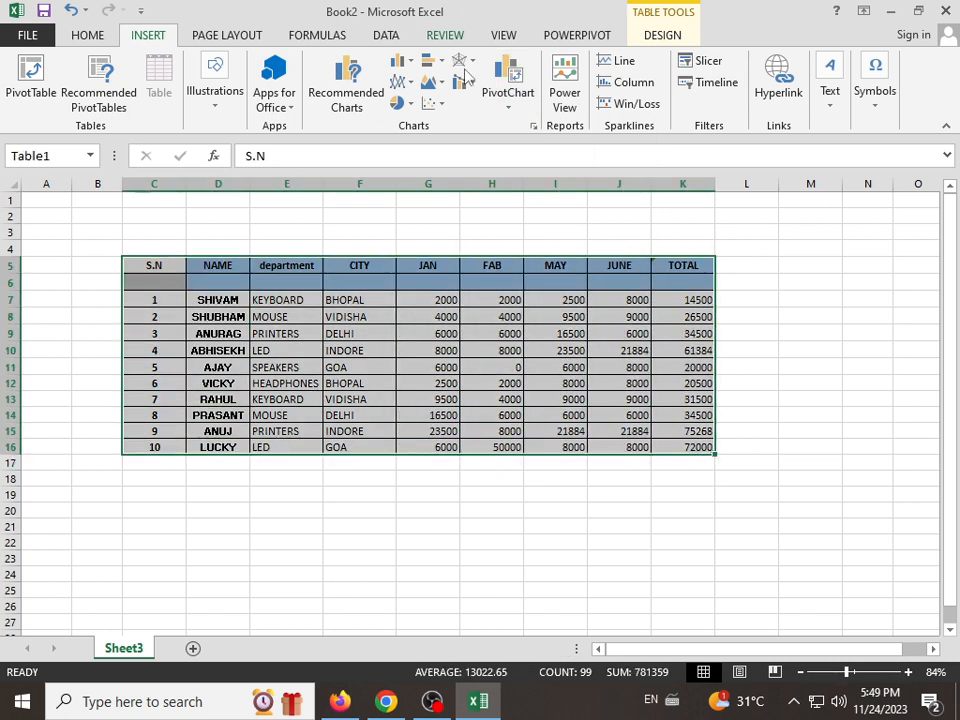
left_click(508, 104)
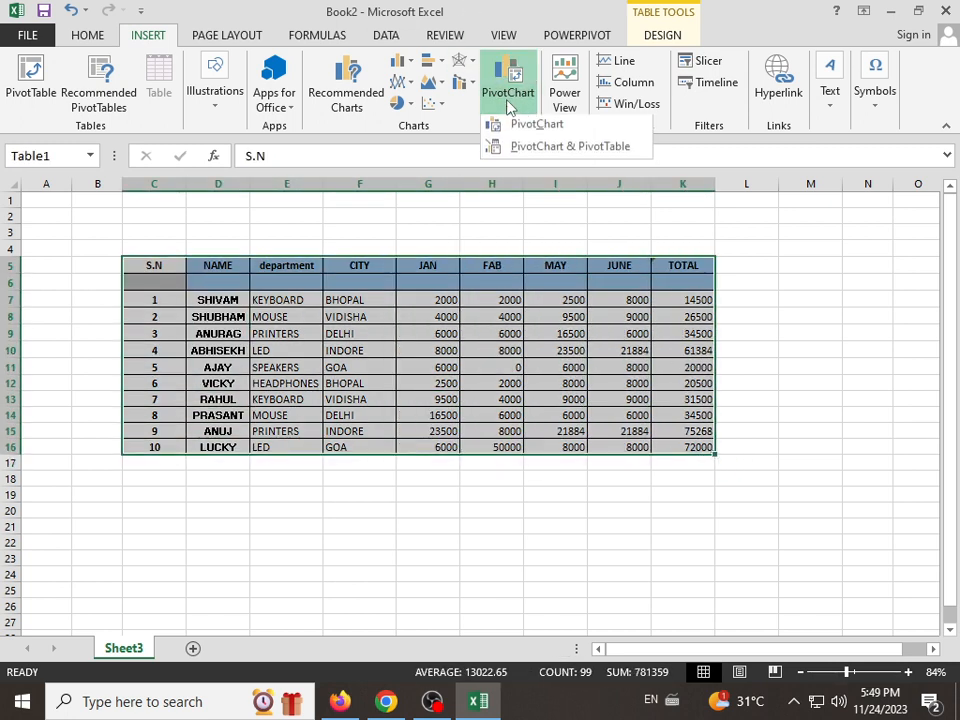
left_click(577, 150)
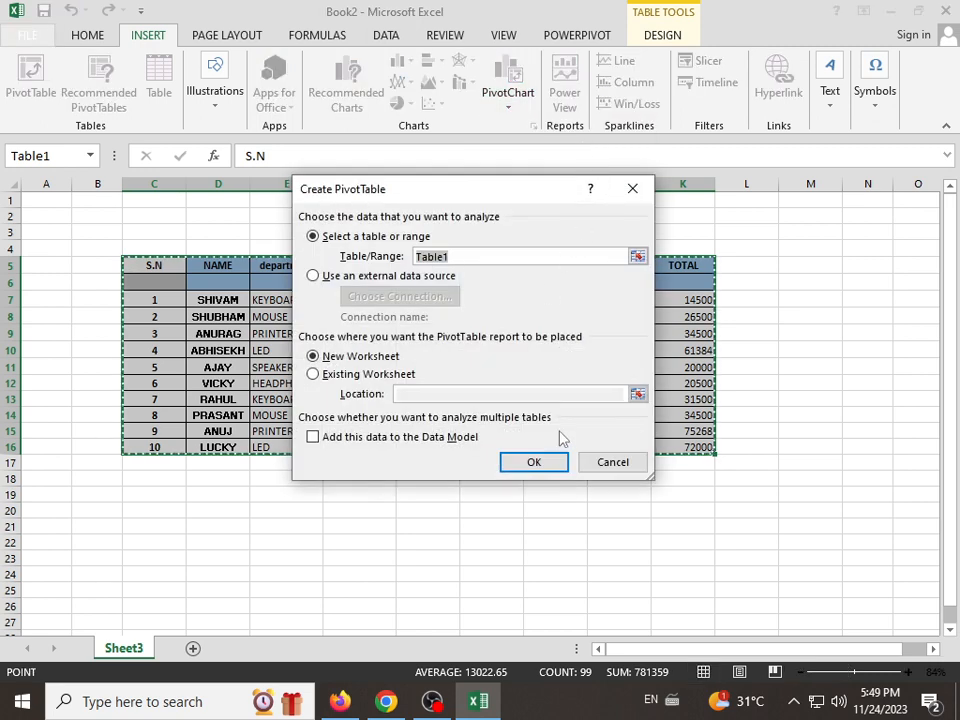
left_click(535, 461)
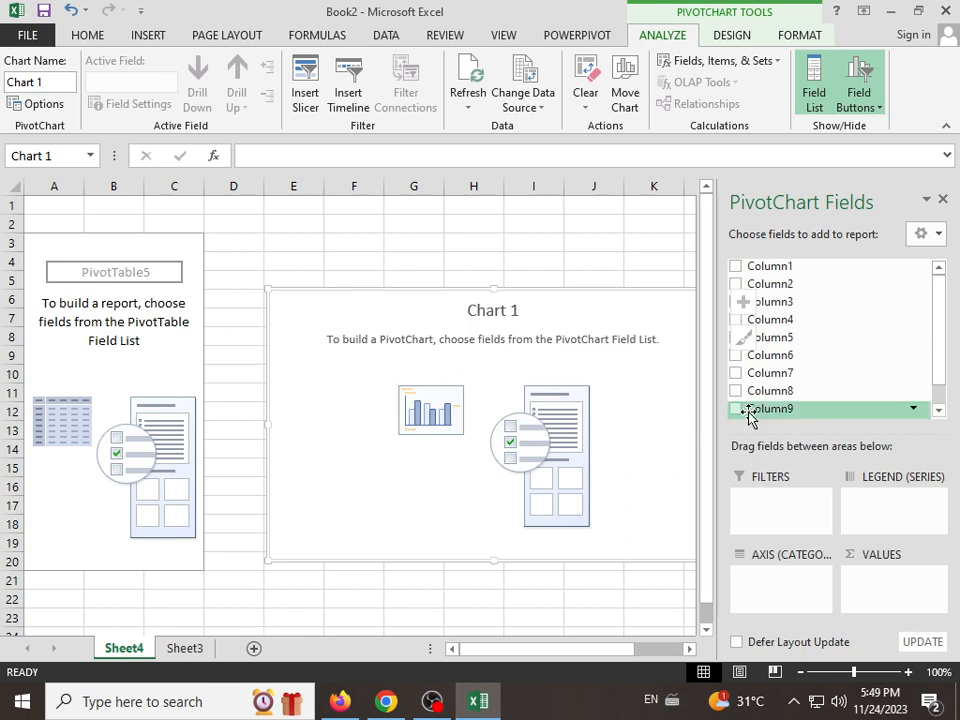
Step: Add Column1, Column3 and Column4 to the PivotChart, with Column4 as the axis and Column1 and Column3 as values
left_click(736, 266)
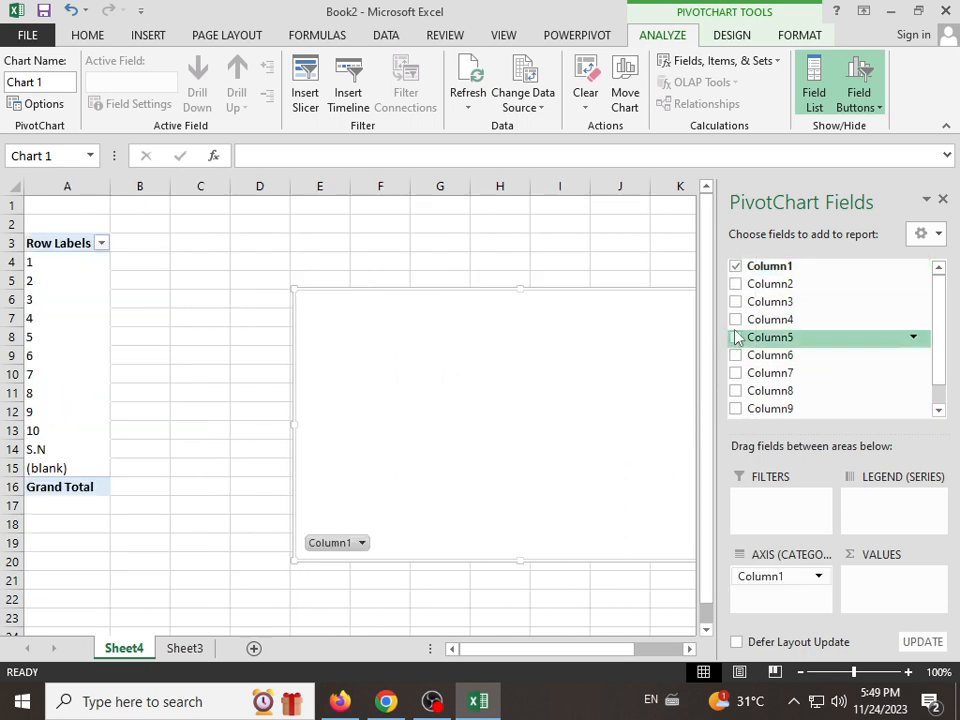
left_click(736, 301)
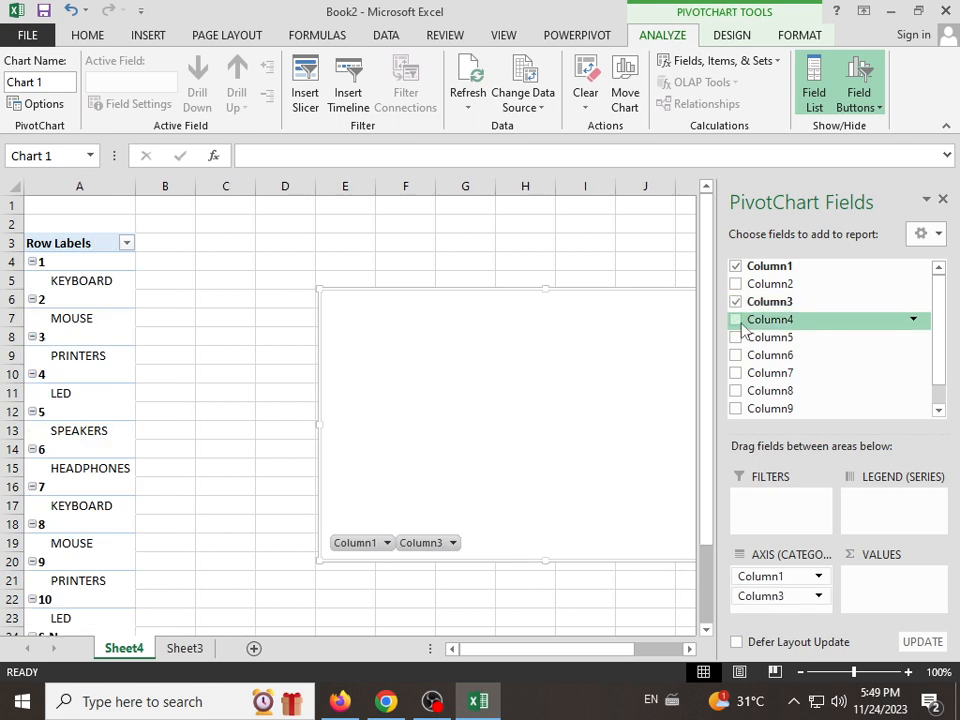
left_click(737, 320)
left_click_drag(800, 578, 900, 582)
left_click_drag(776, 588, 880, 598)
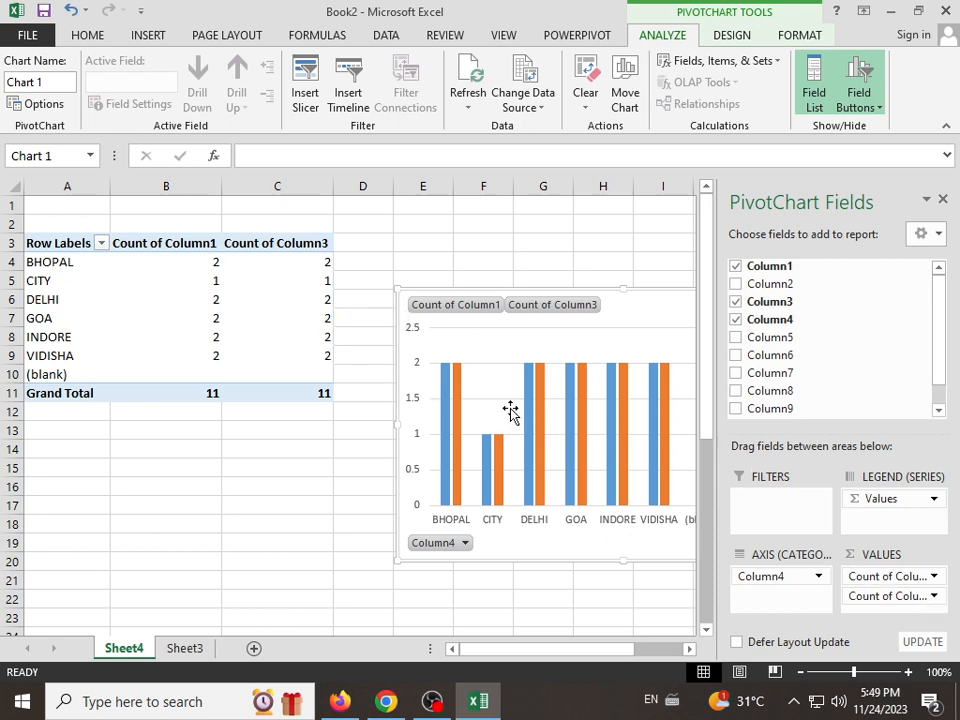
Step: Go back to Sheet3 and insert a blank column before the TOTAL column
left_click(187, 649)
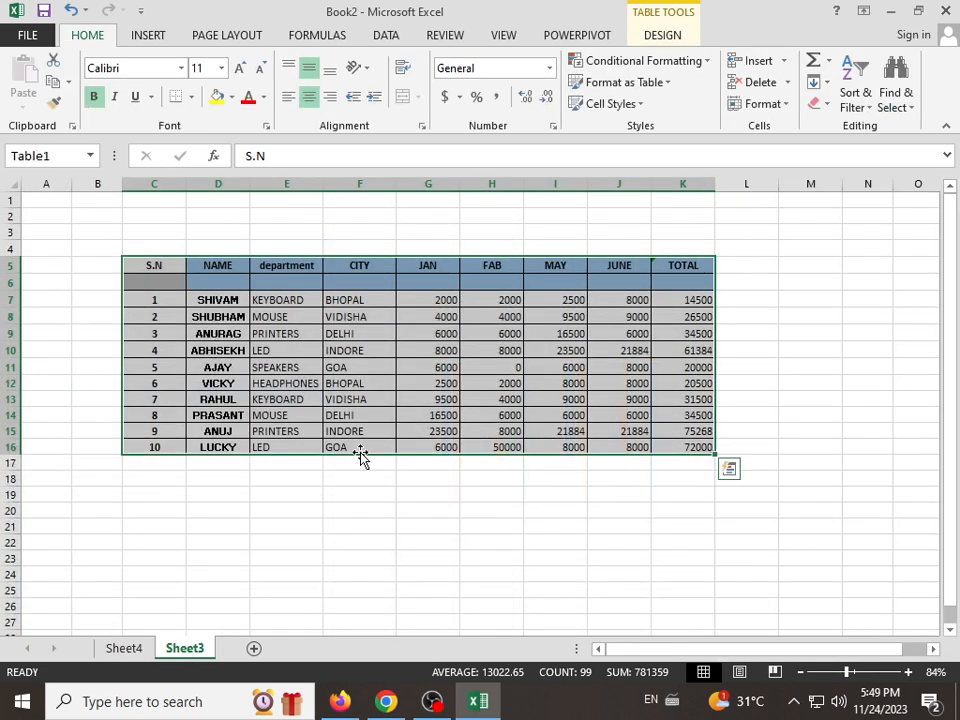
left_click(668, 36)
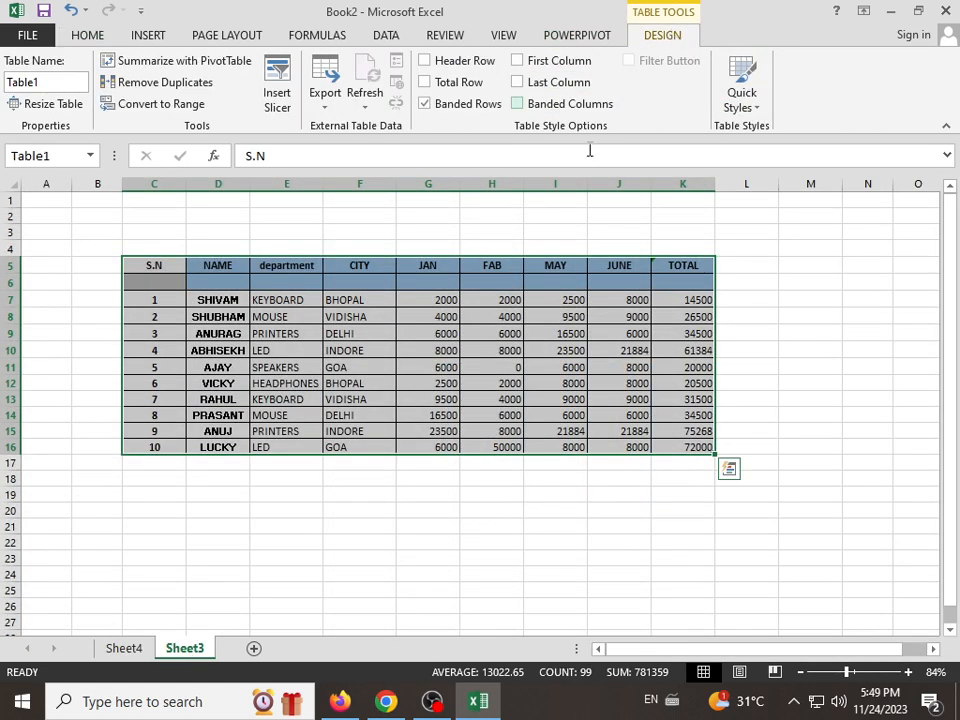
left_click(147, 36)
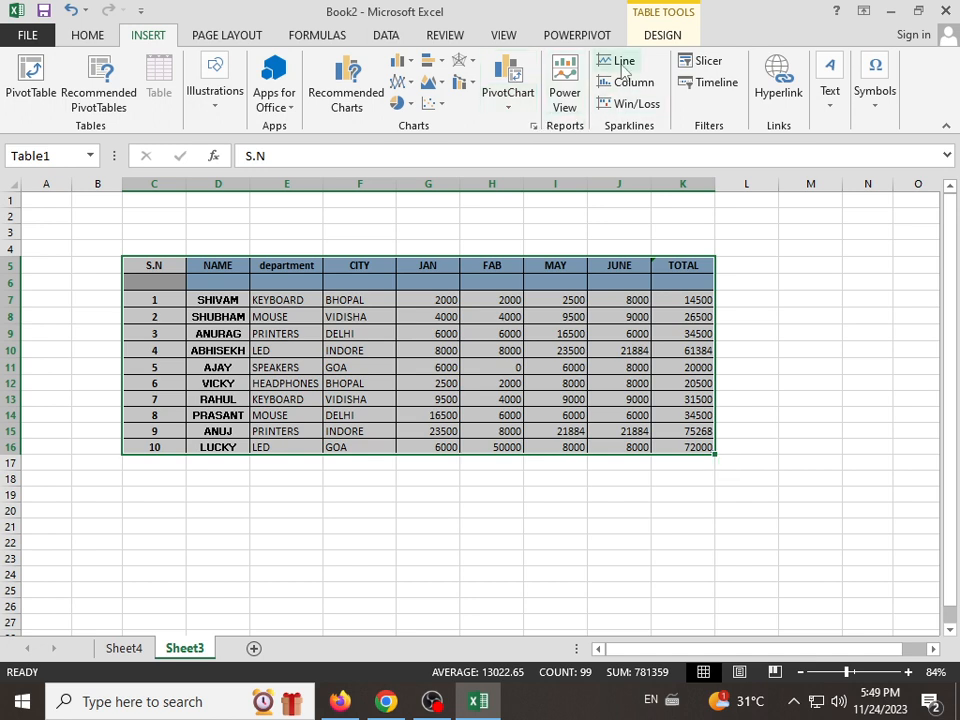
left_click(628, 367)
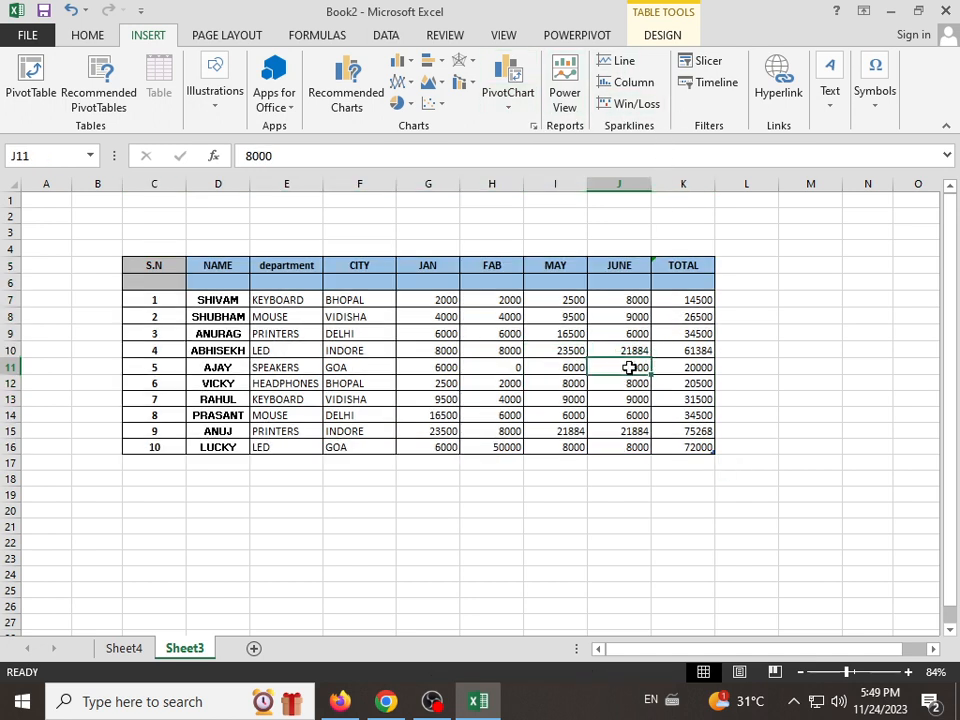
left_click(683, 186)
right_click(685, 190)
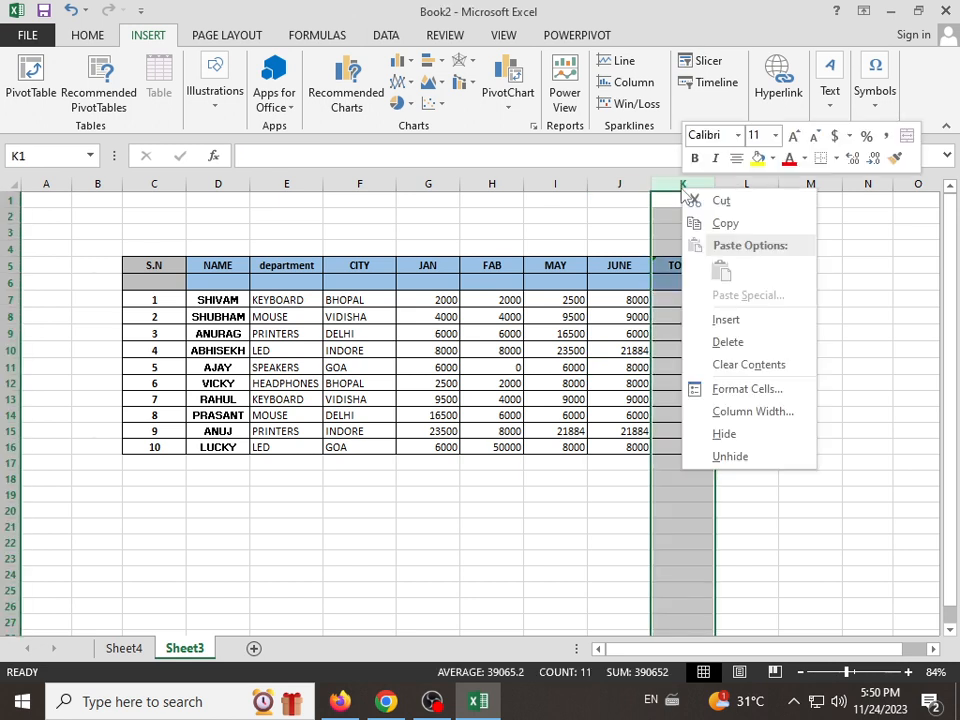
left_click(735, 321)
left_click(700, 320)
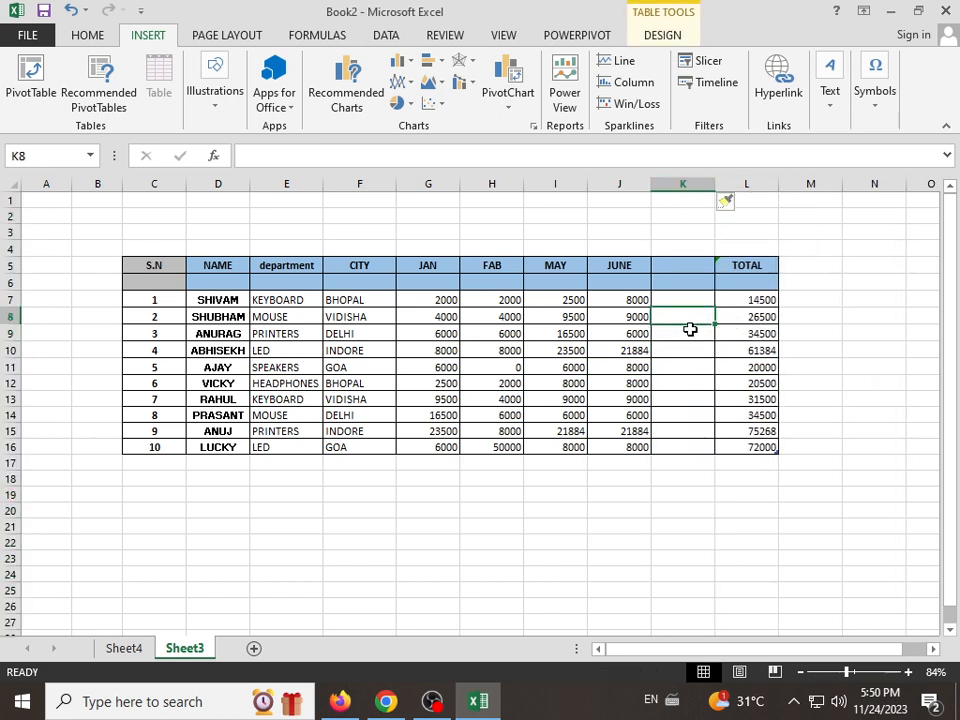
Step: Increase the height of the blank header row 6 to about three times its size
left_click(868, 672)
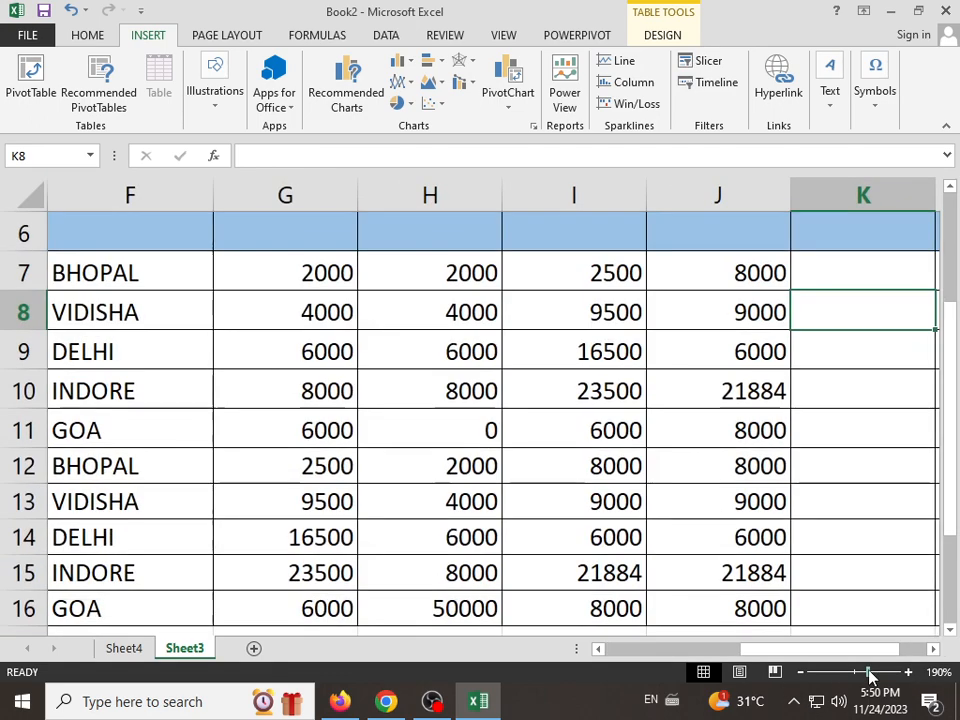
left_click(845, 673)
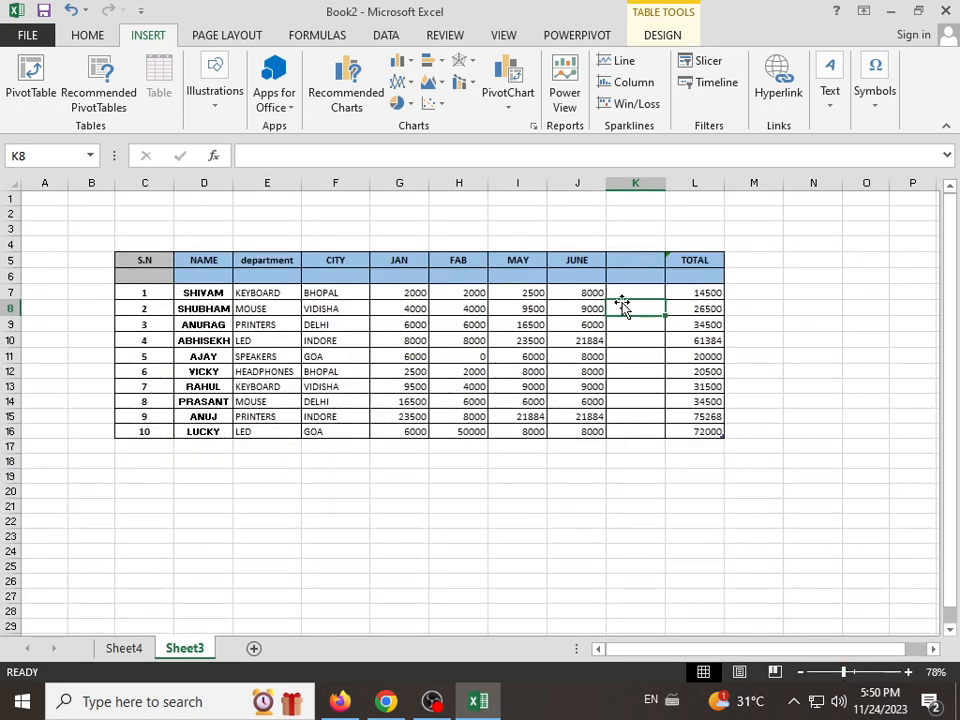
left_click(11, 277)
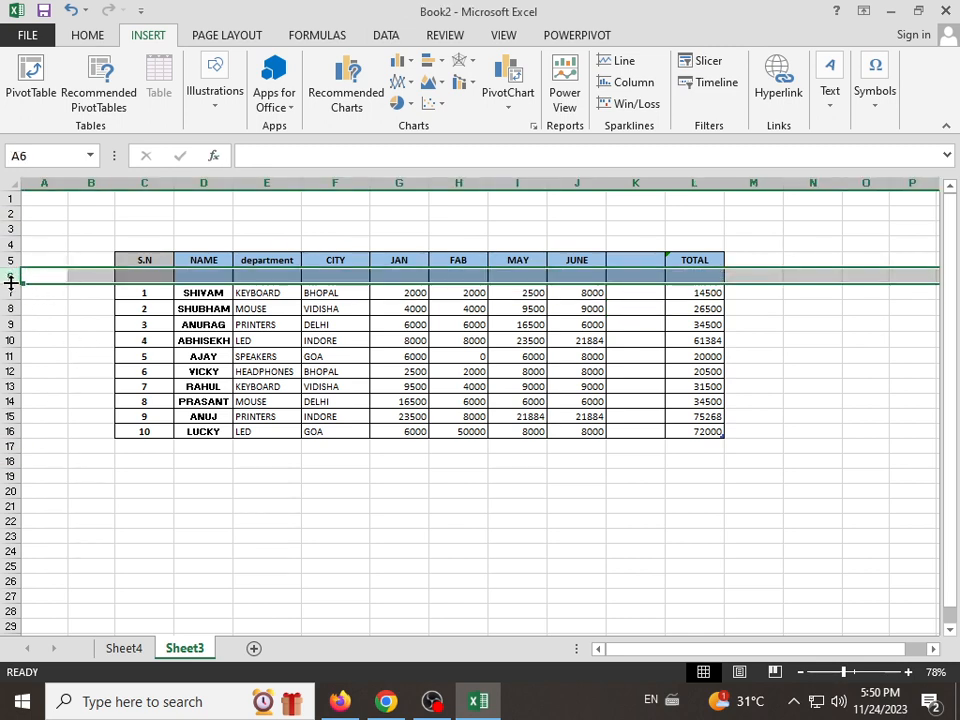
left_click_drag(11, 284, 31, 313)
left_click(326, 300)
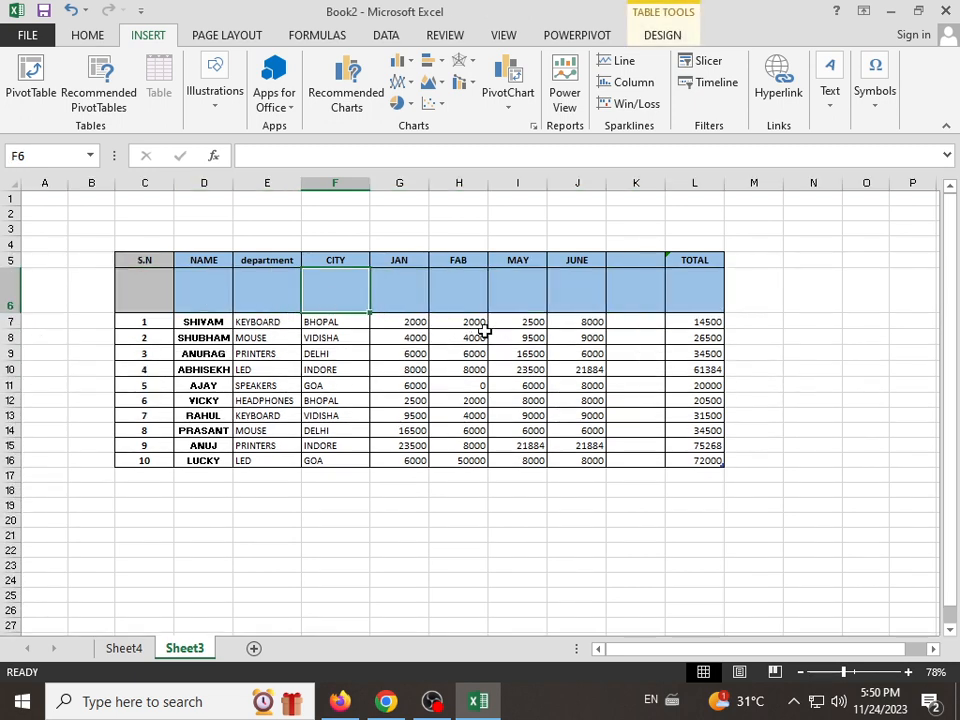
Step: Insert a line sparkline in cell K7 from data range G7:J7 and fill it down to K16
left_click(630, 323)
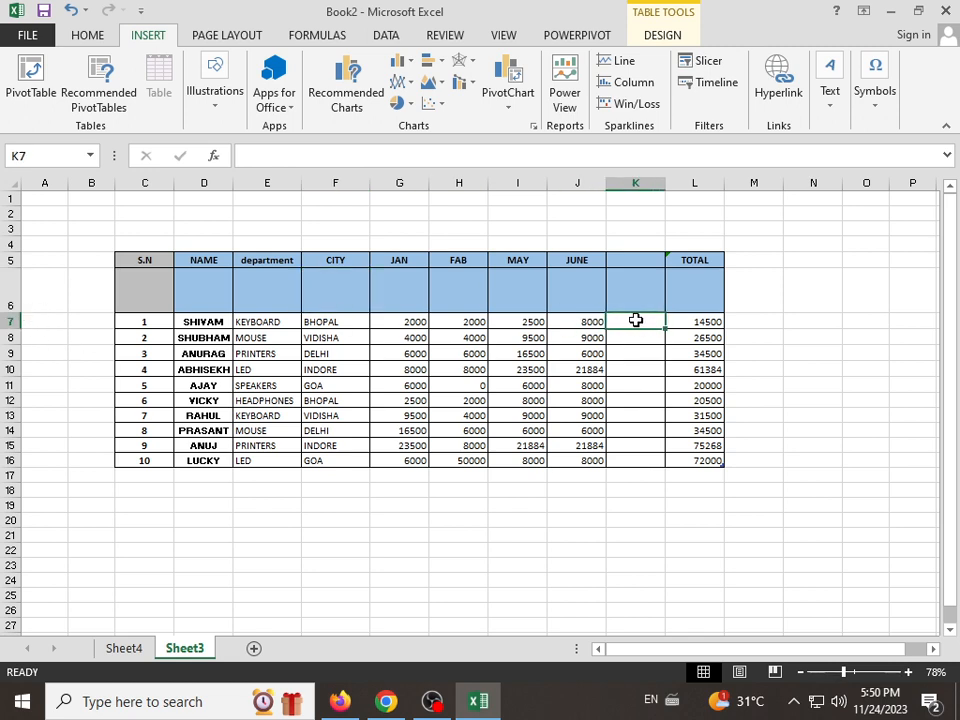
left_click(620, 62)
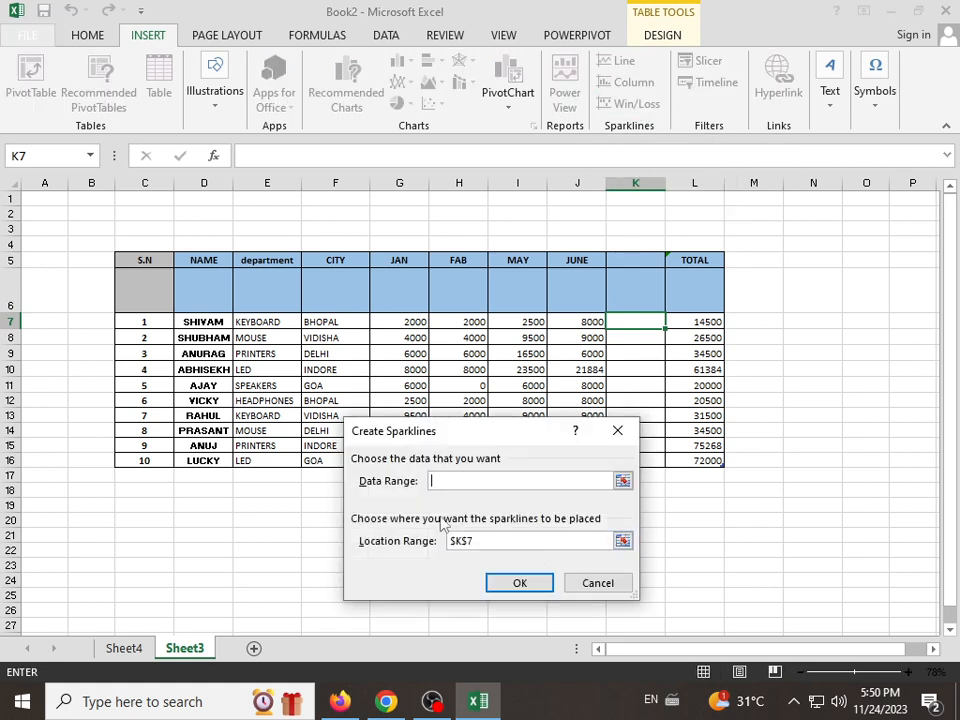
left_click_drag(405, 321, 586, 326)
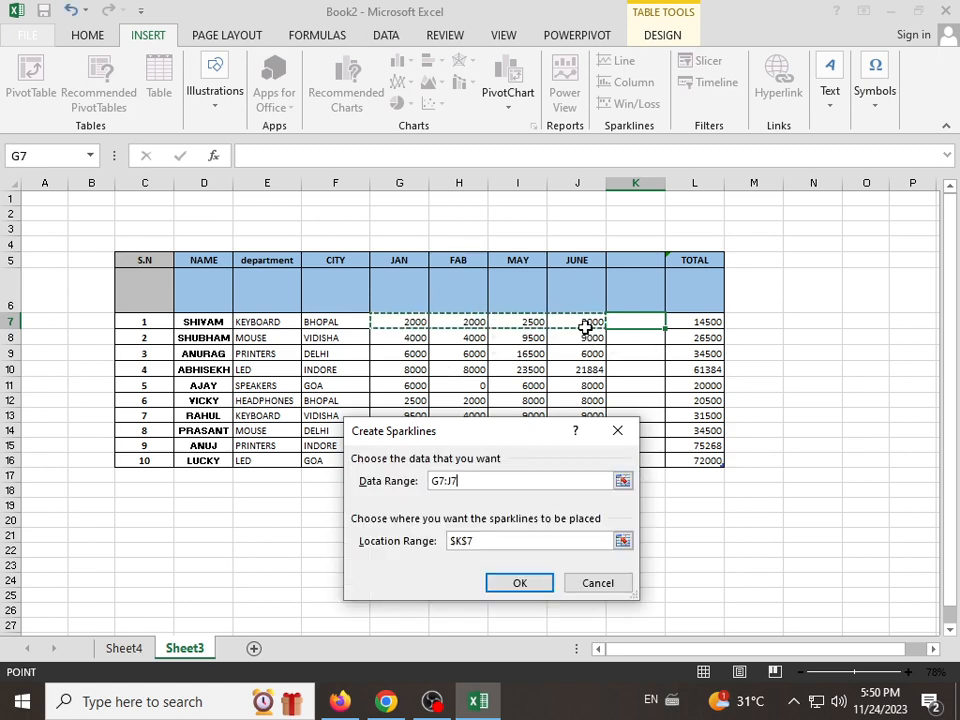
left_click(499, 584)
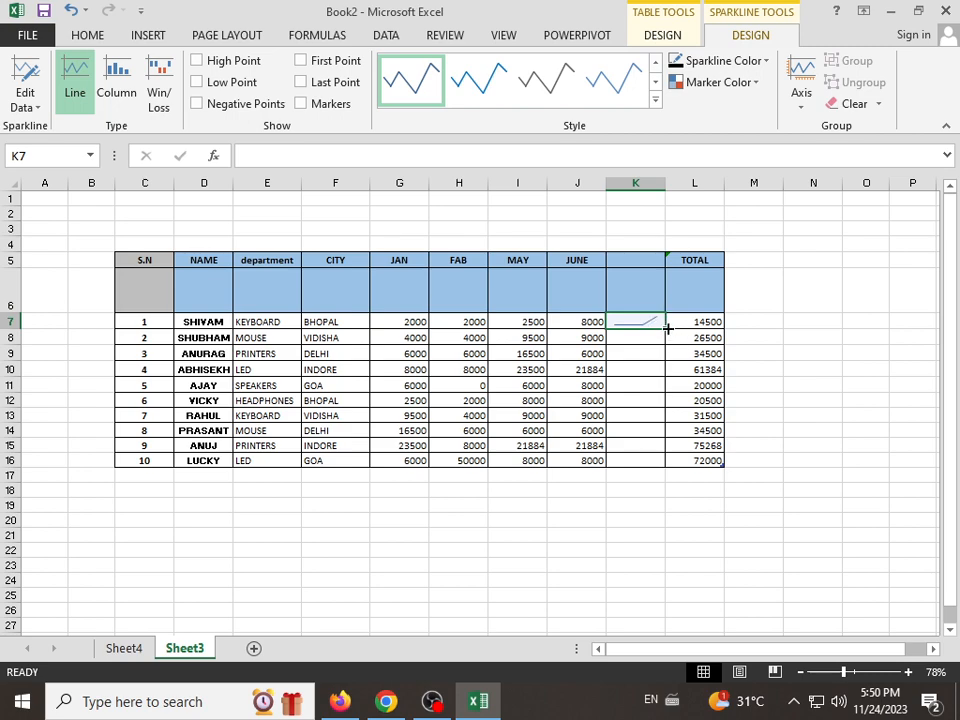
left_click_drag(667, 328, 673, 463)
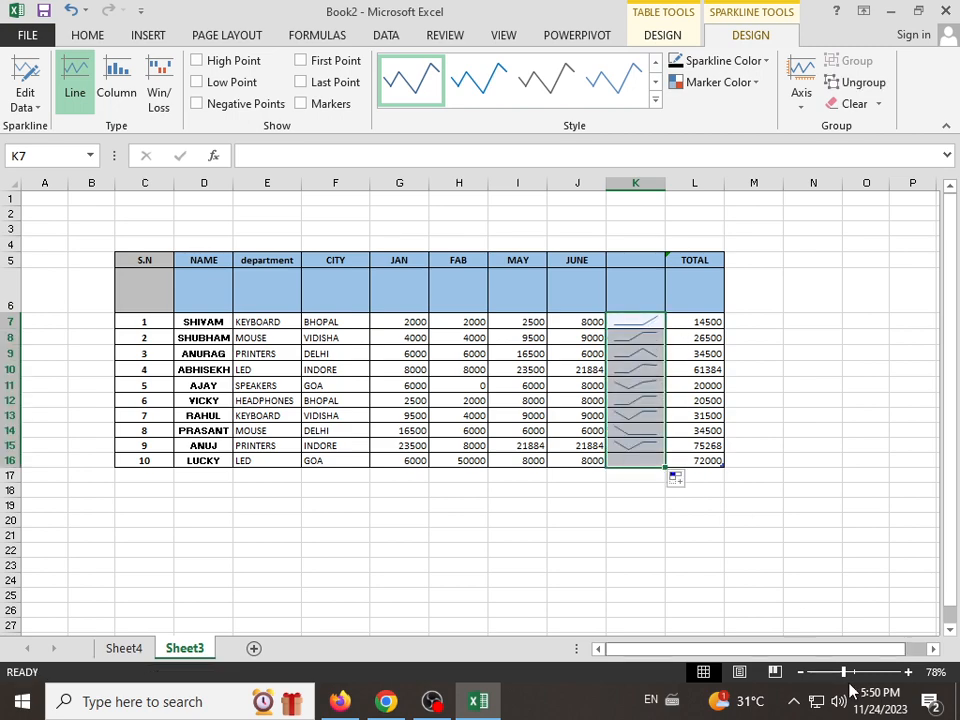
mouse_move(843, 672)
left_mouse_down()
mouse_move(860, 672)
mouse_move(842, 674)
mouse_move(850, 674)
left_mouse_up()
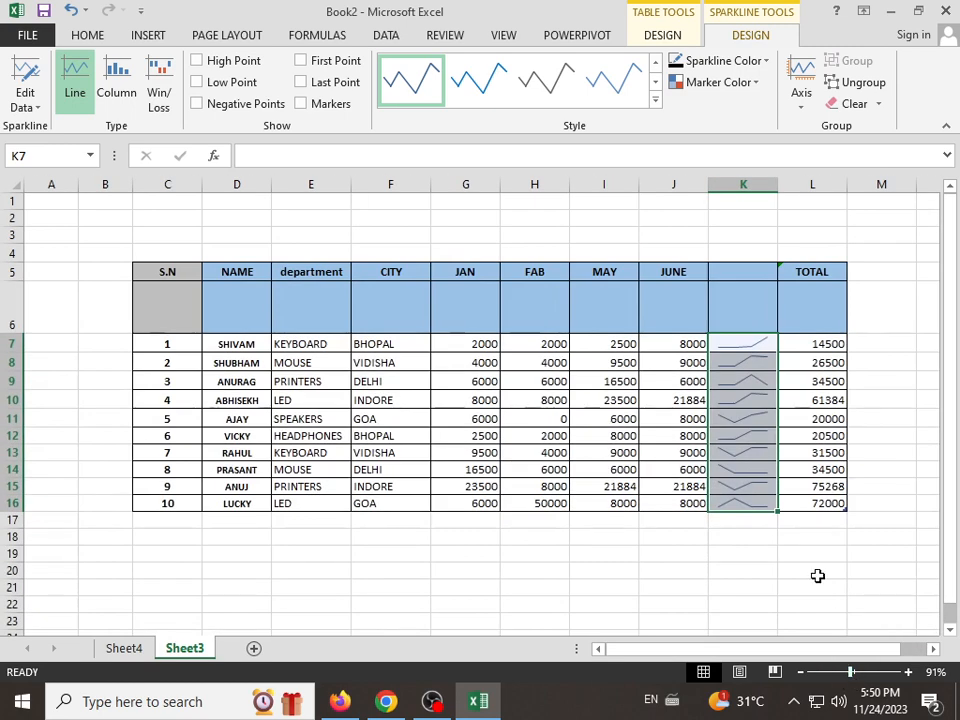
Step: Set the MAY value in cell I7 to 6000
left_click(730, 378)
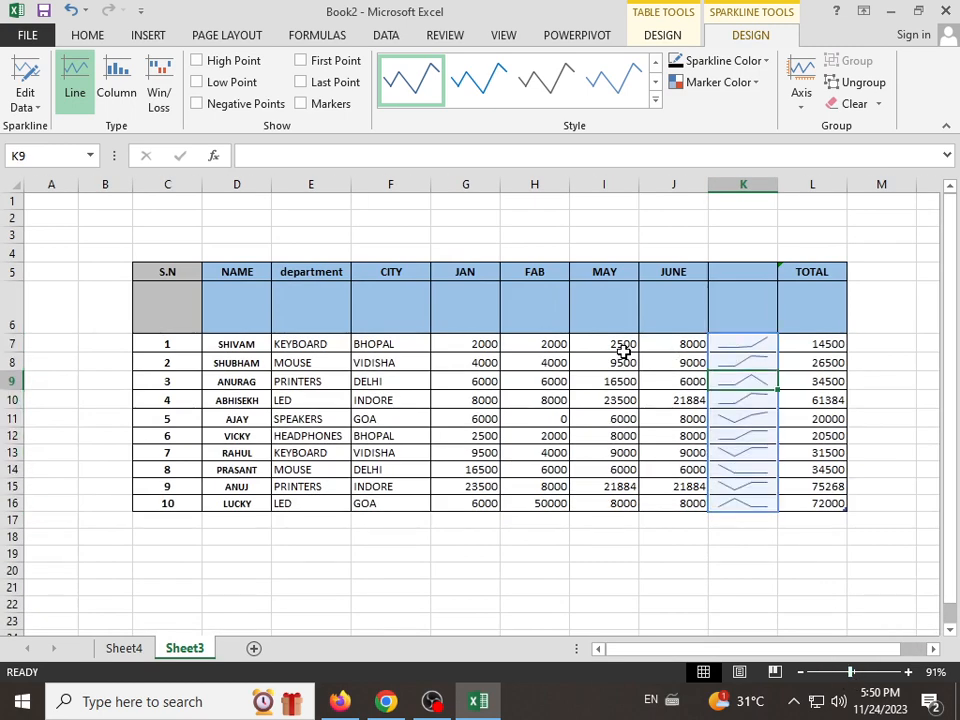
left_click(684, 346)
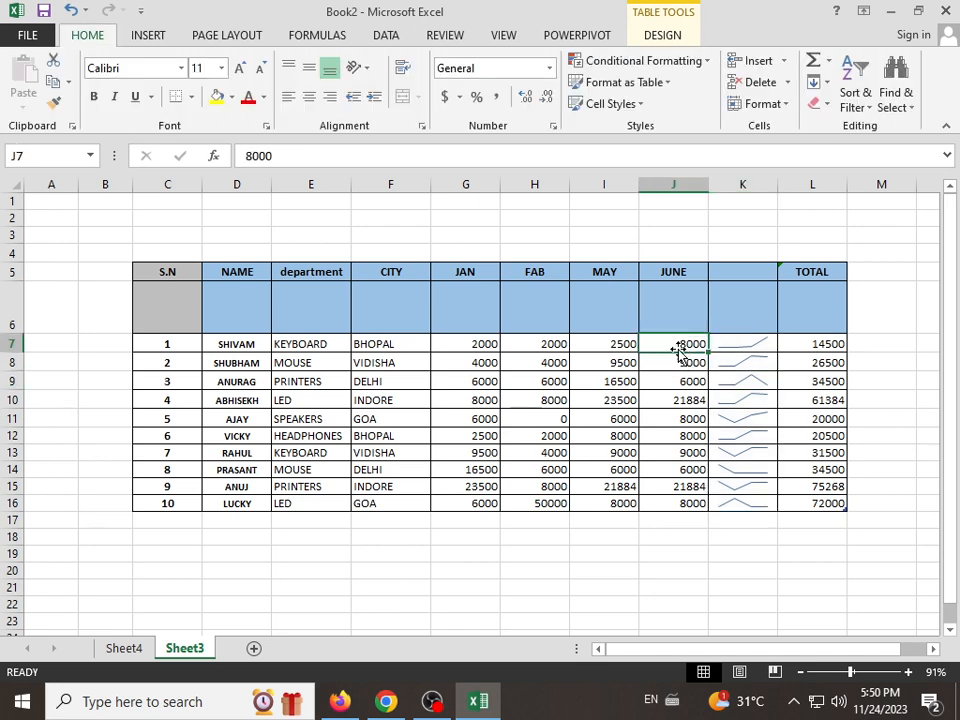
left_click(614, 346)
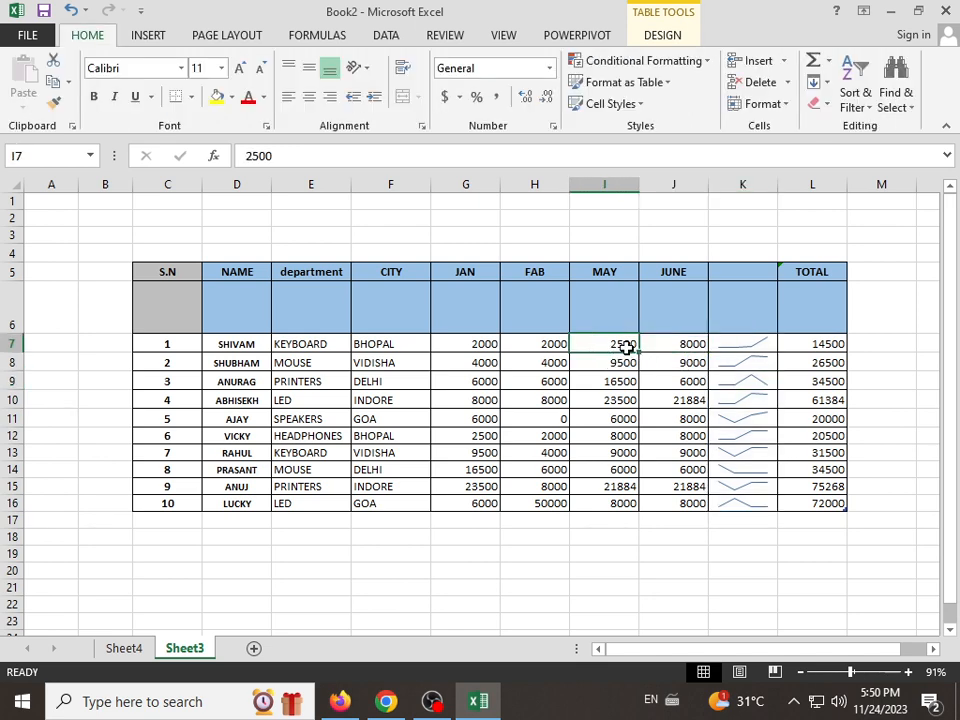
type("600")
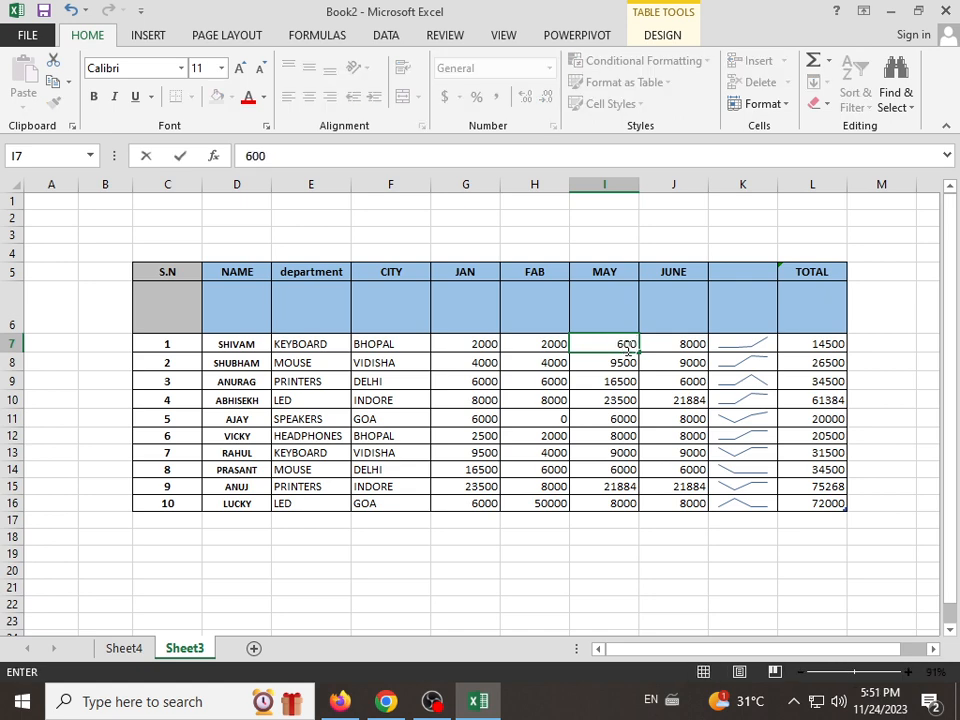
type("0")
key("Return")
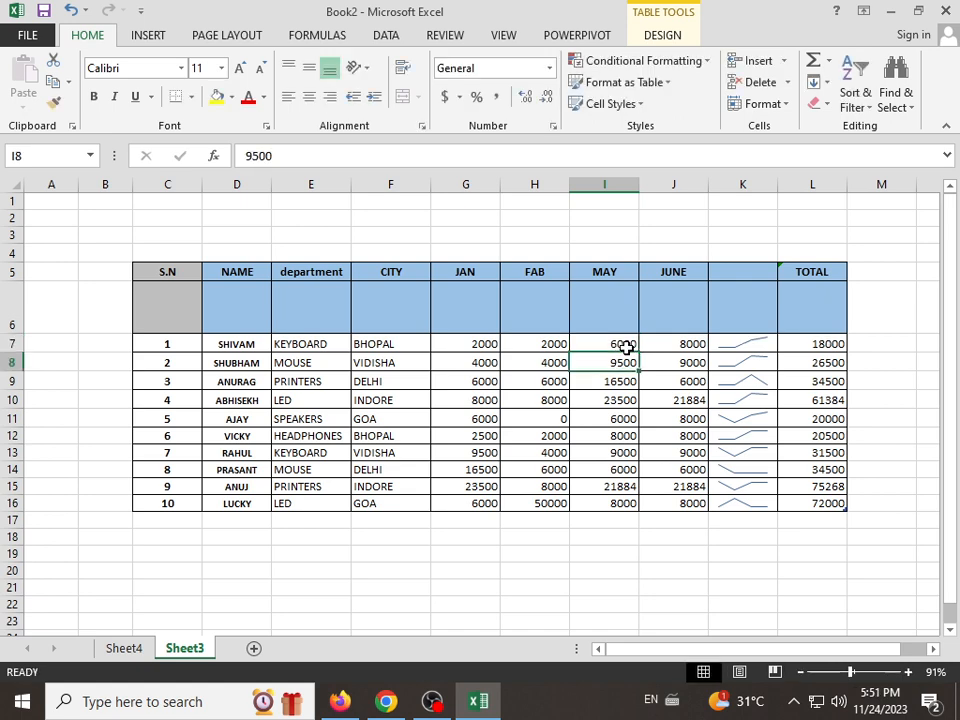
Step: Show high, low and negative points on the column K sparklines, trying the Markers option and turning it off again
left_click(749, 350)
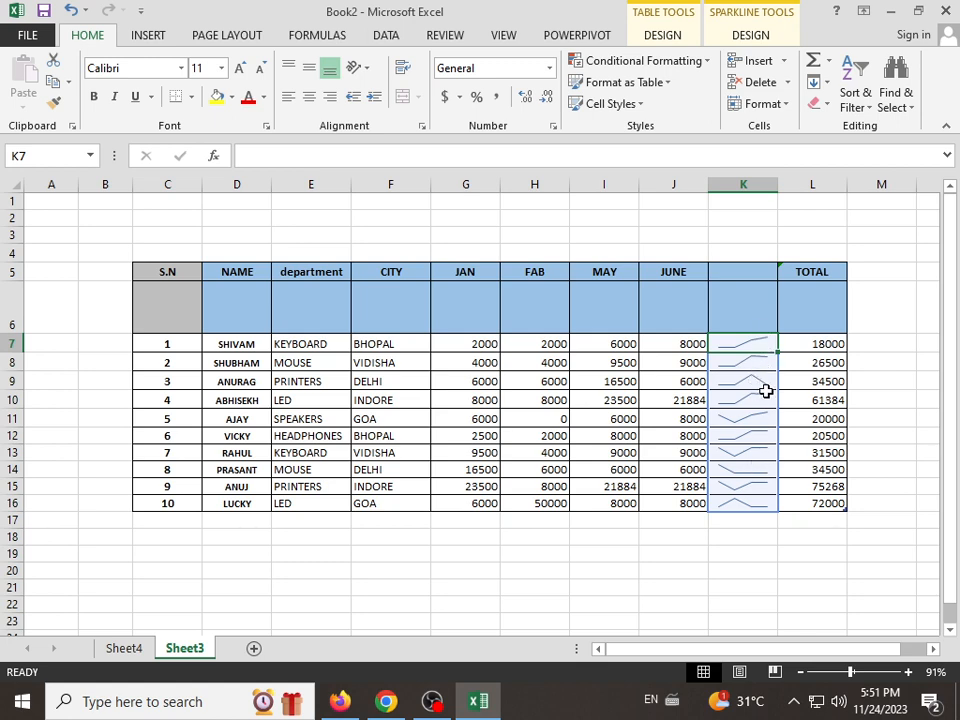
left_click(692, 37)
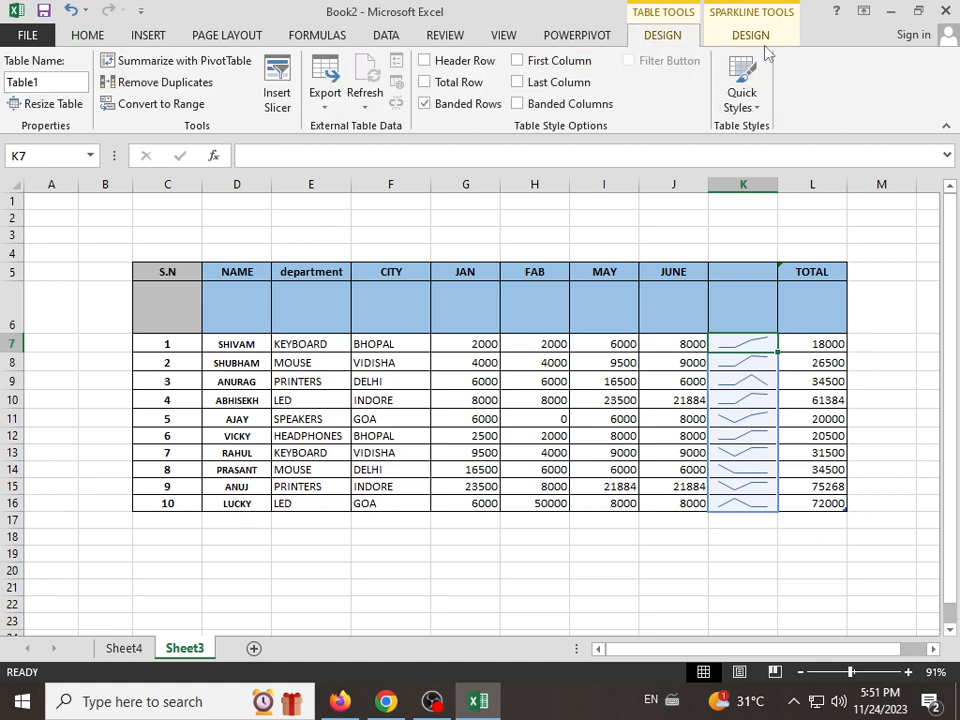
left_click(762, 37)
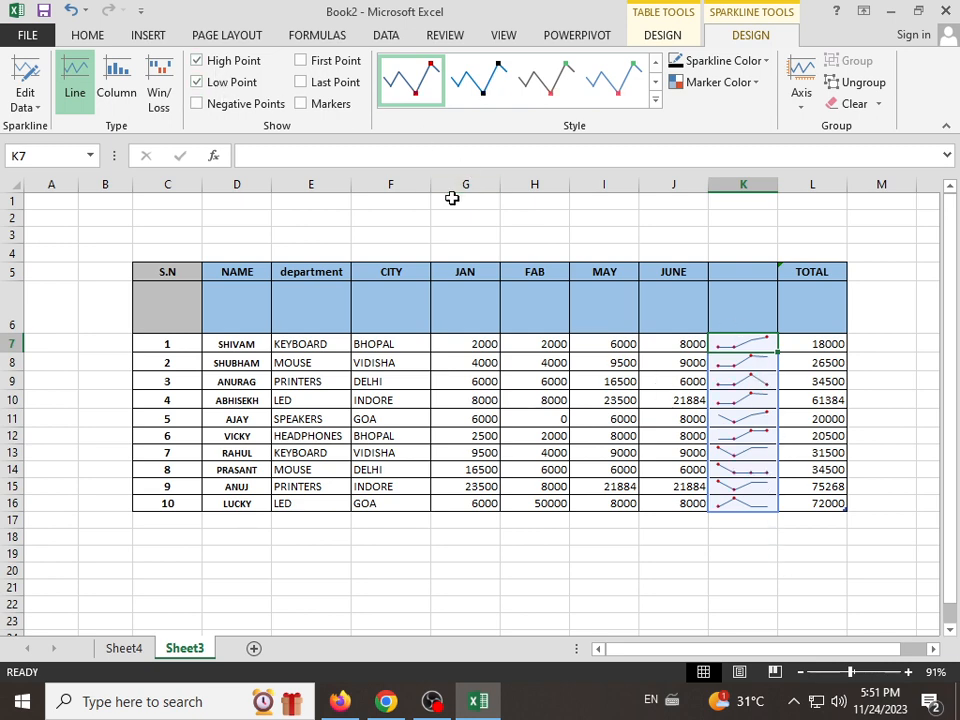
left_click(335, 107)
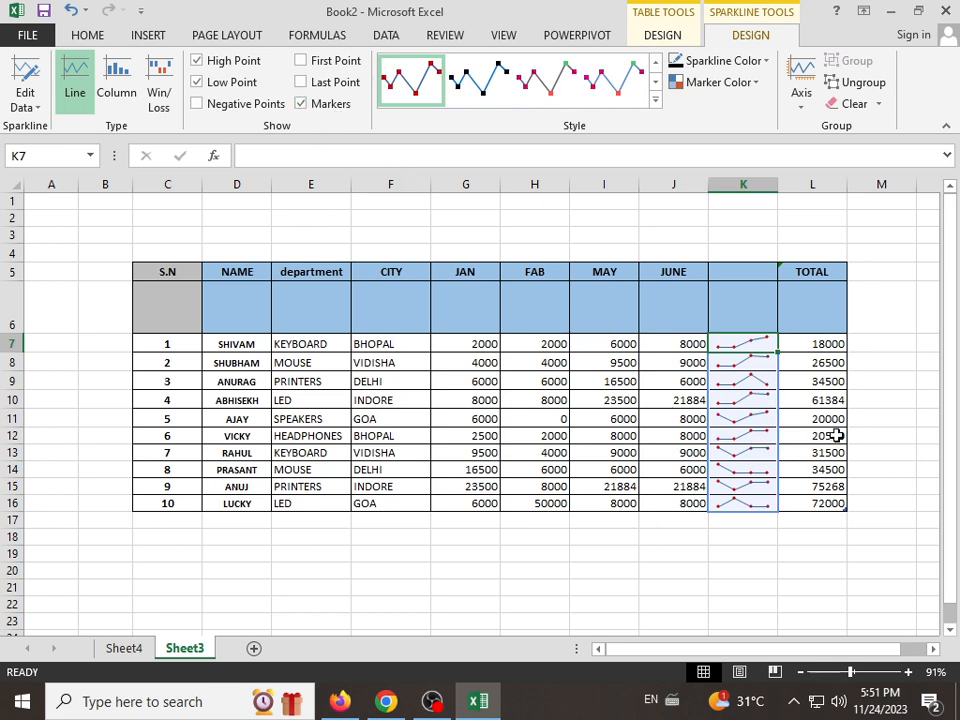
left_click(324, 110)
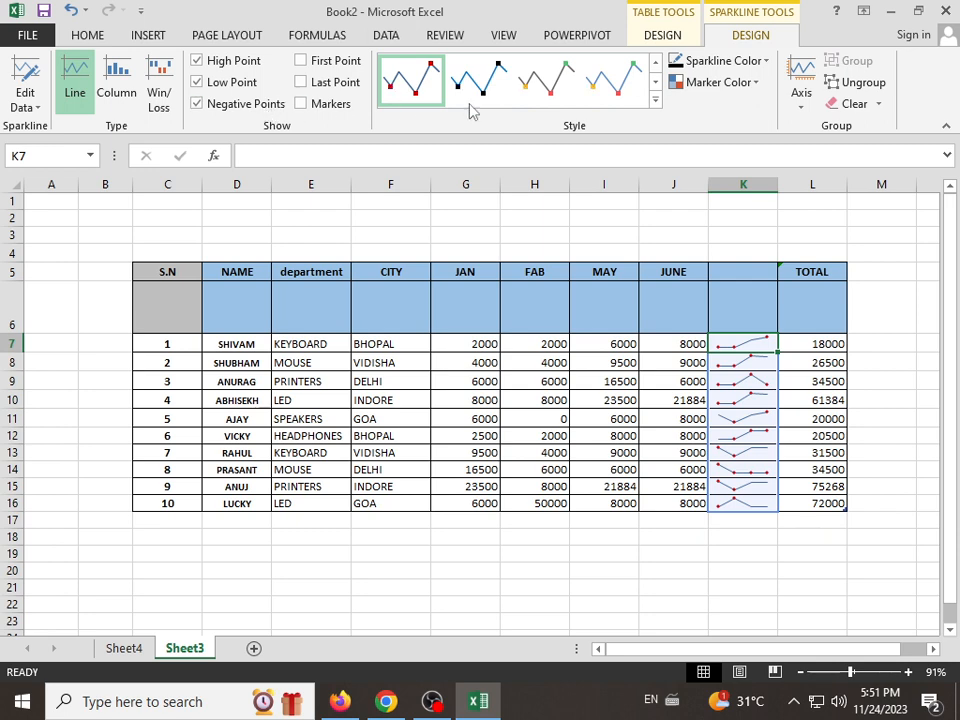
Step: Set the high point marker color of the column K sparklines to the gold theme color
left_click(735, 83)
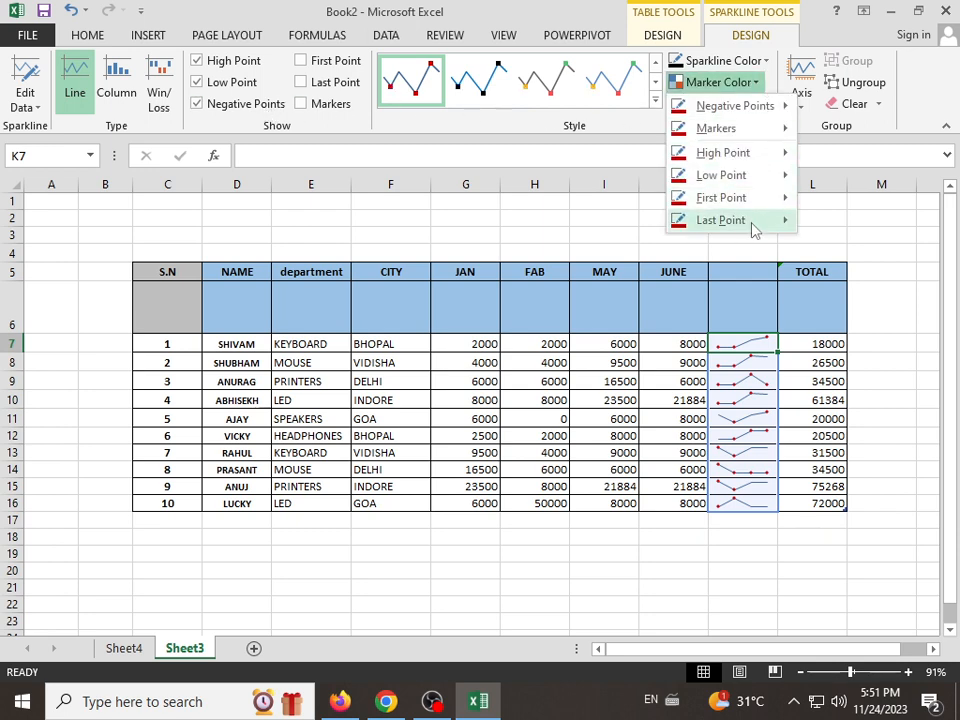
mouse_move(730, 152)
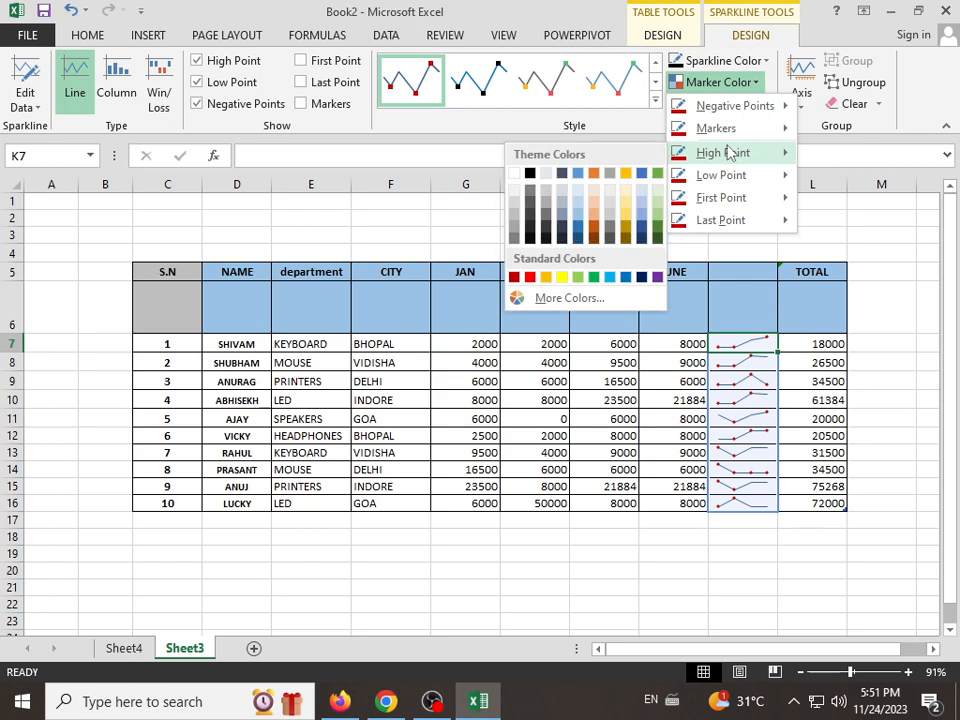
left_click(625, 174)
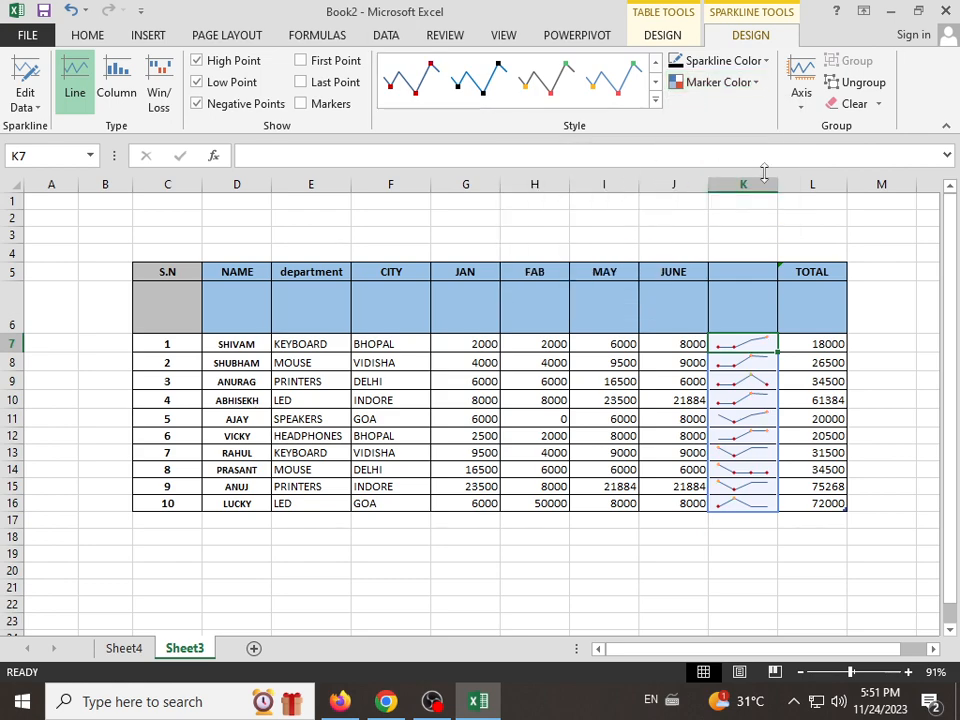
left_click(908, 673)
left_click(908, 673)
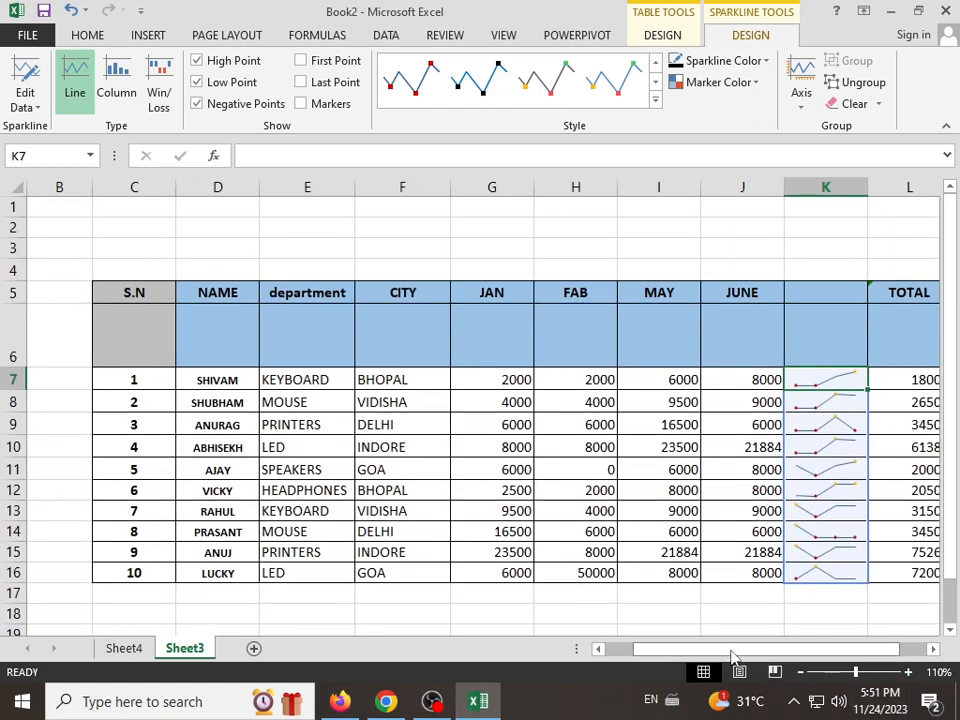
left_click_drag(732, 656, 745, 656)
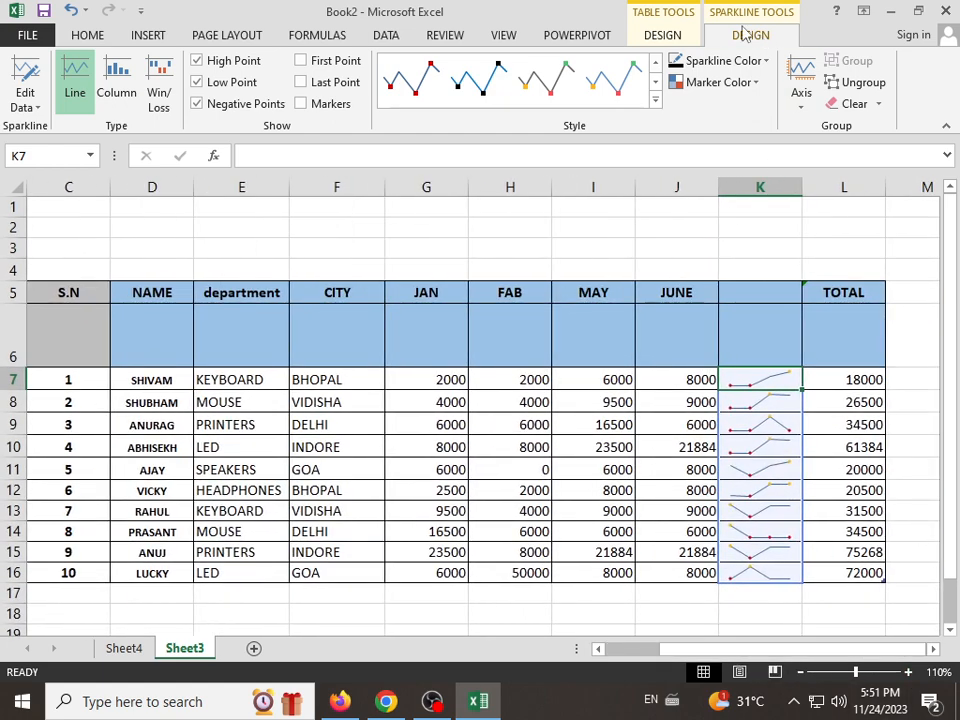
left_click(663, 37)
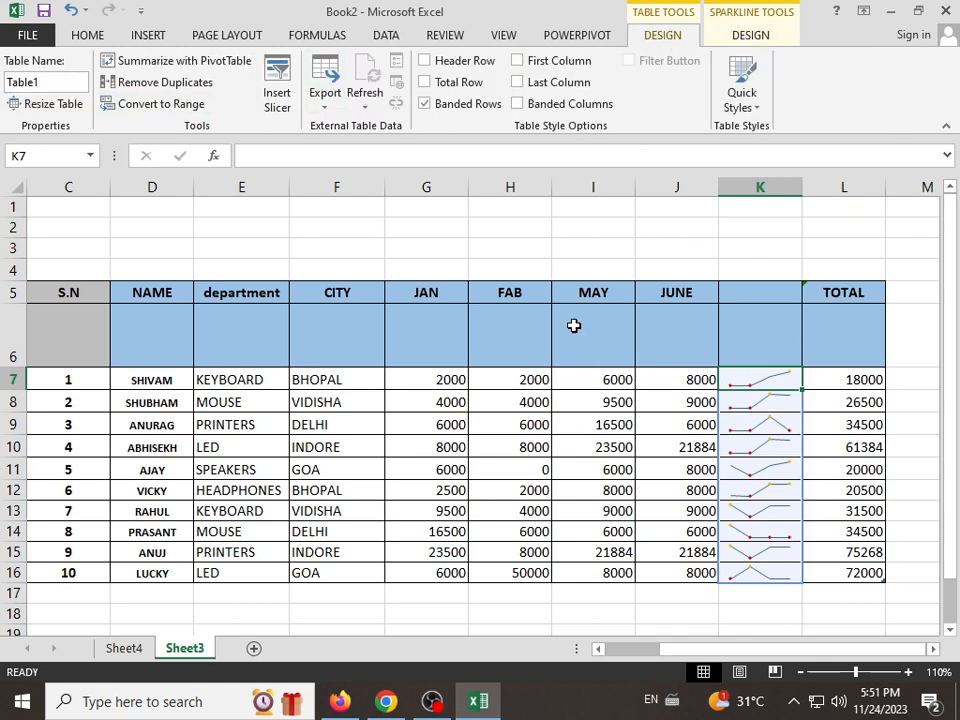
left_click(750, 35)
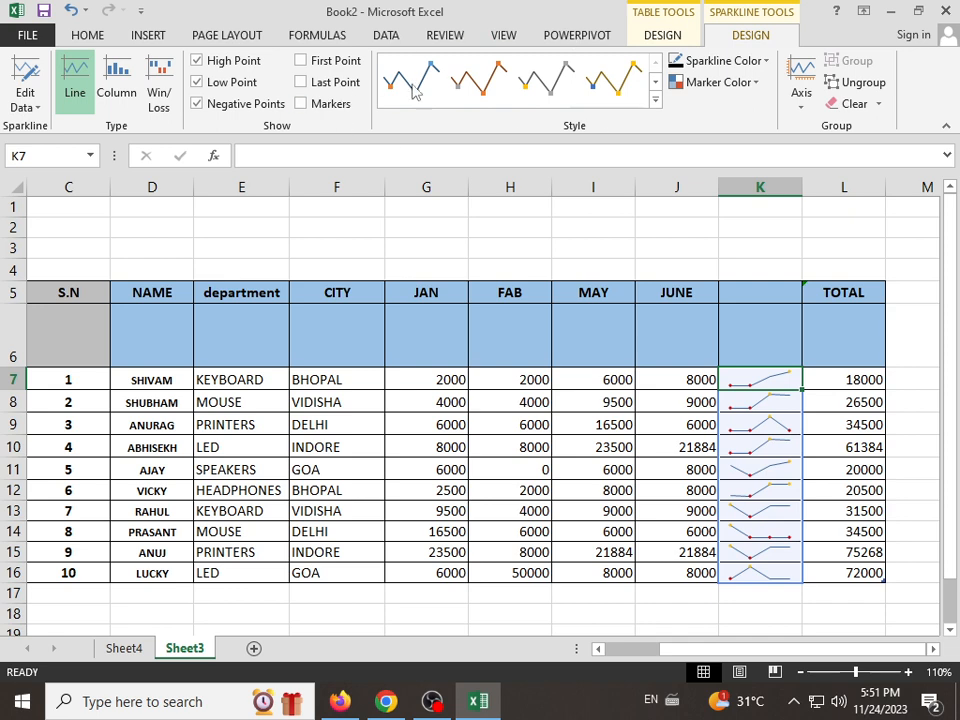
left_click(778, 439)
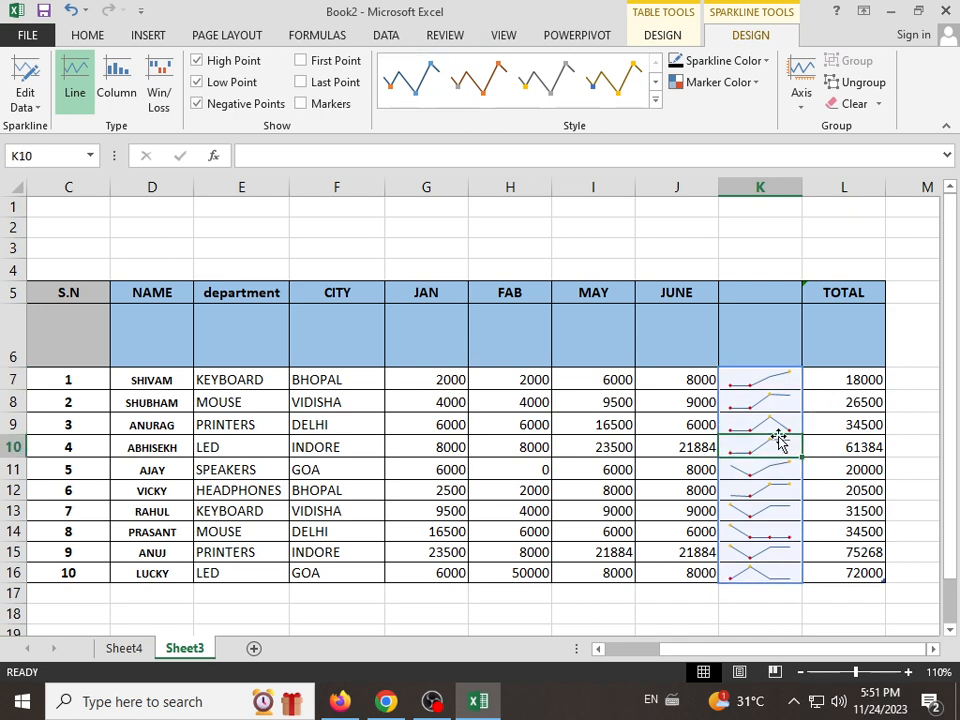
Step: Insert a column sparkline in cell K7 using G7:J7 as the data range
left_click(765, 379)
left_click(121, 32)
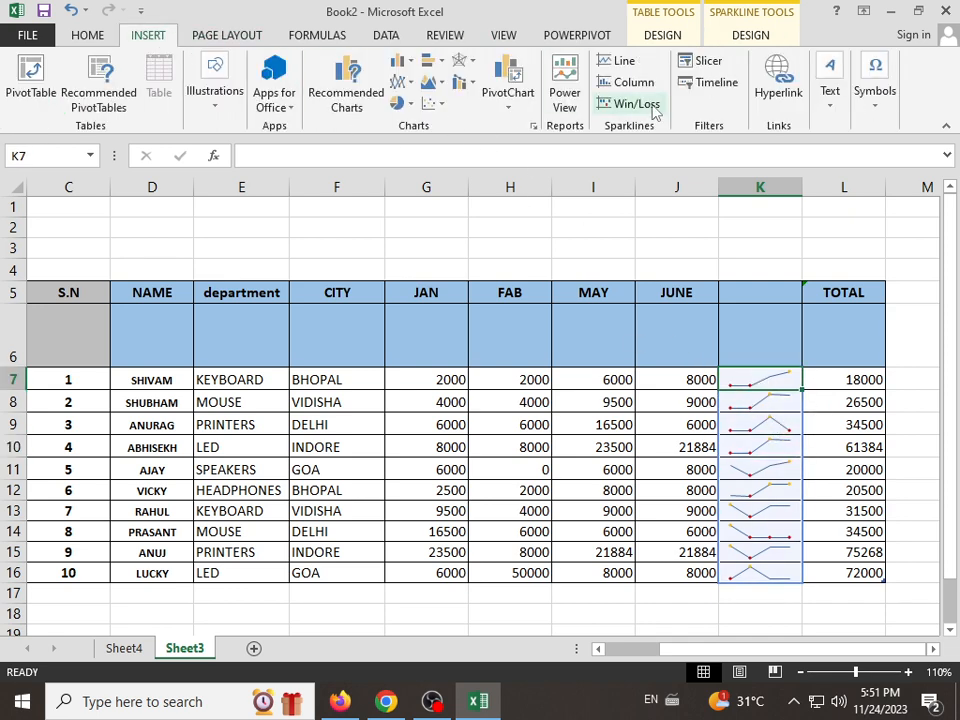
left_click(633, 82)
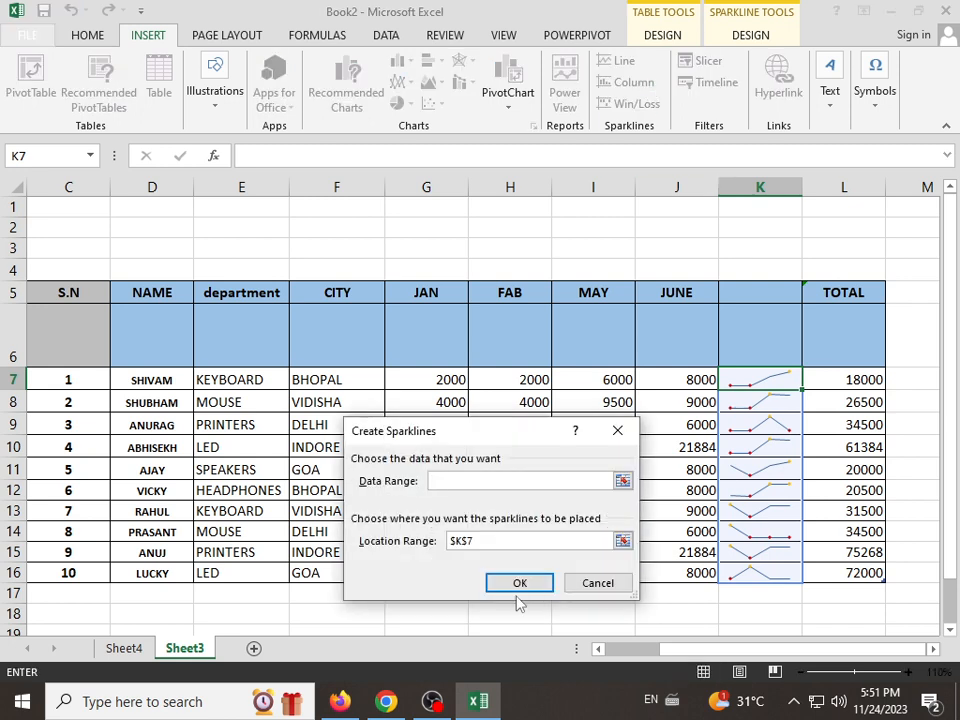
left_click_drag(456, 440, 441, 486)
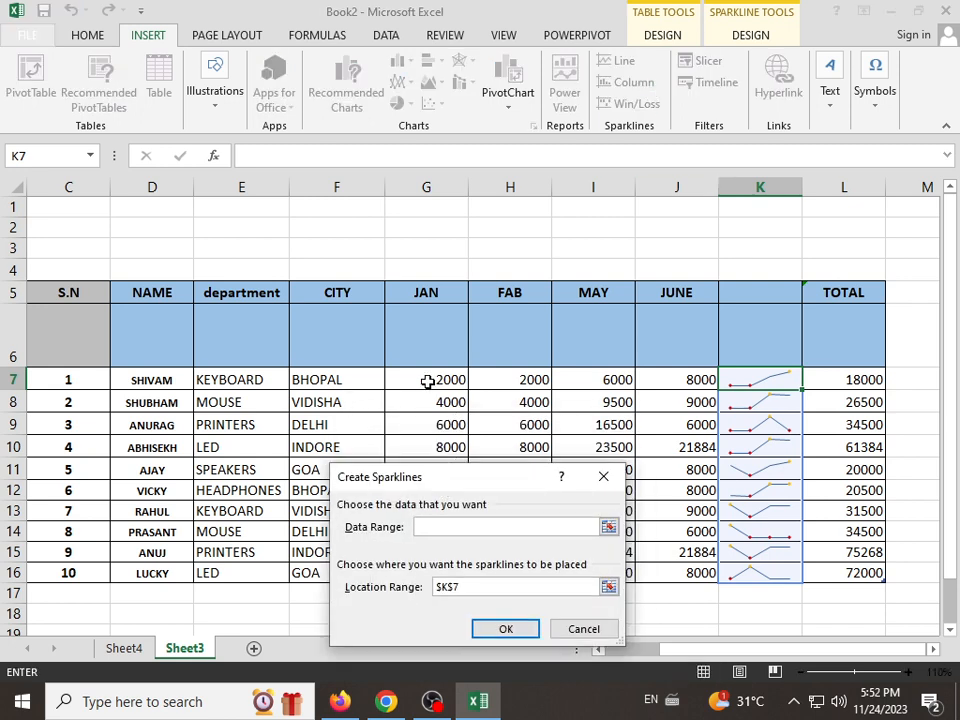
left_click_drag(427, 381, 703, 381)
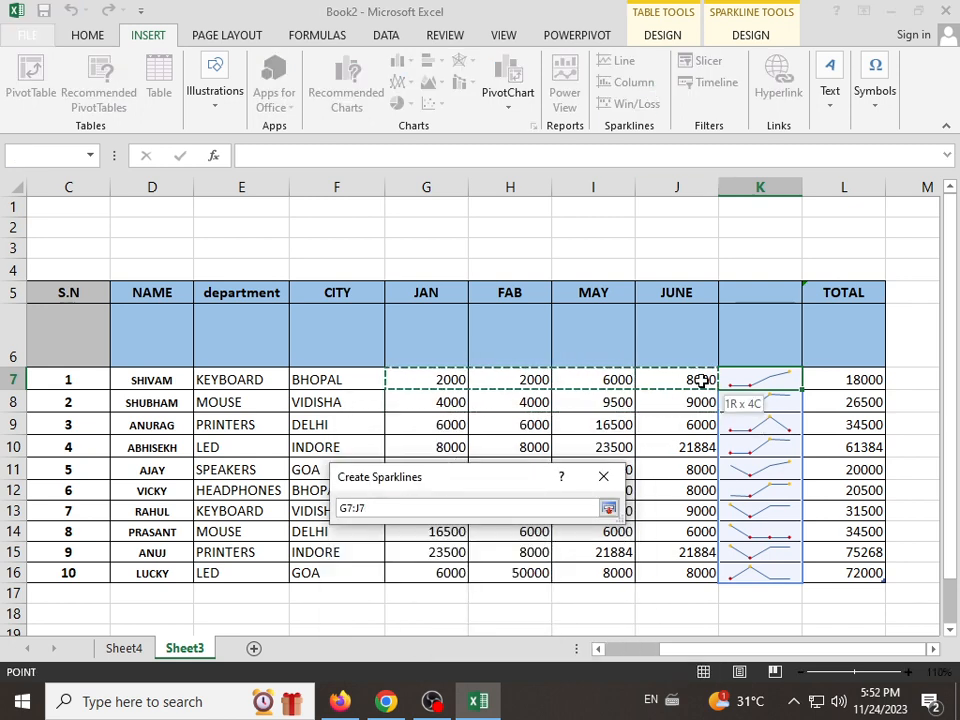
left_click(506, 568)
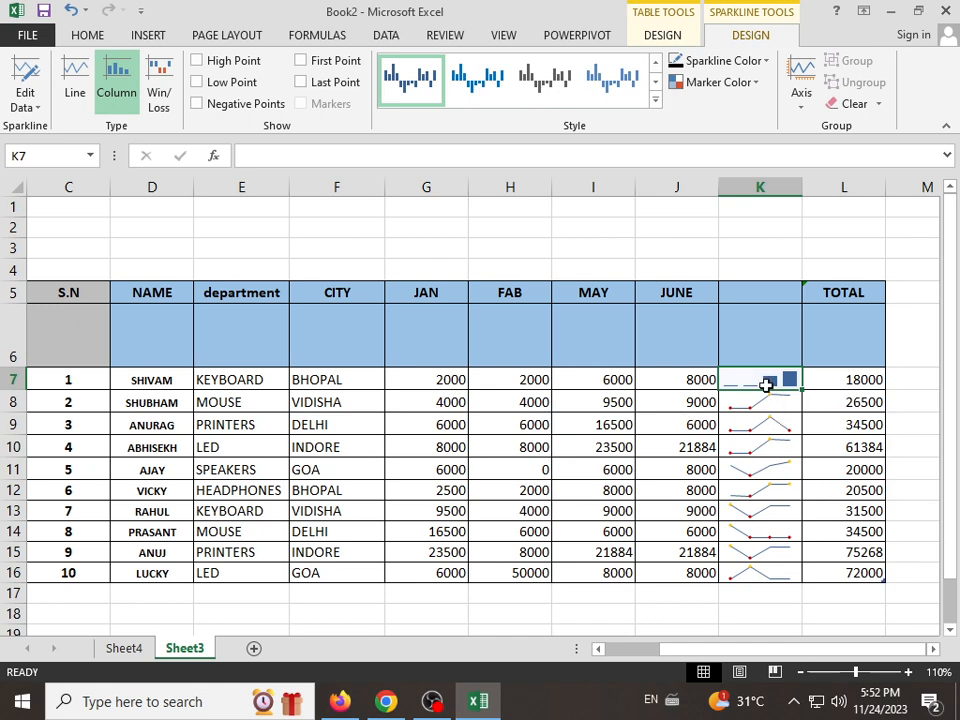
Step: Set the MAY value in cell I7 to 8500 and select the sparkline cells K7:K16
left_click(604, 385)
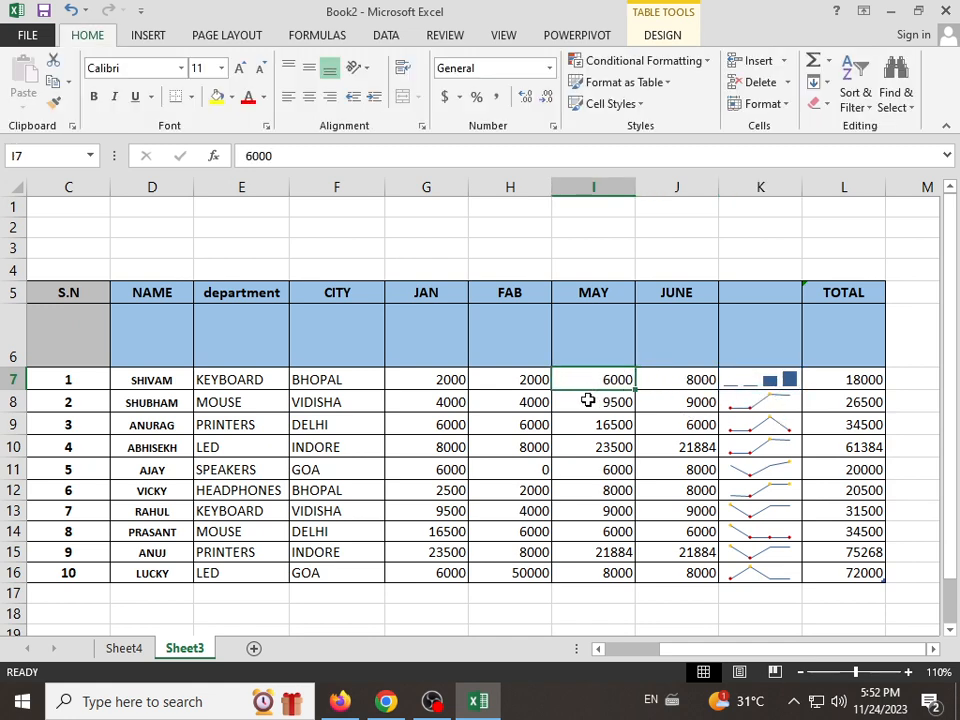
type("85")
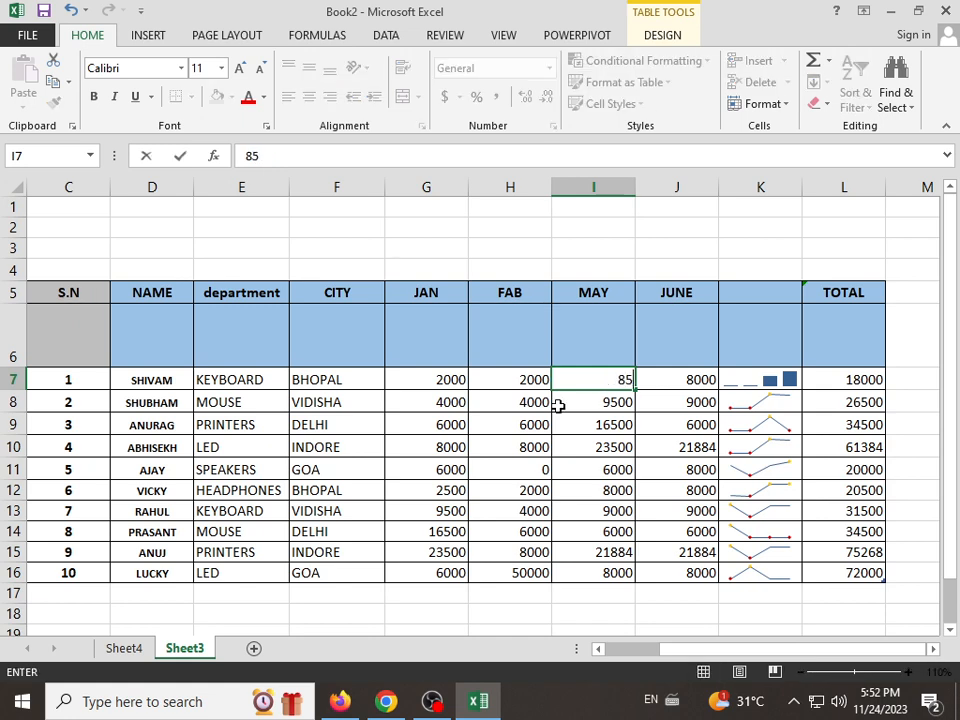
type("00")
key("Return")
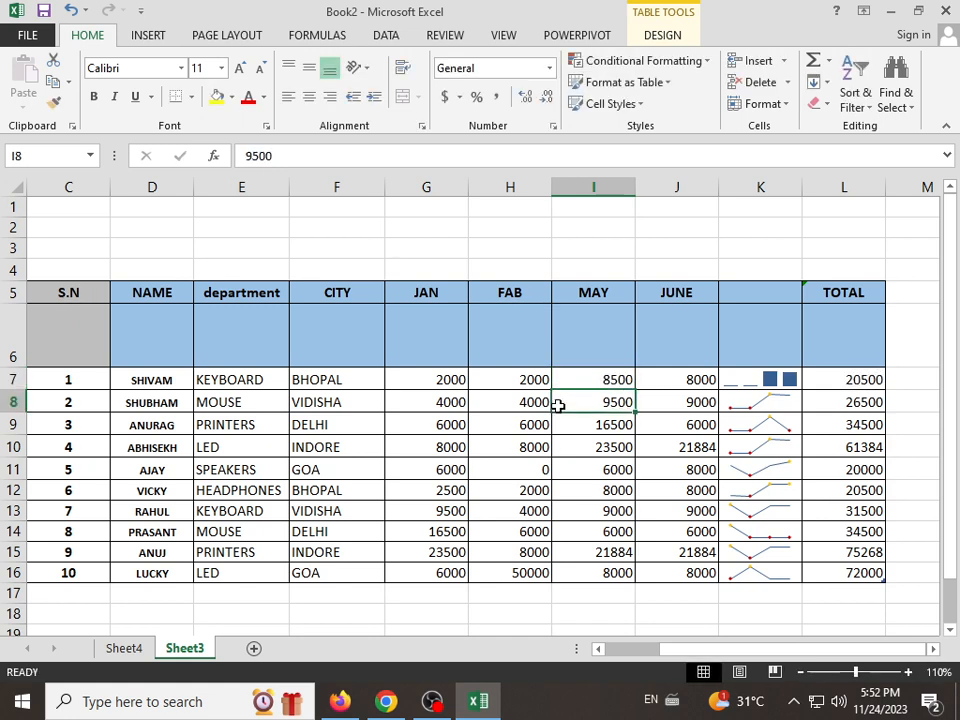
left_click_drag(786, 377, 785, 571)
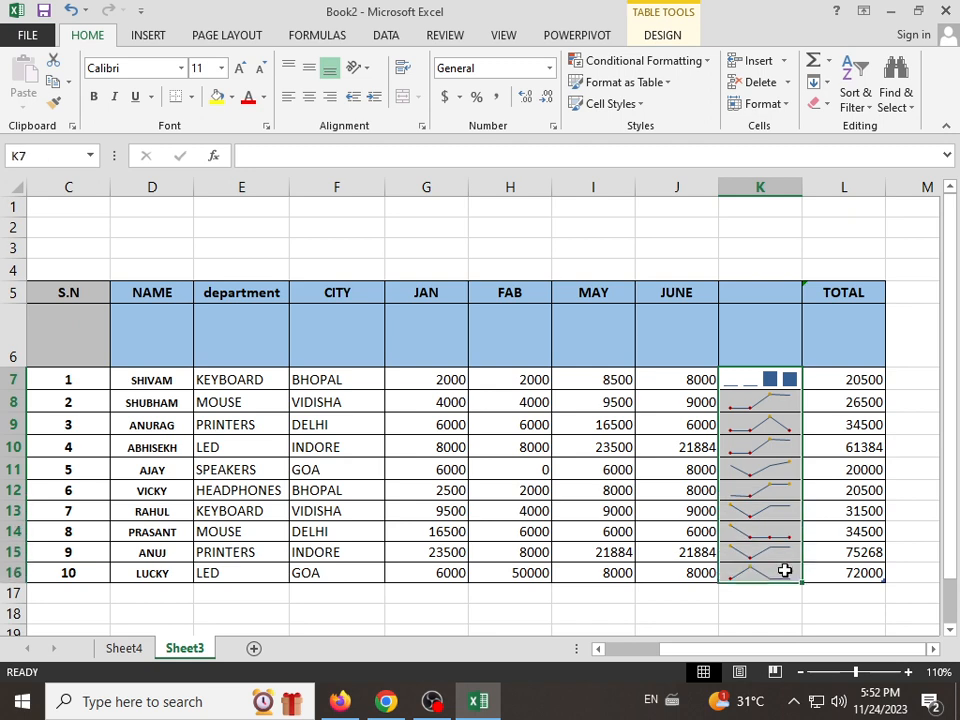
Step: Insert slicers for Column2, Column3, Column5 and Column6 of the sales table
left_click(662, 385)
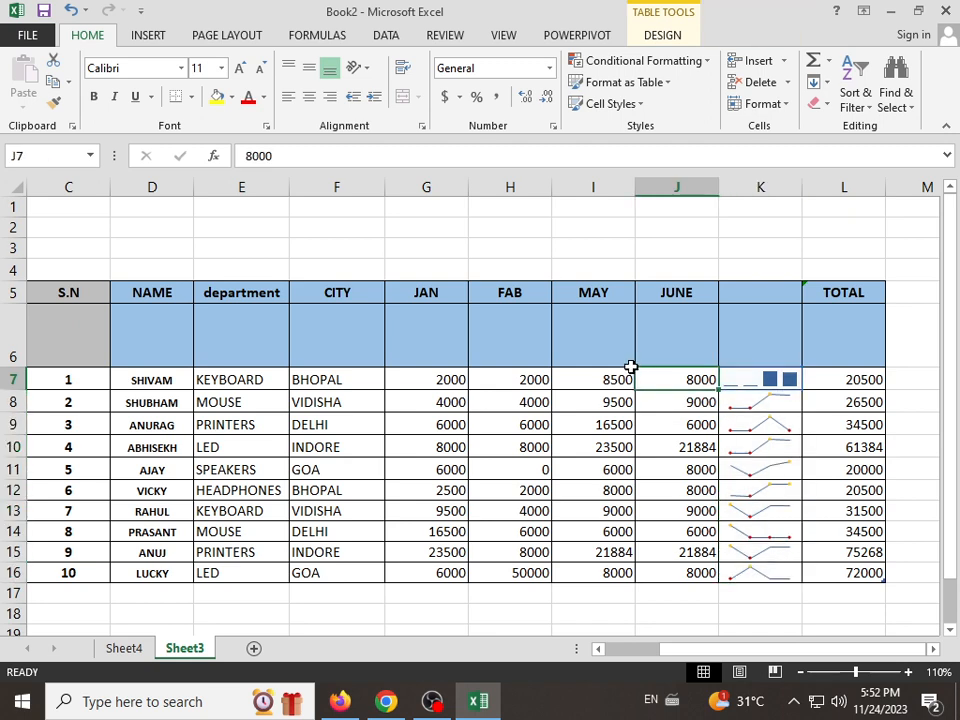
left_click(147, 36)
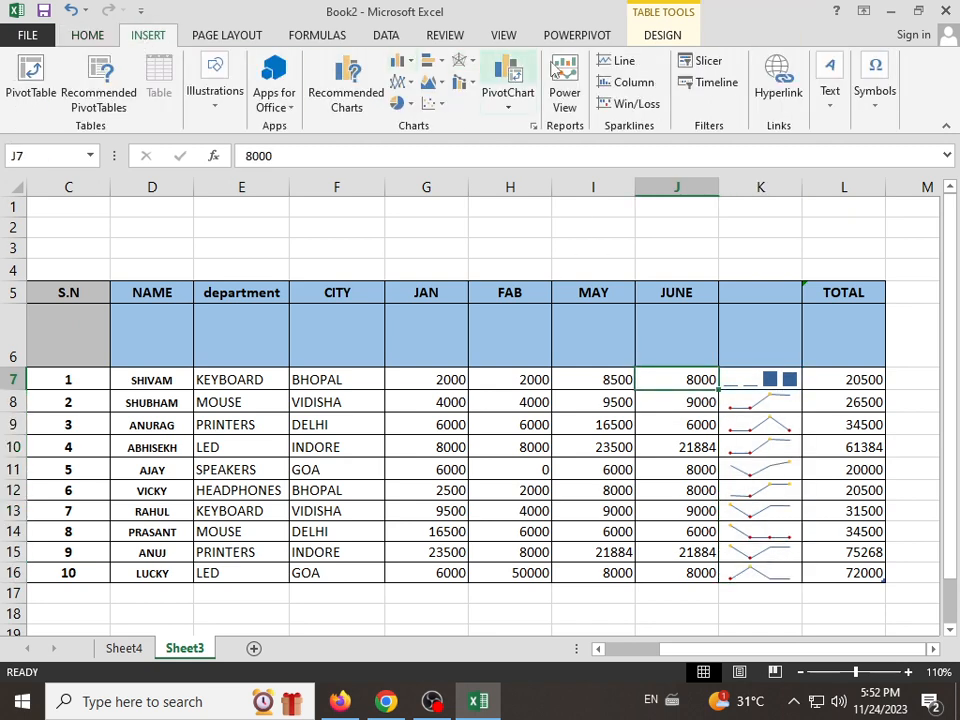
left_click(708, 64)
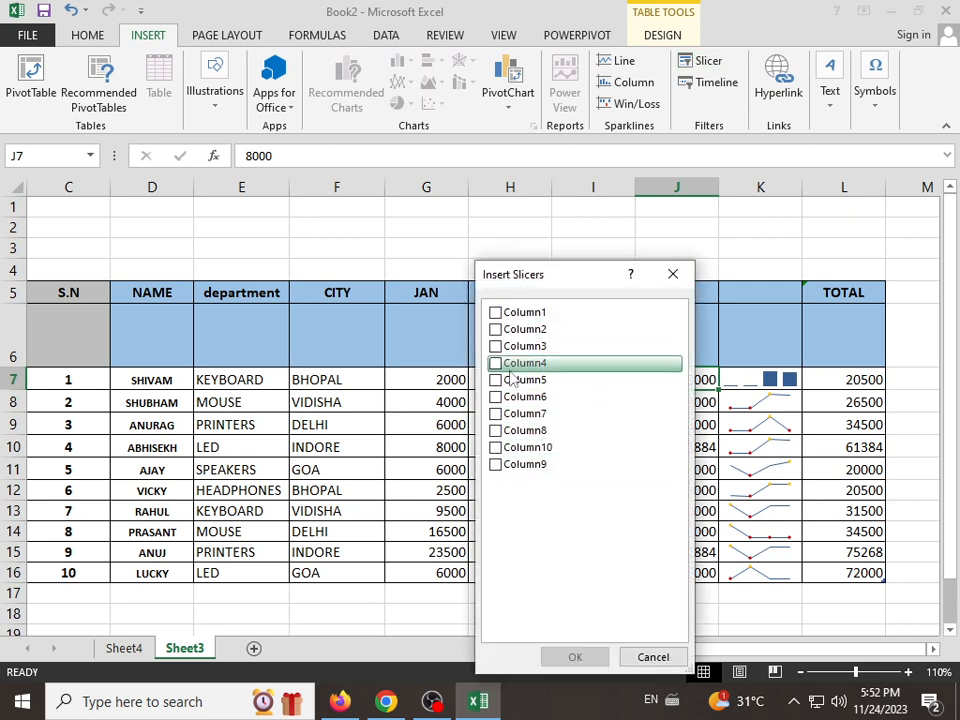
left_click(495, 330)
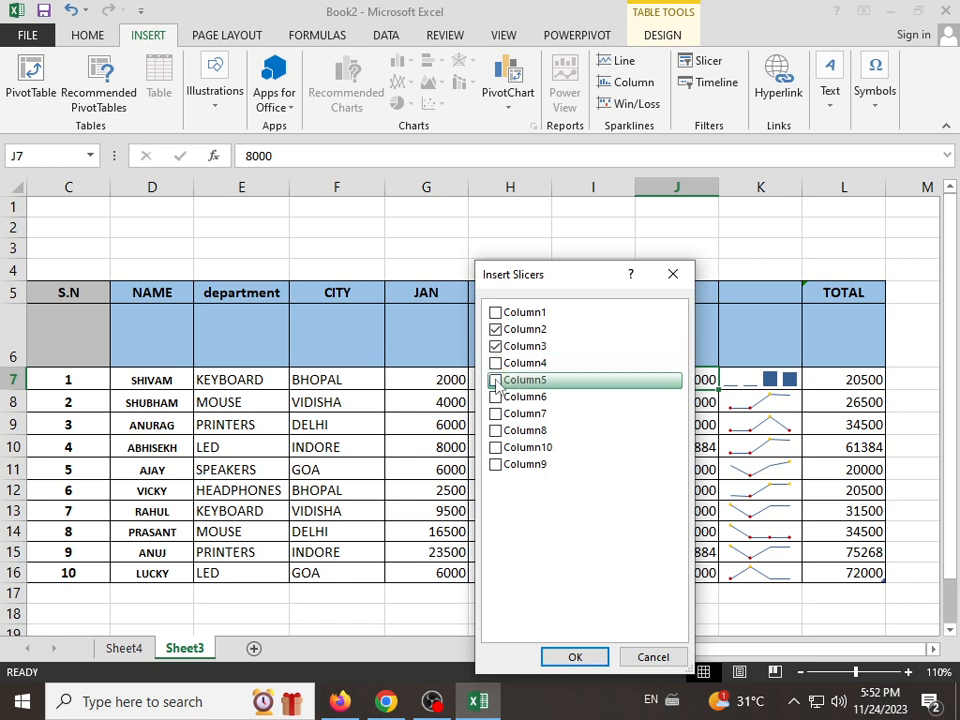
left_click(495, 380)
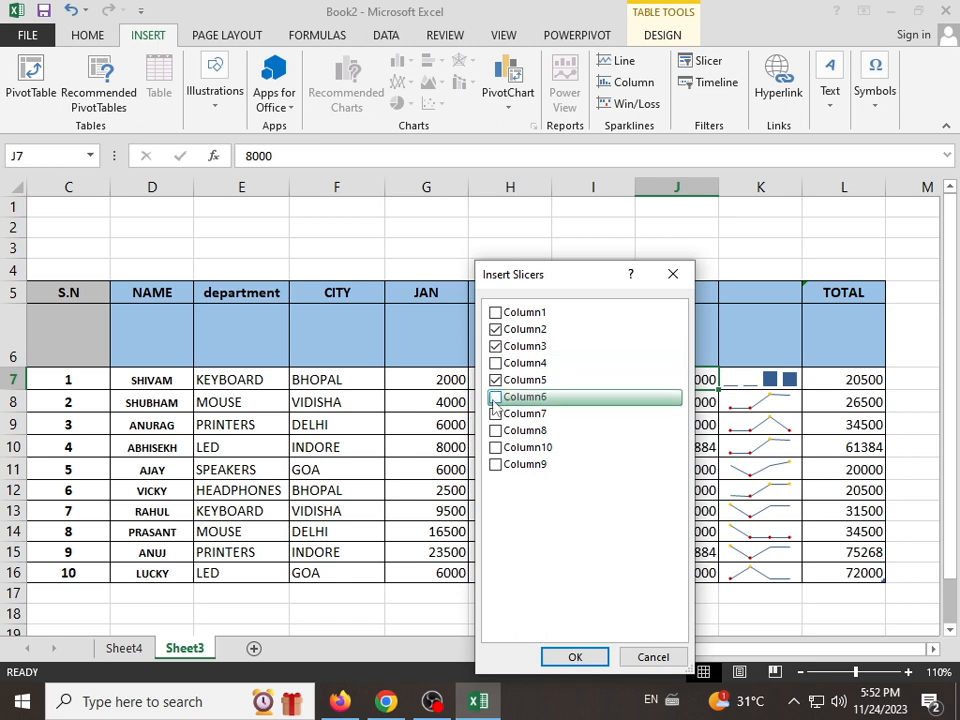
left_click(495, 397)
left_click(572, 657)
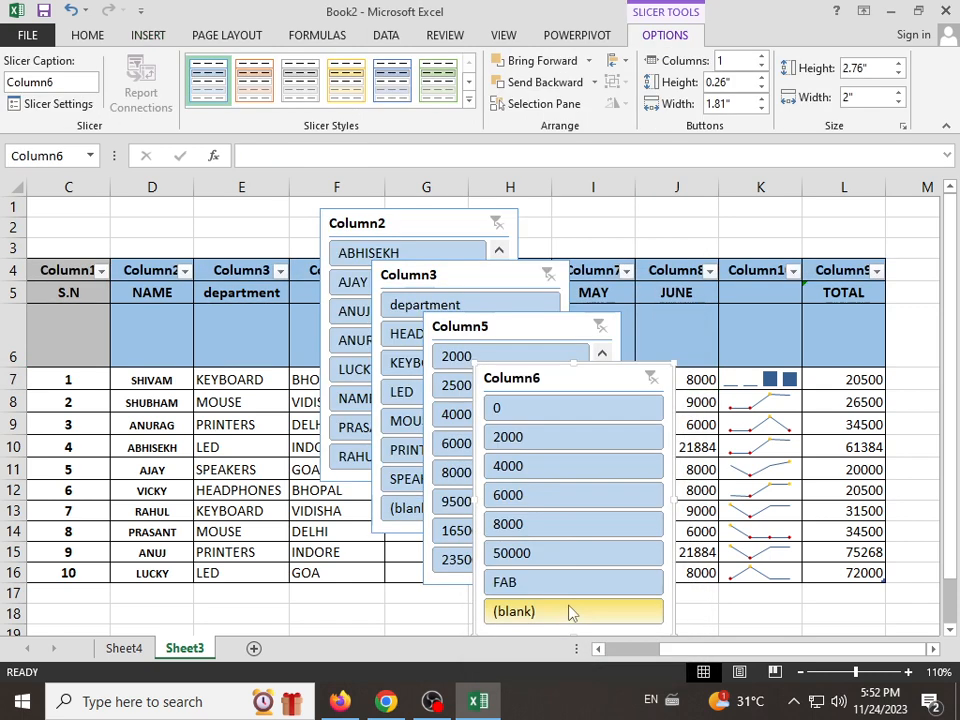
Step: Spread the overlapping Column6, Column5 and Column2 slicers apart across the sales table
left_click_drag(494, 392, 680, 317)
left_click_drag(529, 338, 602, 308)
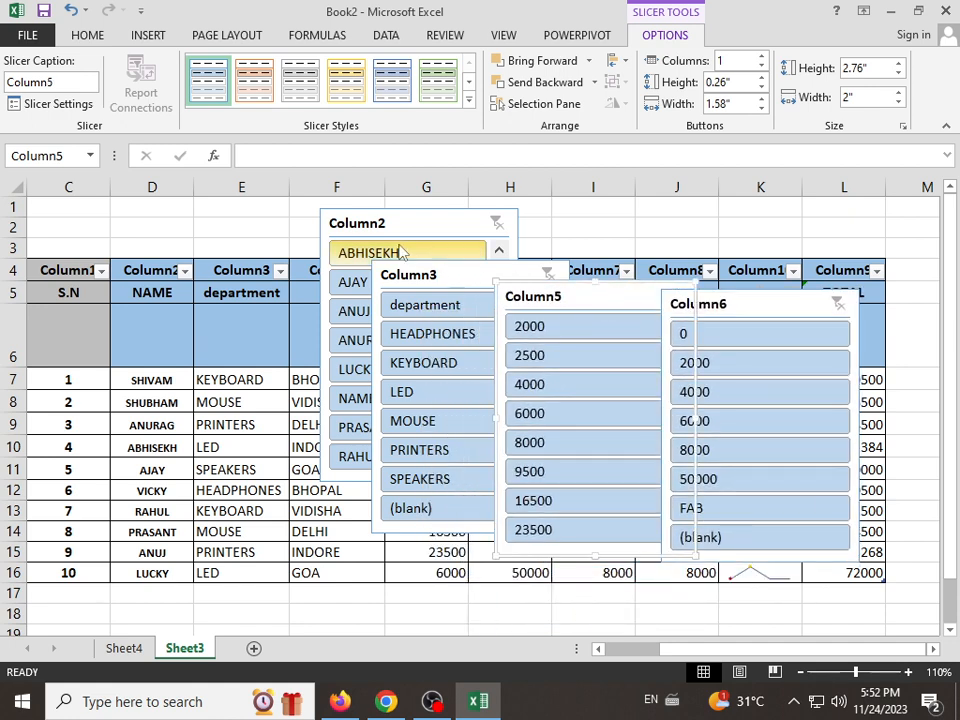
left_click_drag(385, 223, 258, 297)
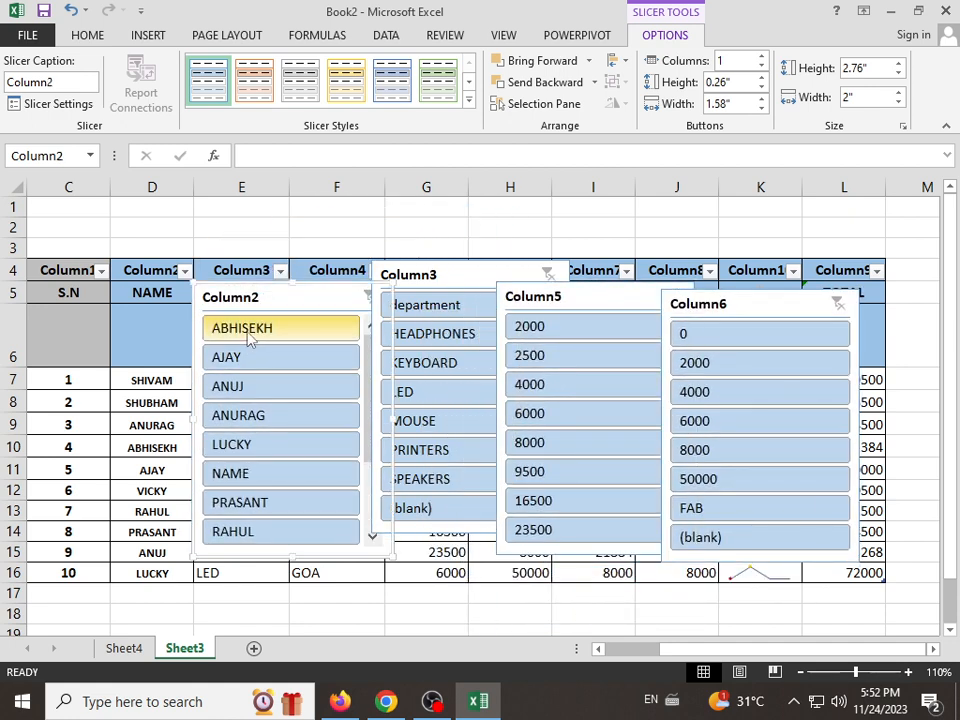
Step: Filter the table to the first name listed in the Column2 slicer and shift the Column3 slicer slightly
left_click(248, 332)
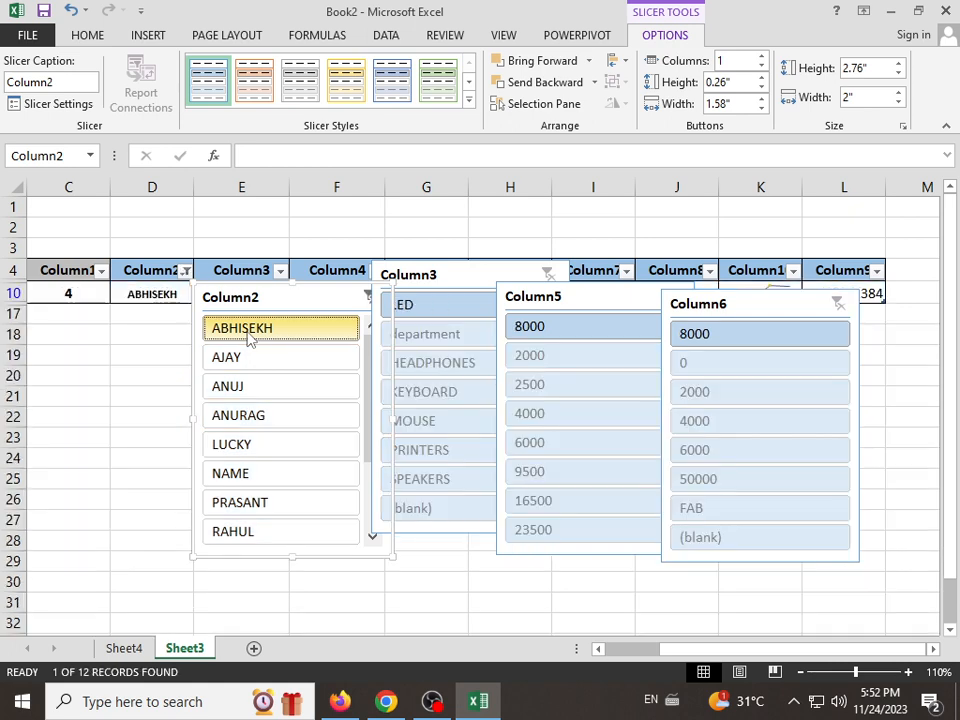
left_click(496, 281)
left_click_drag(496, 281, 501, 277)
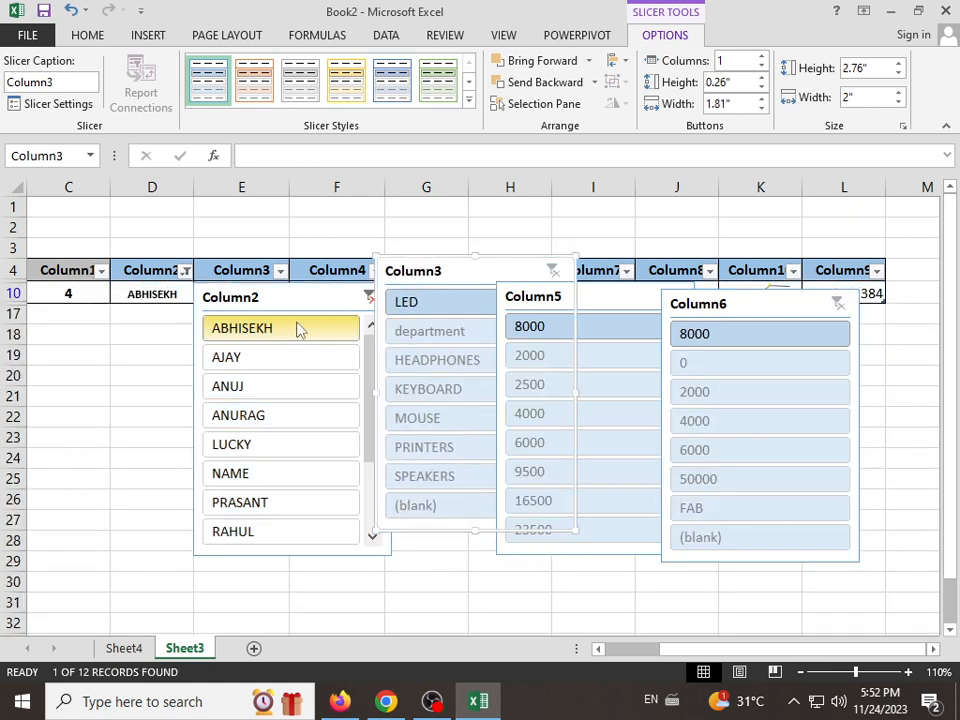
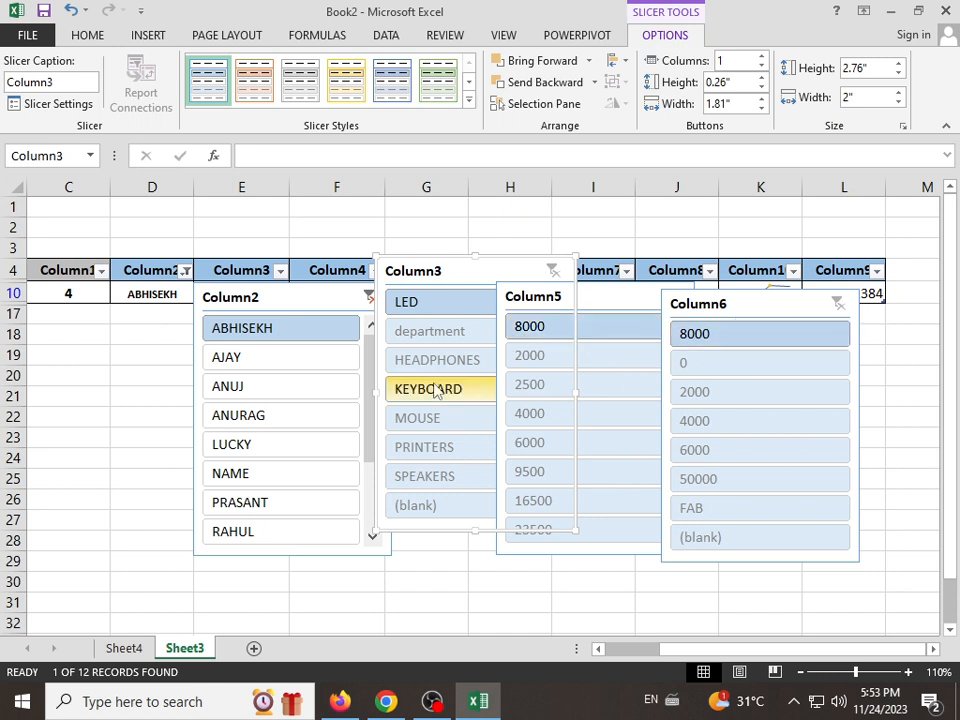
Step: Filter the table by several names in the Column2 slicer and by department in the Column3 slicer, clearing both filters
left_click(258, 397)
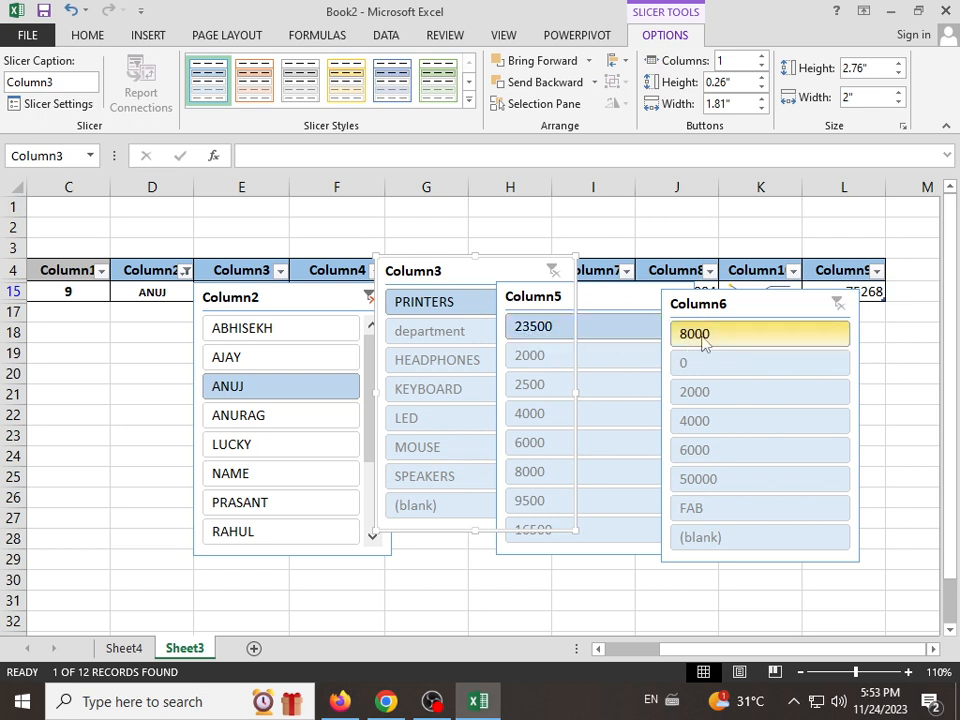
left_click(313, 452)
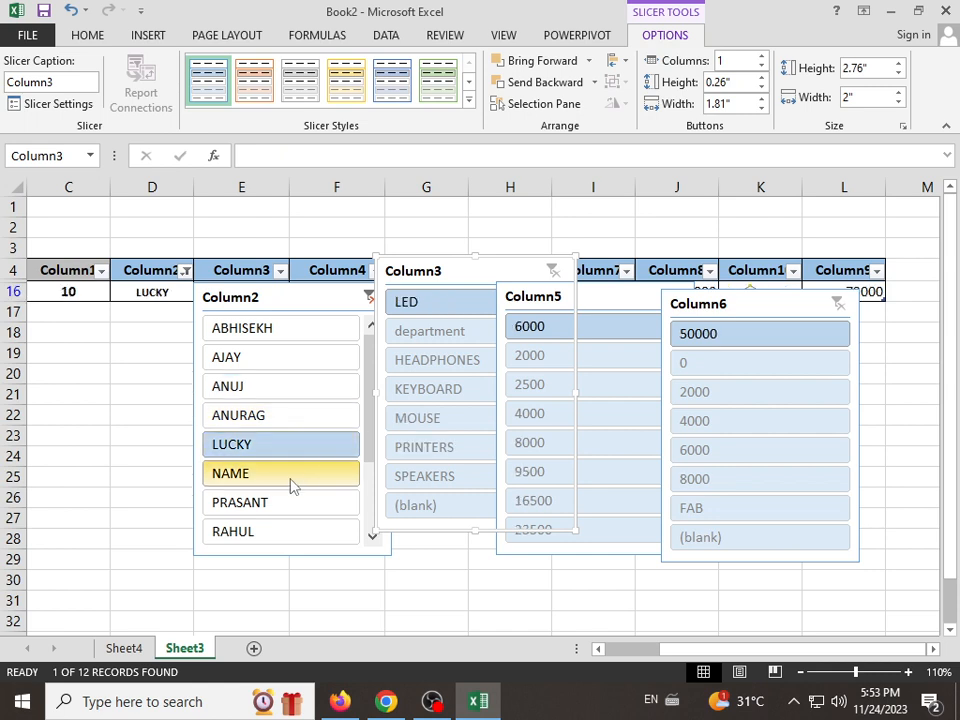
left_click(291, 484)
left_click(272, 503)
left_click(272, 531)
left_click(253, 390)
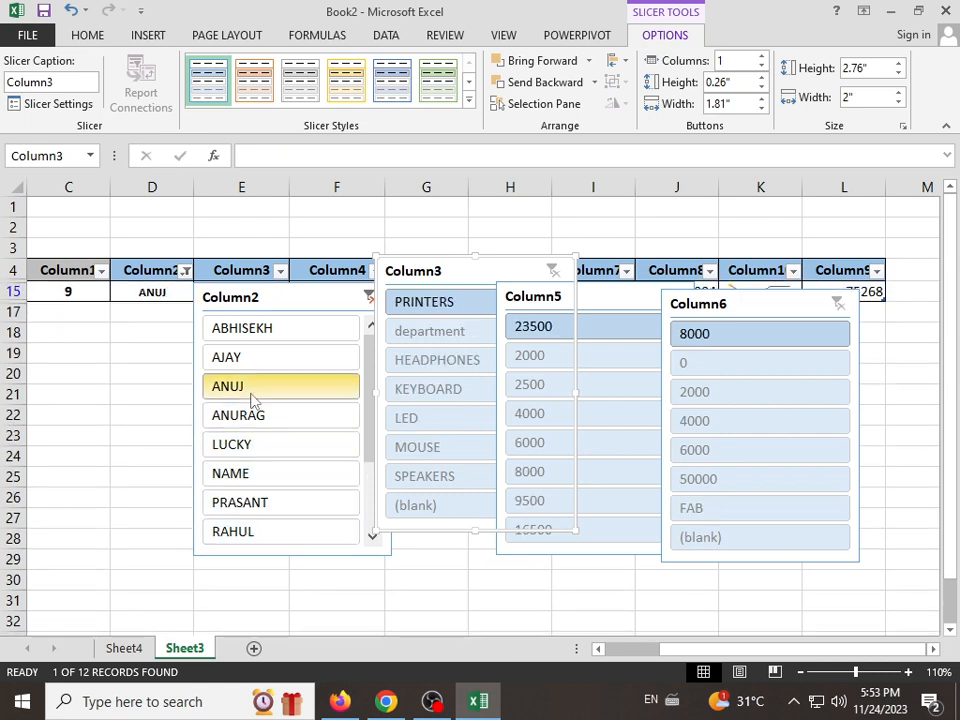
left_click(339, 296)
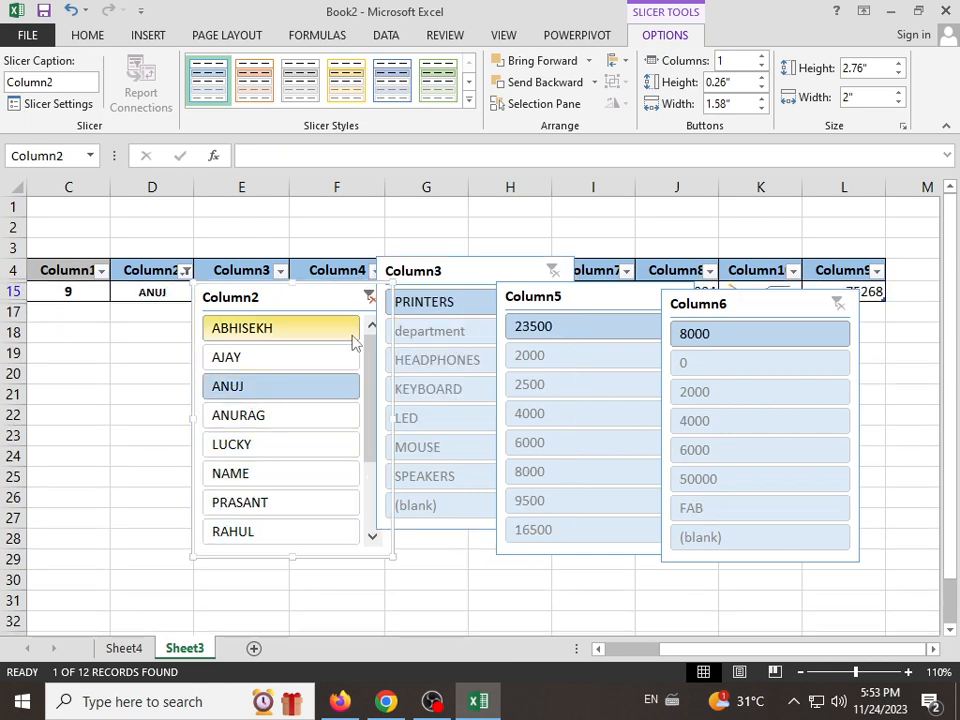
left_click(368, 297)
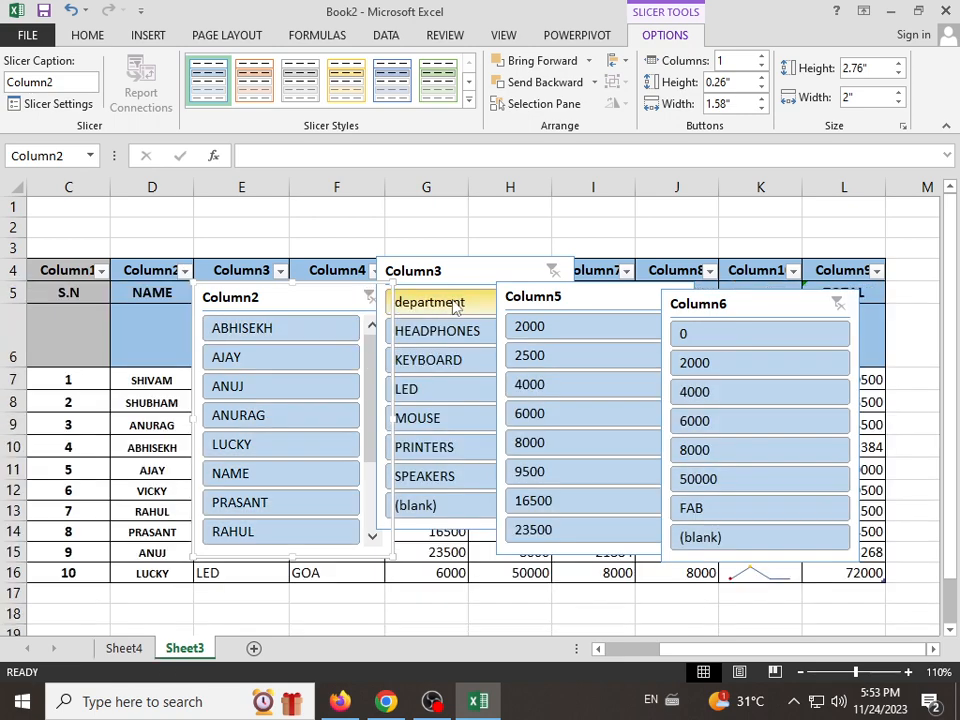
left_click(484, 302)
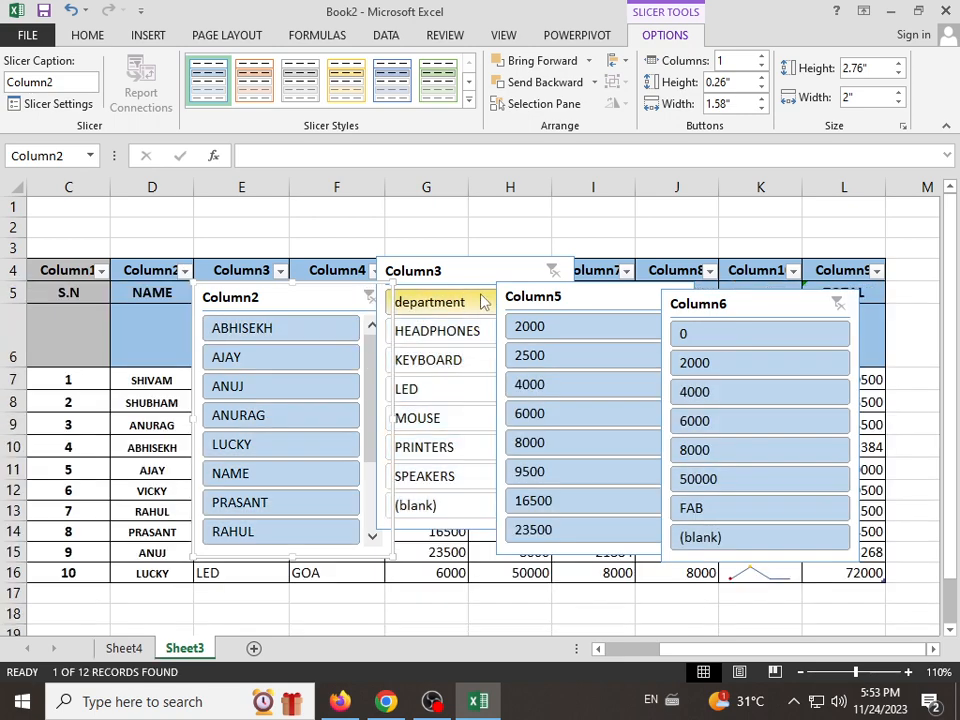
left_click(552, 270)
Step: Delete the Column6 slicer from the sheet
left_click(645, 300)
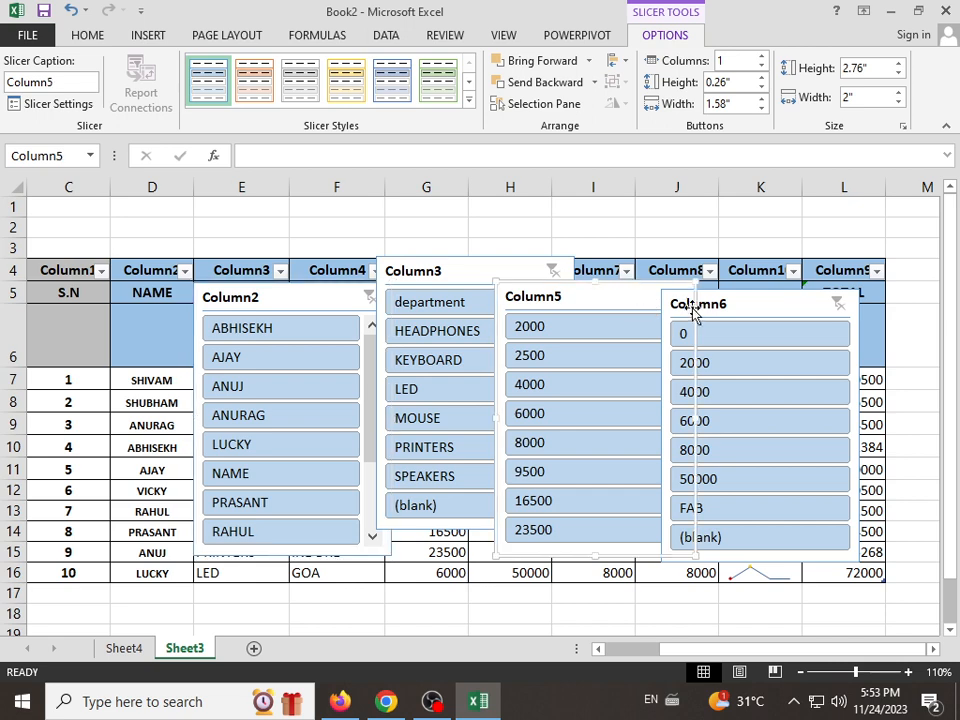
left_click(843, 306)
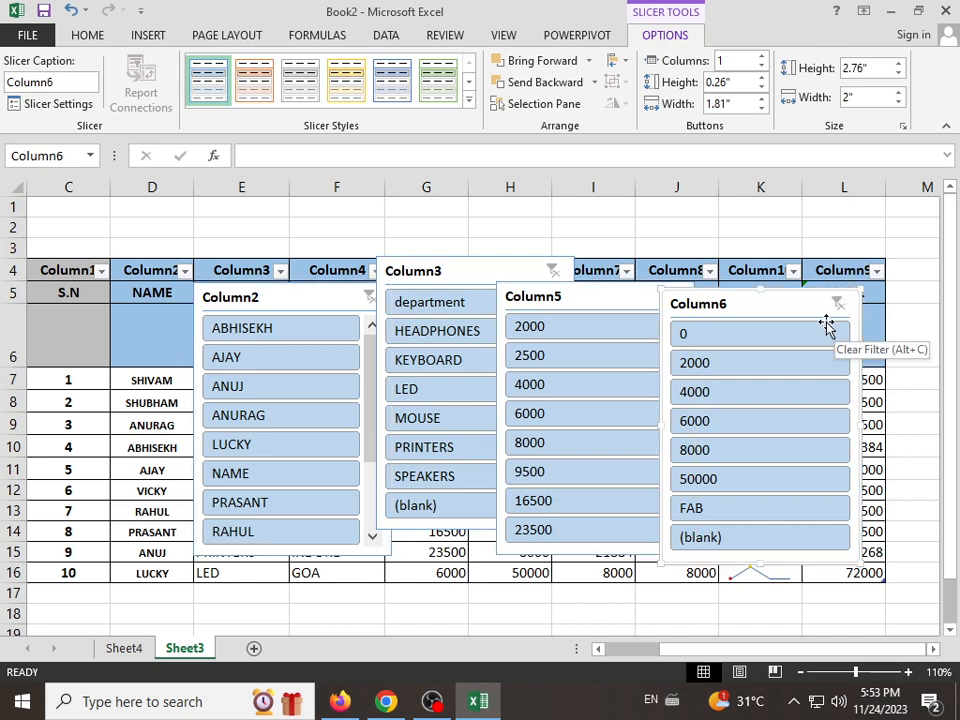
key("Delete")
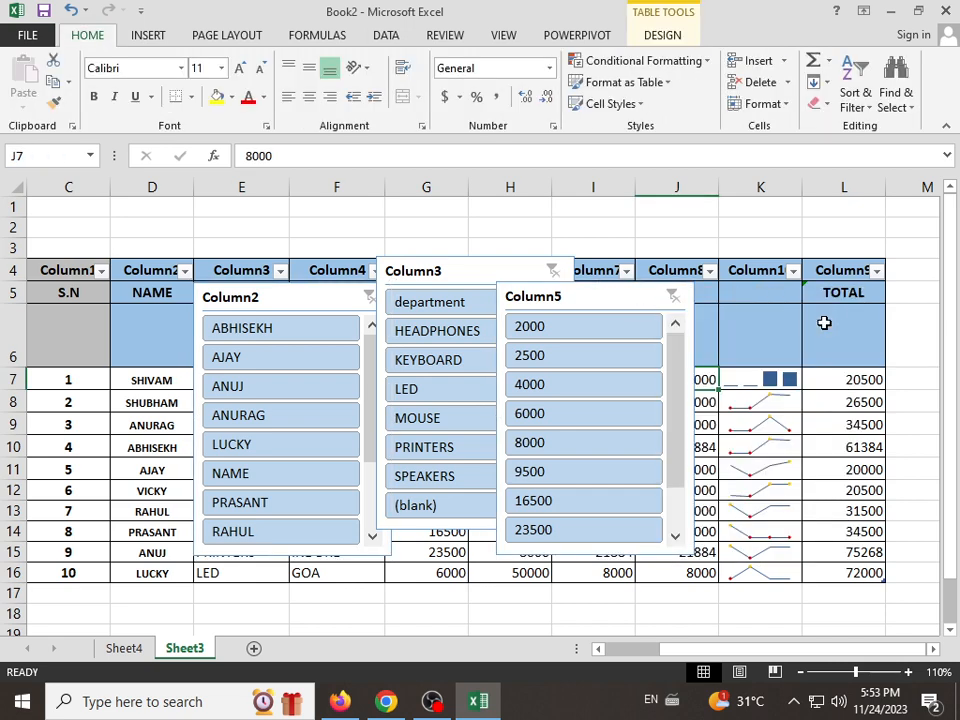
Step: Filter the table by 4000 and 2000 in the Column5 slicer and by department in the Column3 slicer, clearing each filter
left_click(611, 384)
left_click(672, 296)
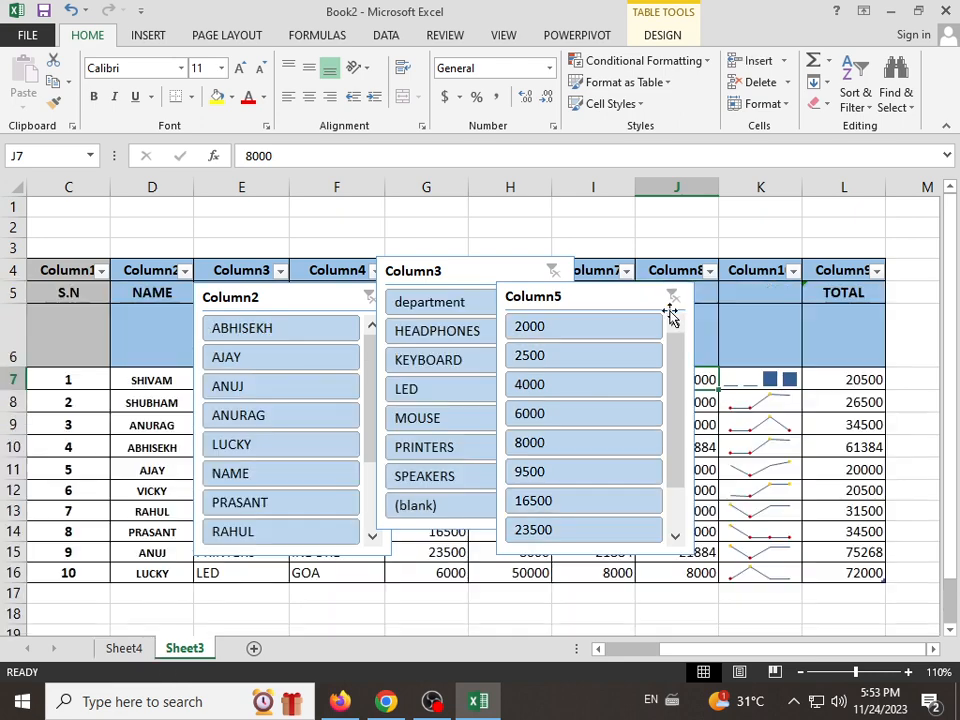
left_click(613, 327)
left_click(672, 296)
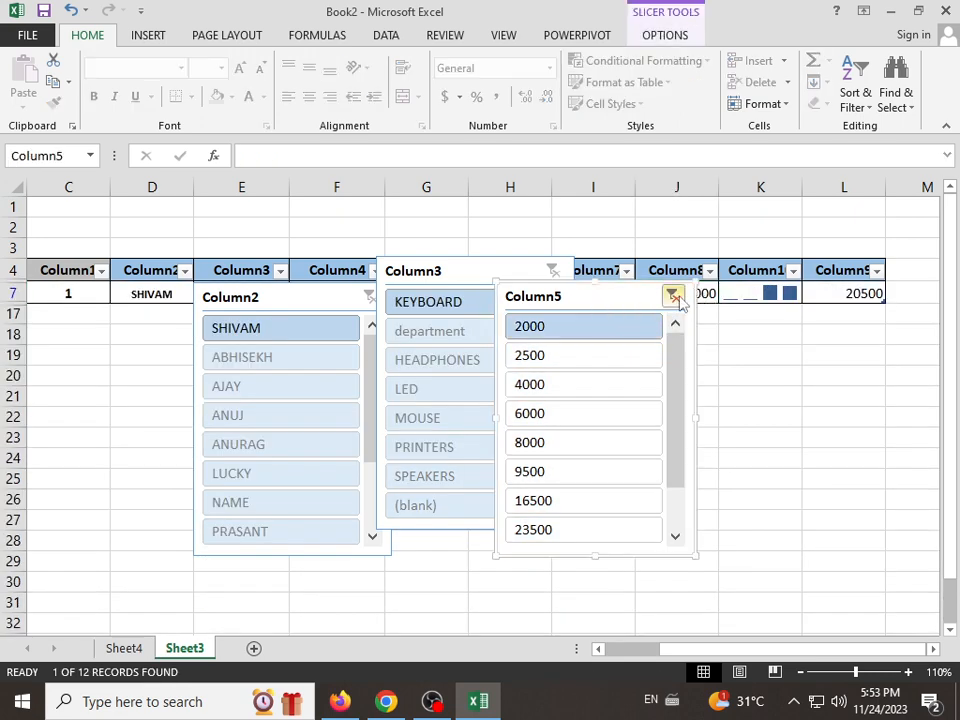
left_click(468, 303)
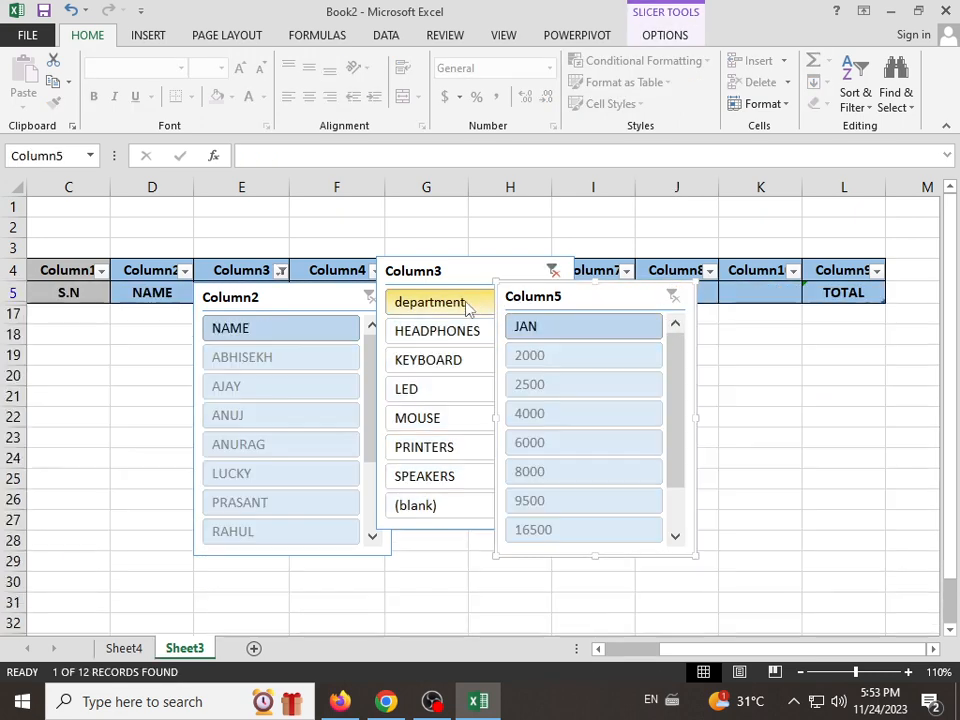
left_click(555, 273)
Step: Delete the Column2, Column5 and Column3 slicers, clearing the department filter in the Column3 slicer
left_click(368, 297)
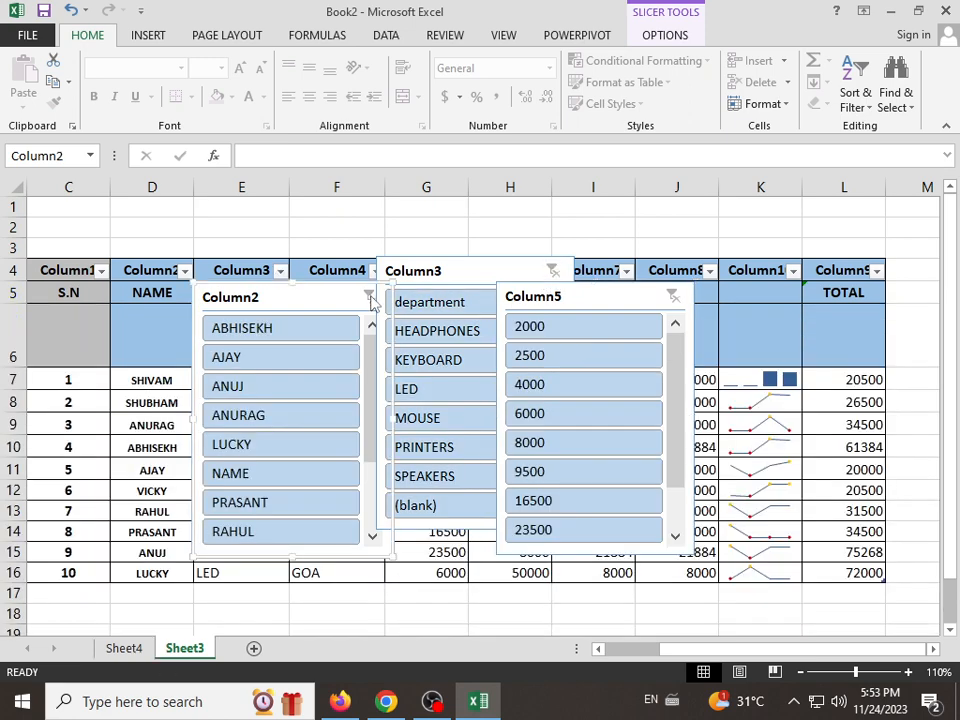
key("Delete")
left_click(421, 303)
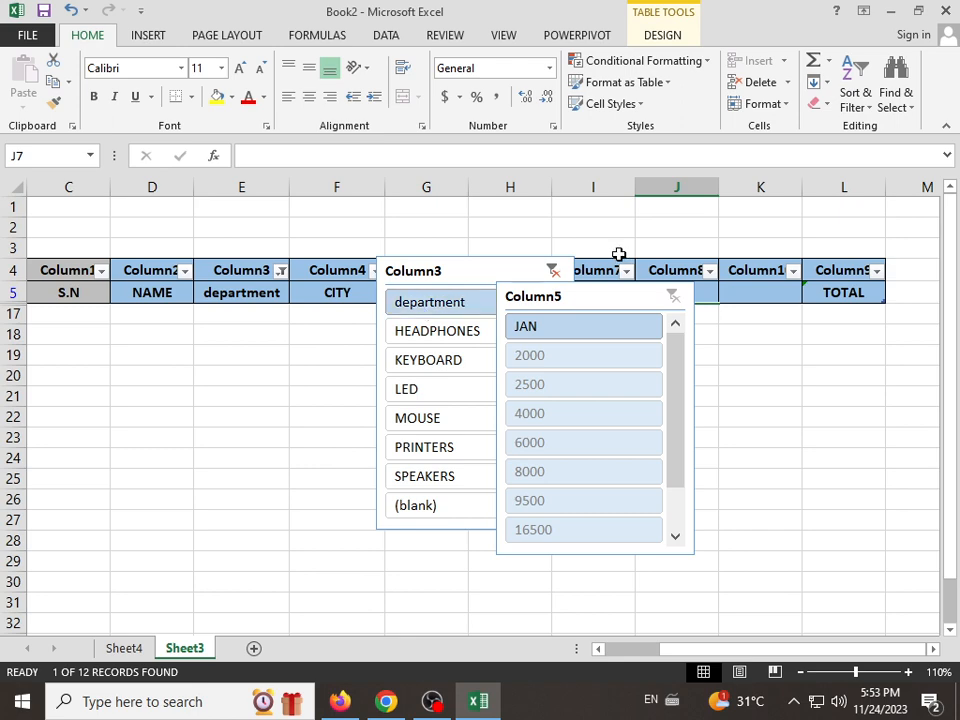
left_click(553, 271)
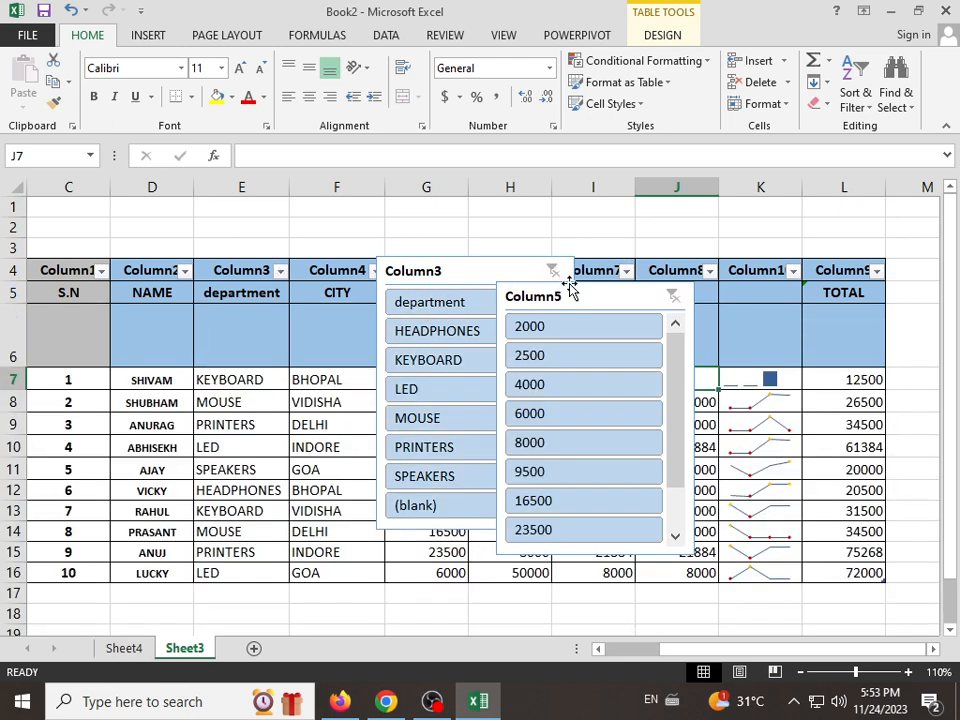
left_click(675, 300)
key("Delete")
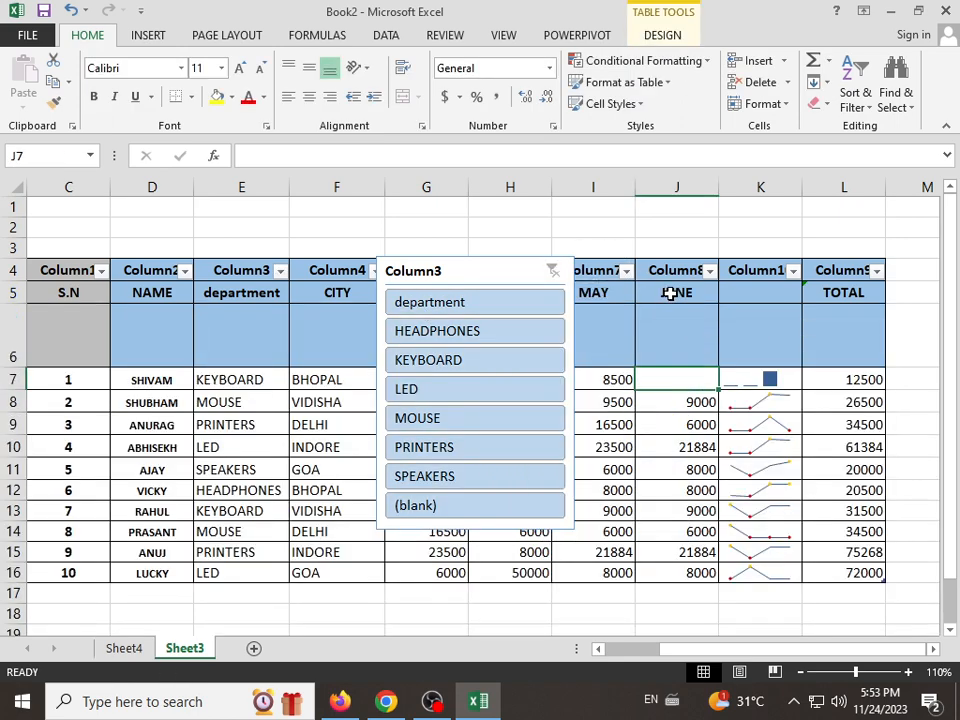
left_click(536, 287)
key("Delete")
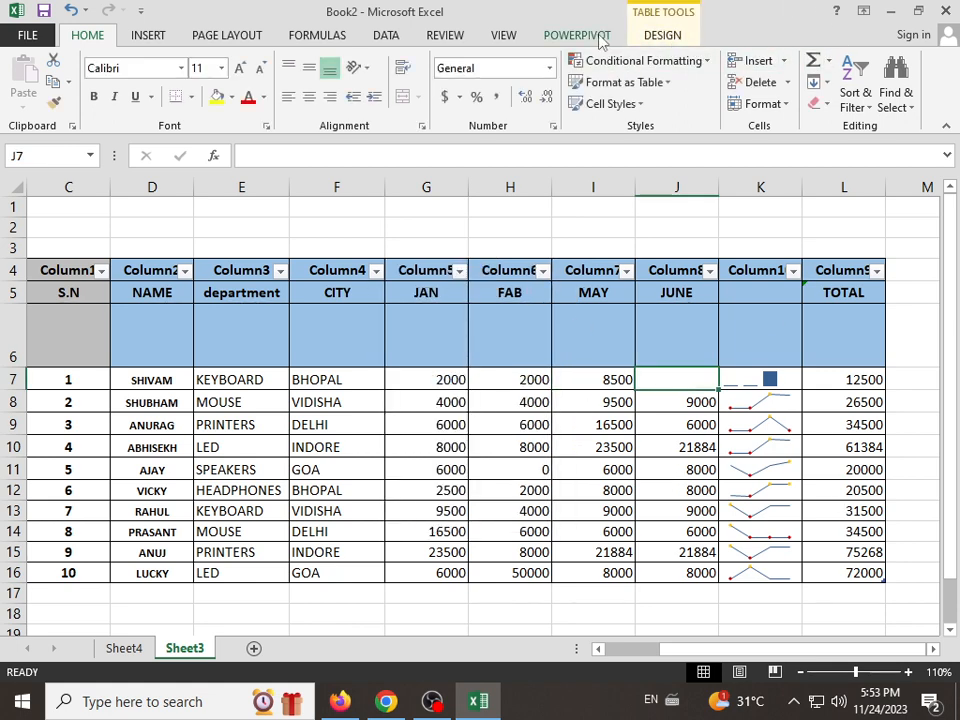
Step: Set the JUNE value in cell J7 to 5845
left_click(147, 35)
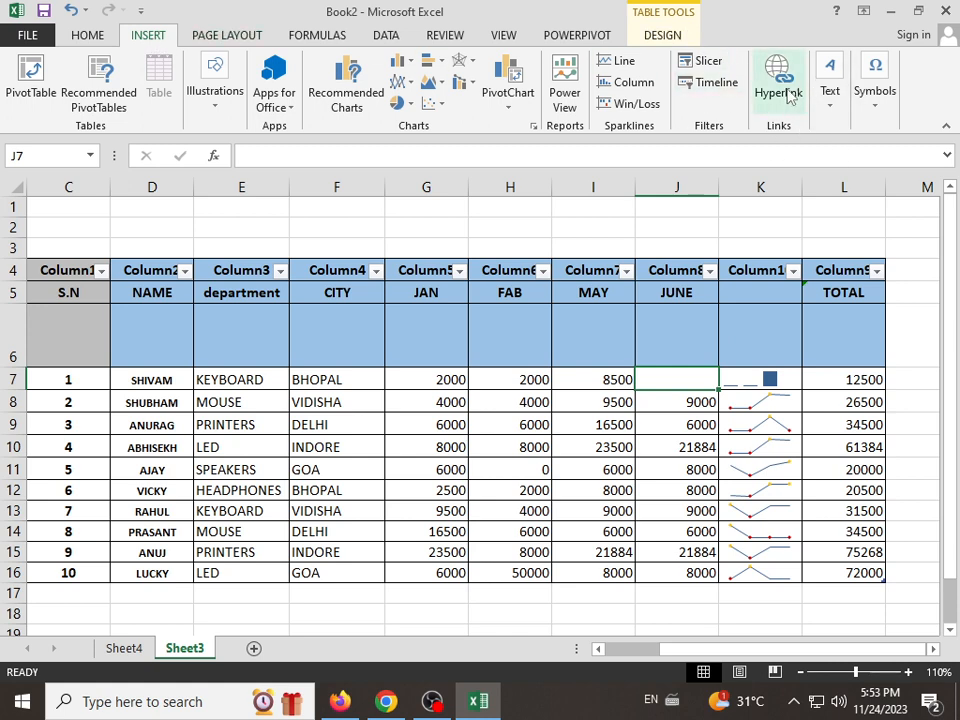
left_click(563, 465)
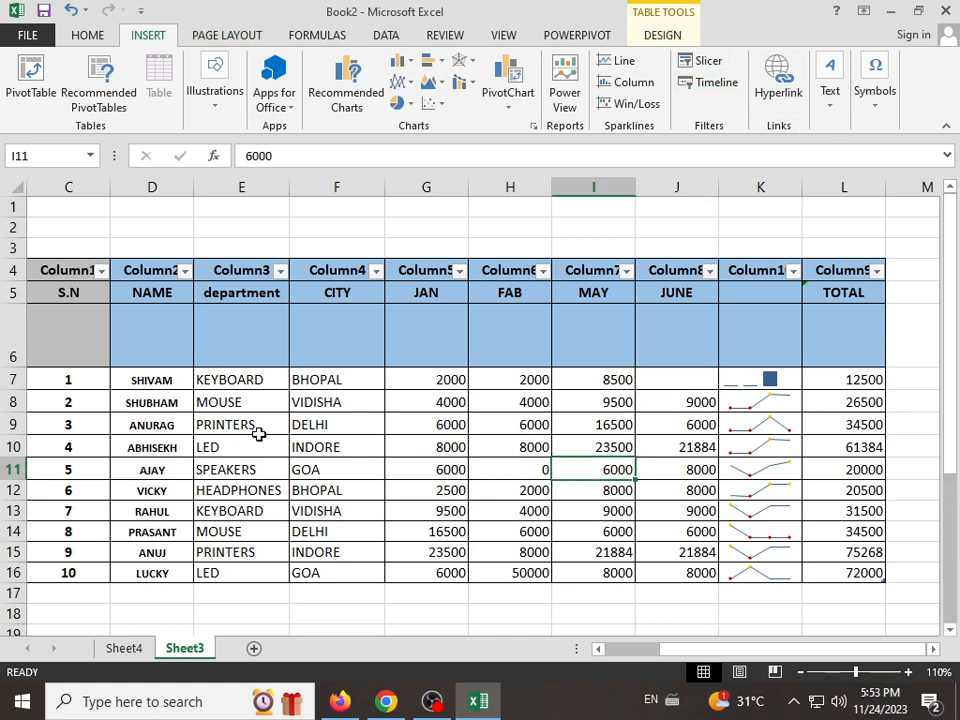
left_click(163, 379)
left_click(226, 390)
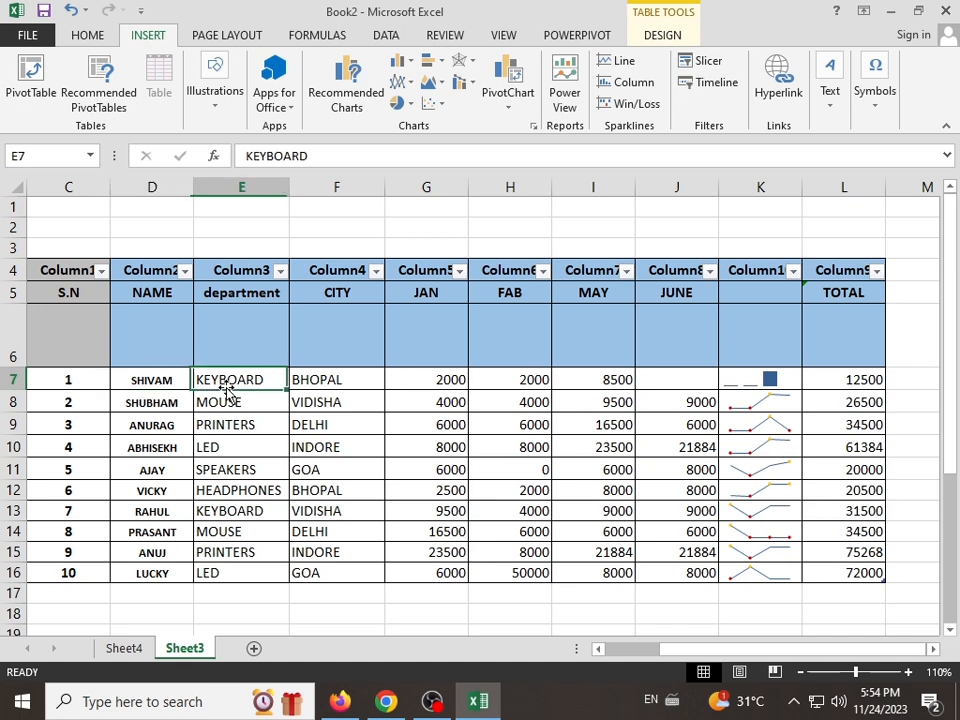
left_click(680, 386)
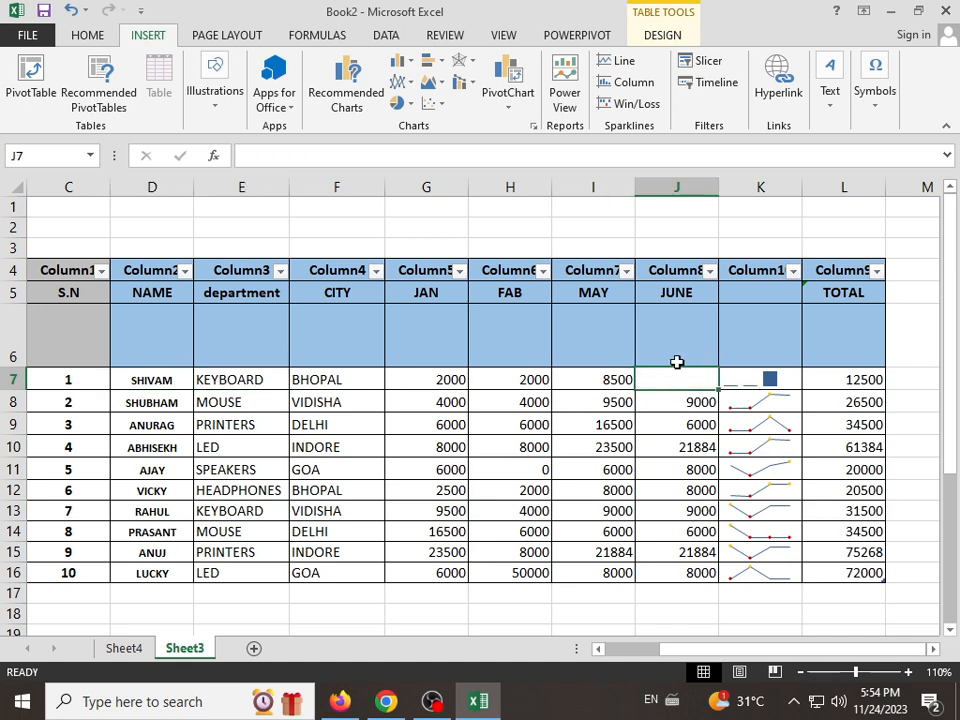
type("58")
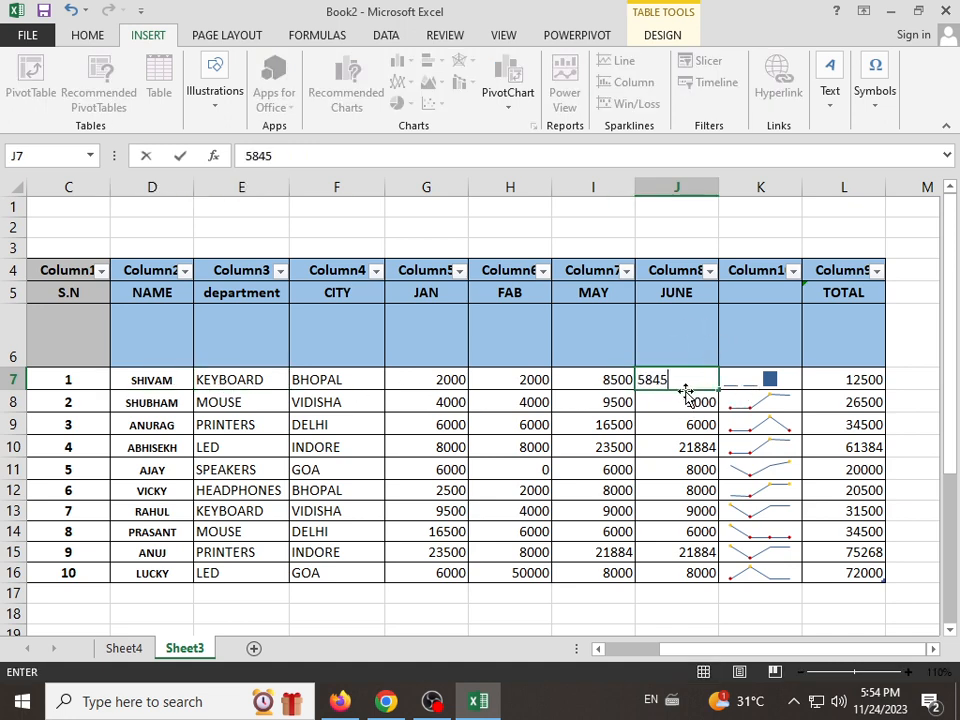
type("45")
key("Return")
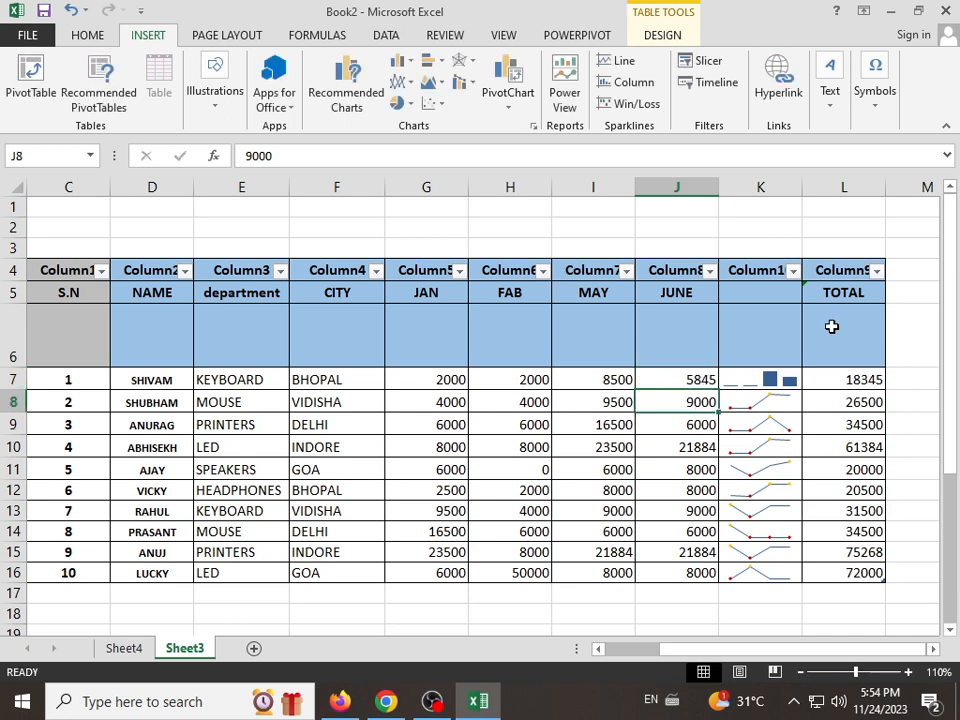
left_click(714, 382)
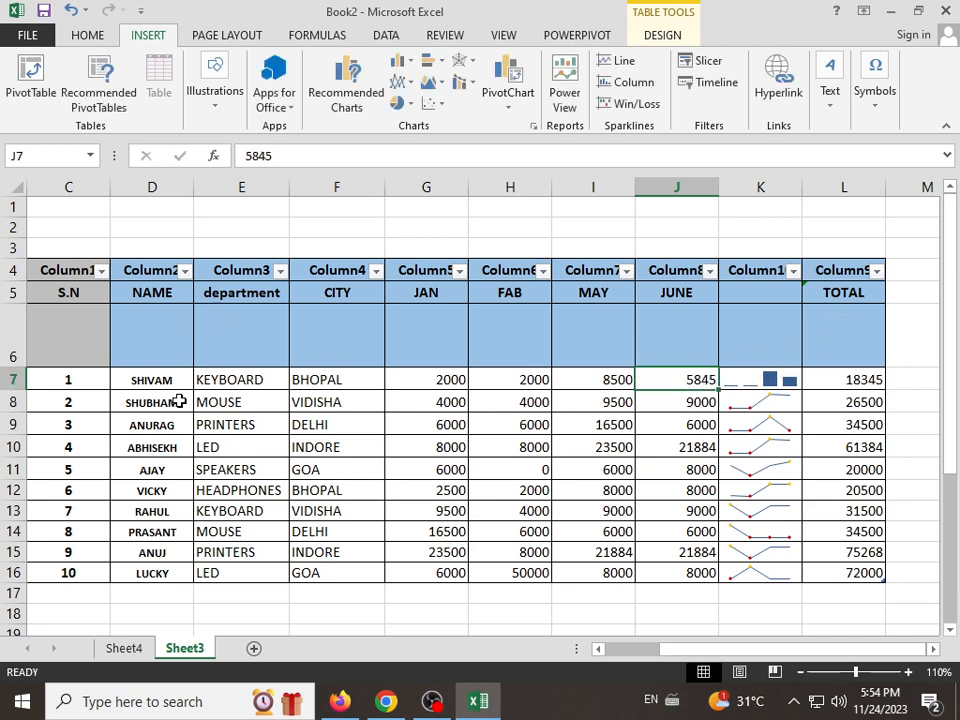
Step: Hyperlink the name in cell D7 to the student data.xlsx workbook in the person-named folder on Local Disk (D:)
left_click(154, 381)
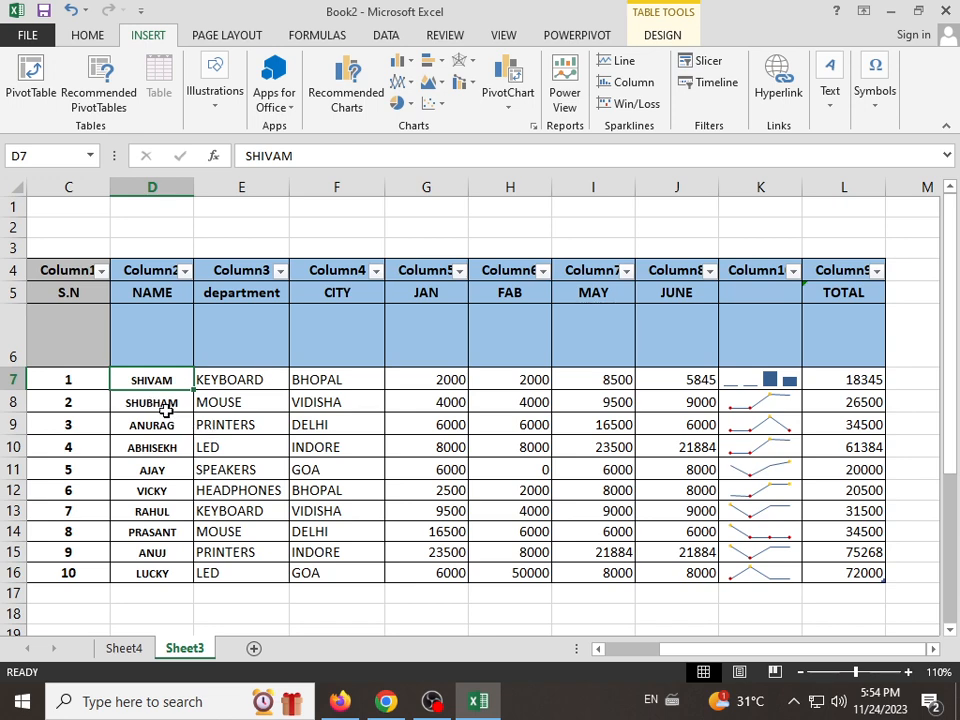
left_click(166, 410)
left_click(158, 386)
left_click(786, 93)
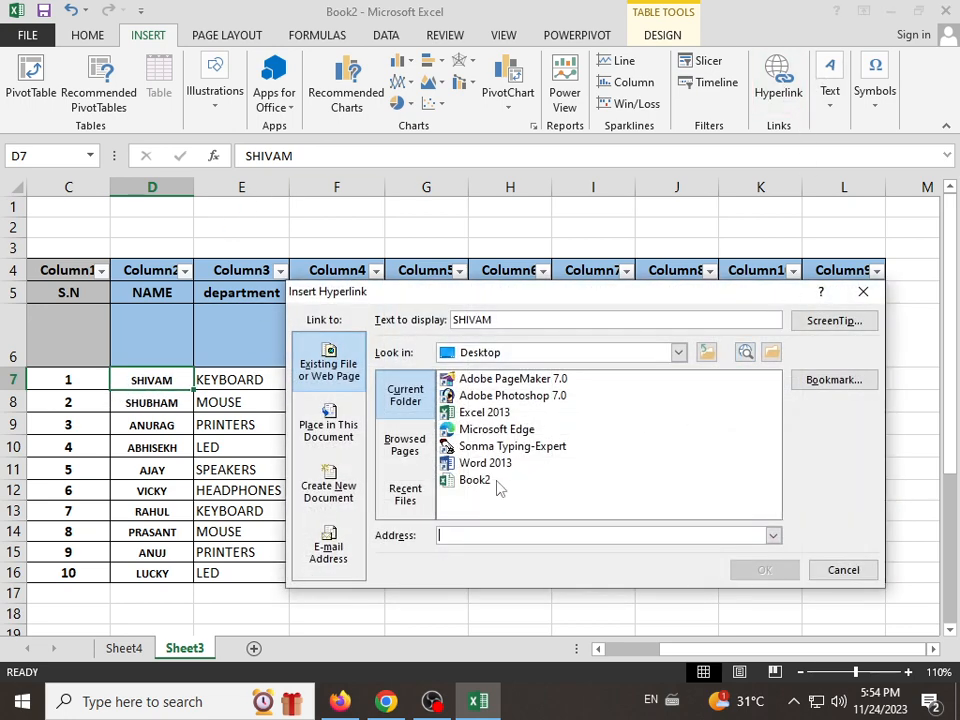
left_click(679, 354)
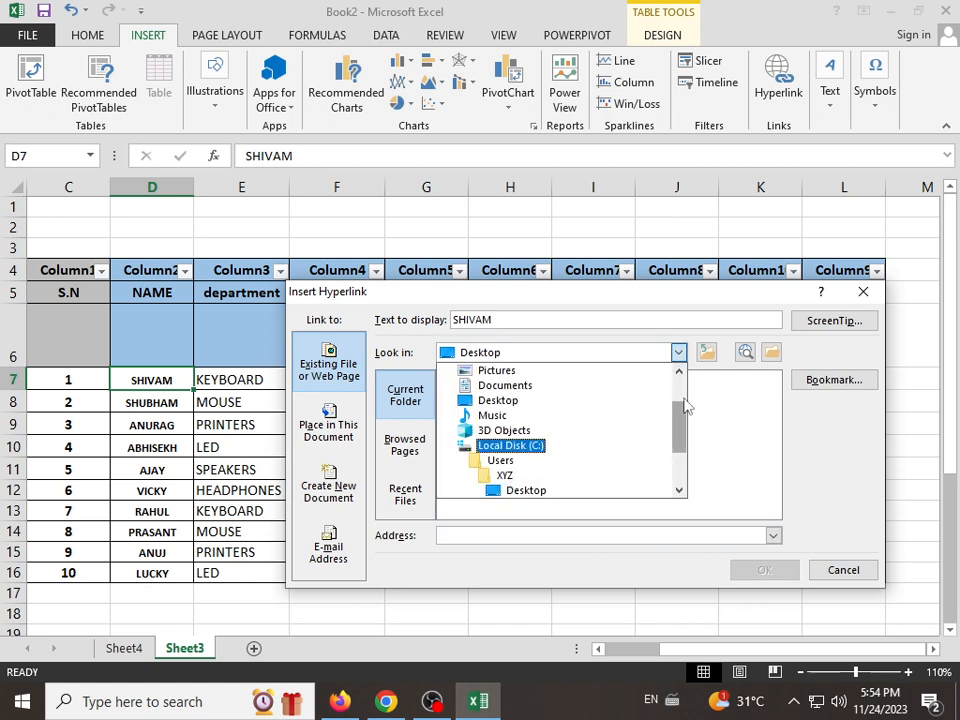
scroll(617, 465, "down", 2)
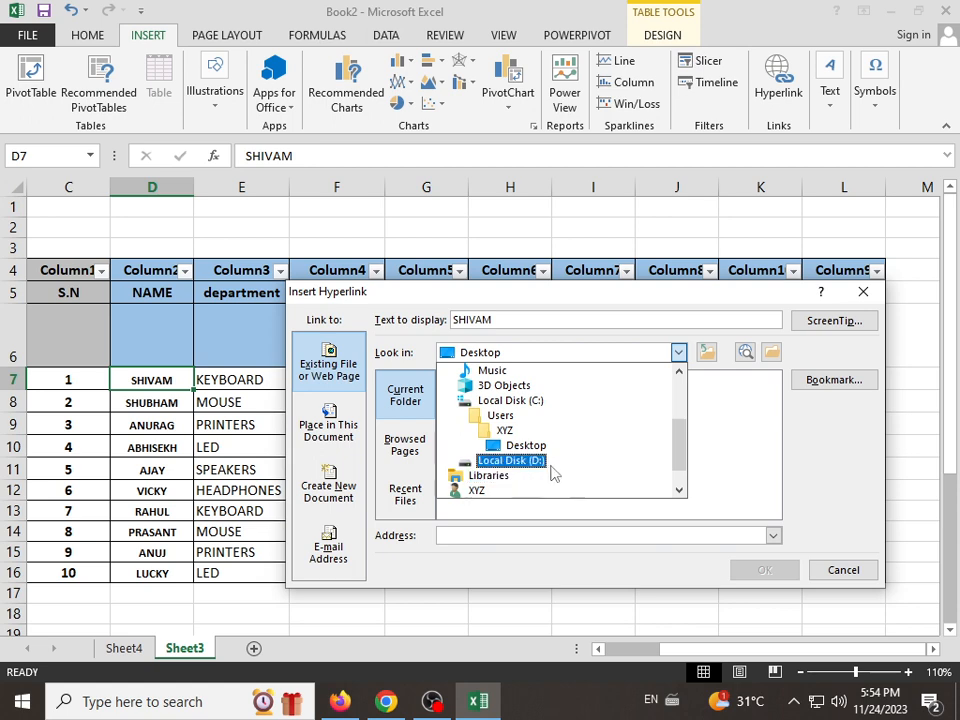
left_click(550, 462)
left_click(513, 468)
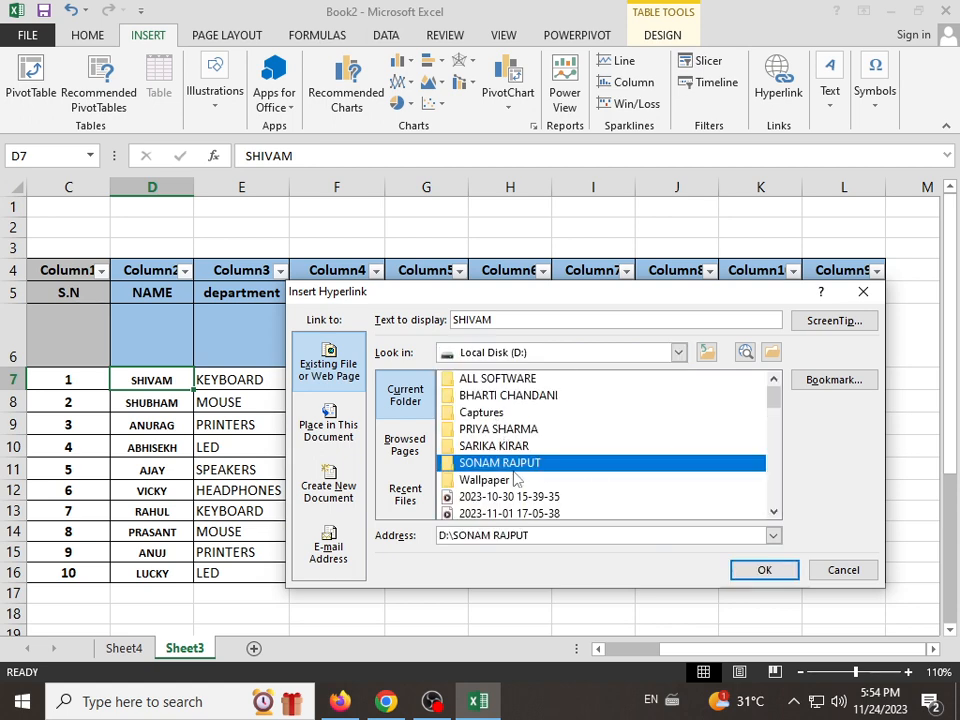
double_click(514, 469)
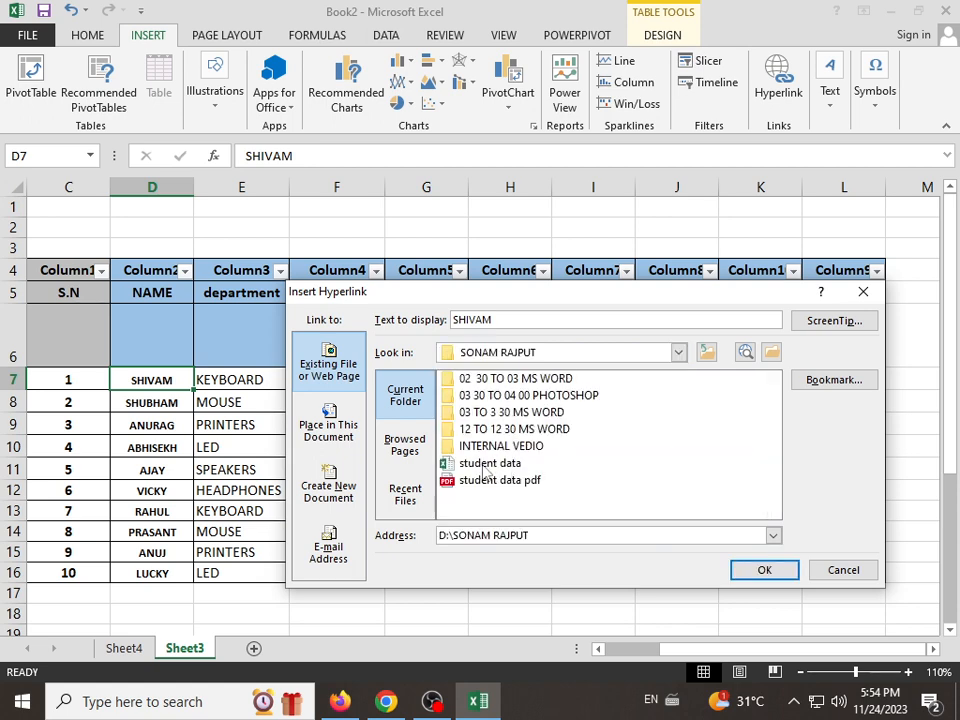
left_click(518, 468)
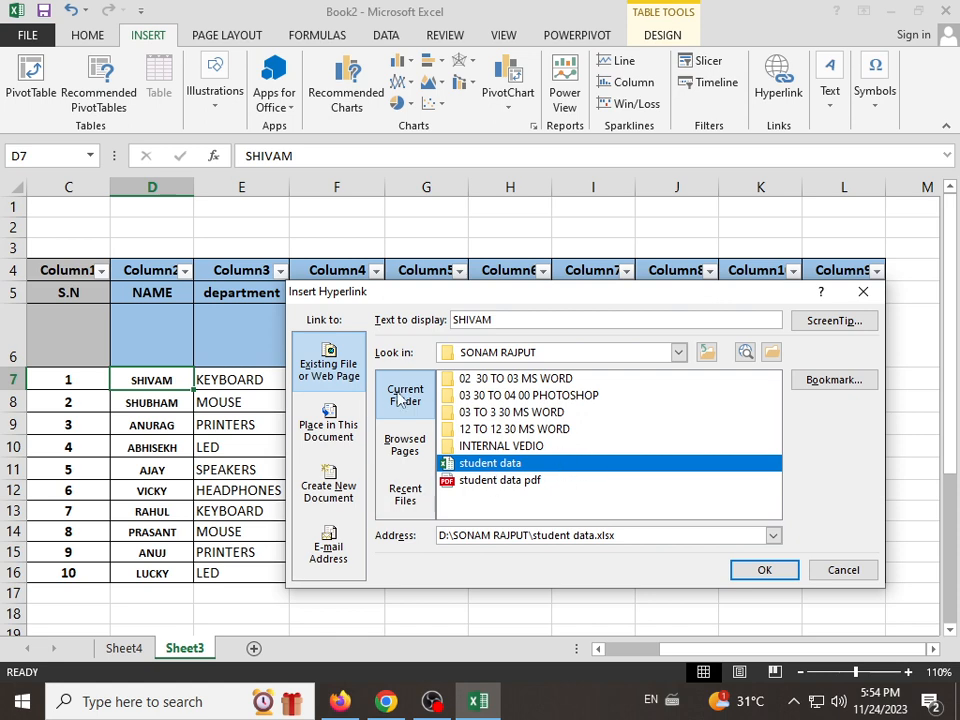
left_click(756, 570)
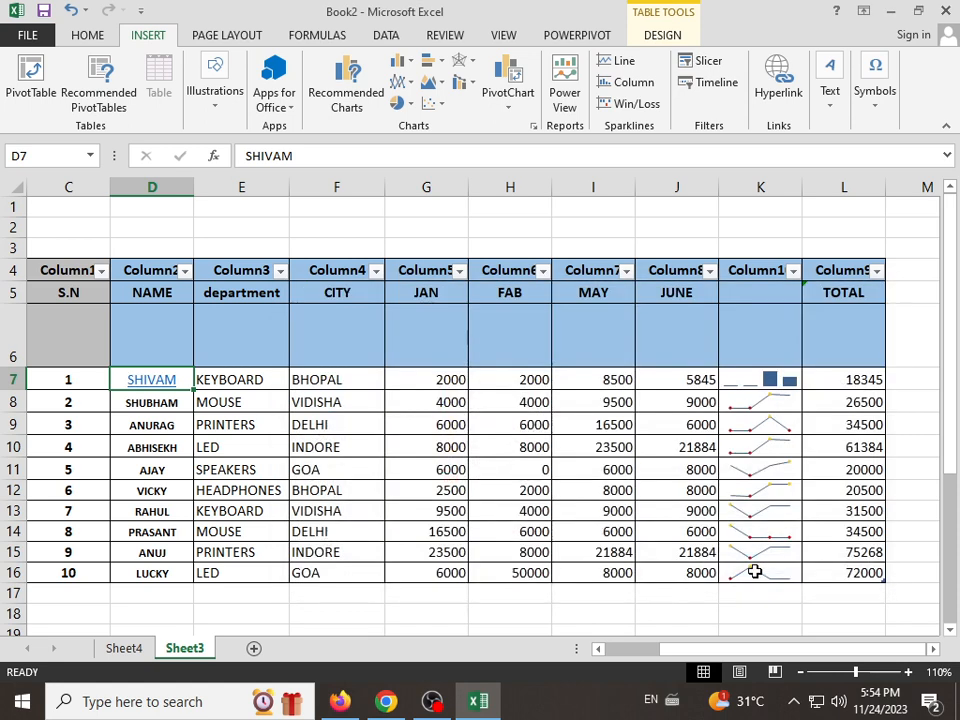
Step: Follow the hyperlink in cell D7 to view the student data workbook, and close that workbook
left_click(140, 381)
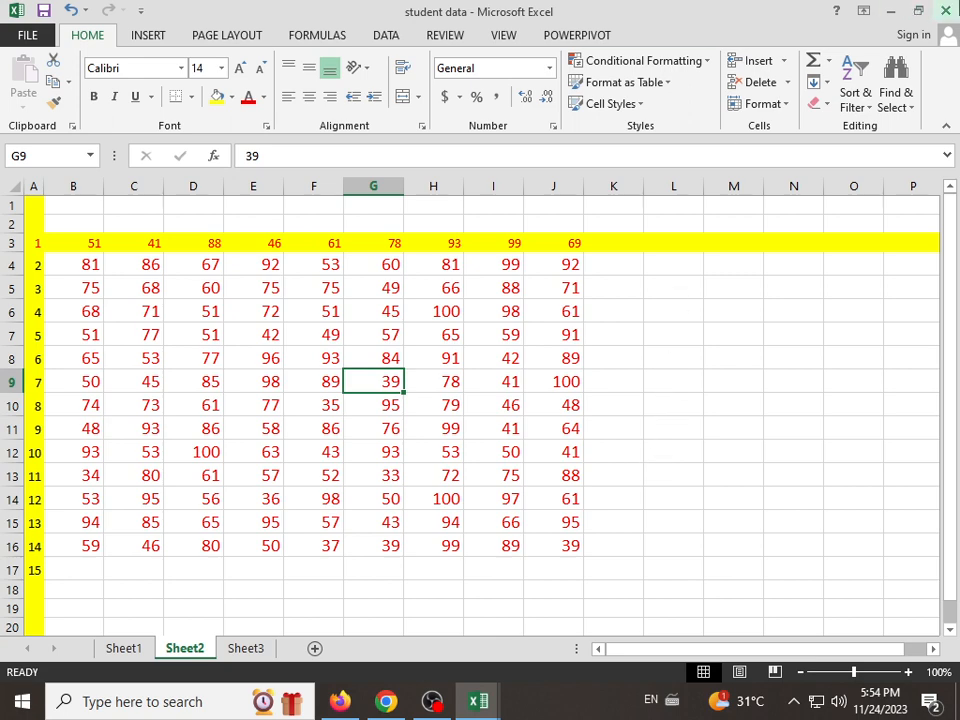
left_click(946, 12)
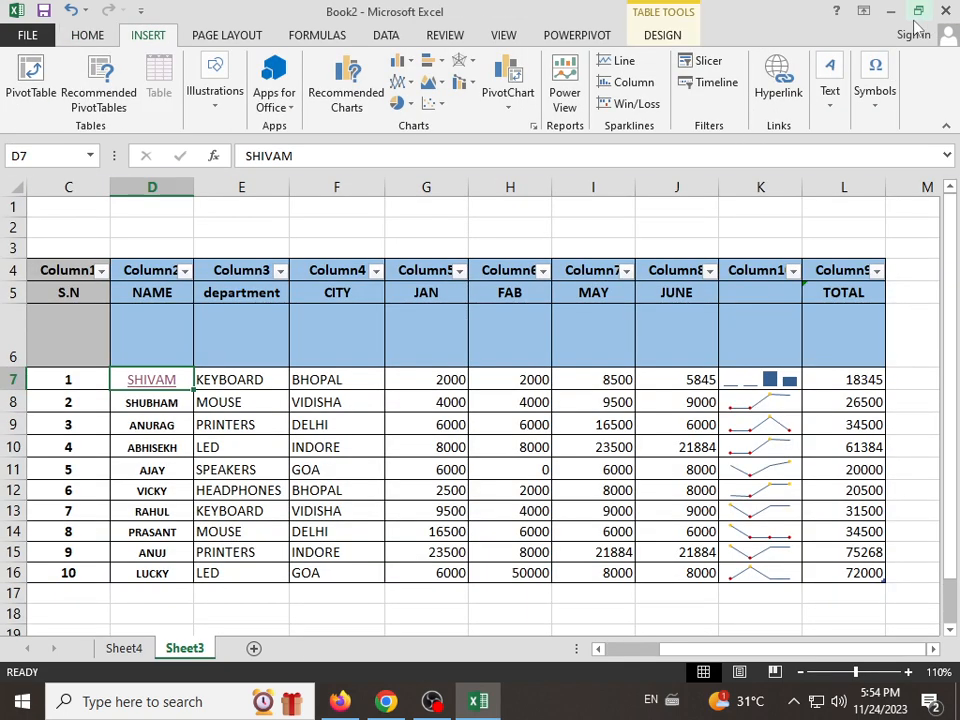
Step: Change the hyperlink in cell D7 to point to the Book2 workbook on the Desktop
right_click(138, 391)
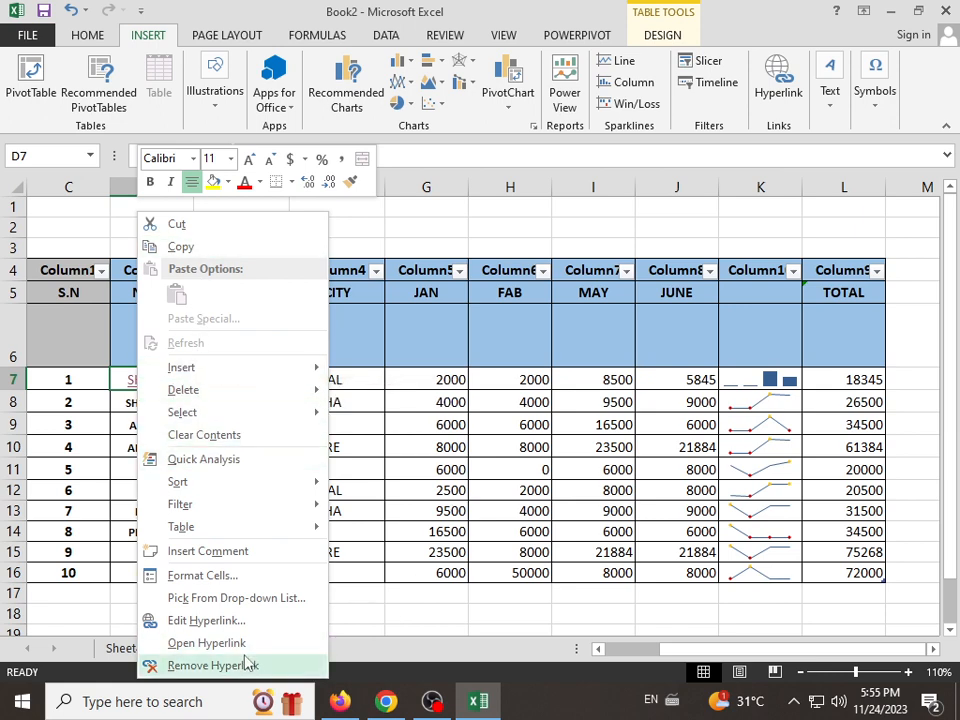
left_click(184, 621)
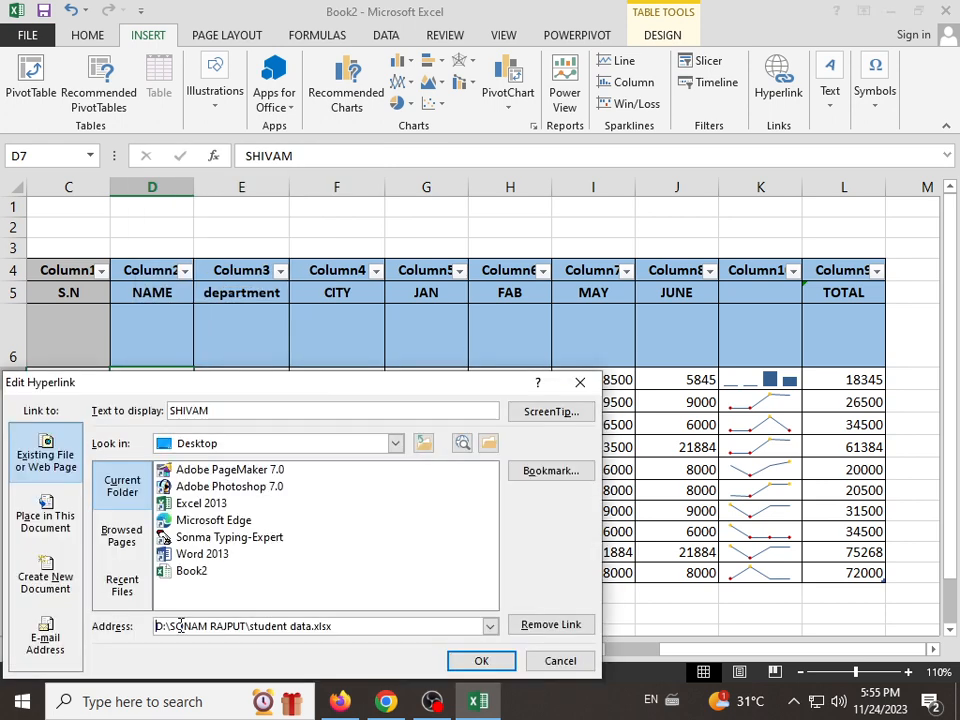
left_click(192, 571)
left_click(478, 661)
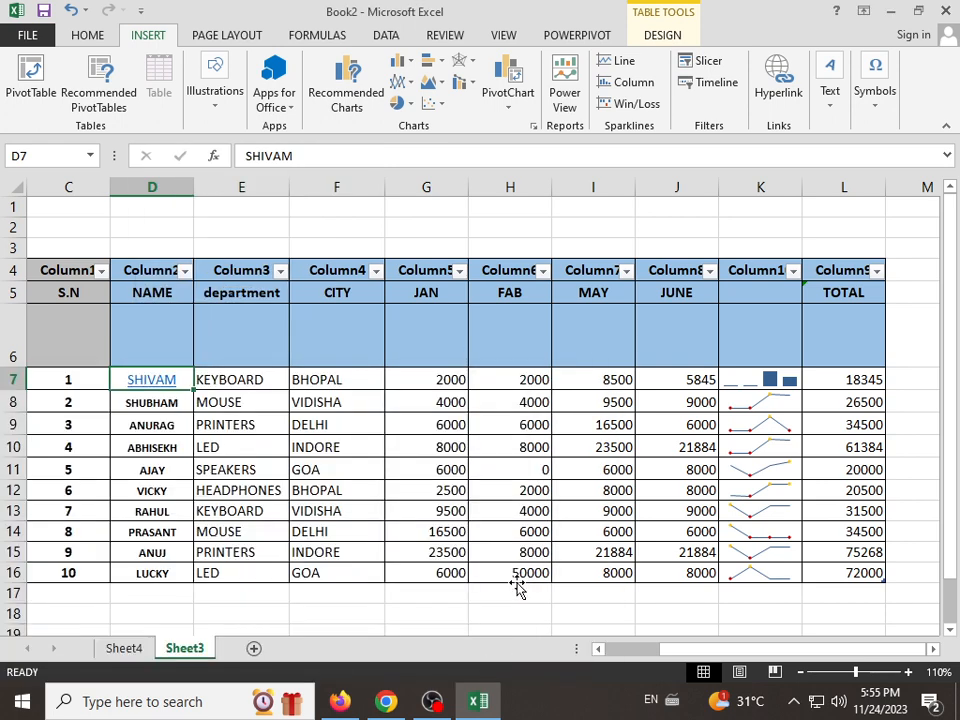
Step: Remove the hyperlink from the name in cell D7
right_click(140, 389)
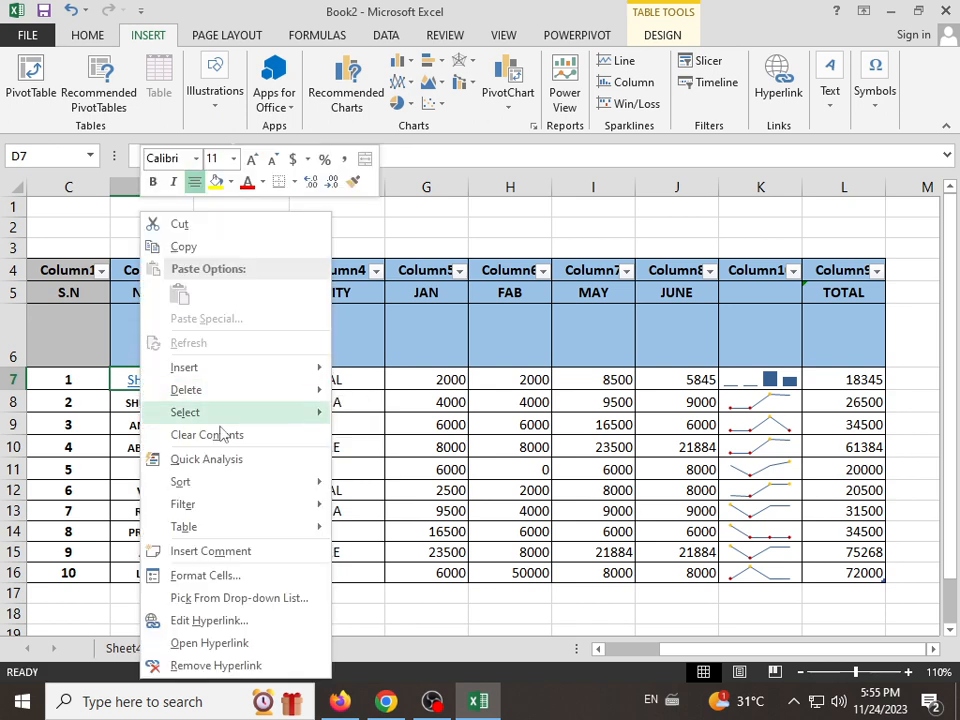
left_click(208, 672)
left_click(590, 443)
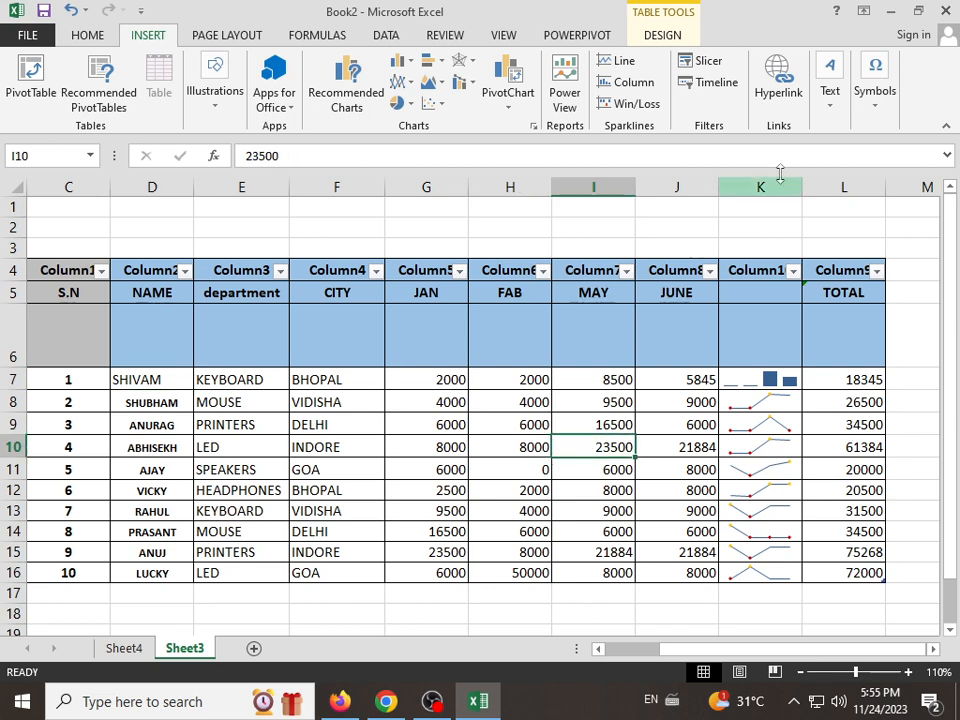
Step: Add a text box about 2.11" wide and 1.75" high below the table, enter random capital letters, and shift it slightly lower
left_click(838, 110)
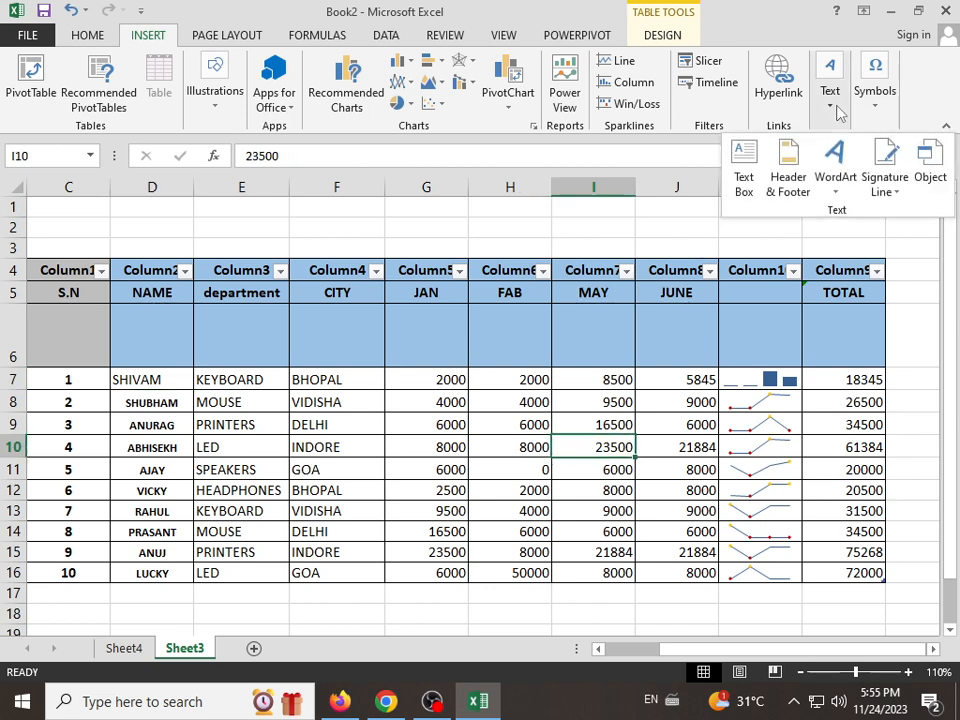
left_click(745, 185)
scroll(746, 409, "down", 5)
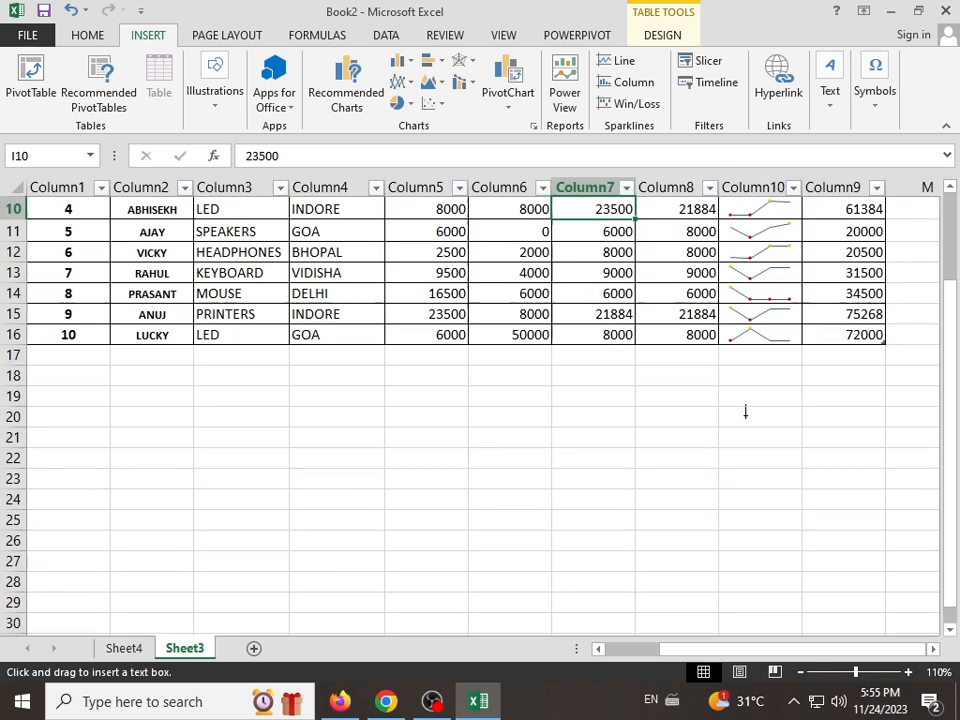
mouse_move(533, 316)
left_mouse_down()
mouse_move(724, 446)
mouse_move(741, 489)
left_mouse_up()
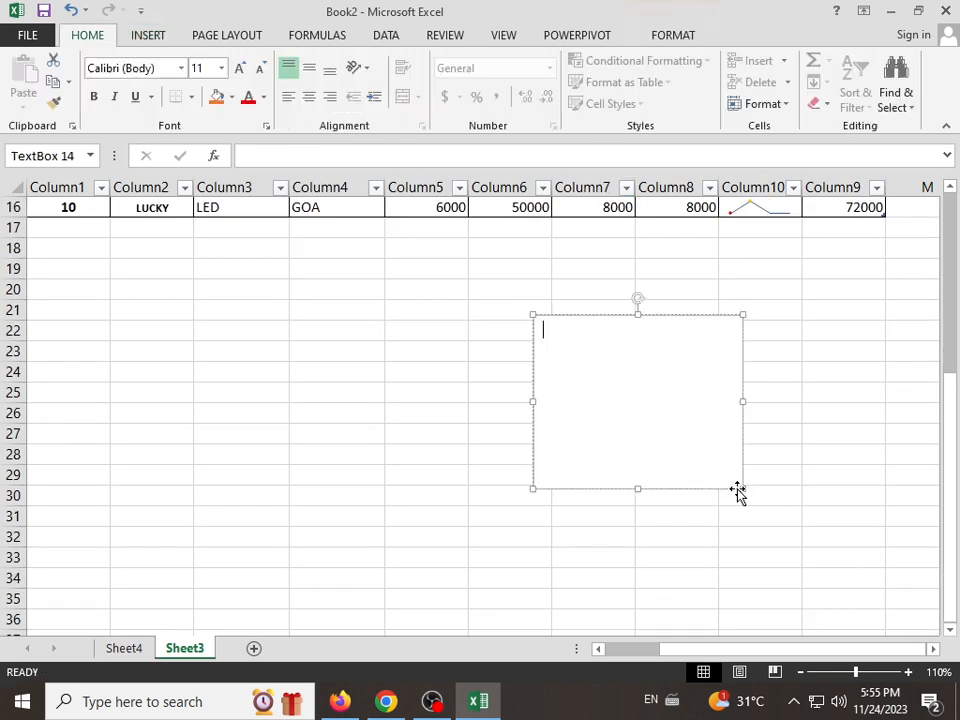
type("HGFHJGJHGJHG")
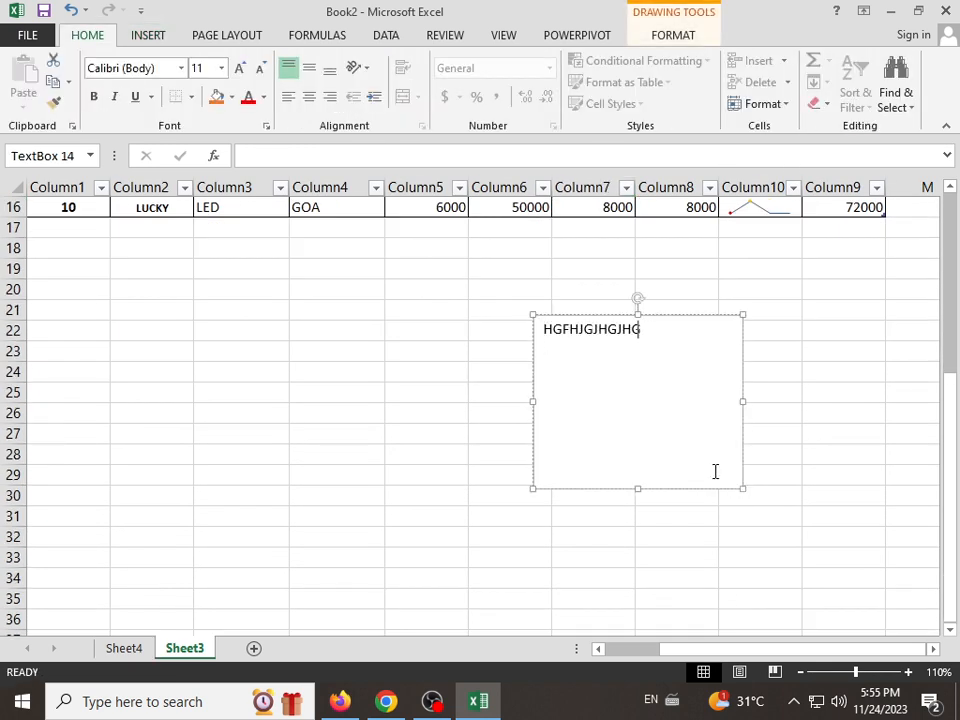
type("JHGJGJHGFHJHGJHGJHGJH")
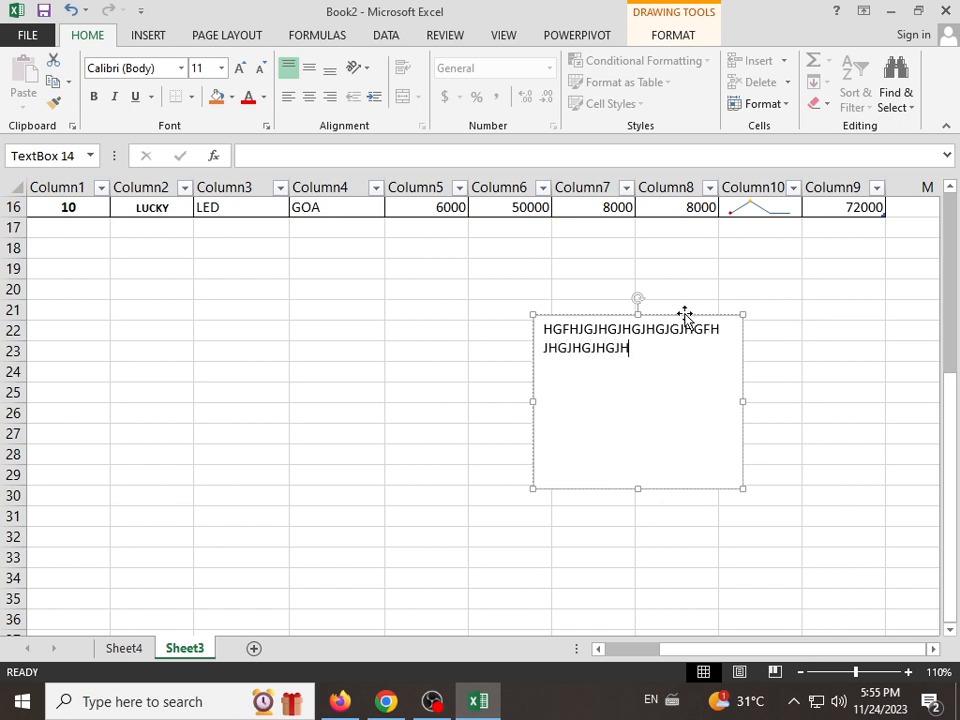
left_click_drag(684, 316, 666, 355)
Step: Apply the gold gradient shape style with white text to the text box
left_click(672, 36)
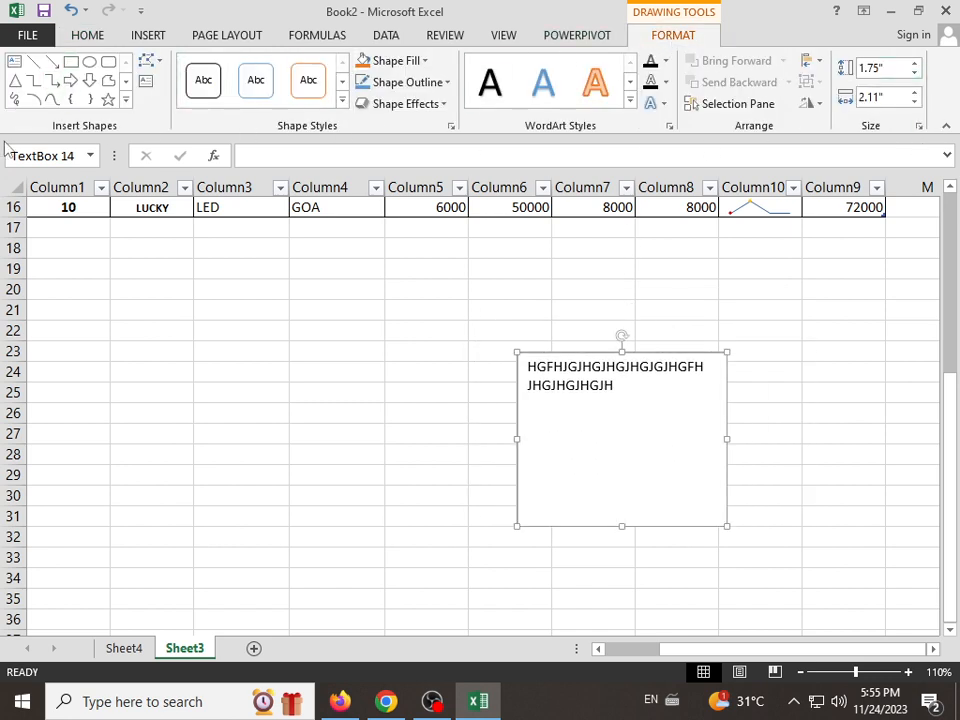
left_click(342, 100)
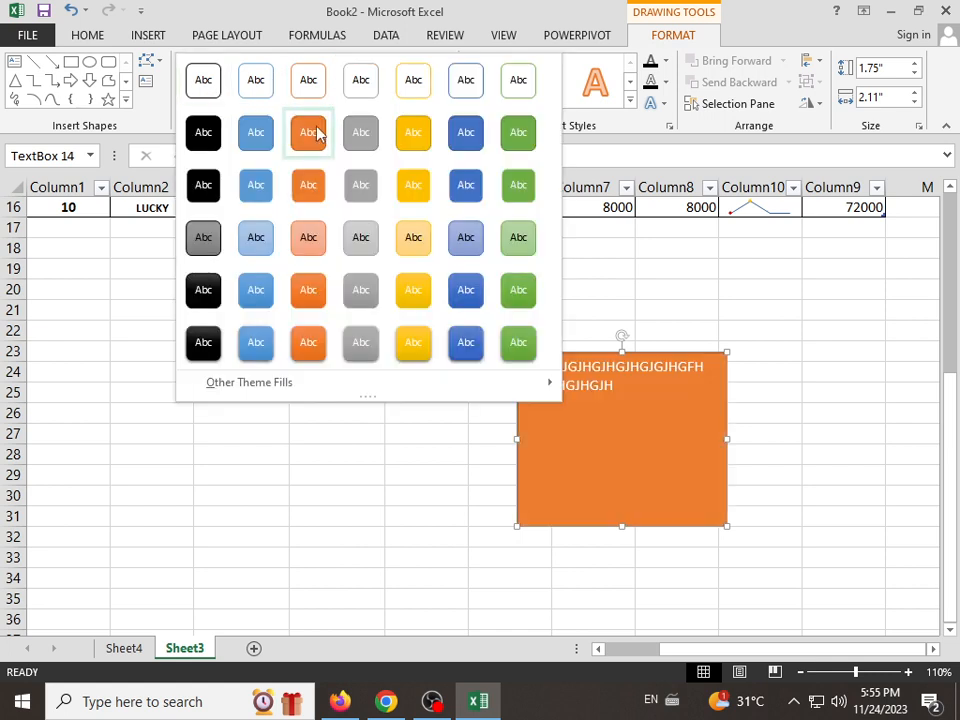
left_click(420, 297)
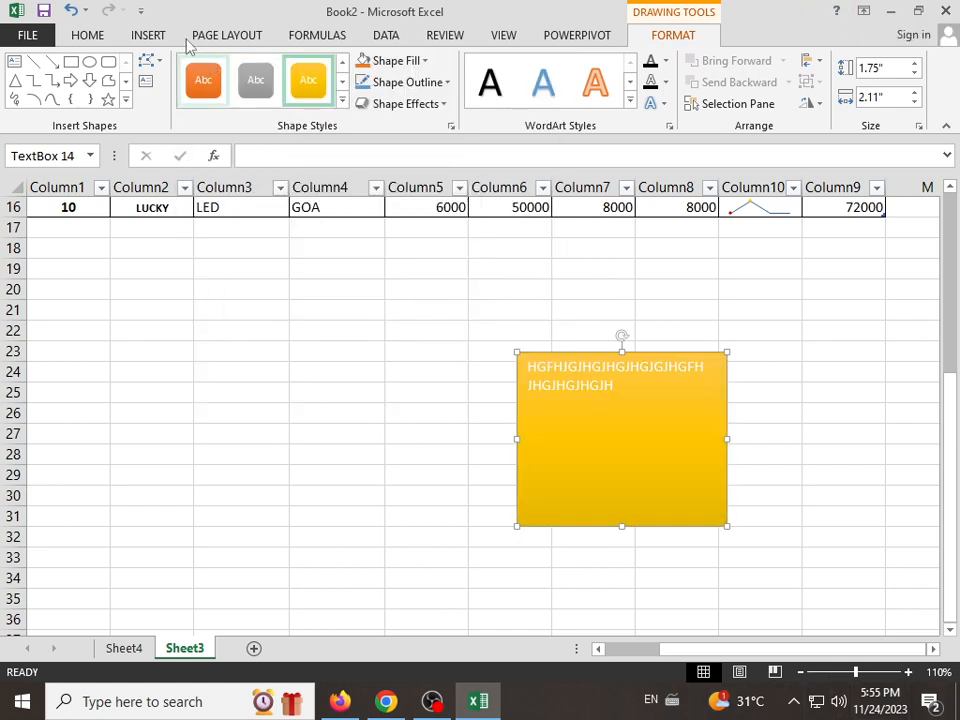
Step: Delete the gold text box from Sheet3
left_click(147, 36)
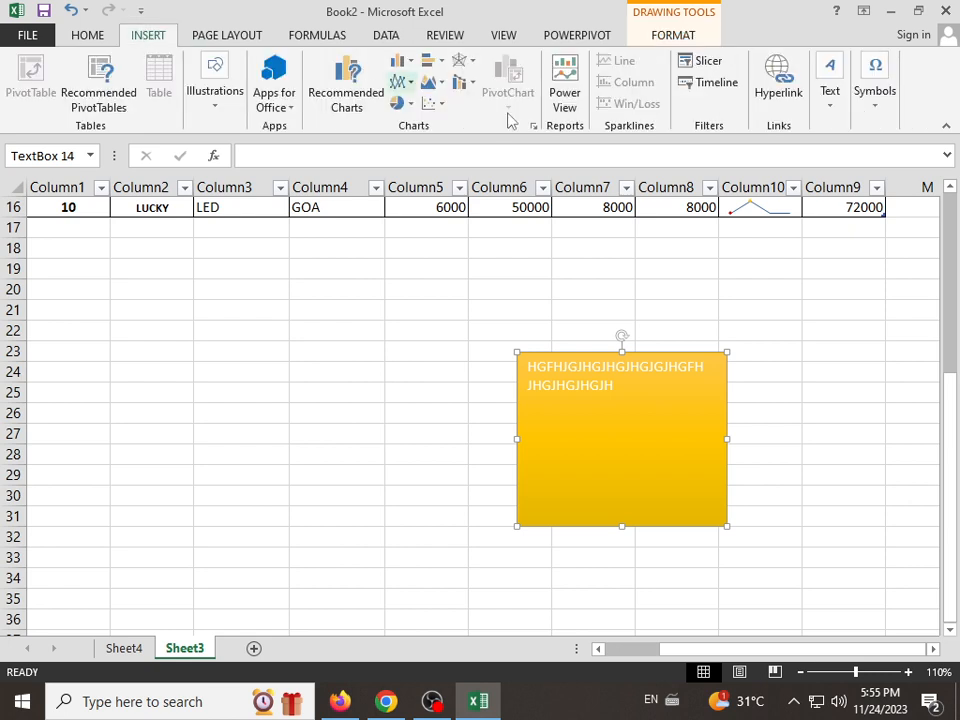
left_click(830, 82)
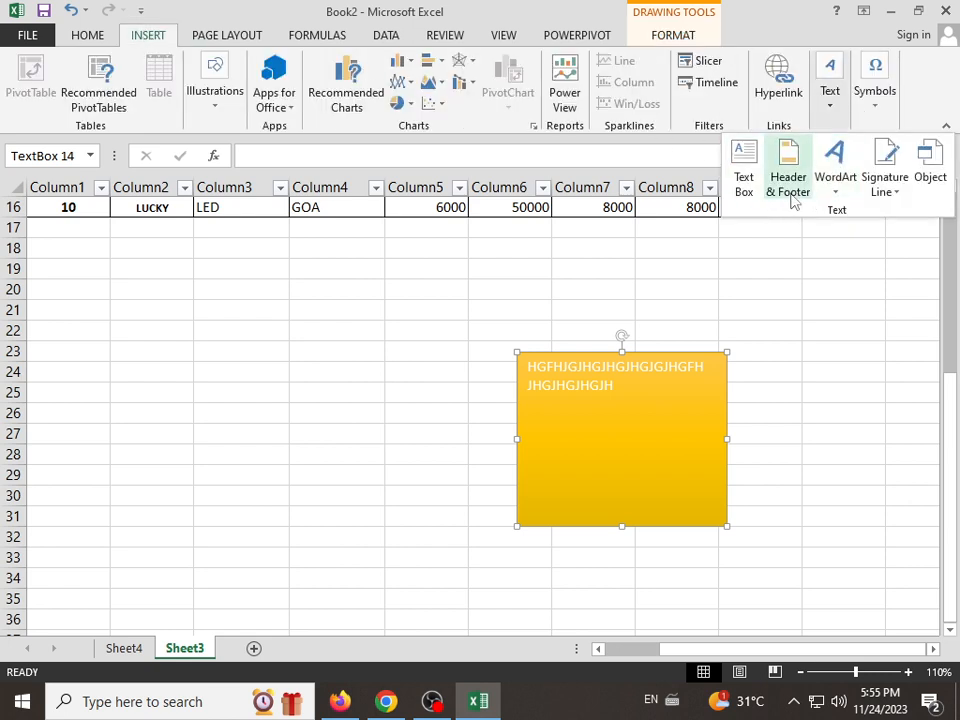
left_click(628, 524)
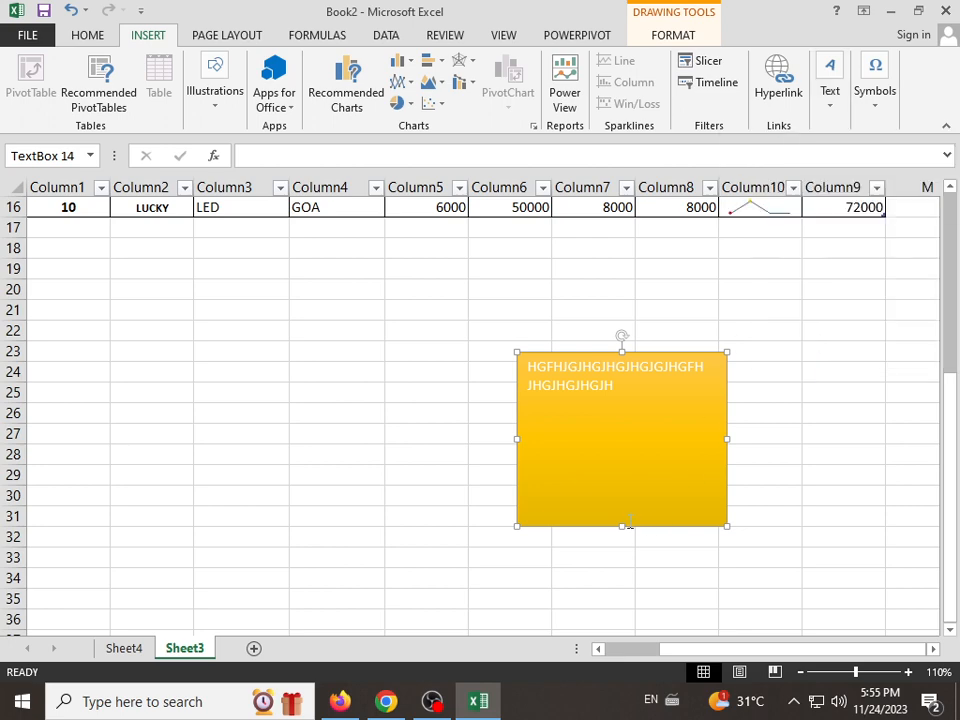
key("Delete")
left_click(491, 373)
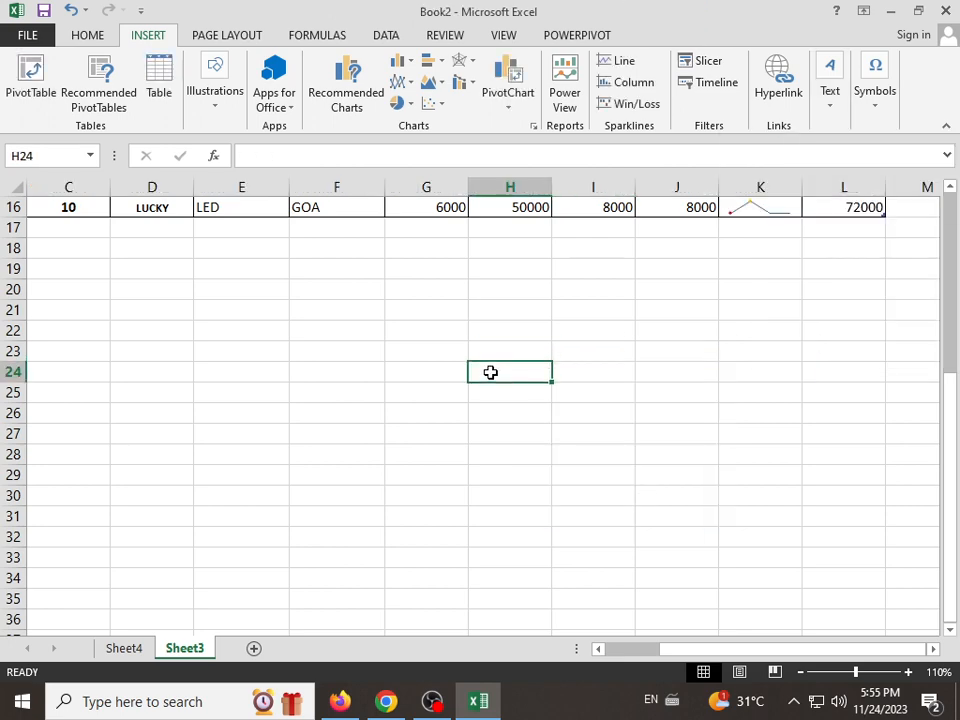
Step: Insert a page header on Sheet3 with ICIC COMPUTER CENTER in its centre section
scroll(490, 372, "up", 4)
scroll(490, 372, "up", 1)
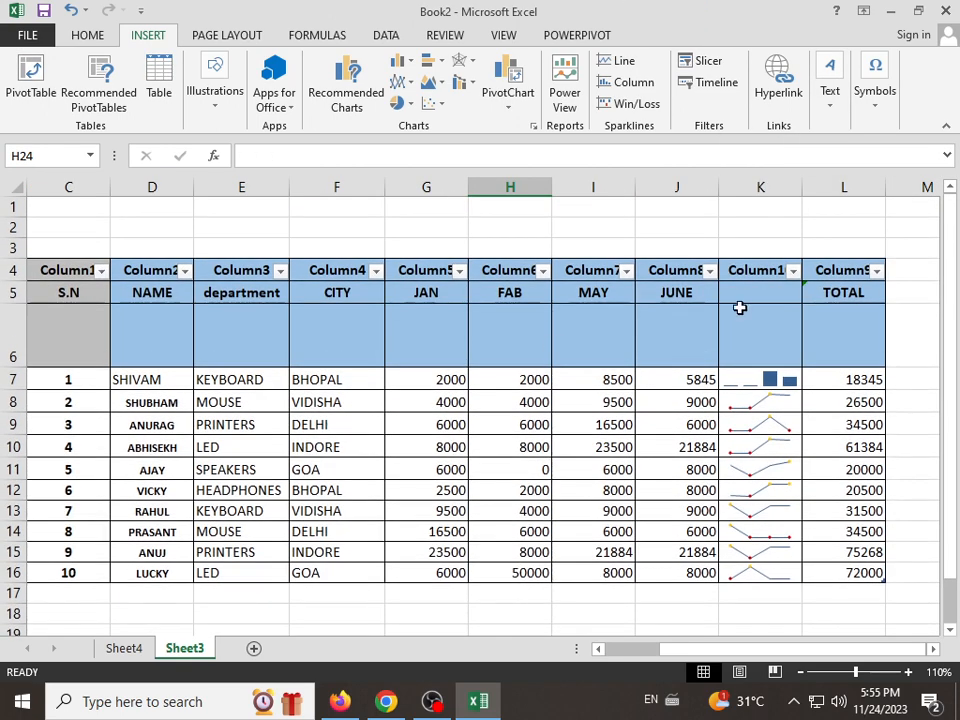
left_click(836, 108)
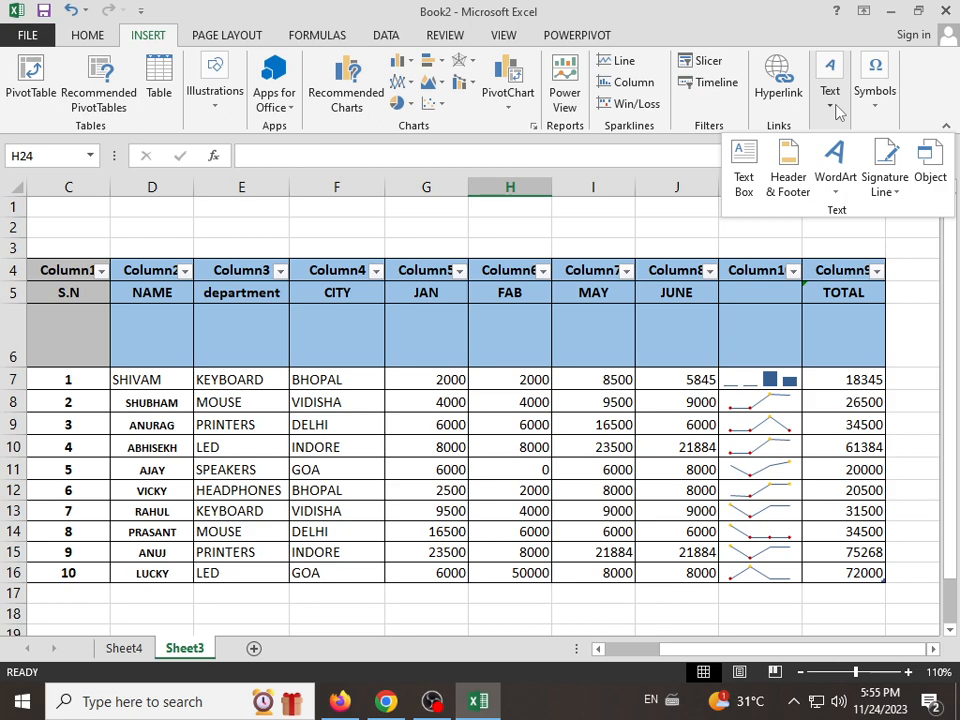
left_click(789, 178)
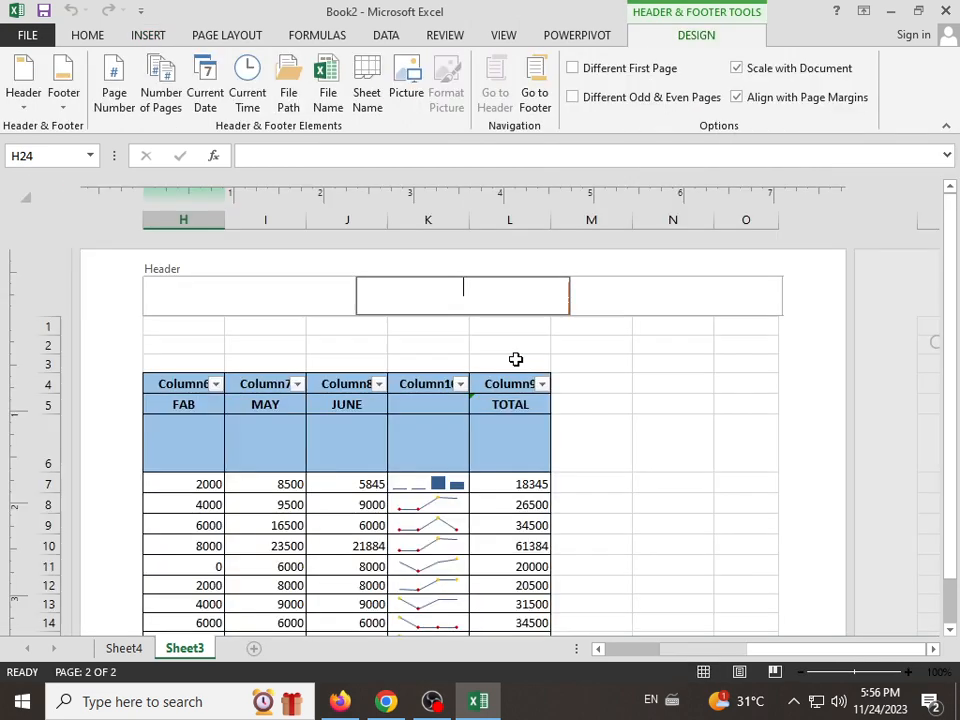
left_click(193, 301)
left_click(420, 305)
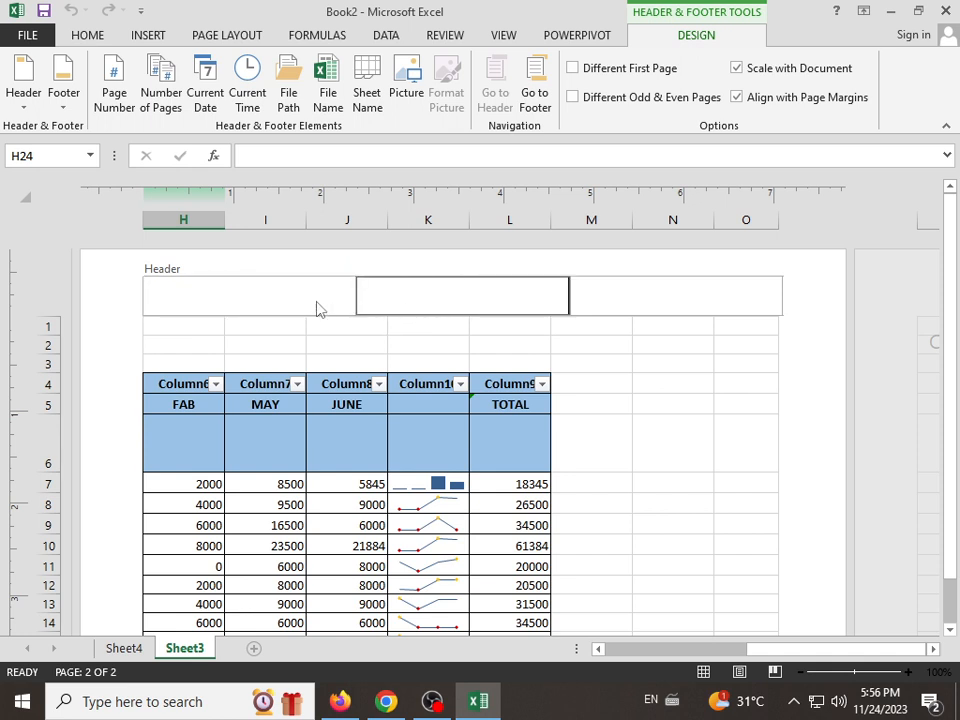
left_click(318, 309)
left_click(430, 300)
left_click(670, 298)
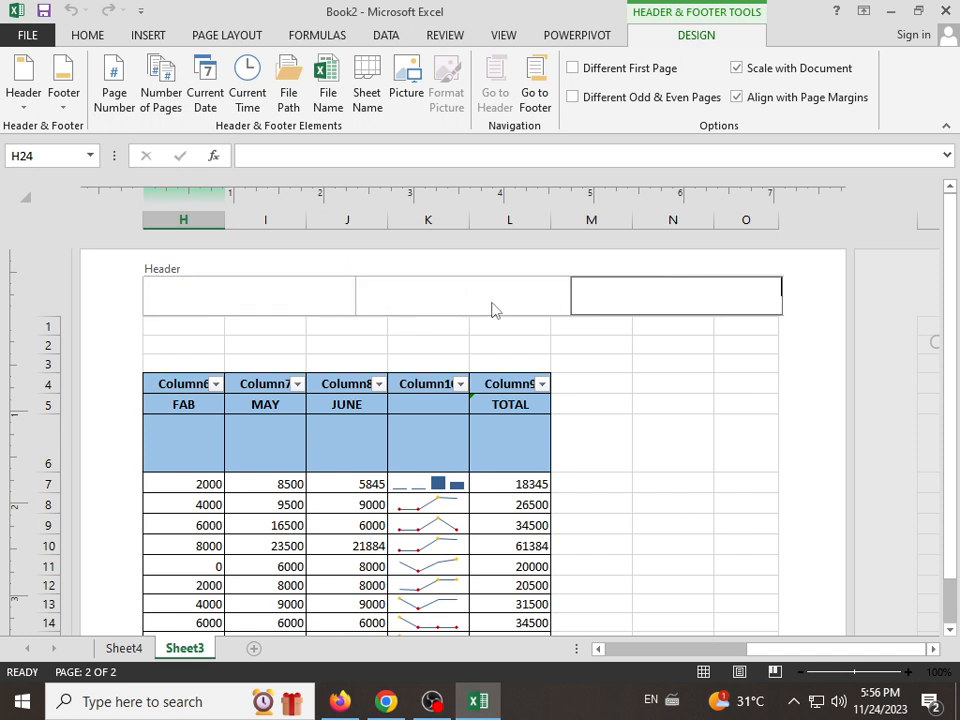
left_click(471, 296)
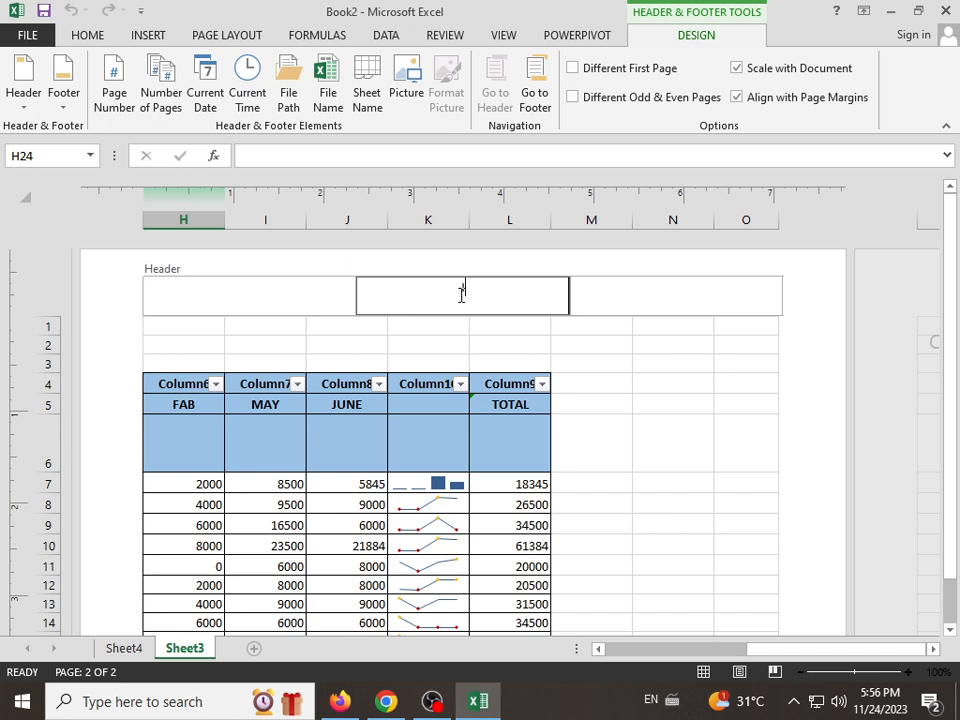
type("ICIC COMPUTER CENTER")
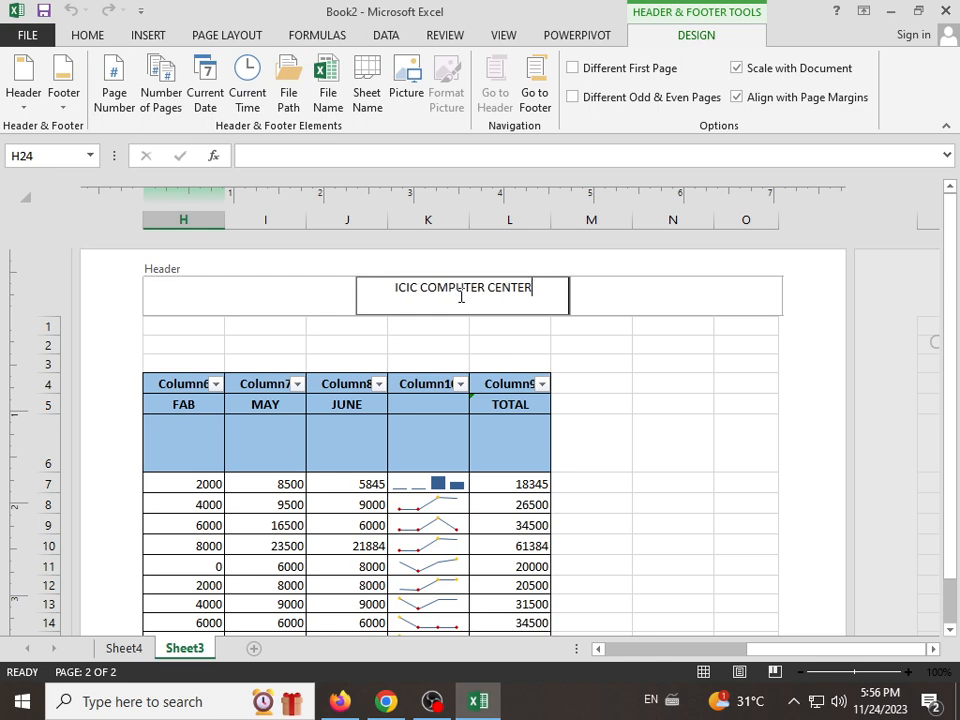
left_click(586, 471)
Step: Check whether the header also appears on the following page of Sheet3
scroll(604, 484, "down", 12)
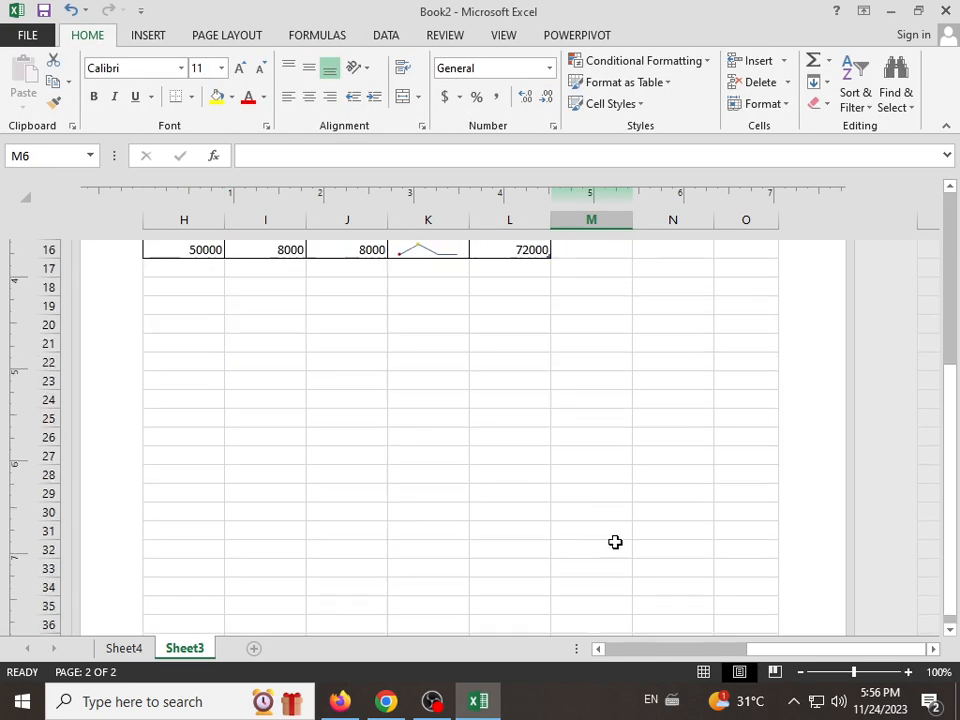
left_click(359, 455)
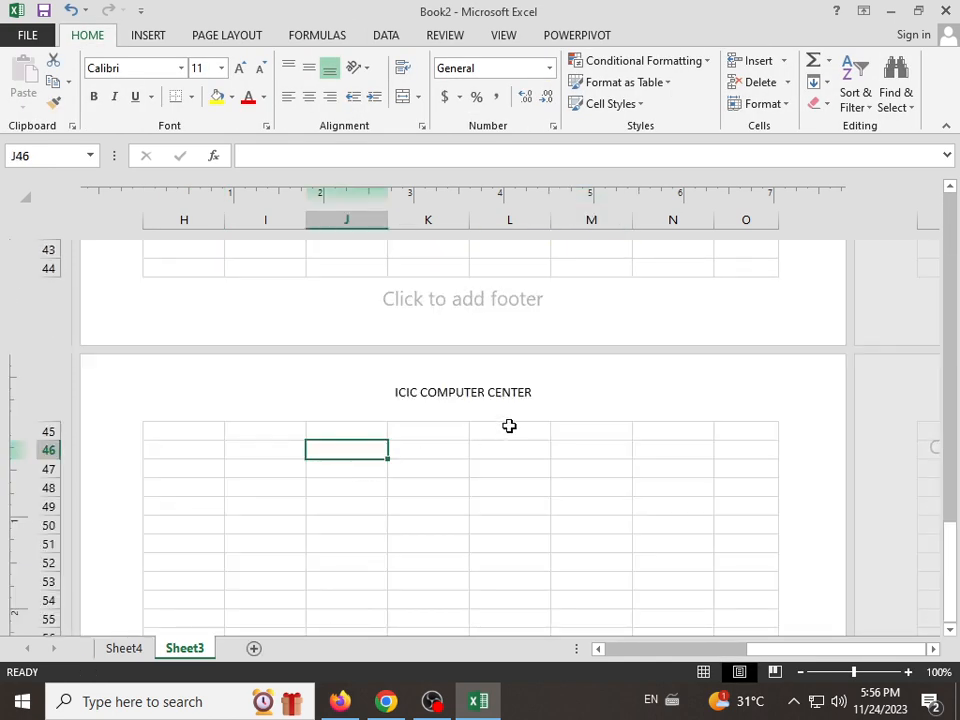
scroll(534, 418, "up", 12)
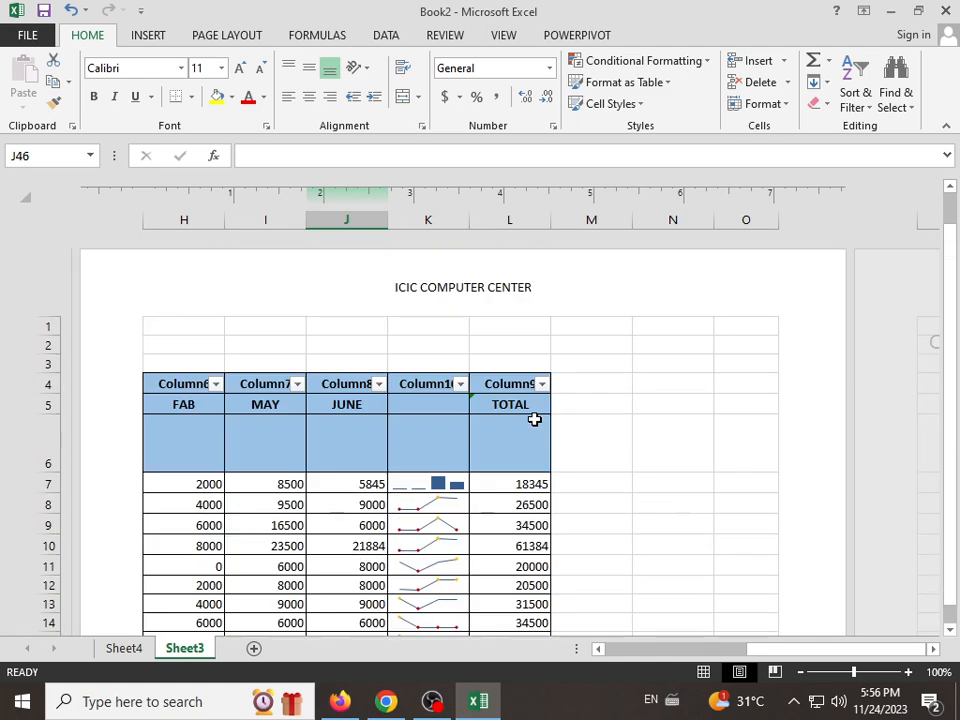
Step: Inspect the empty side sections of the page header and review the available header and footer elements
left_click(707, 303)
left_click(298, 300)
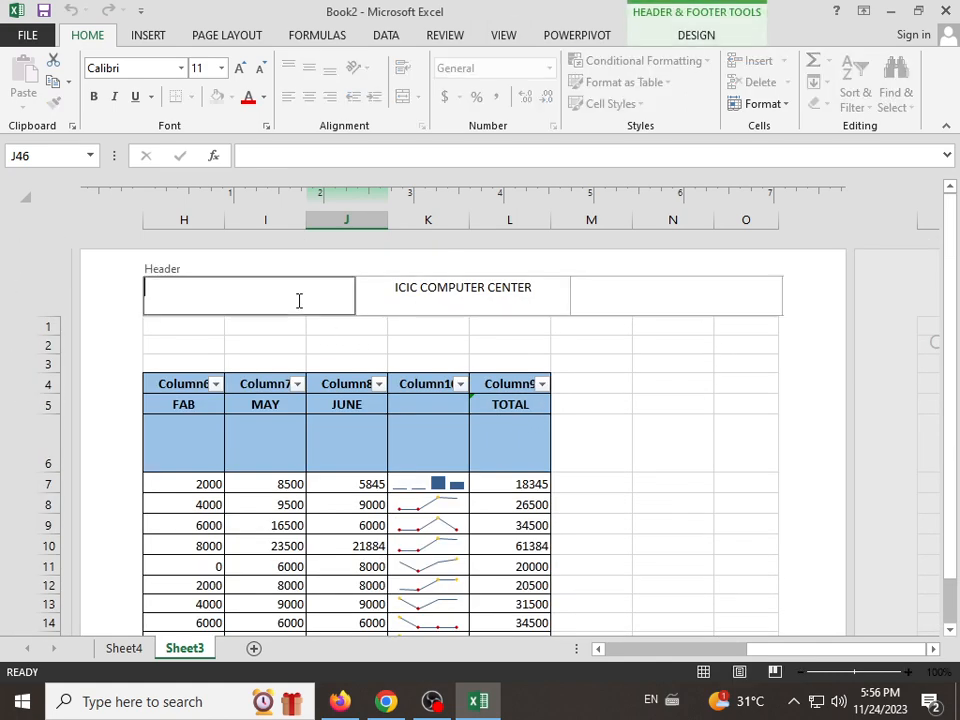
left_click(695, 36)
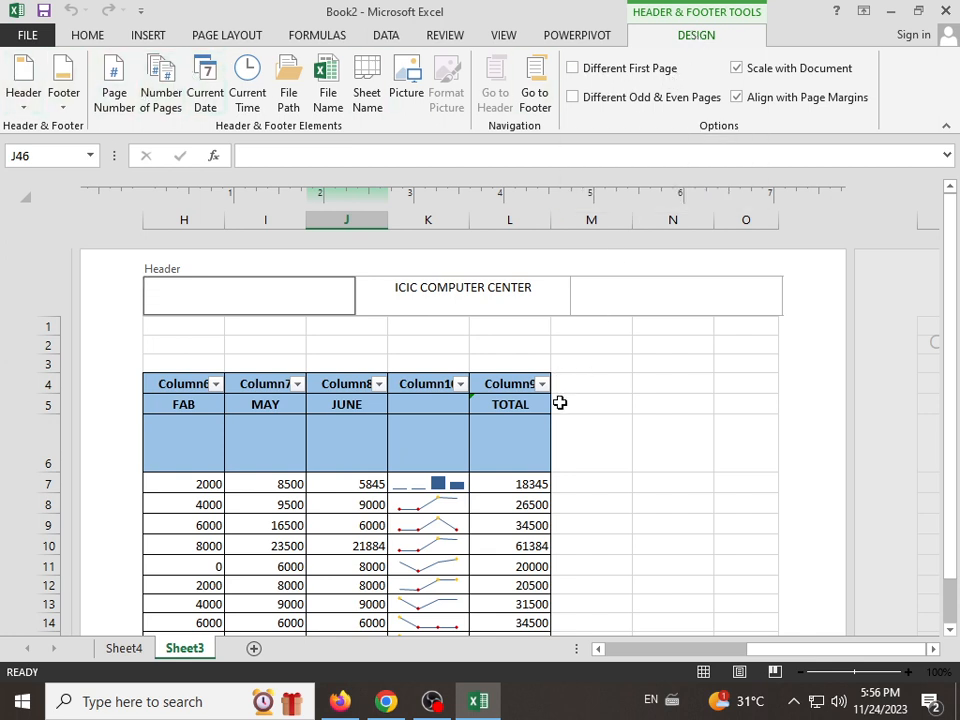
left_click(148, 38)
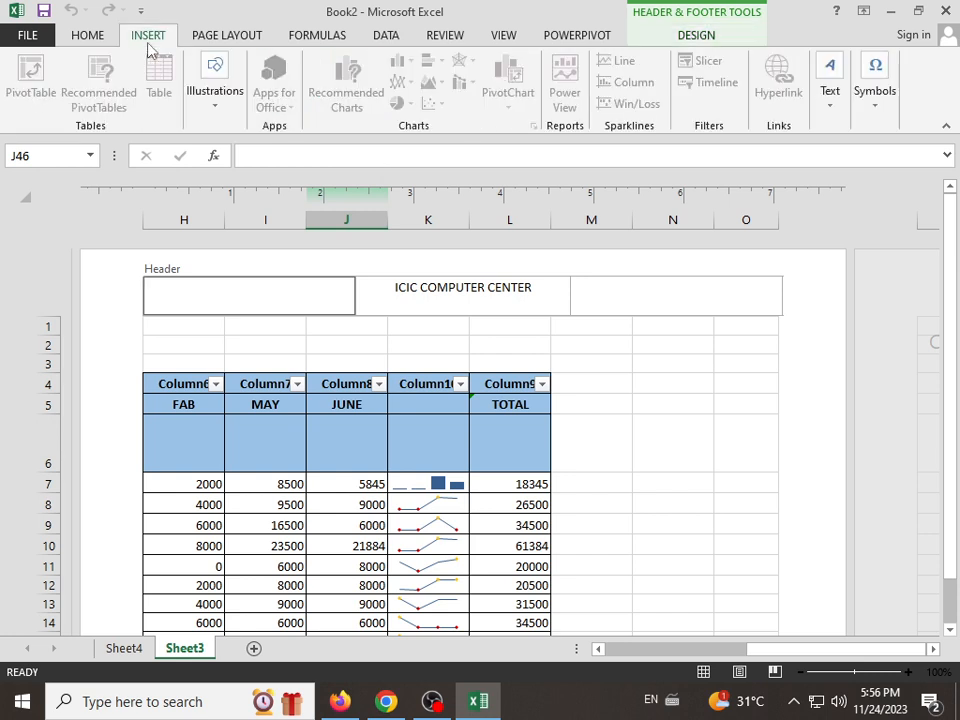
left_click(605, 389)
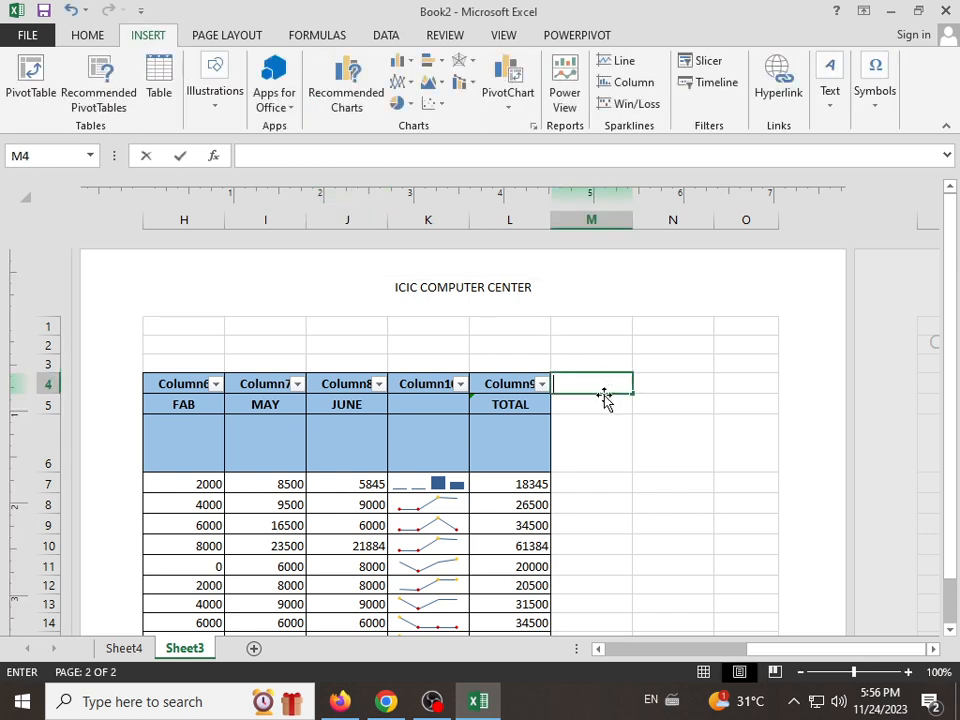
Step: End editing of cell M4 and return Sheet3 to Normal view
left_click(836, 104)
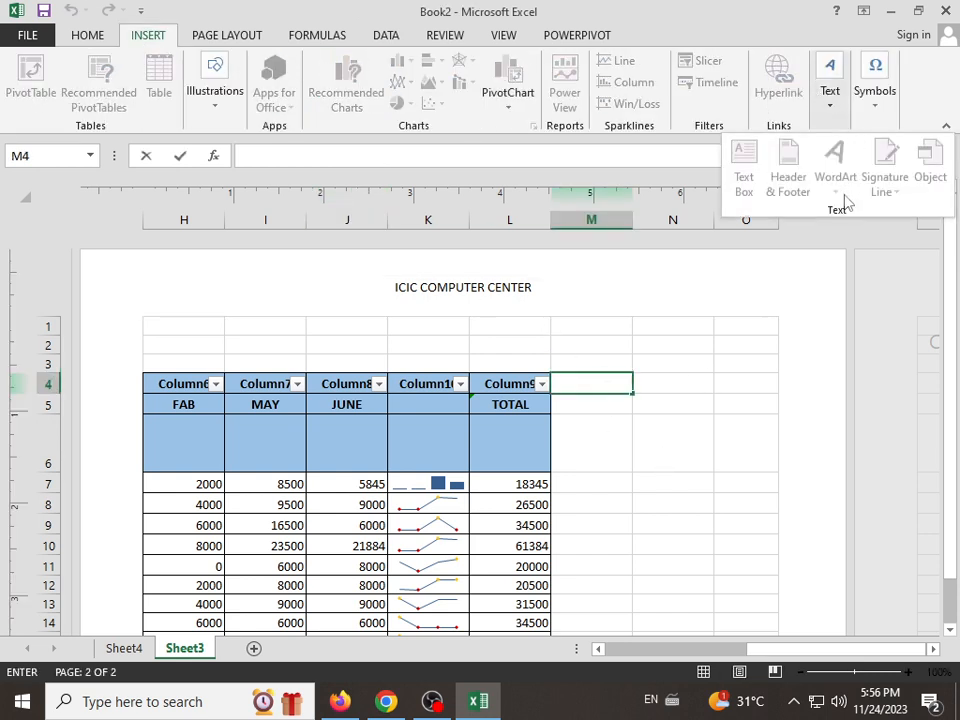
left_click(737, 364)
left_click(594, 463)
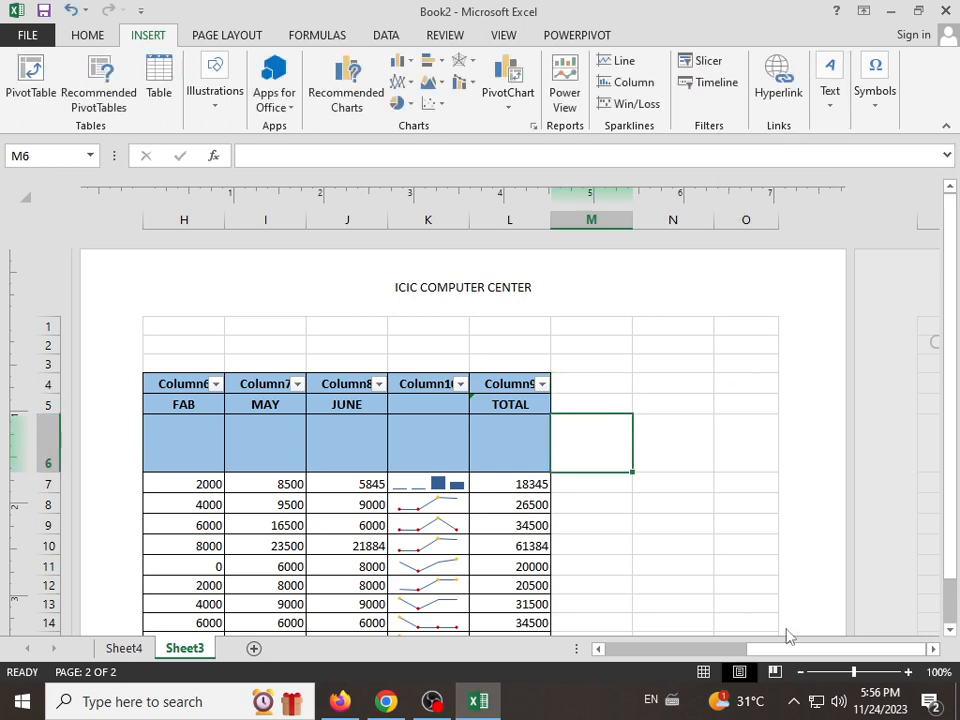
left_click(645, 467)
left_click(706, 674)
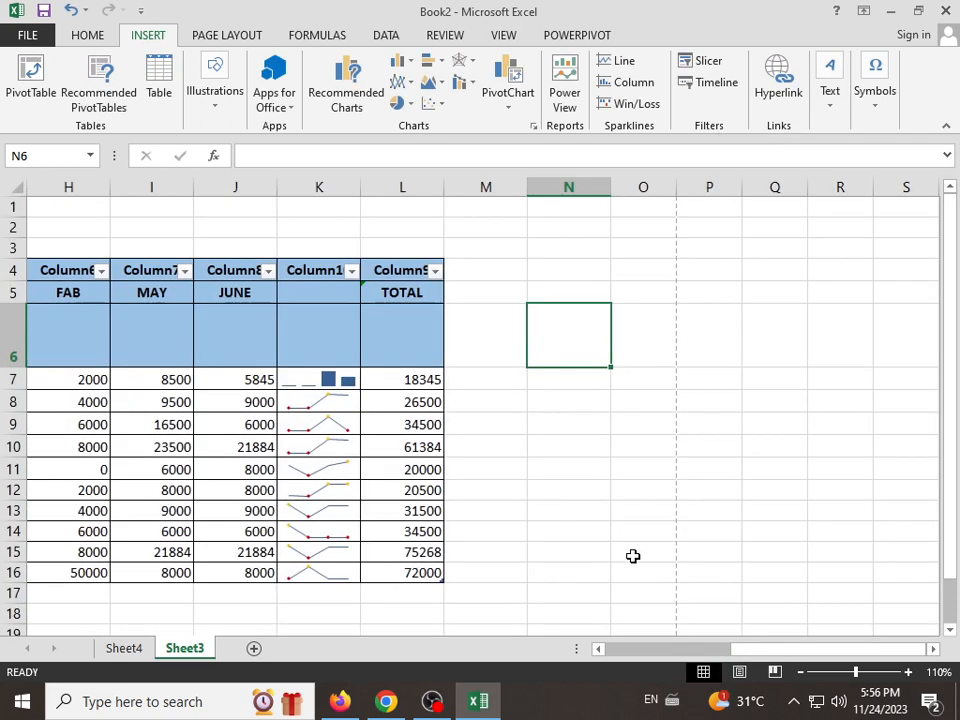
Step: Open header and footer editing on Sheet3 and inspect the empty footer sections at the end of a page
left_click(606, 382)
left_click(830, 100)
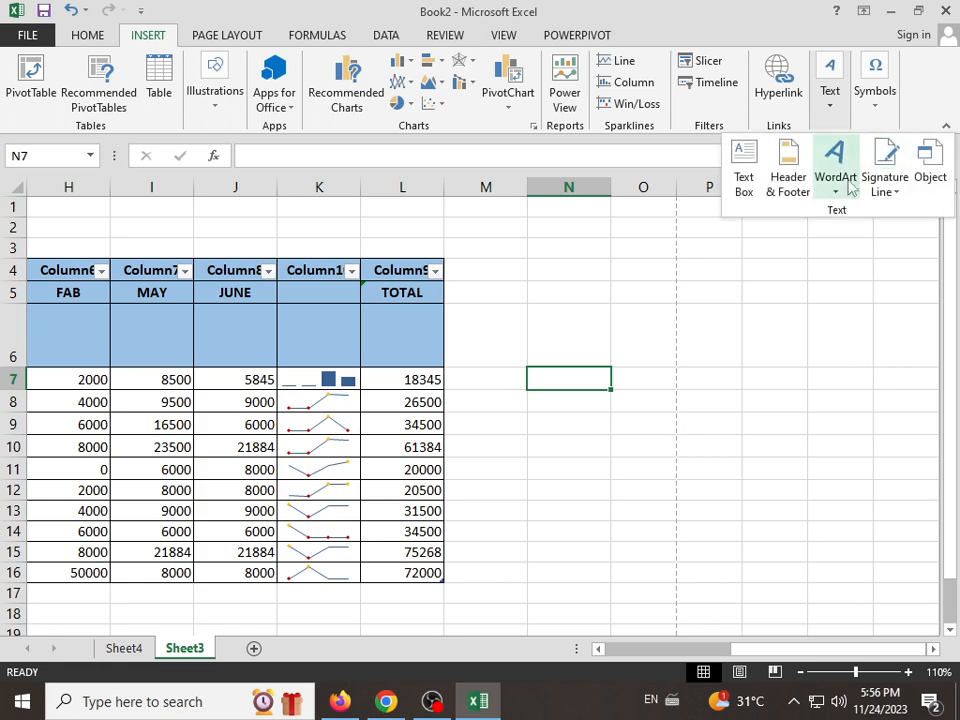
left_click(788, 175)
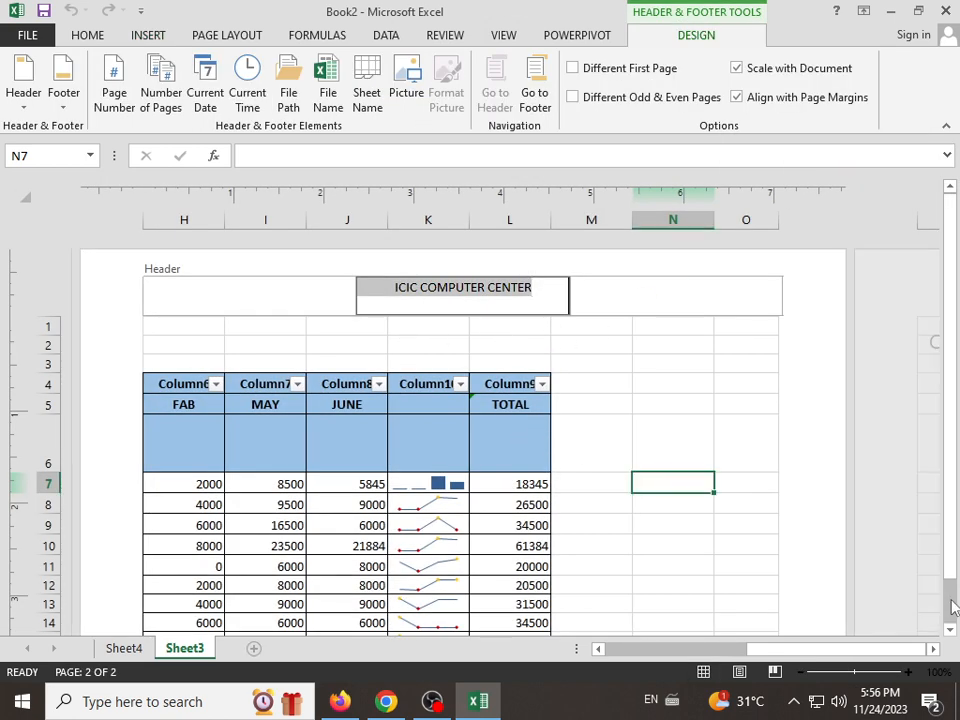
left_click(938, 604)
scroll(950, 598, "down", 15)
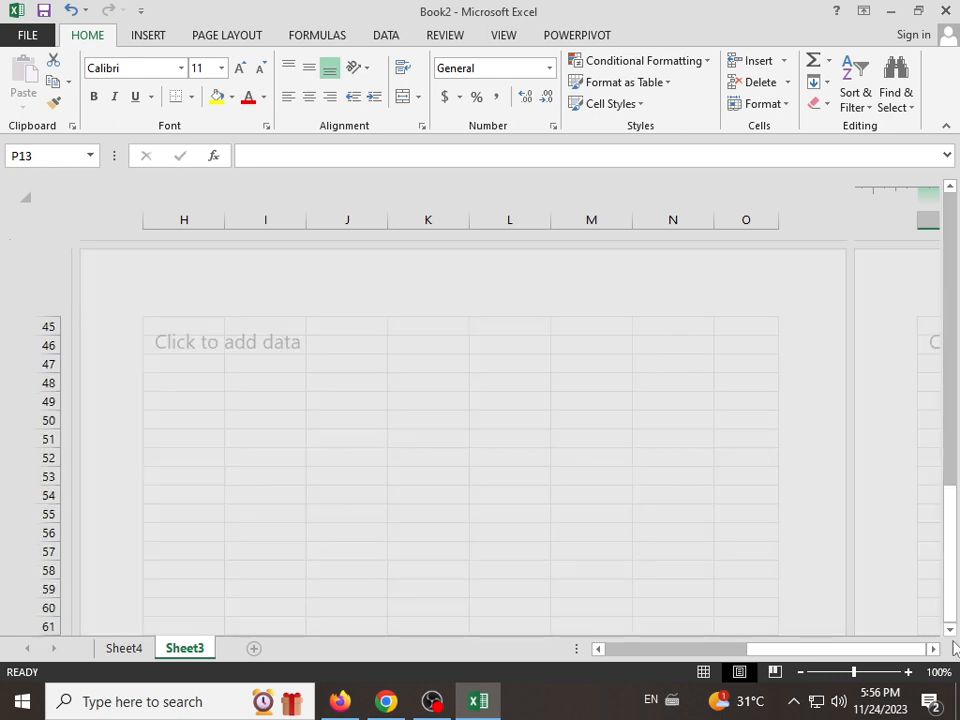
left_click(405, 456)
scroll(420, 405, "down", 14)
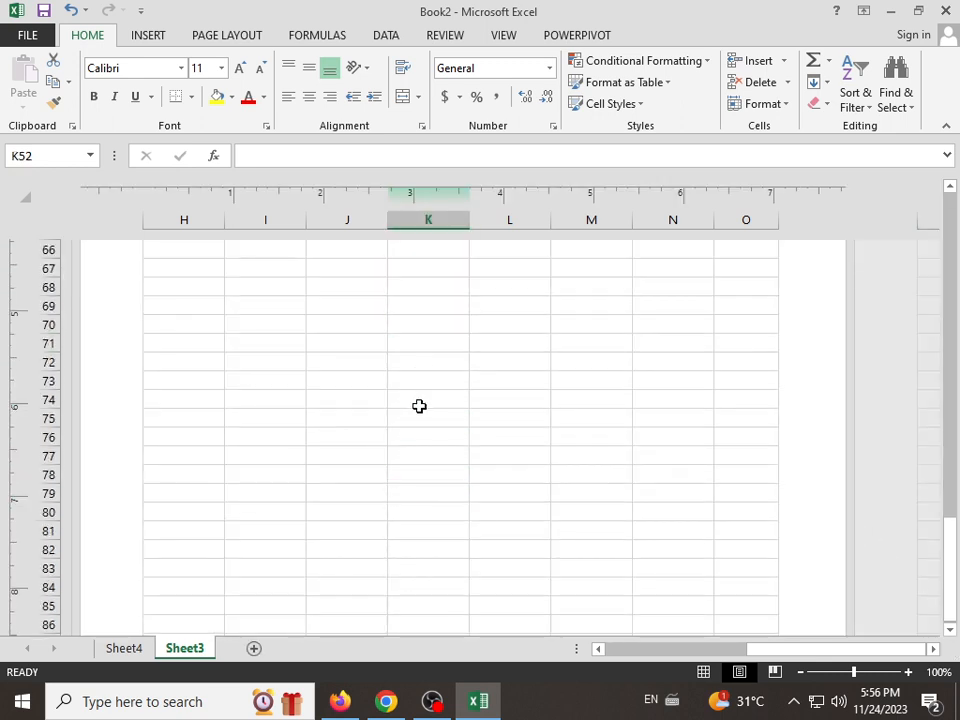
scroll(420, 463, "up", 1)
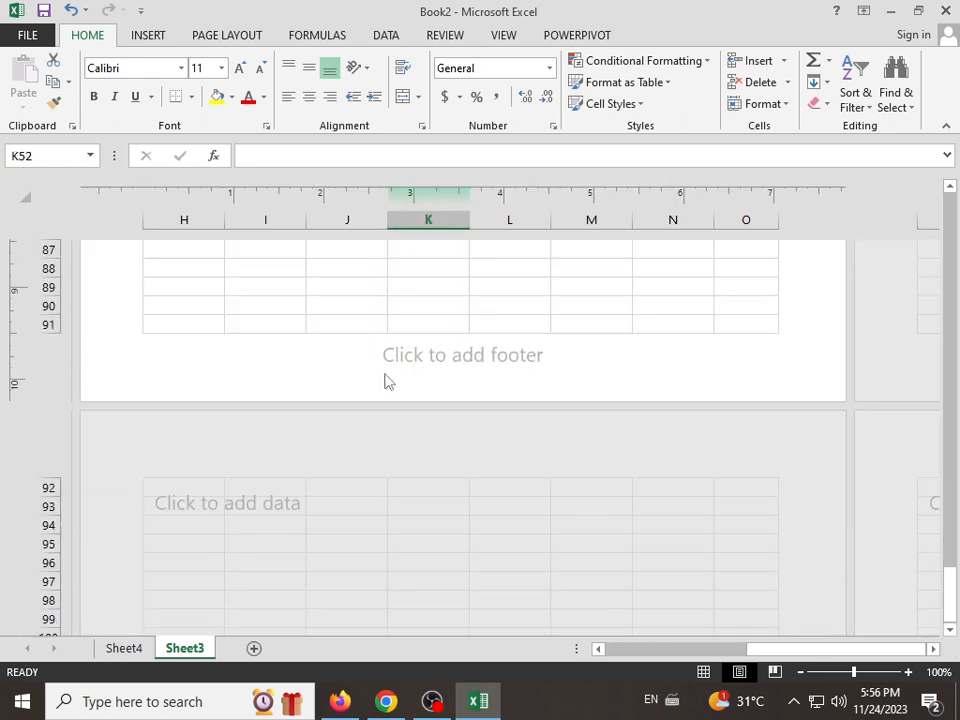
left_click(449, 360)
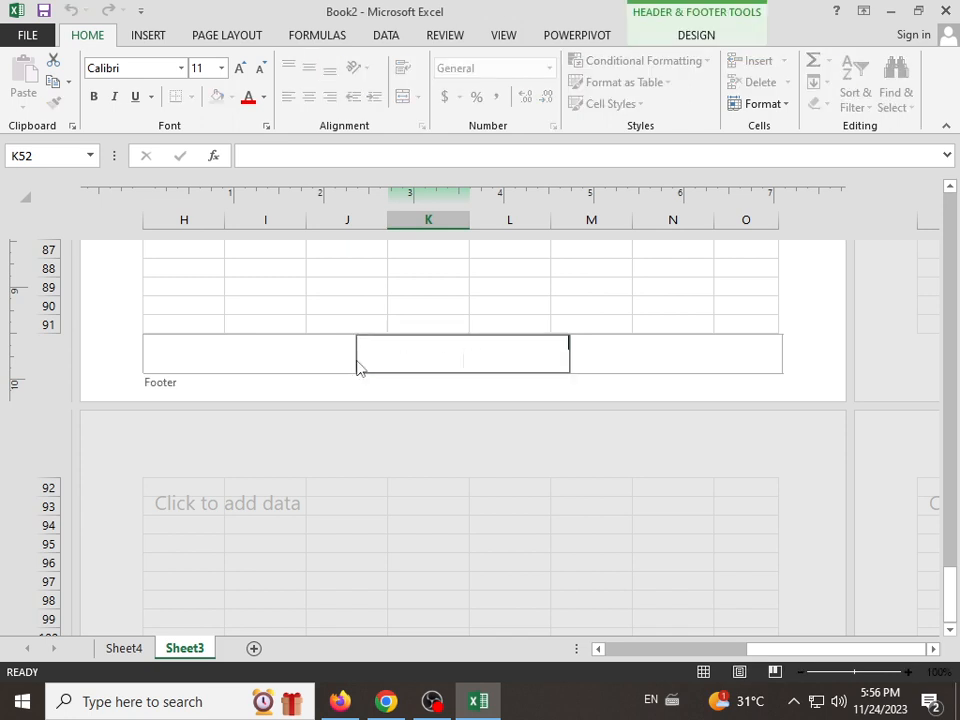
left_click(441, 287)
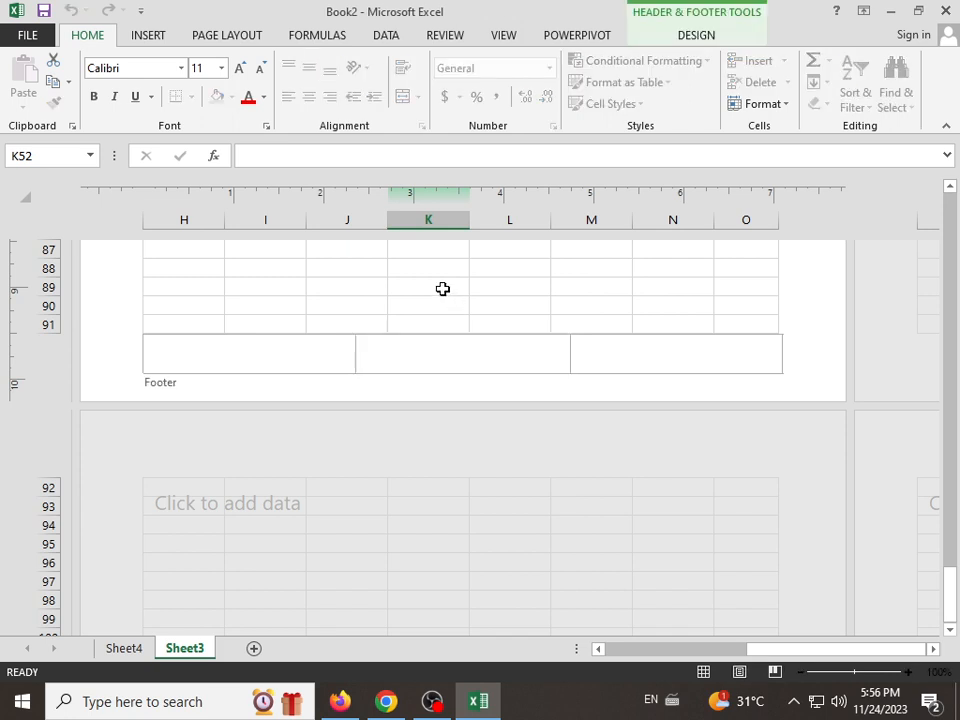
Step: Leave footer editing, select cell M5 and return Sheet3 to Normal view
scroll(441, 287, "up", 15)
scroll(442, 288, "up", 14)
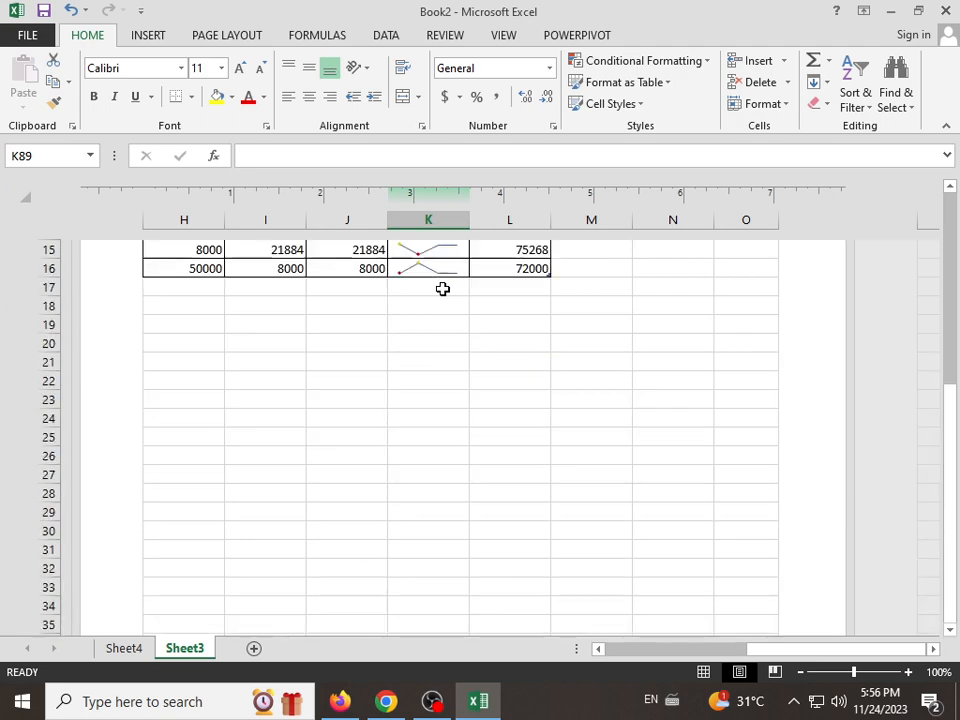
left_click(558, 398)
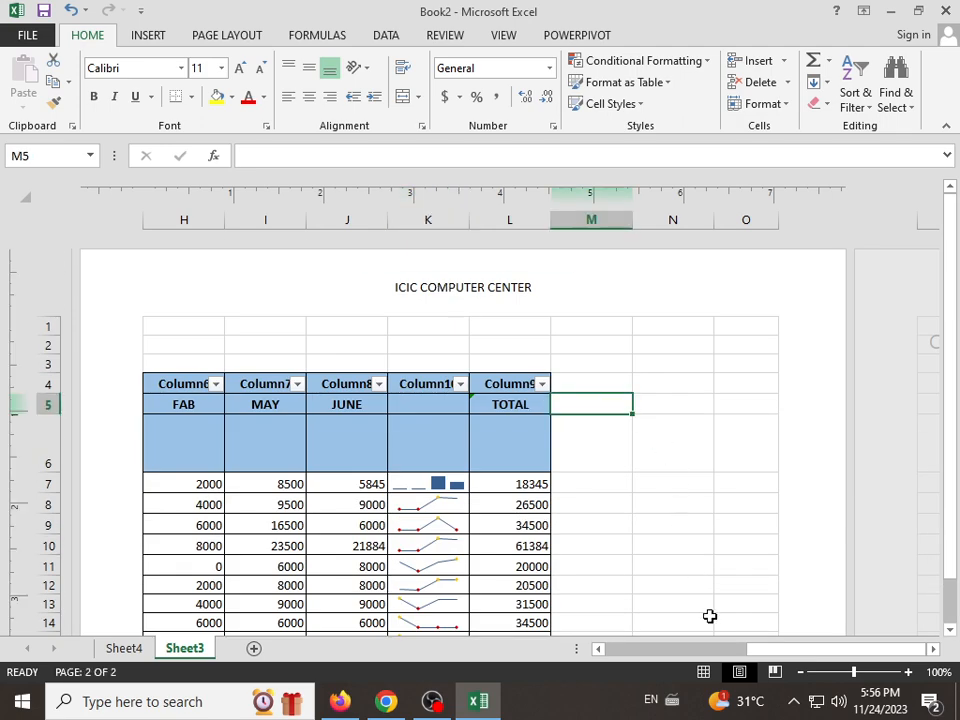
left_click(706, 674)
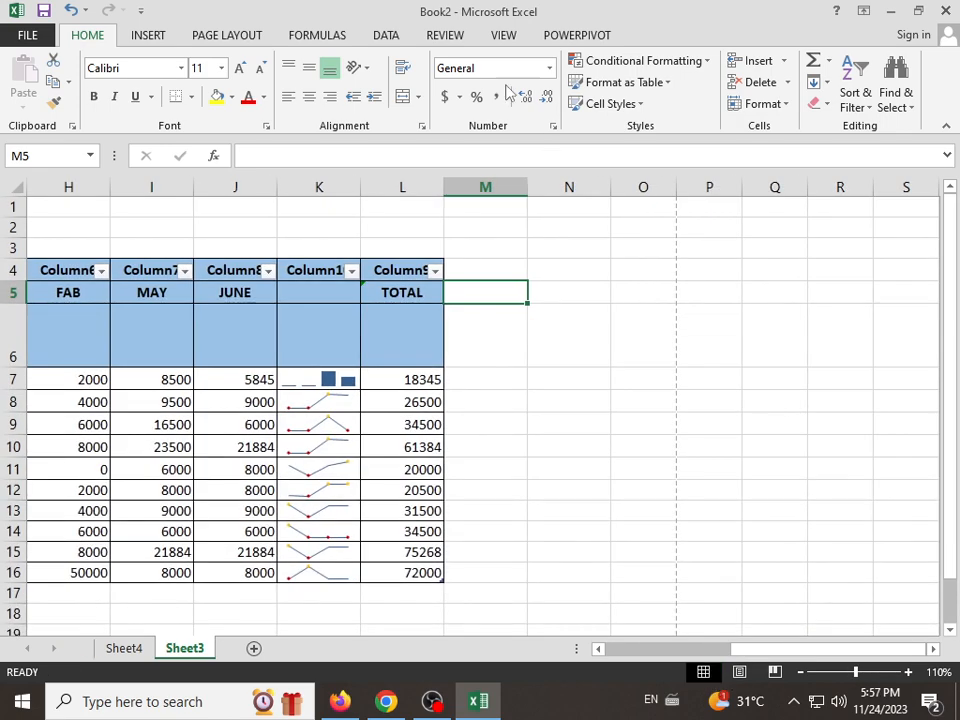
Step: Insert WordArt in the Fill - Blue, Accent 1, Shadow style and place it beside the sales table
left_click(150, 36)
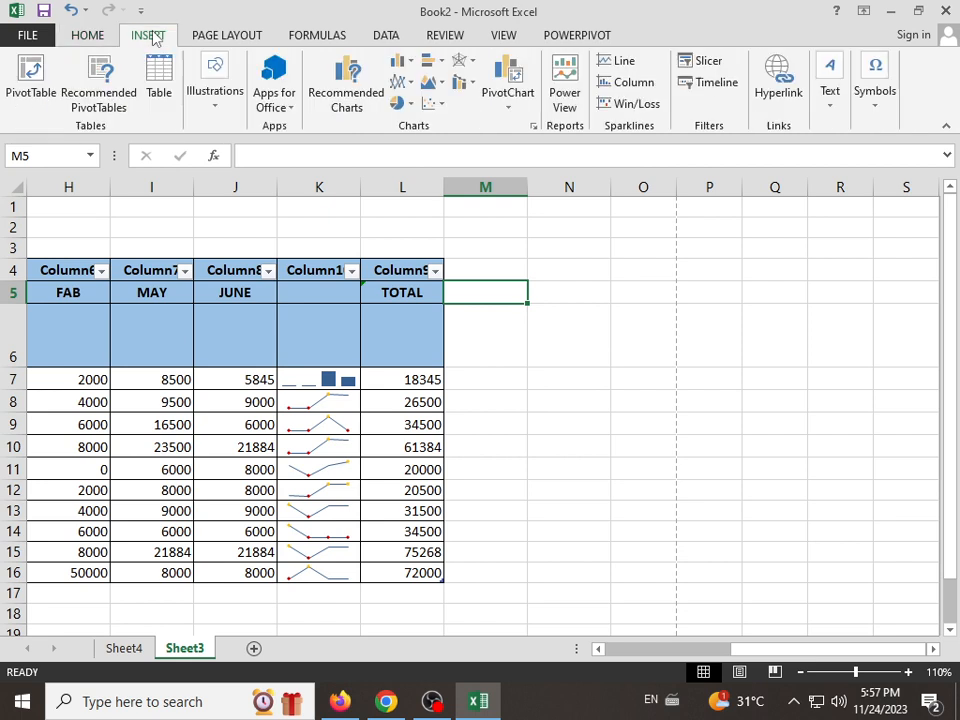
left_click(836, 112)
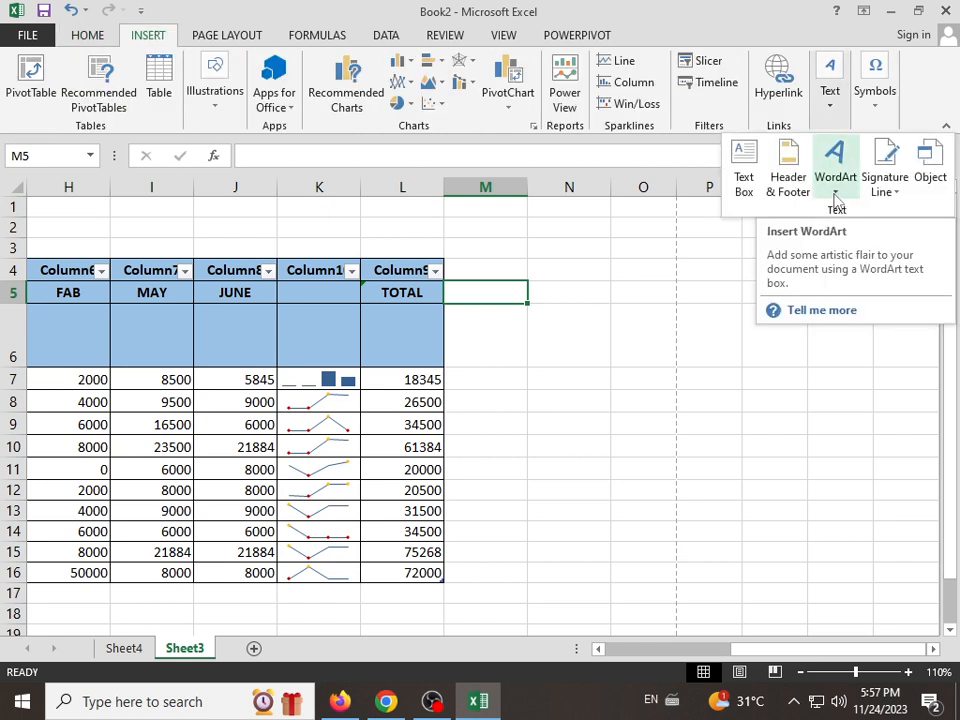
left_click(836, 195)
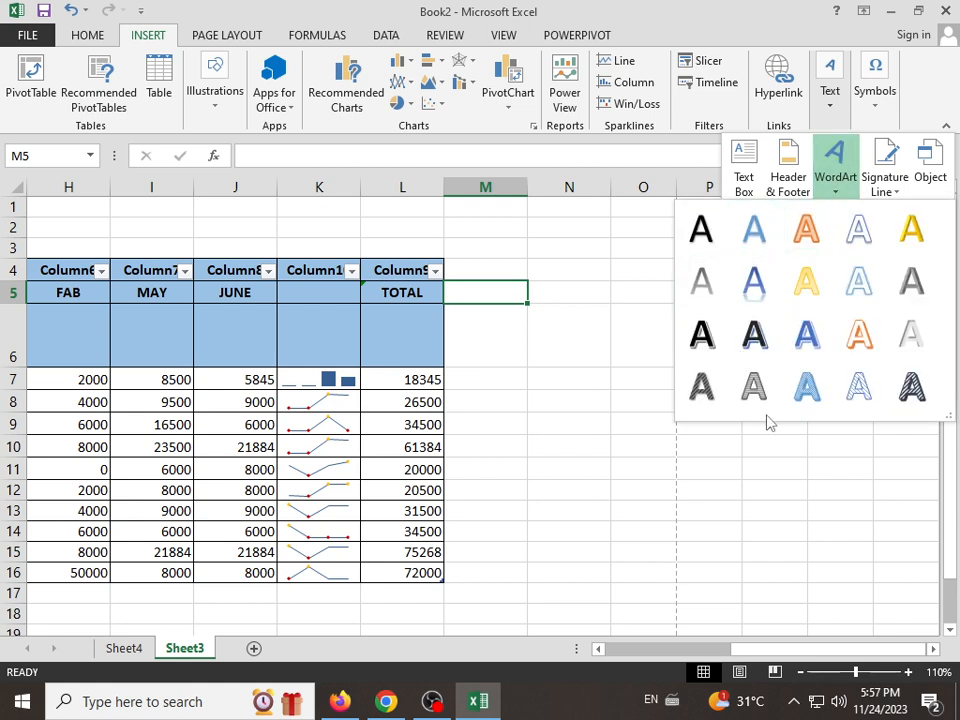
left_click(754, 243)
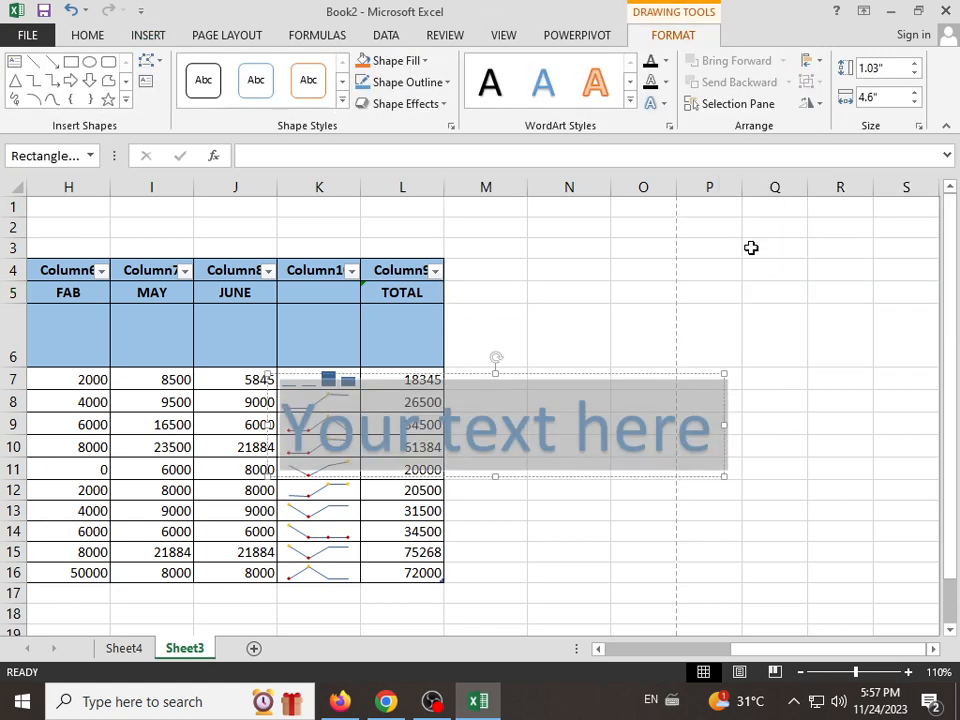
left_click_drag(581, 377, 761, 244)
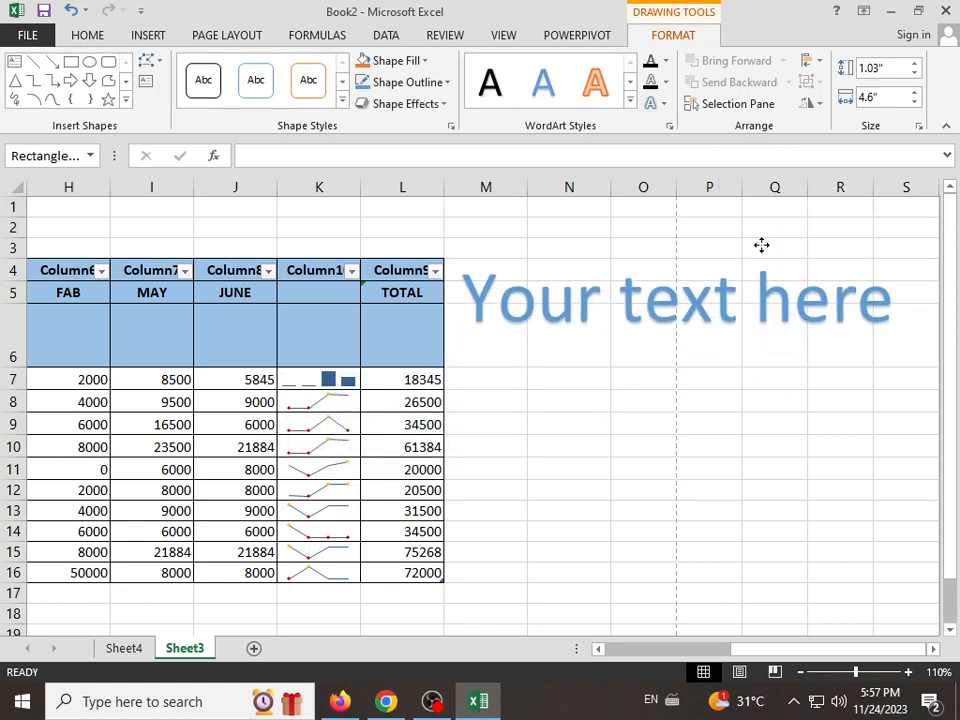
Step: Replace the WordArt's placeholder with the sample text HKHKHHUKH and erase it
left_click_drag(476, 308, 870, 333)
type("HKHKH")
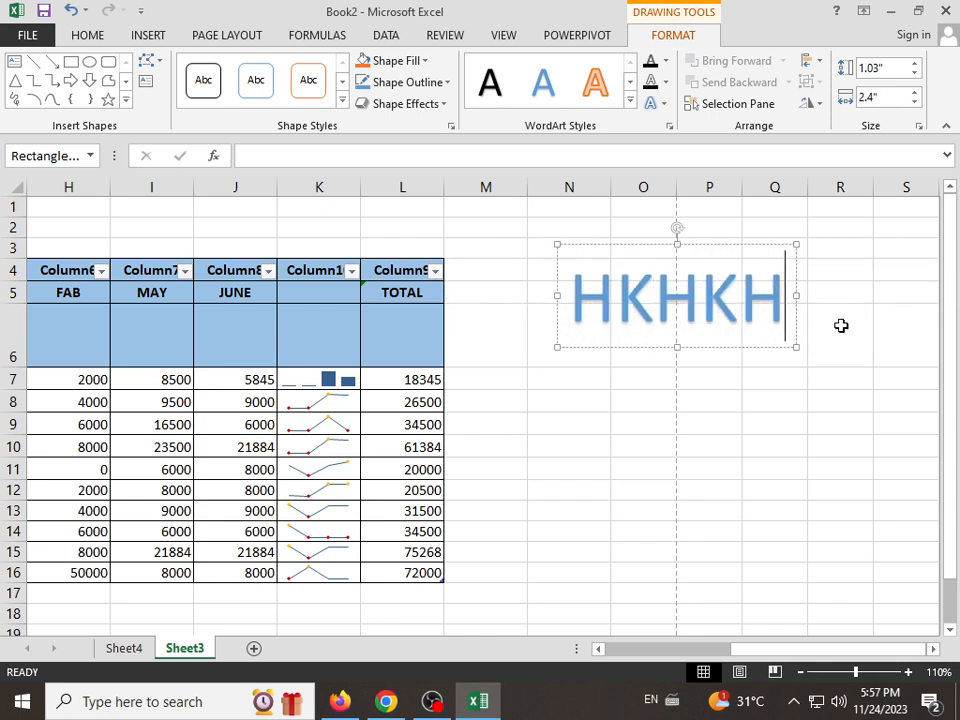
type("HUKH")
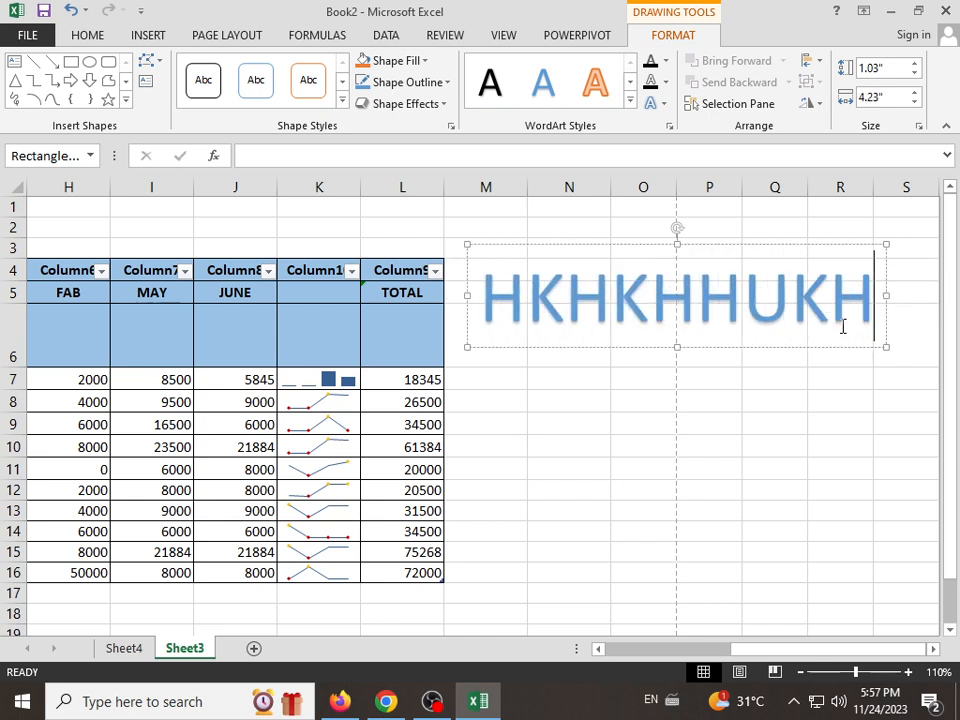
key("BackSpace")
key("BackSpace")
key("BackSpace")
key("BackSpace")
key("BackSpace")
key("BackSpace")
key("BackSpace")
key("BackSpace")
key("BackSpace")
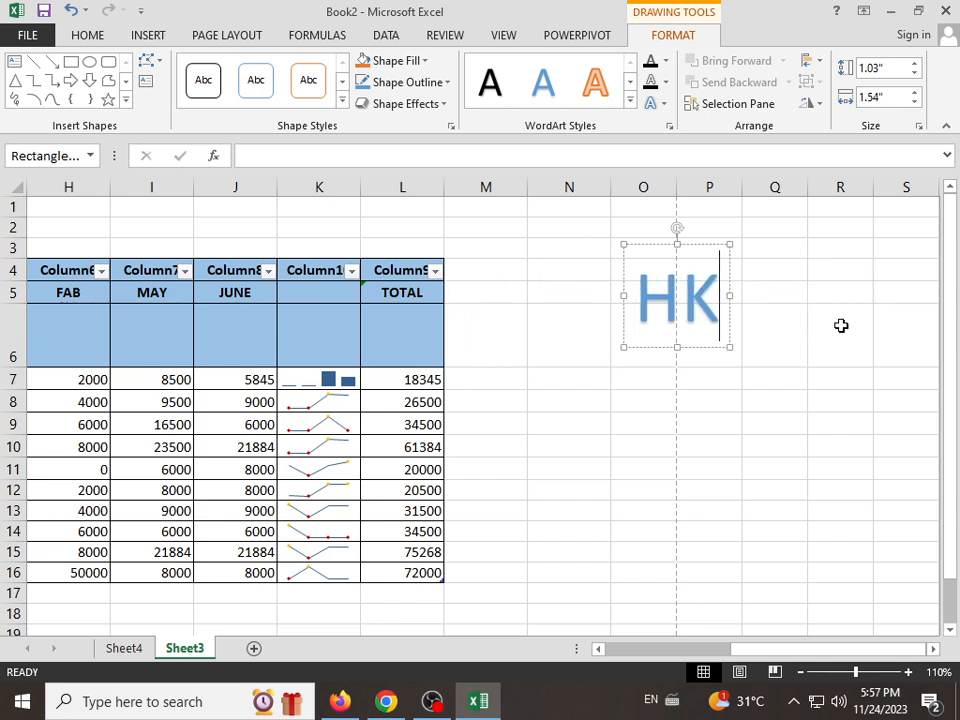
Step: Enter ICIC COMPUTER CENTER CENTER as the WordArt text
type("IC")
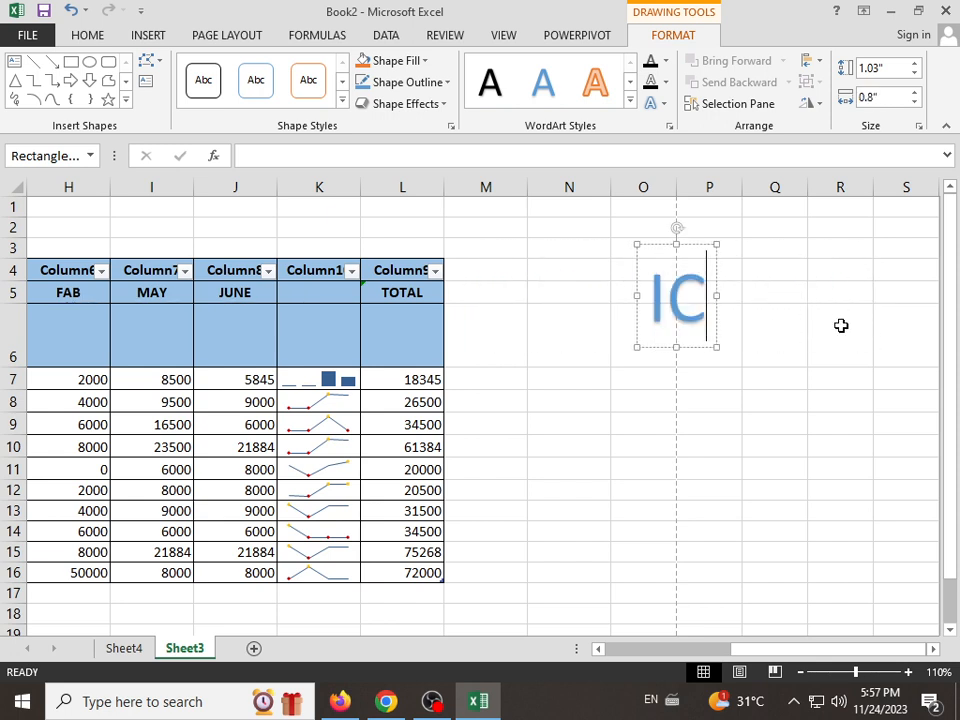
type("IC CP")
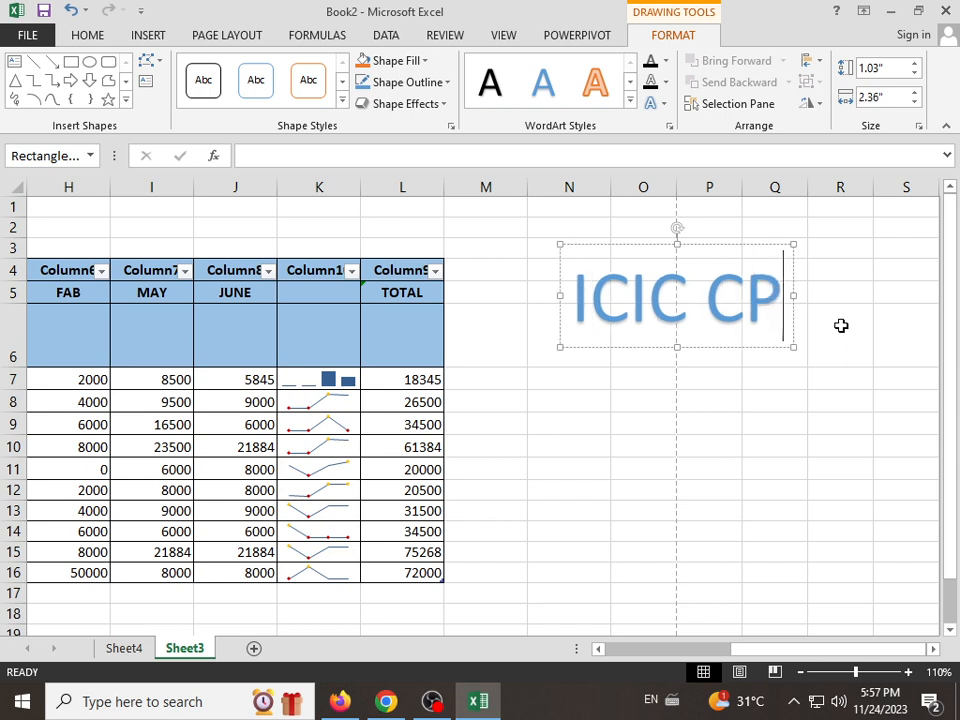
key("BackSpace")
type("OMPU")
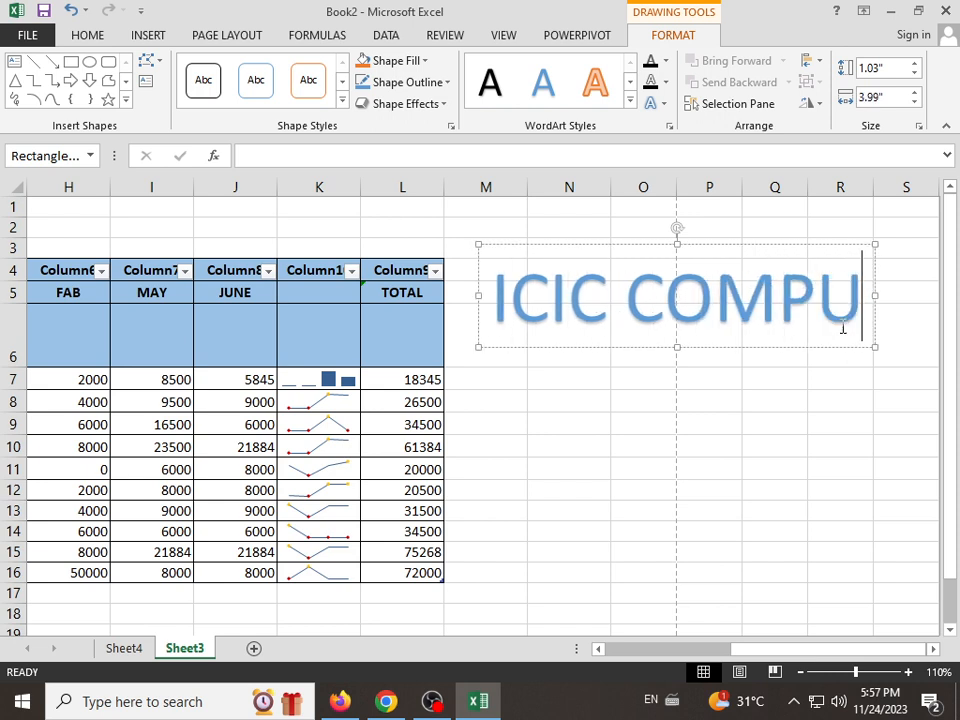
type("TER C")
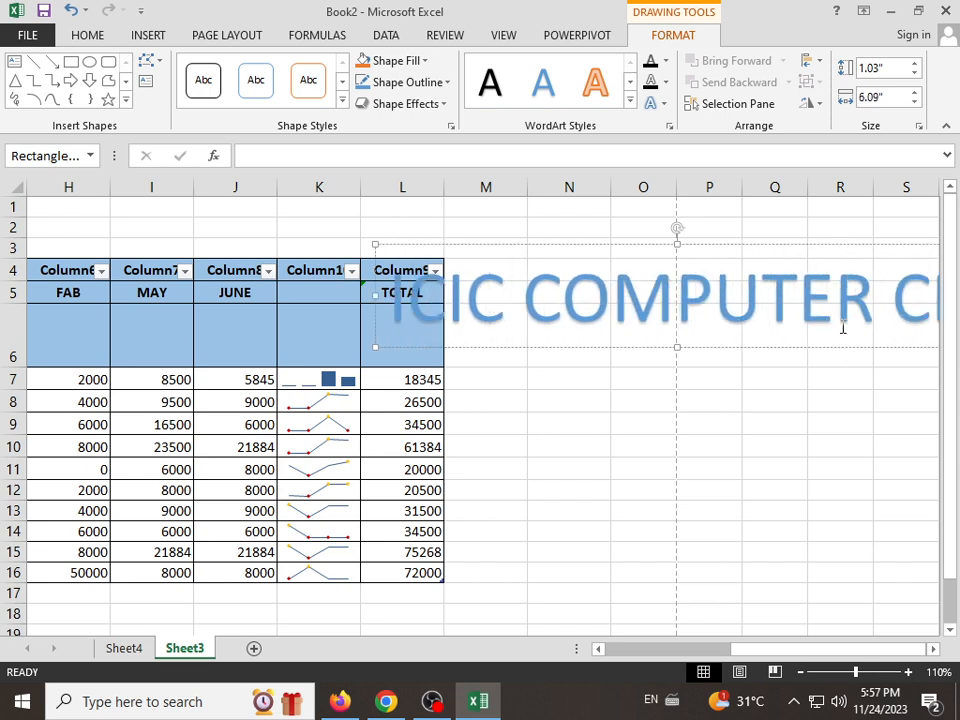
type("ENT")
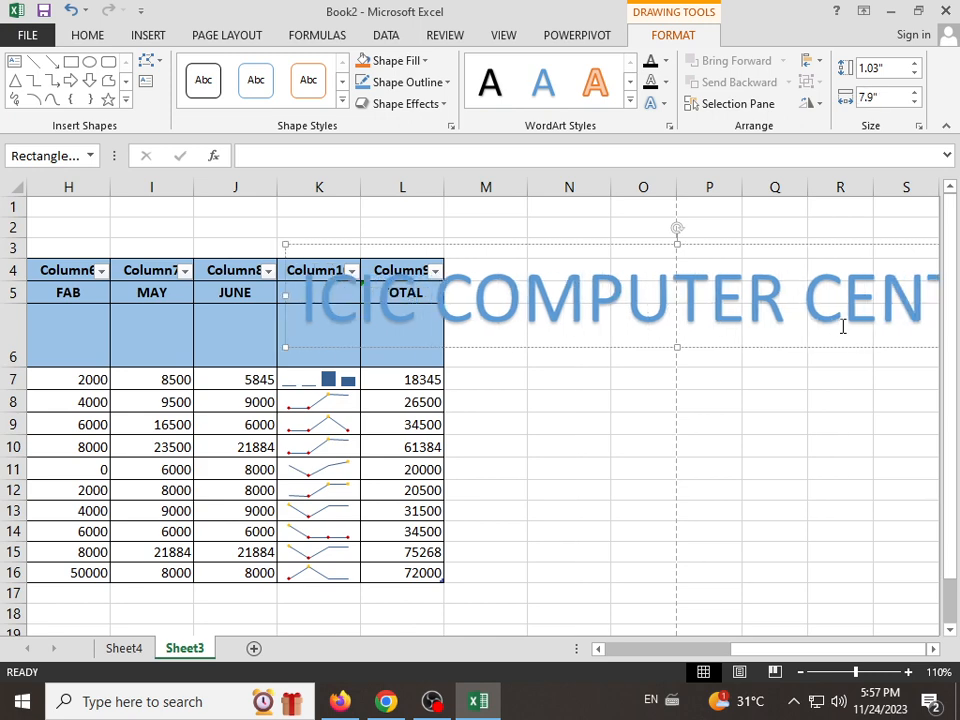
type("ERR")
type("NTER")
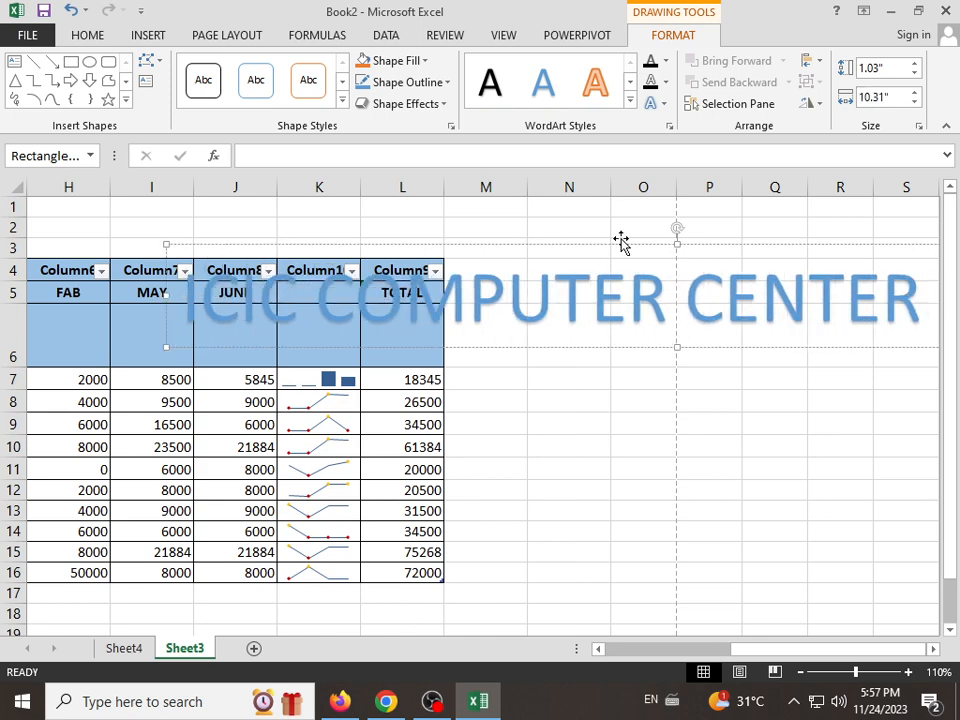
Step: Try a grey gradient shape style on the repositioned WordArt, and delete the WordArt
left_click_drag(620, 240, 362, 283)
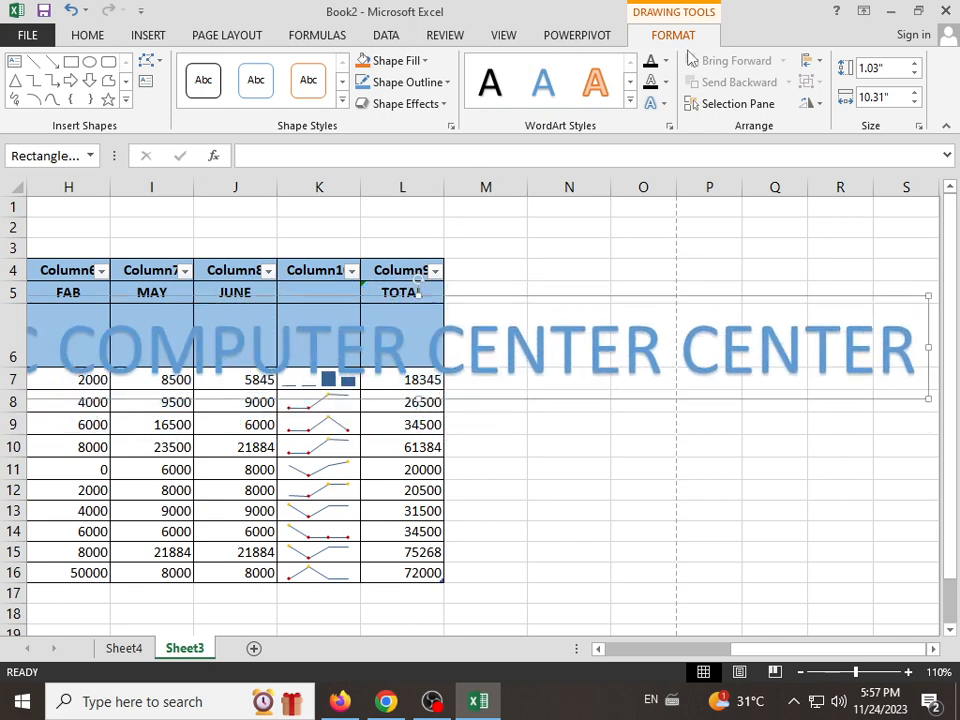
left_click(342, 100)
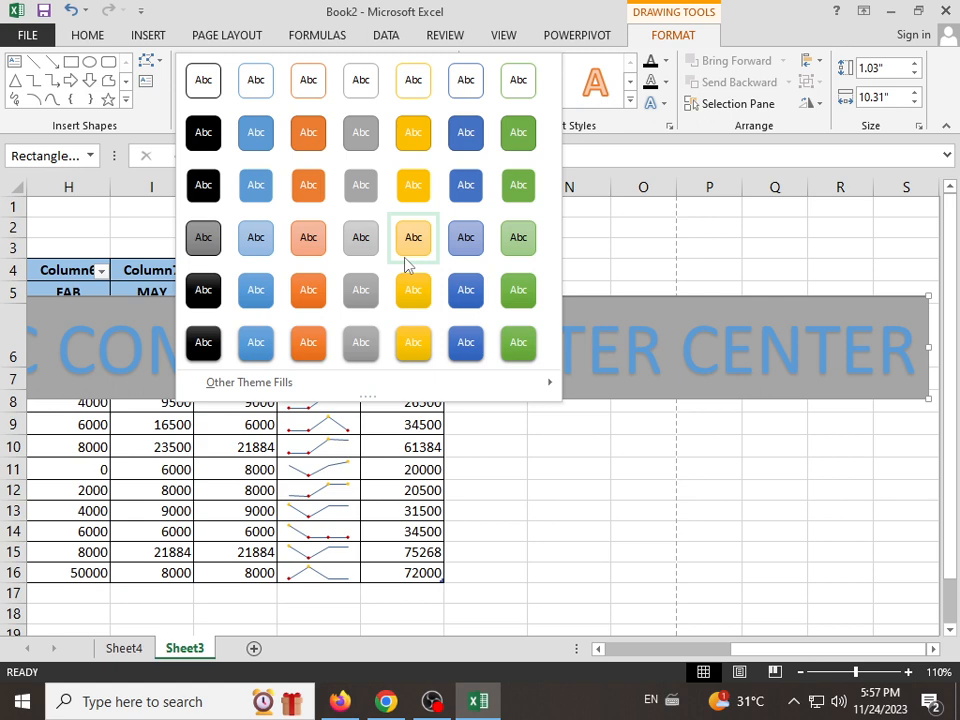
left_click(364, 288)
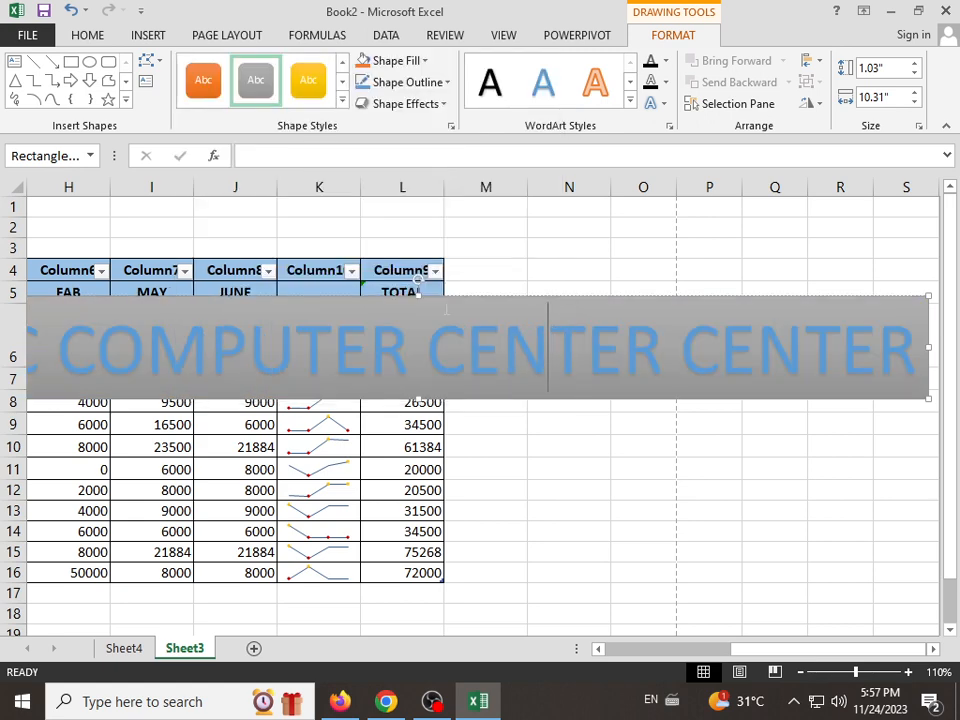
key("Delete")
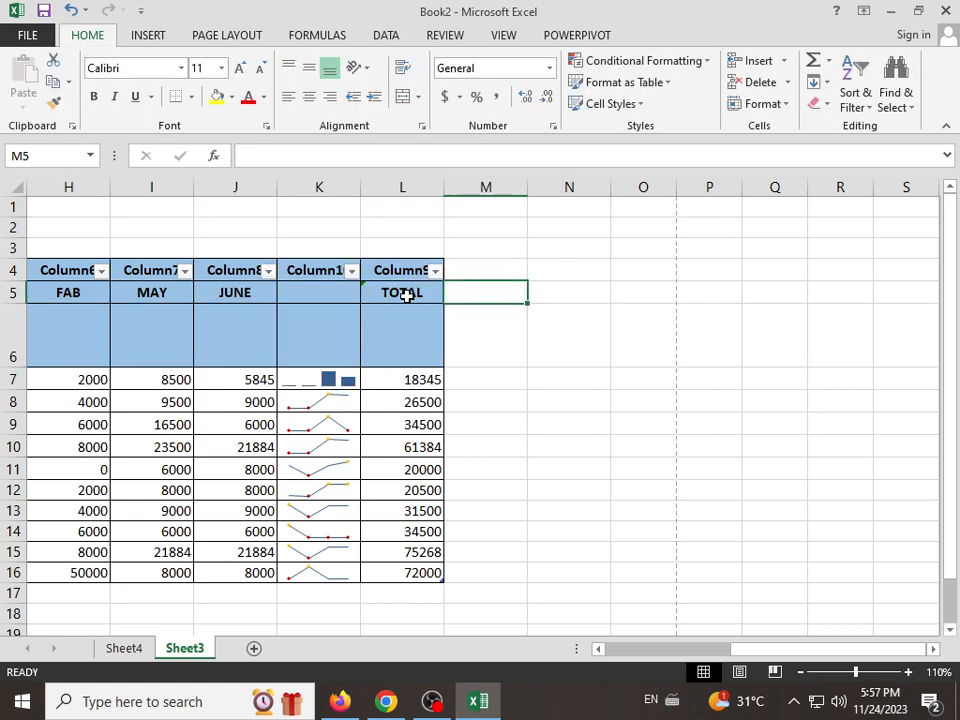
Step: Review the setup fields for a Microsoft Office signature line and close the dialog without adding one
left_click(148, 35)
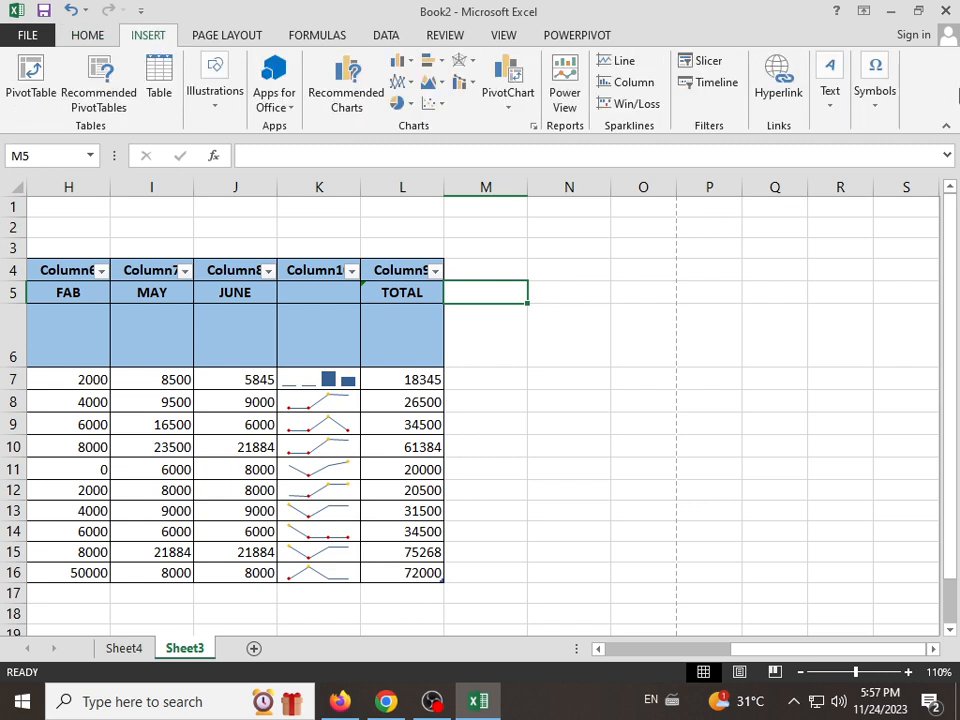
left_click(832, 100)
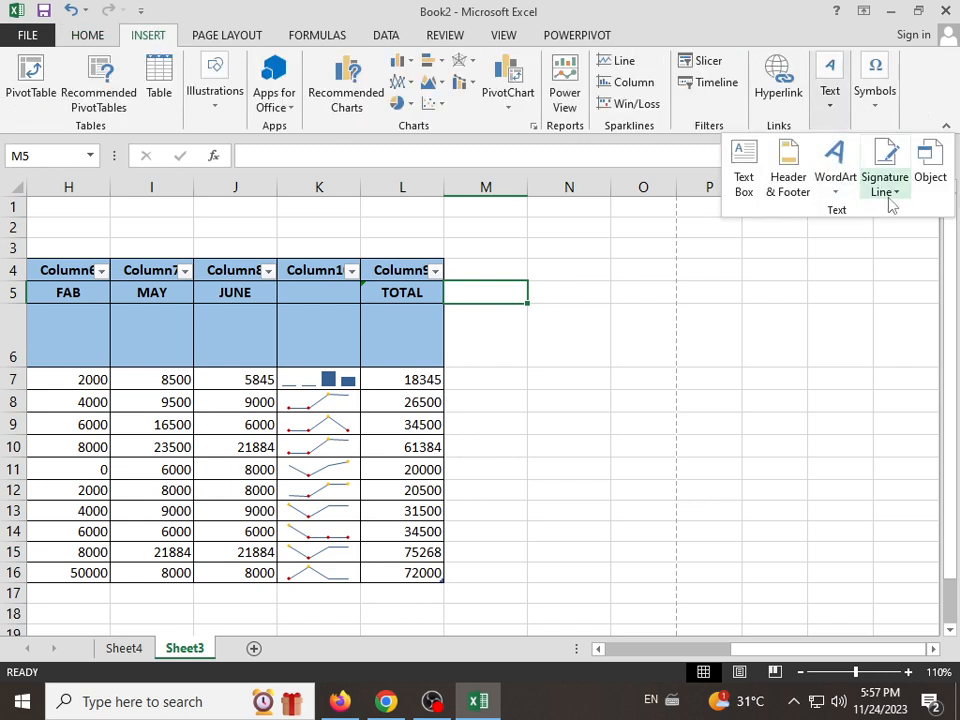
left_click(891, 195)
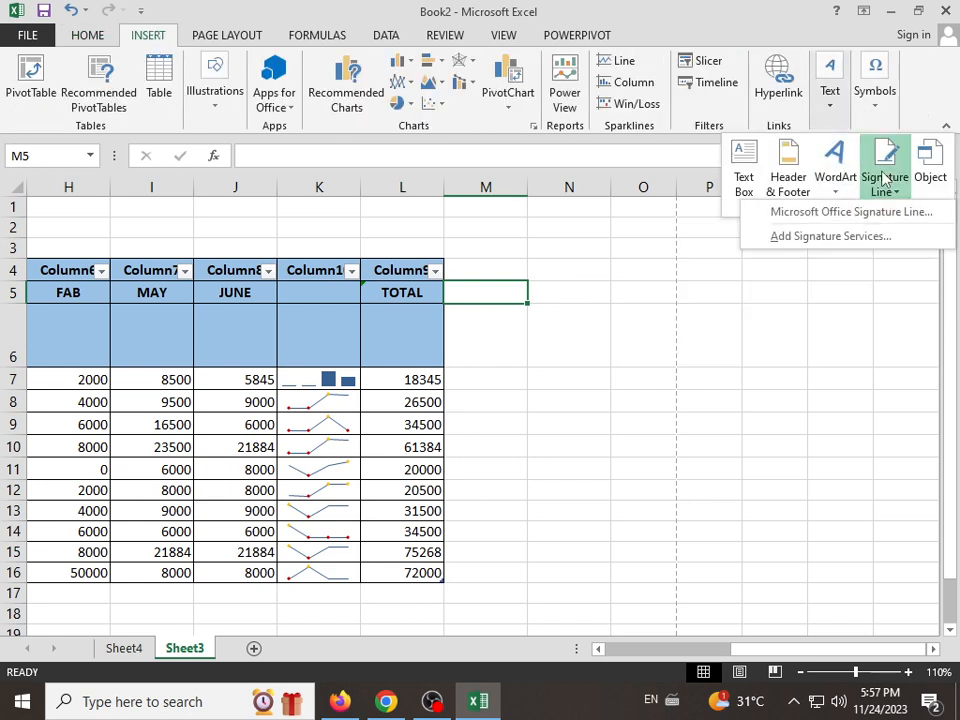
left_click(826, 214)
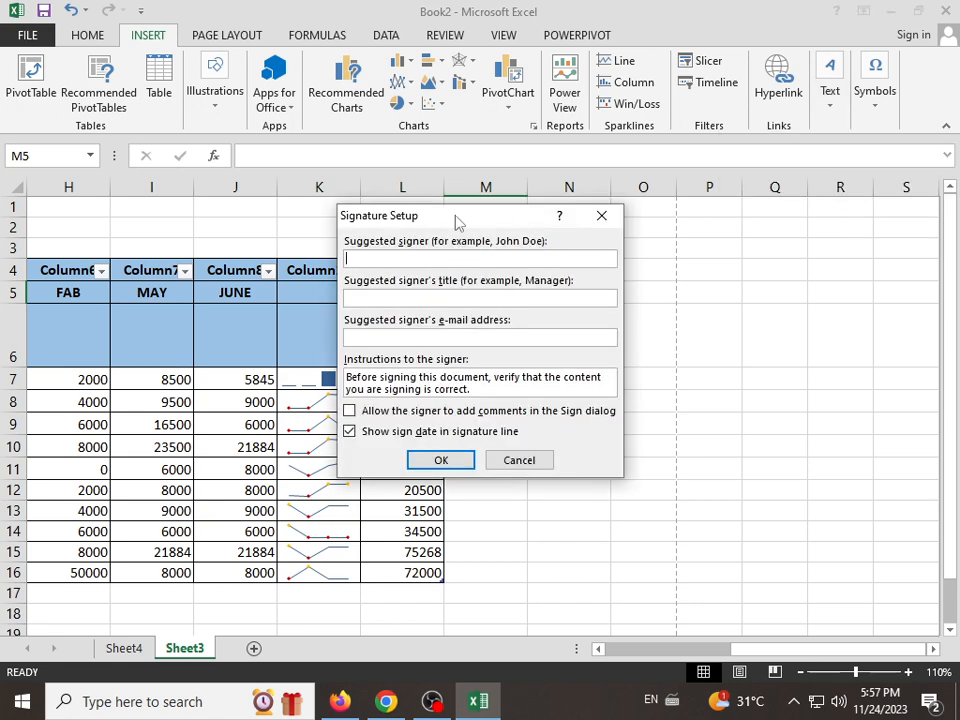
left_click_drag(455, 220, 439, 375)
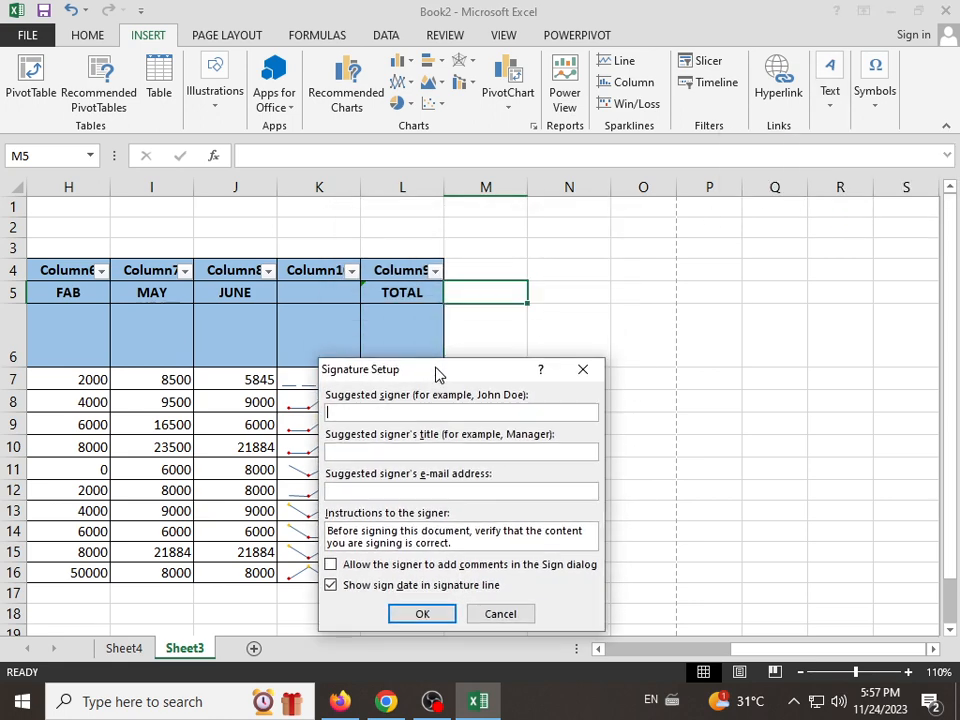
left_click(579, 369)
Step: Insert a Microsoft Office signature line at cell C18 with signer ICIC COMPUTER CENTER and a person's name as title, and widen it slightly
scroll(584, 424, "down", 1)
scroll(584, 424, "down", 6)
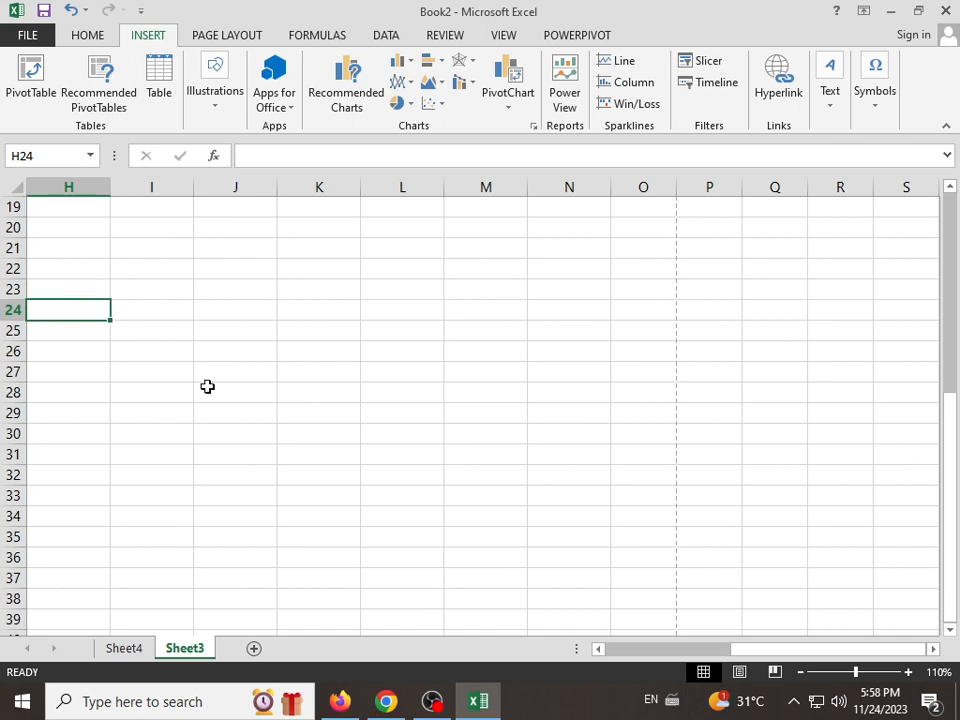
left_click_drag(748, 647, 600, 677)
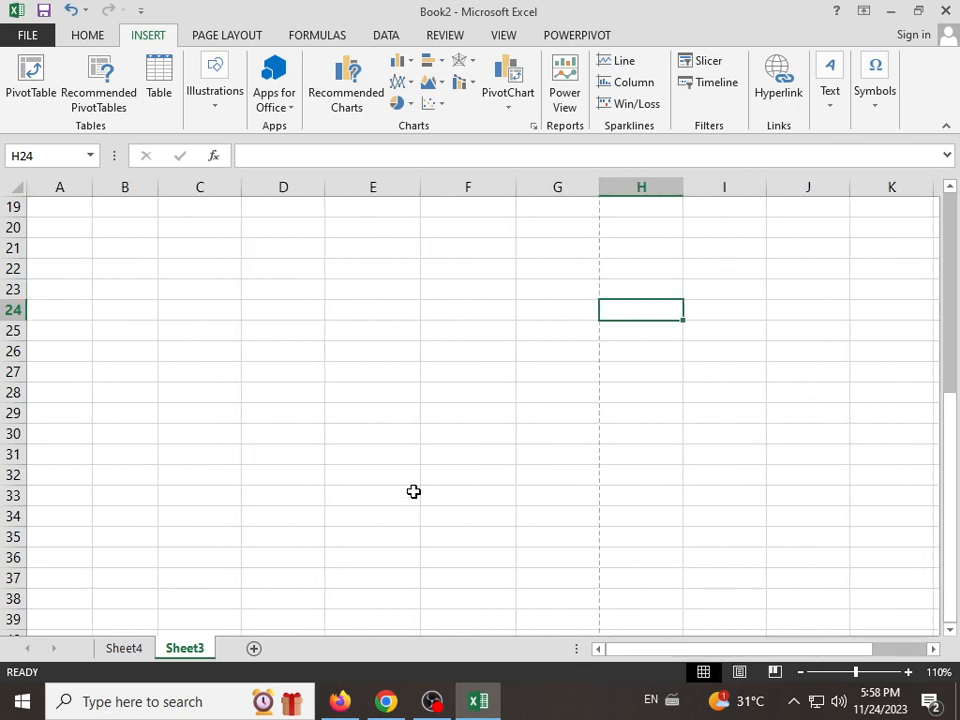
scroll(414, 492, "up", 4)
left_click(246, 443)
left_click(208, 442)
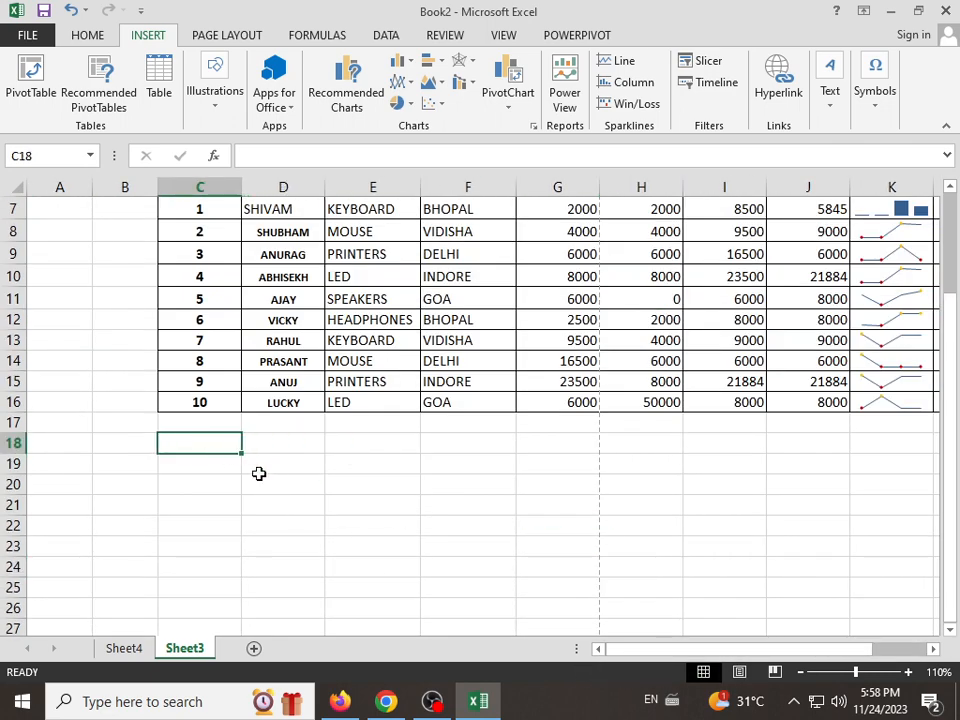
left_click(832, 100)
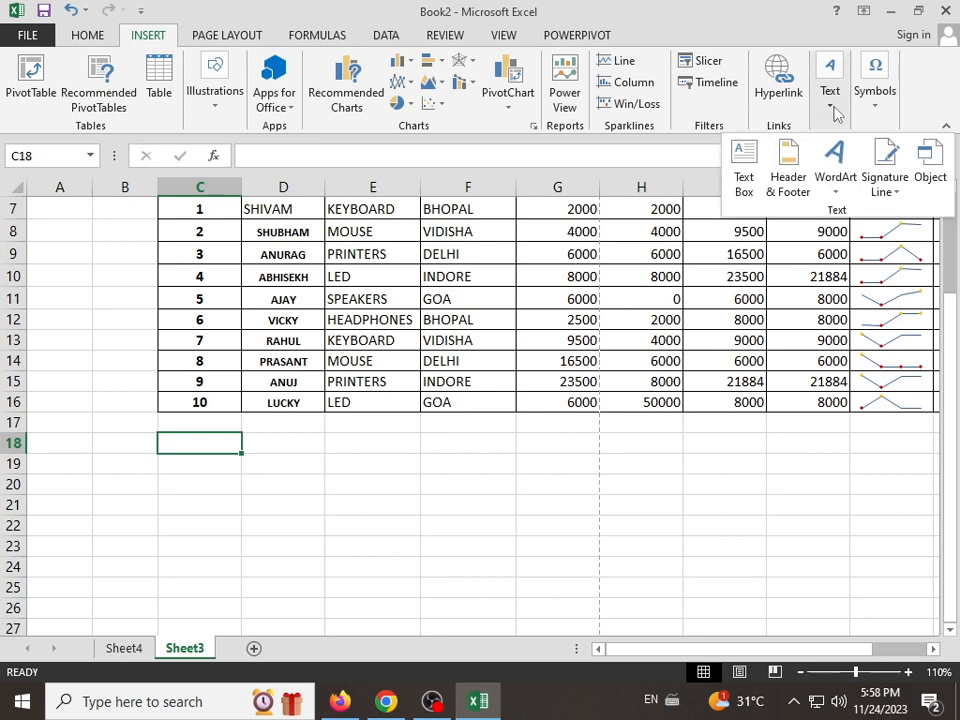
left_click(882, 182)
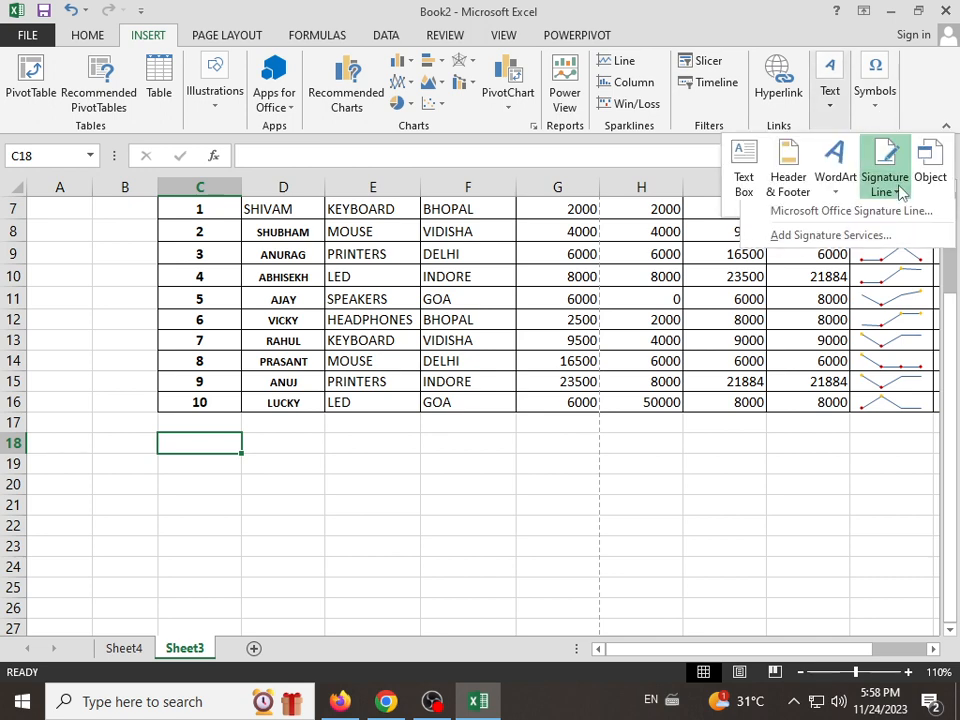
left_click(851, 212)
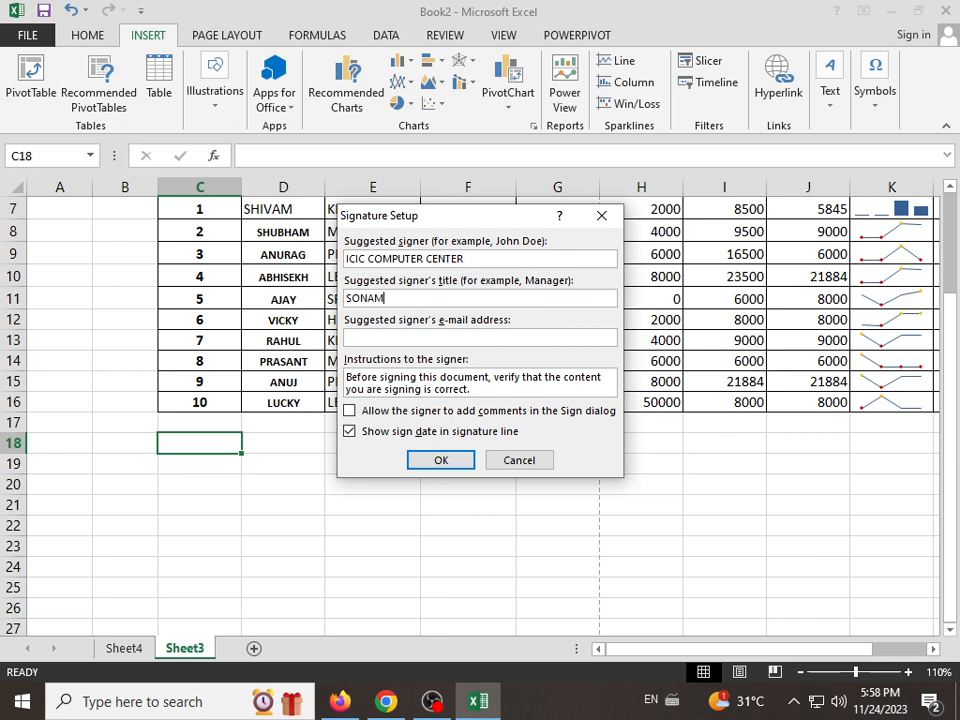
left_click(441, 460)
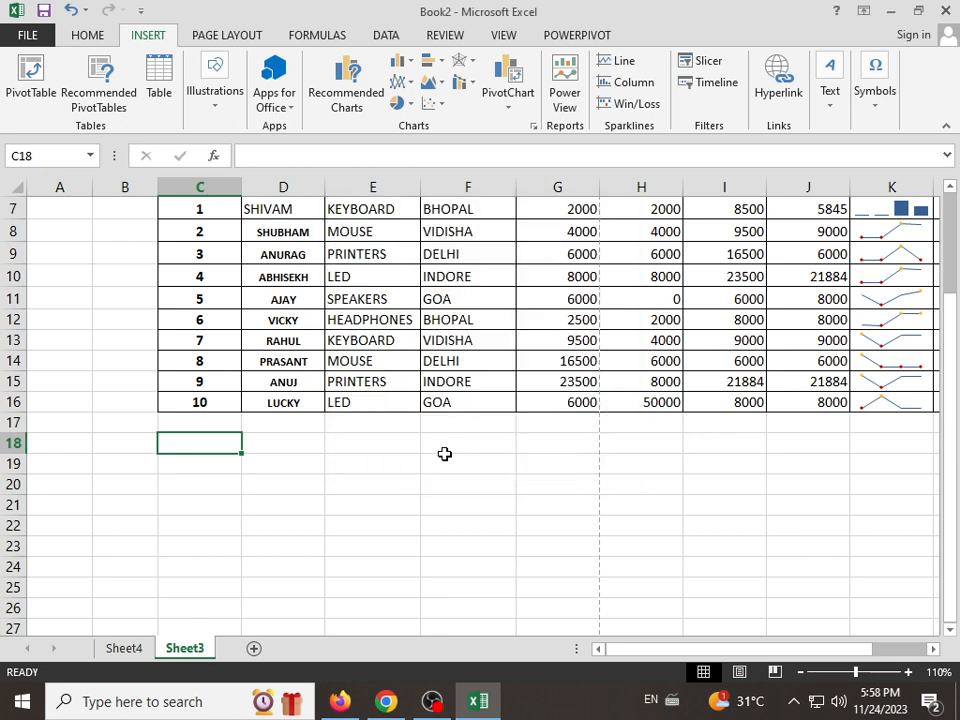
left_click(291, 498)
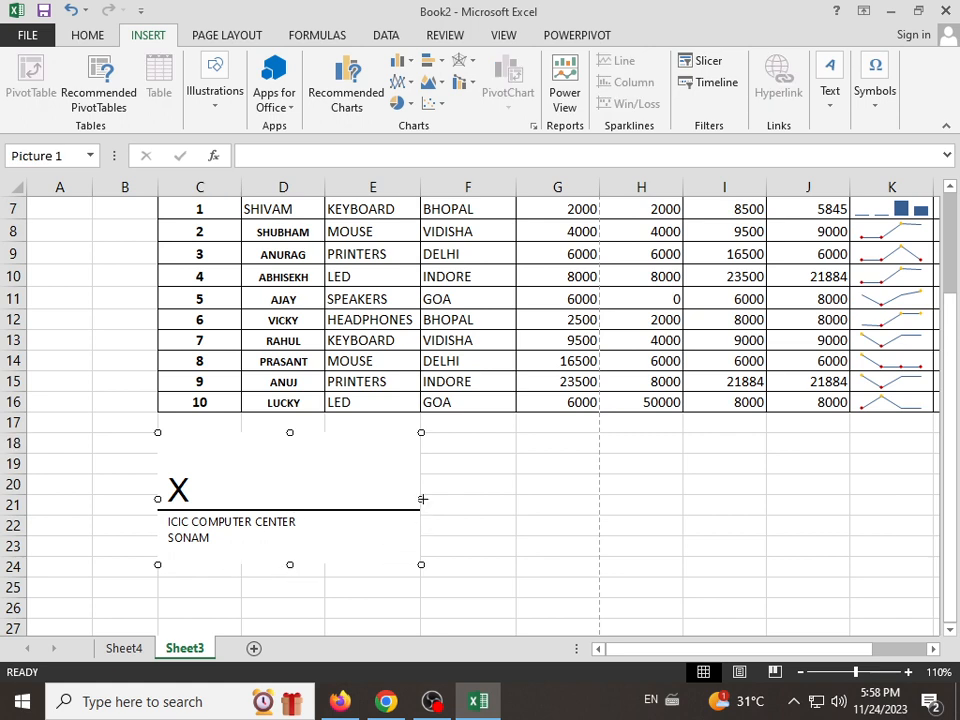
mouse_move(421, 498)
left_mouse_down()
mouse_move(341, 503)
mouse_move(433, 431)
left_mouse_up()
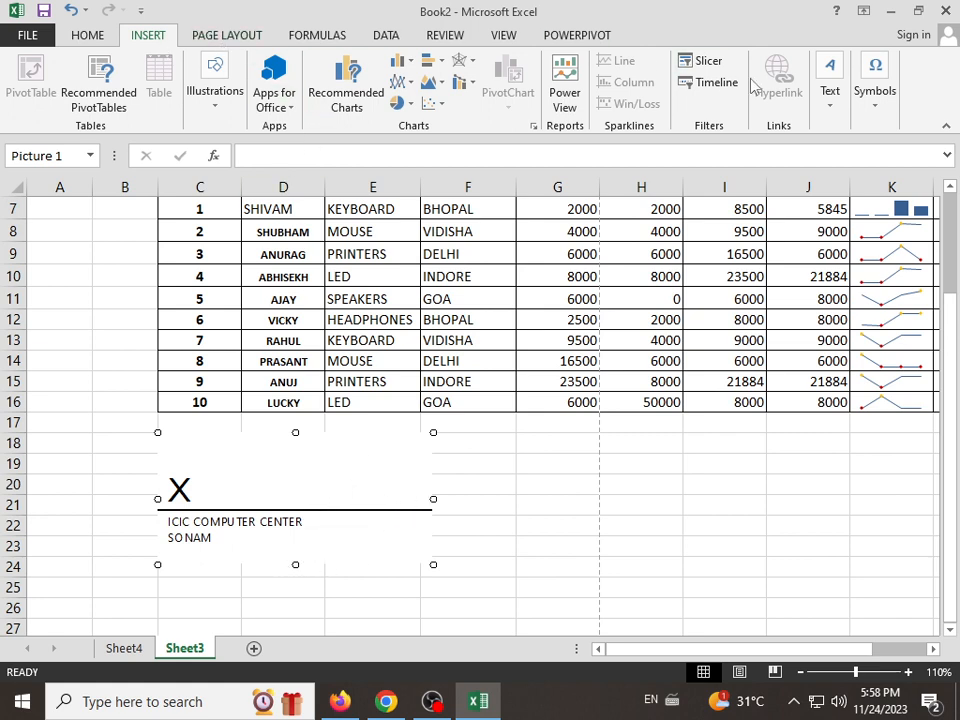
Step: Embed a new Microsoft Word Document object below the sales table and extend its frame down to about row 25
left_click(822, 100)
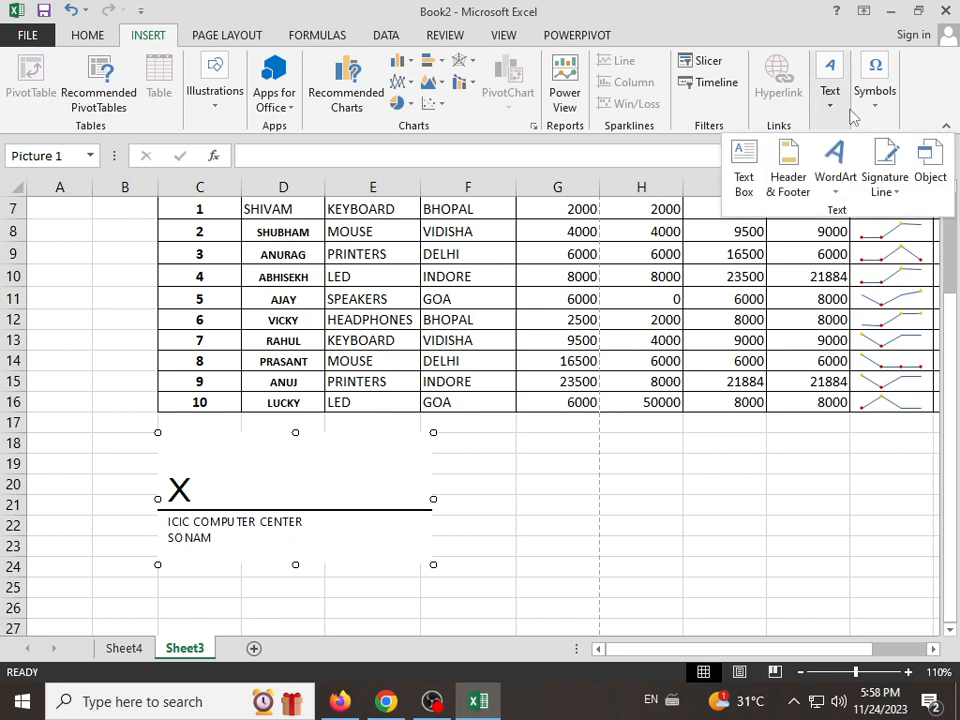
left_click(930, 180)
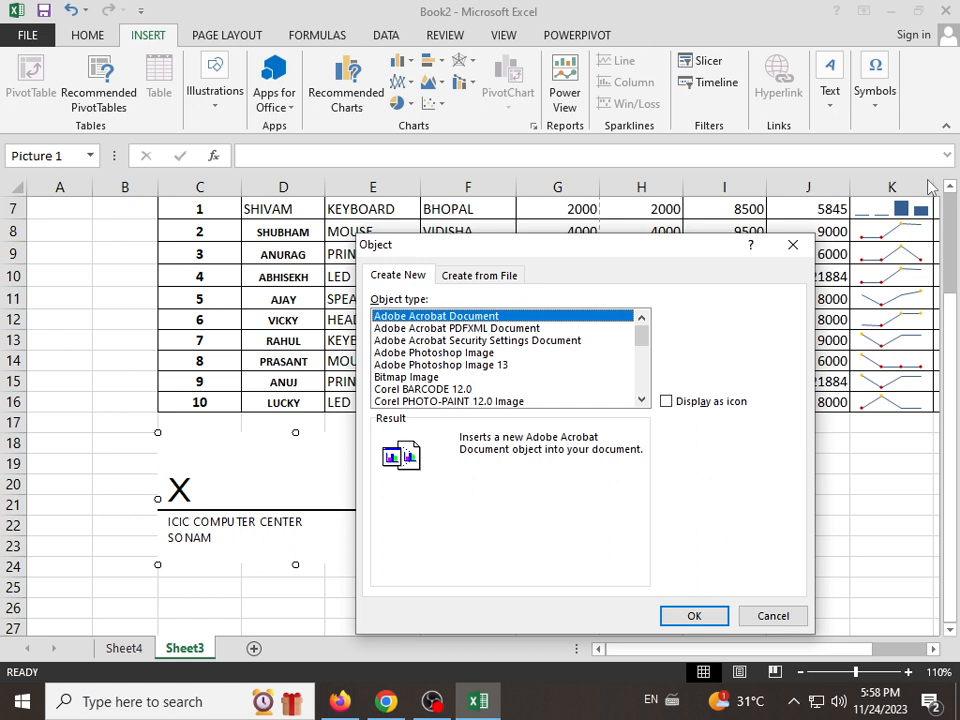
left_click(435, 364)
left_click(435, 377)
scroll(438, 385, "down", 6)
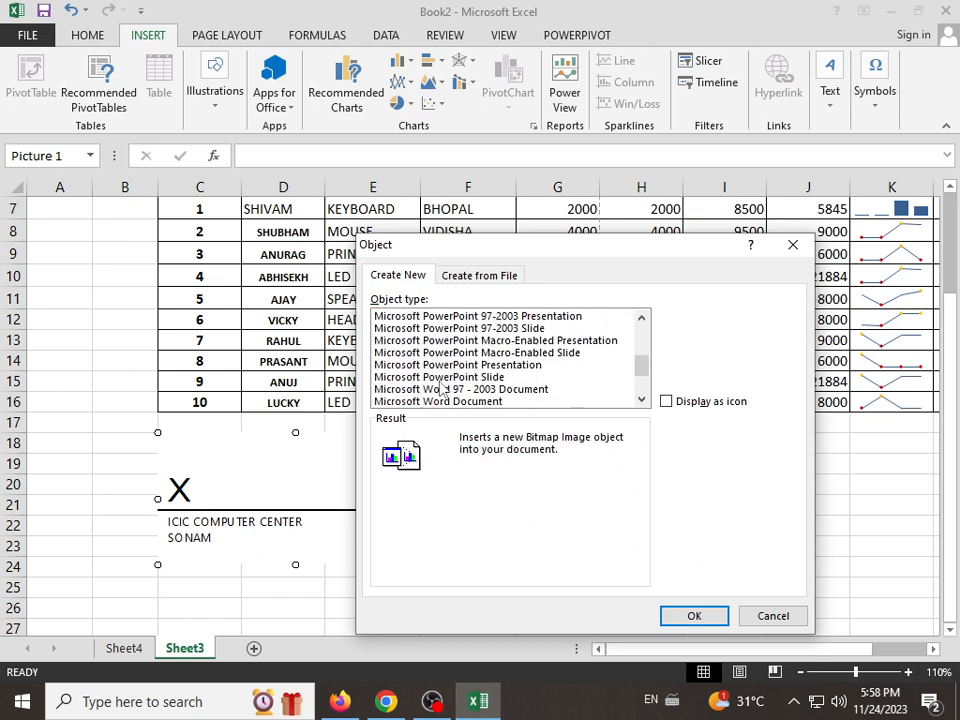
left_click(440, 389)
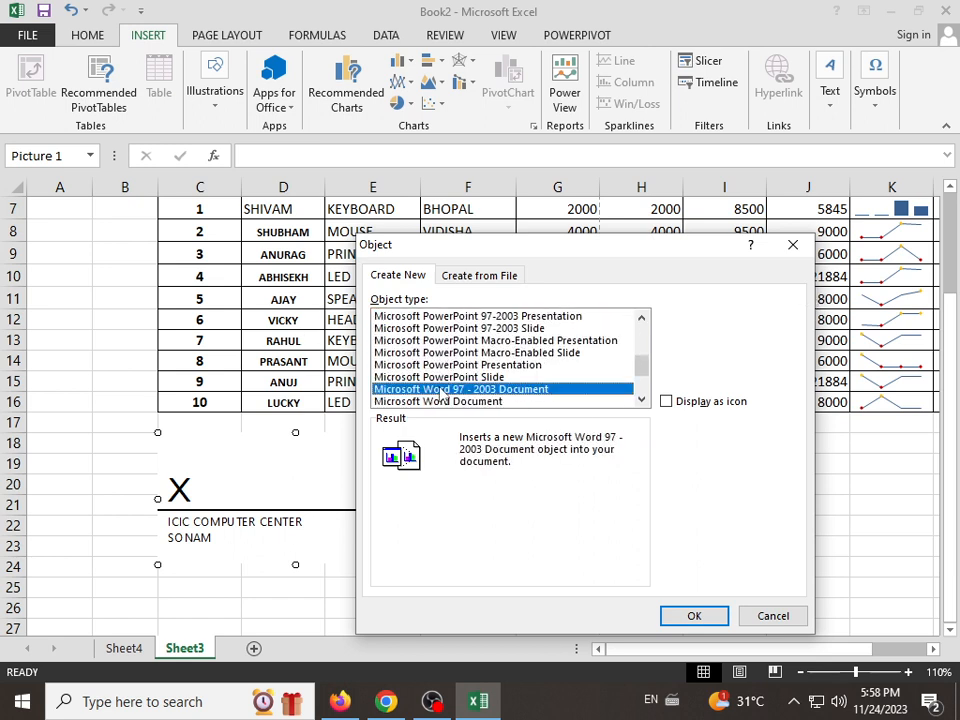
left_click(440, 401)
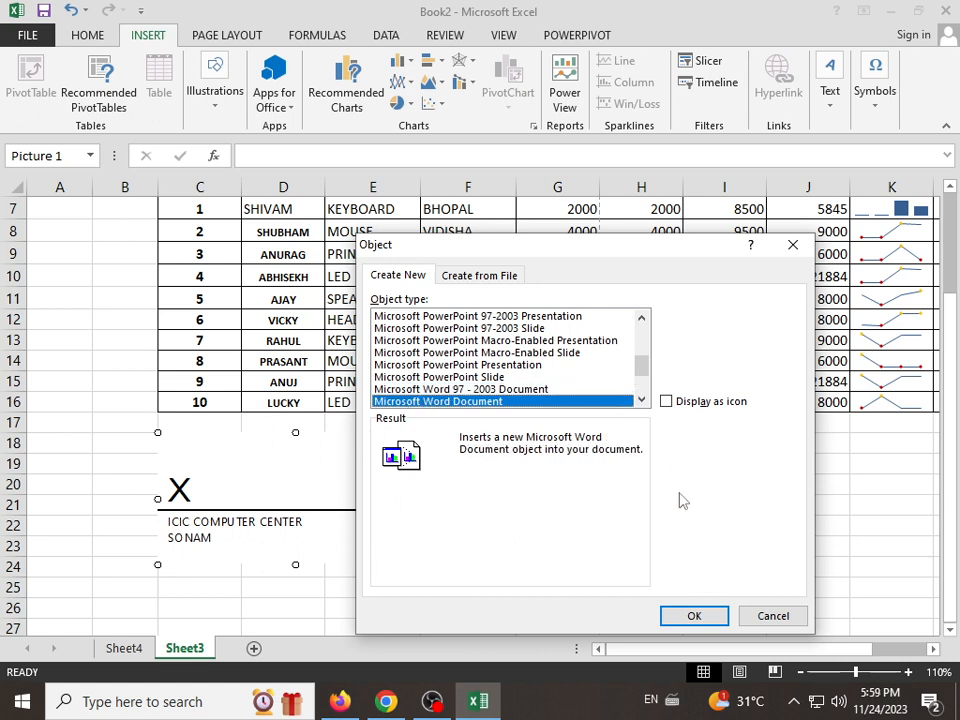
left_click(692, 615)
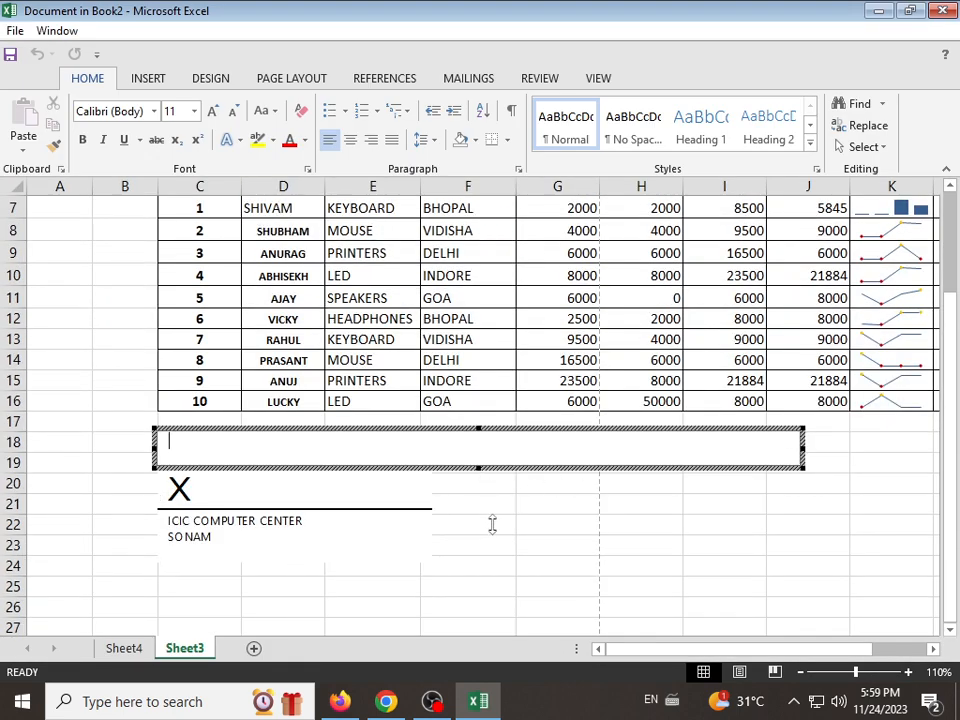
left_click_drag(492, 524, 493, 602)
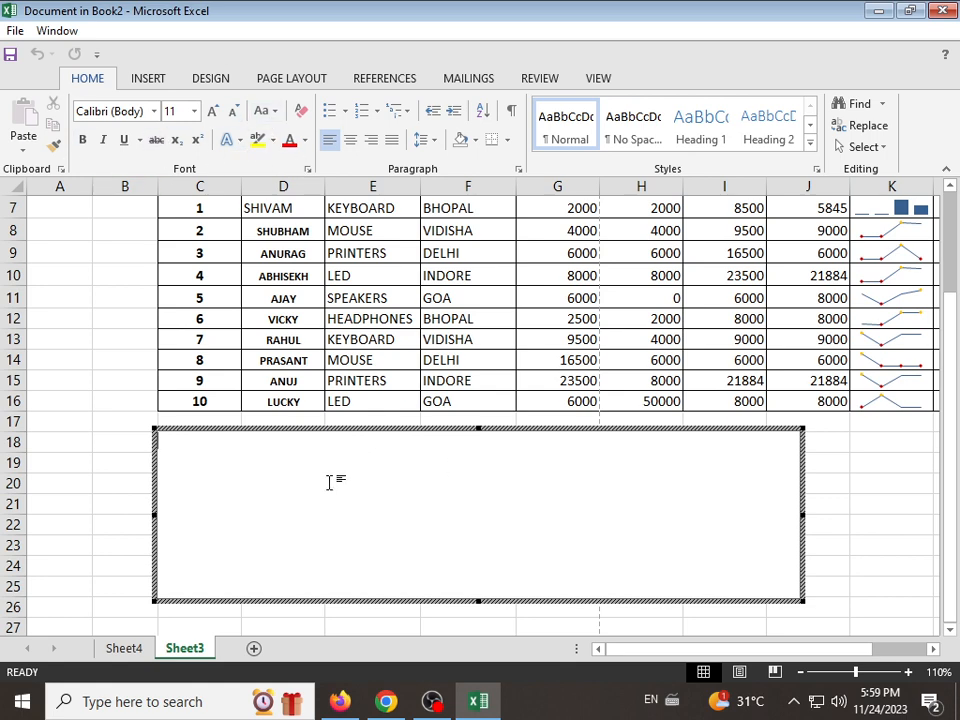
Step: Generate sample paragraphs in the embedded Word document with =RAND(), look through them, and leave object editing
type("=RAND")
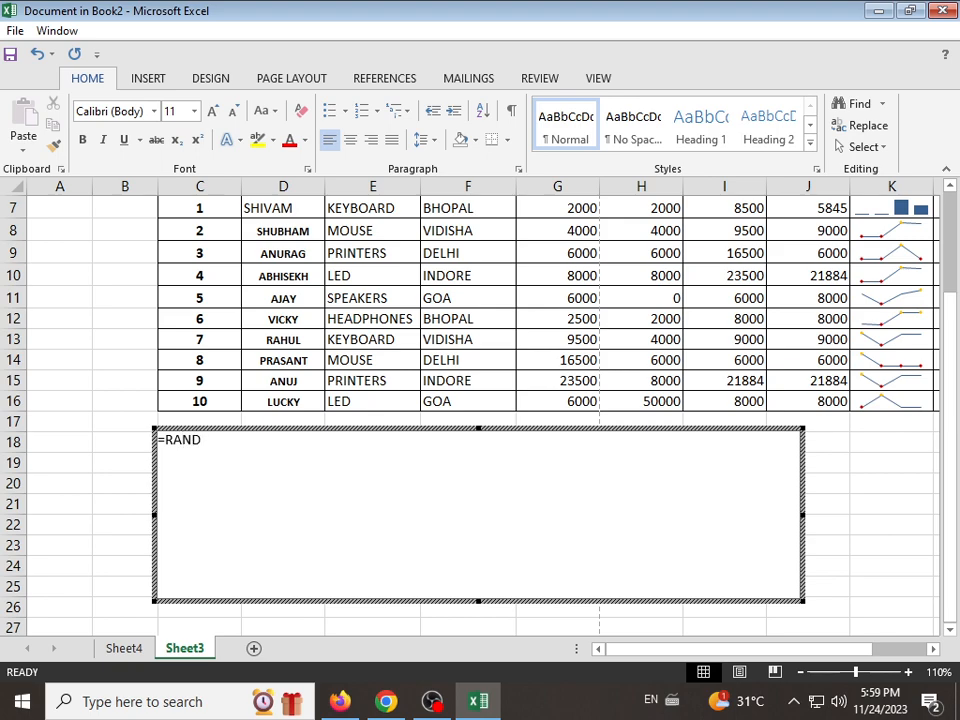
type("()")
key("Return")
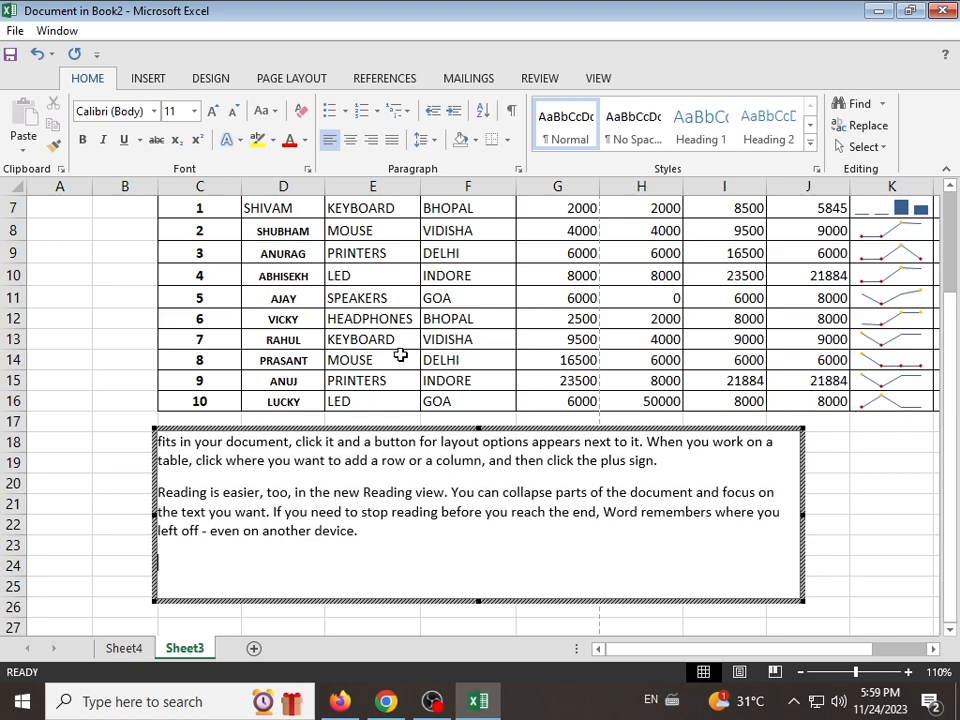
scroll(416, 497, "up", 7)
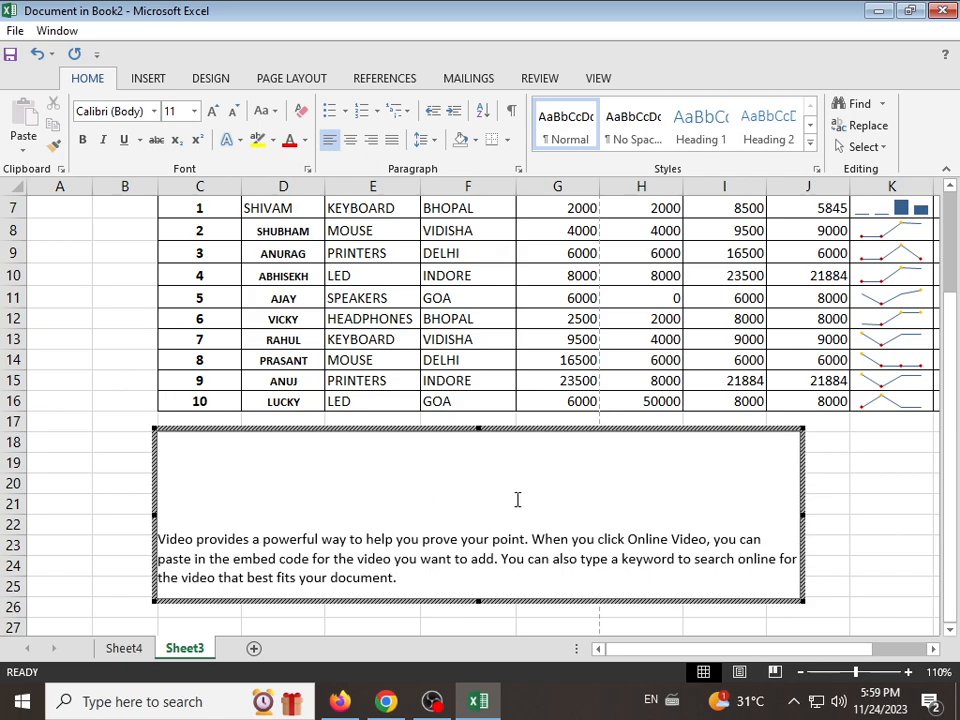
scroll(534, 514, "down", 3)
scroll(534, 514, "up", 2)
left_click(904, 503)
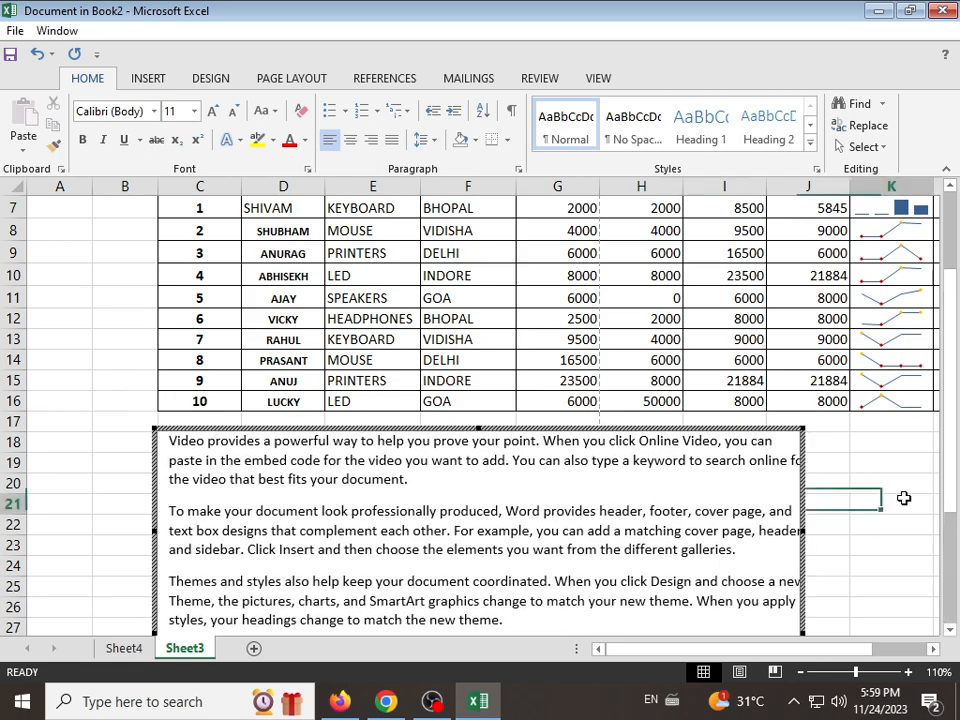
Step: Try to delete the signature line overlapping the embedded Word document, and undo the deletion
left_click(326, 495)
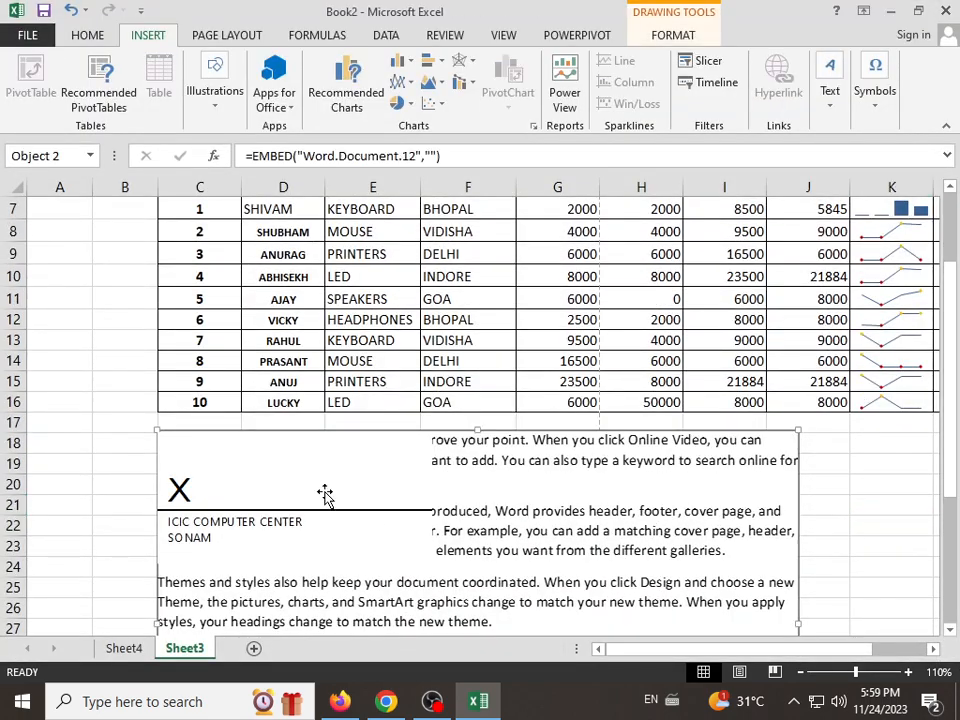
left_click(323, 493)
key("Delete")
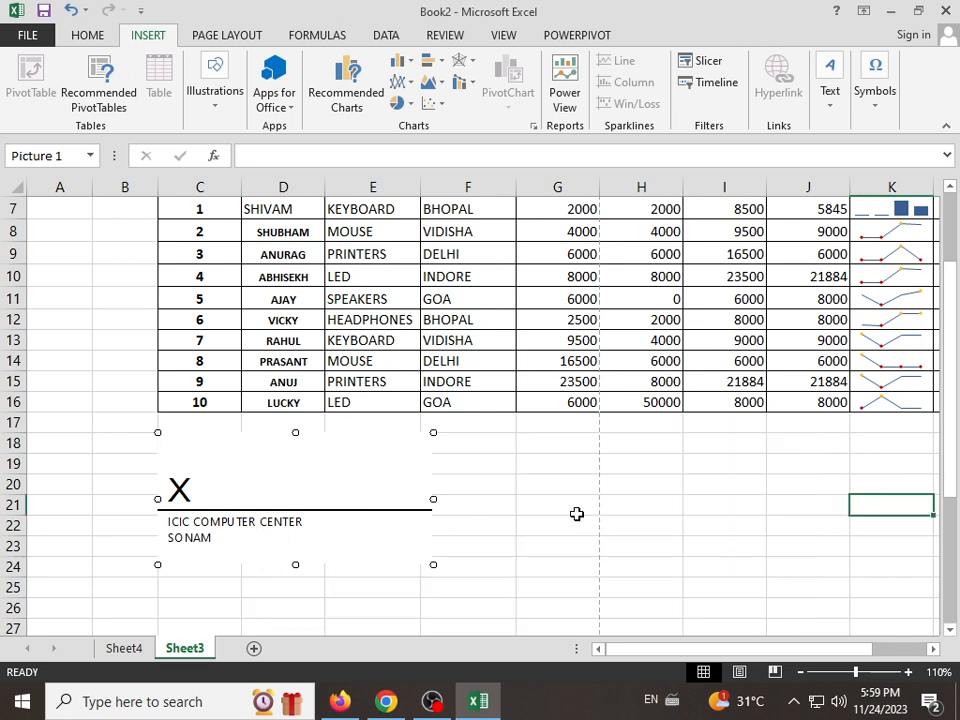
key("ctrl+z")
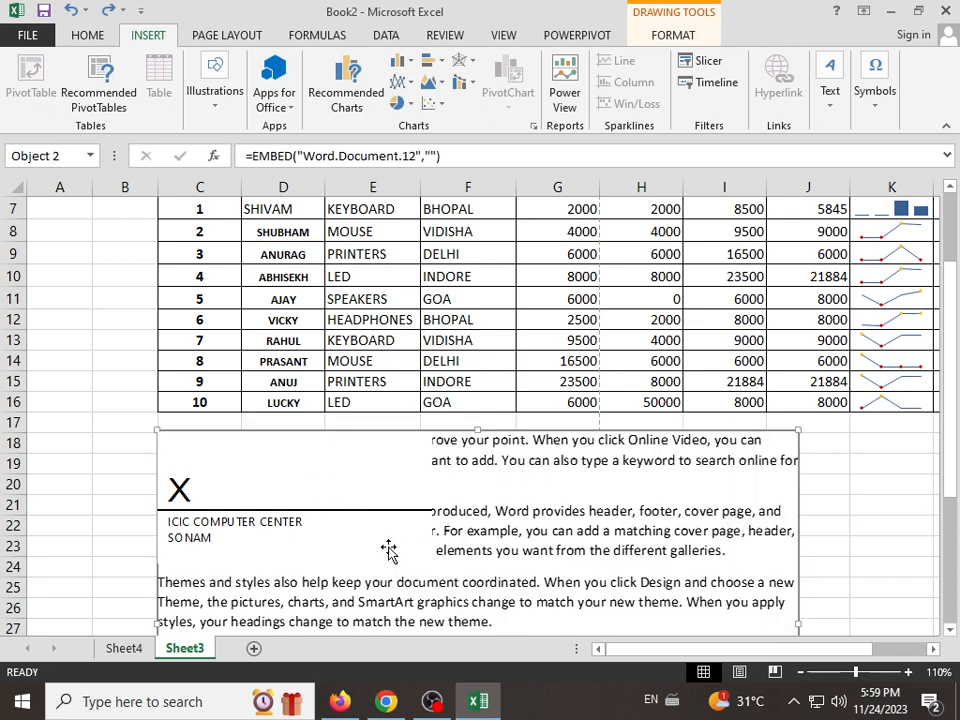
Step: Move the signature line off the embedded Word document and up over the sales table's NAME to CITY columns
mouse_move(403, 510)
left_mouse_down()
mouse_move(474, 377)
mouse_move(478, 218)
left_mouse_up()
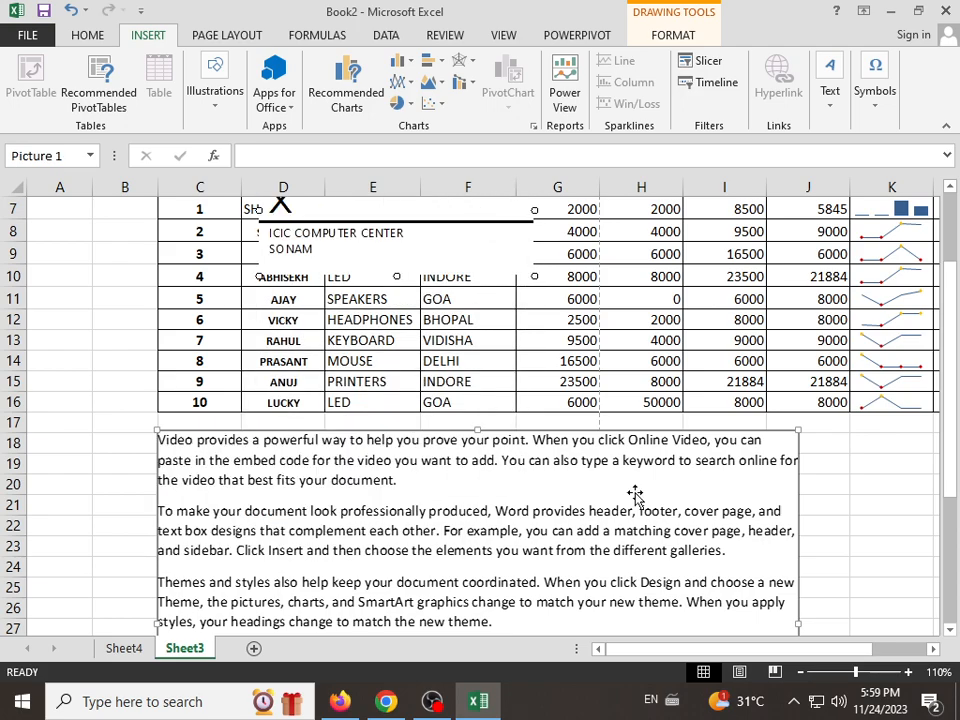
scroll(634, 520, "down", 4)
scroll(612, 540, "up", 2)
scroll(609, 538, "up", 3)
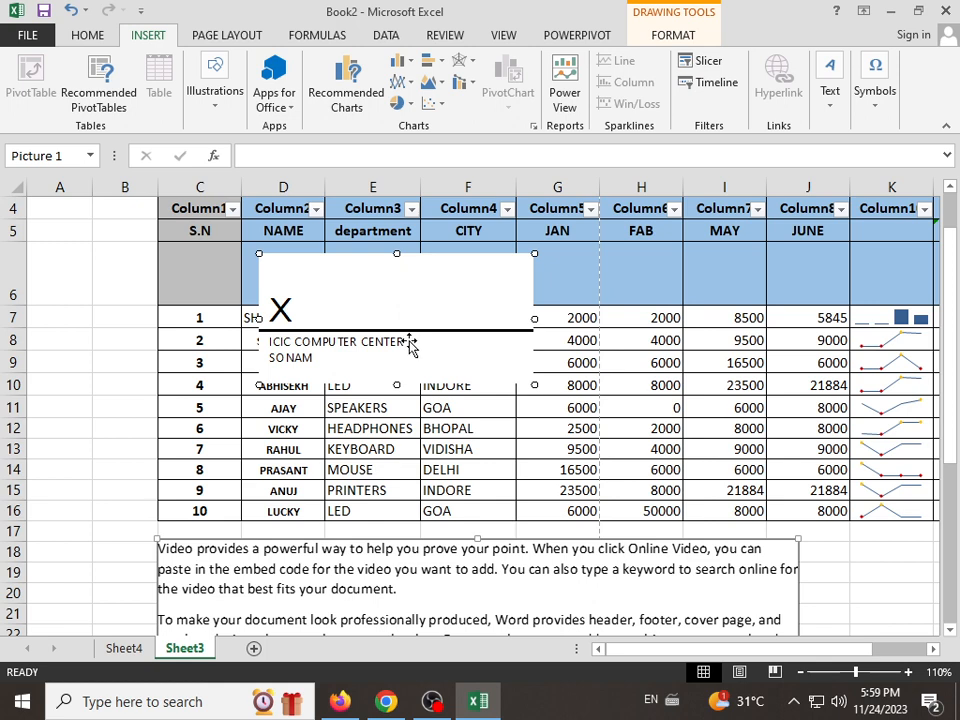
Step: Try to remove the signature line from over the sales table, and undo each deletion
key("Delete")
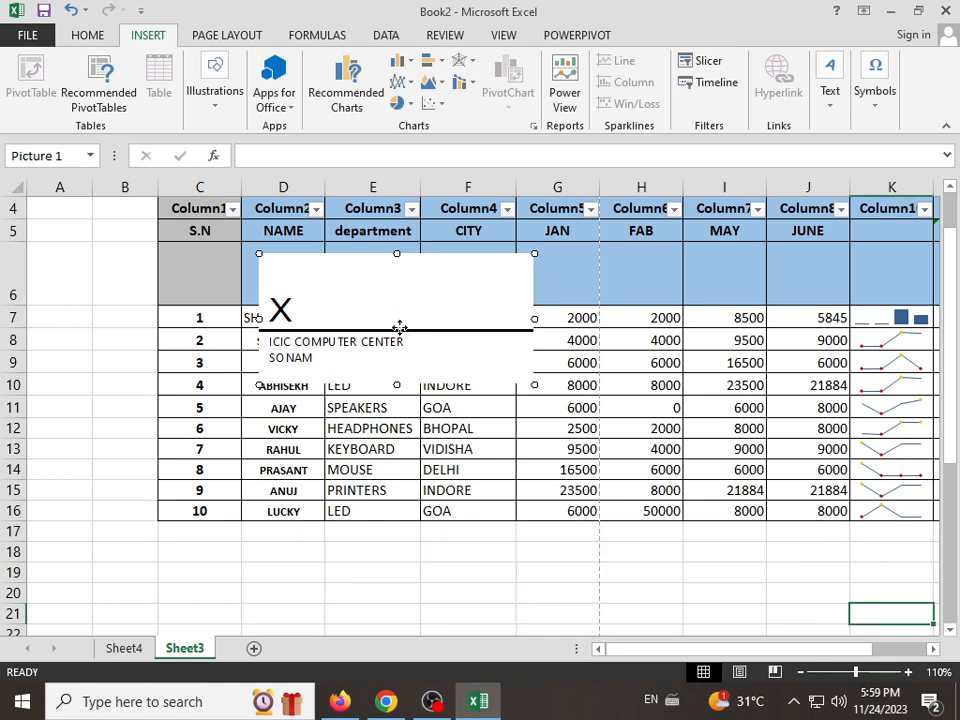
key("ctrl+z")
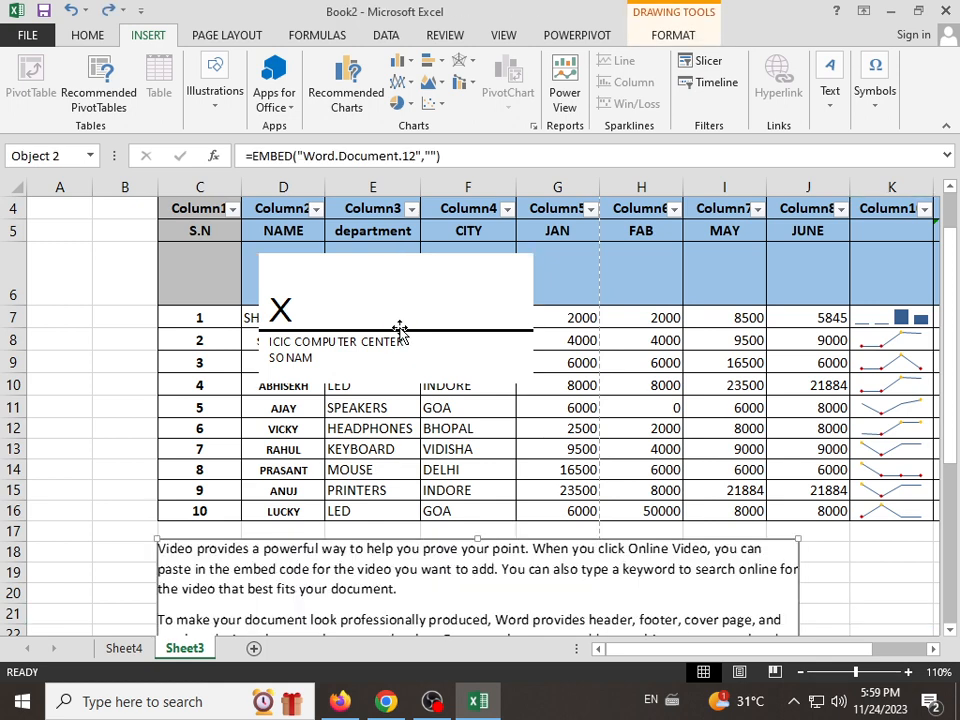
right_click(354, 329)
left_click(427, 345)
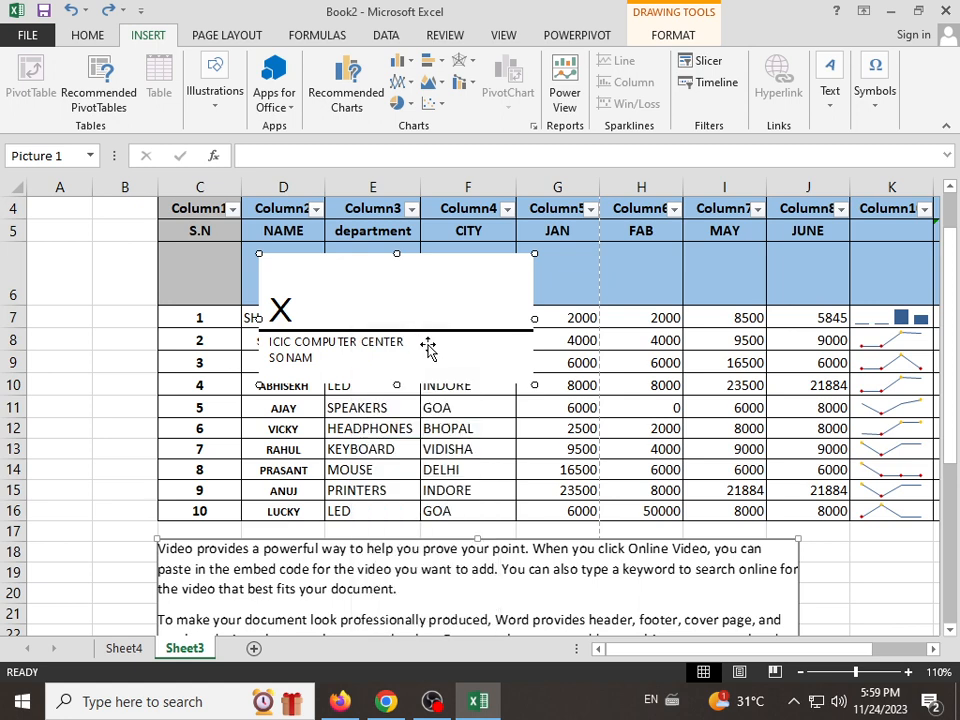
key("ctrl+z")
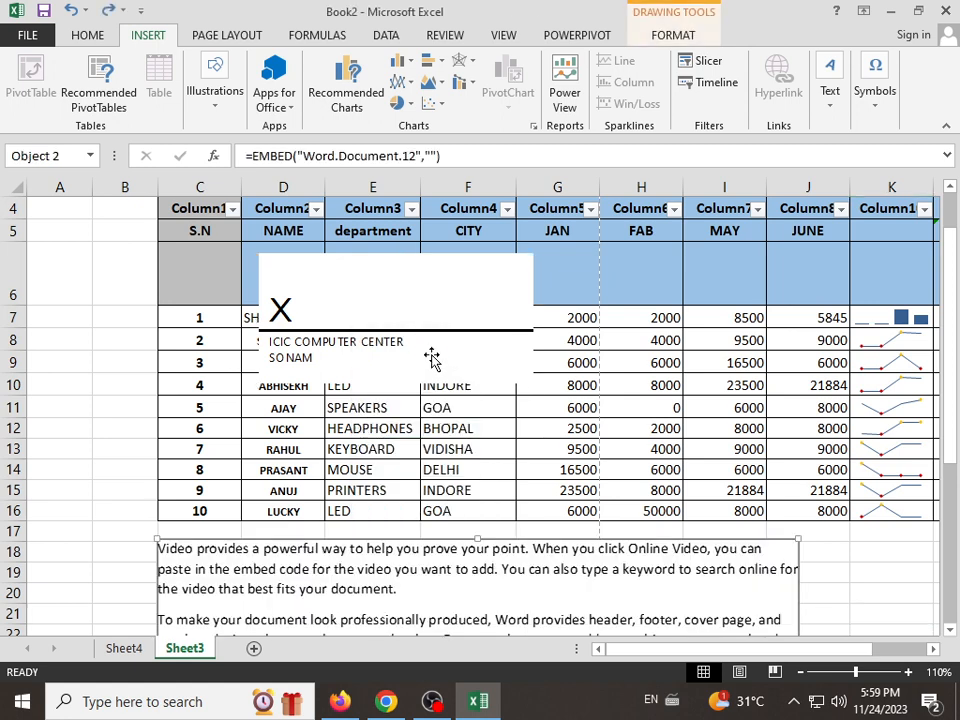
Step: Look through the object types that can be embedded in the sheet, and close the list without inserting one
left_click(833, 105)
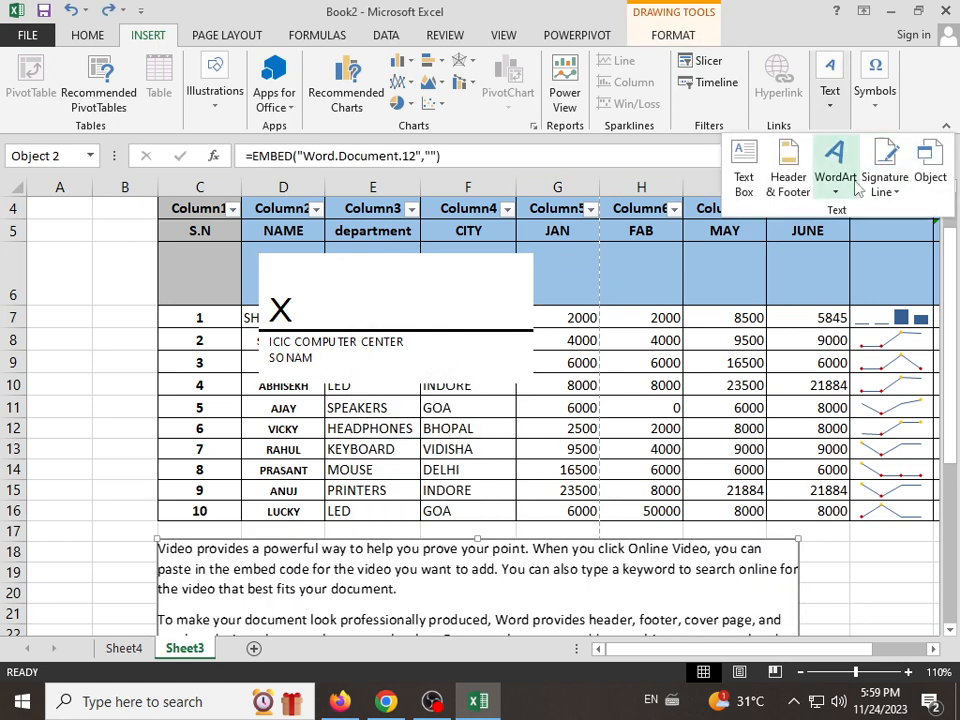
left_click(928, 158)
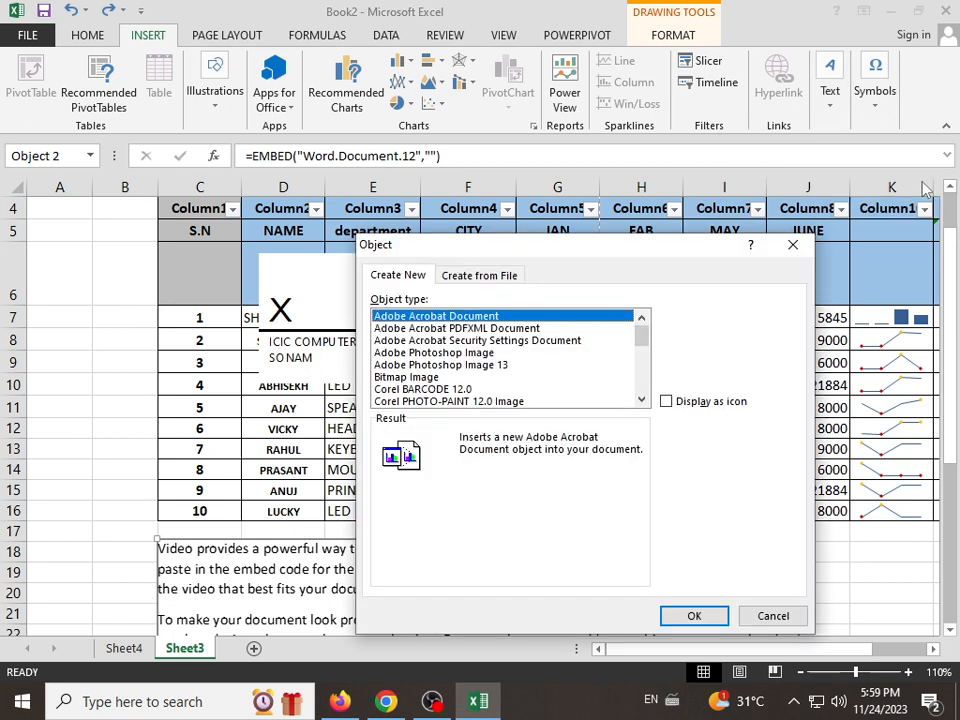
left_click(461, 377)
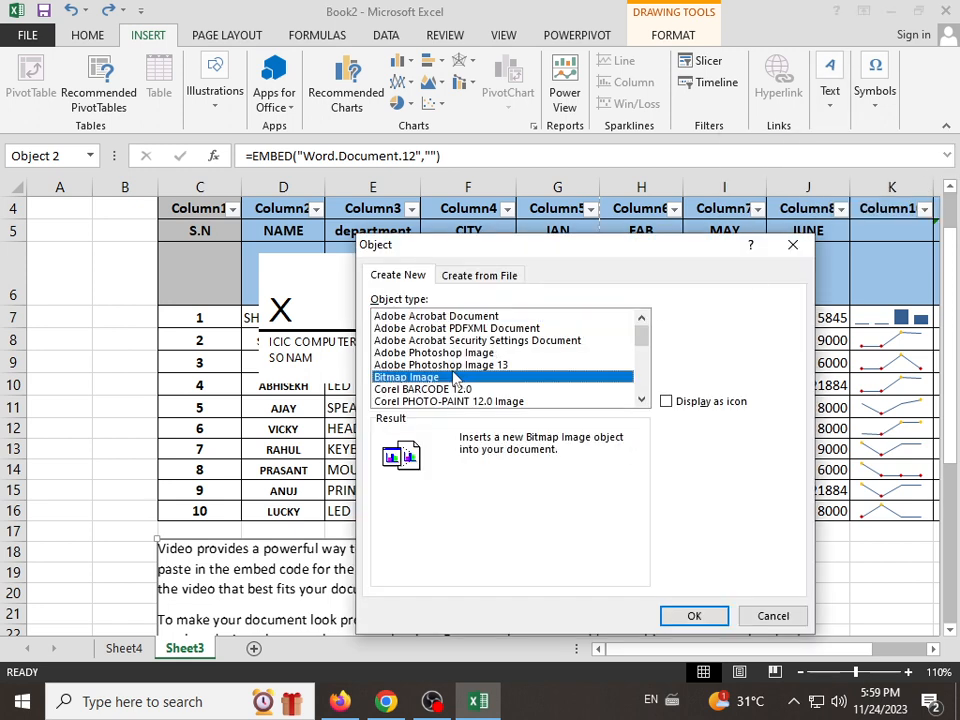
scroll(455, 377, "down", 3)
scroll(466, 386, "down", 3)
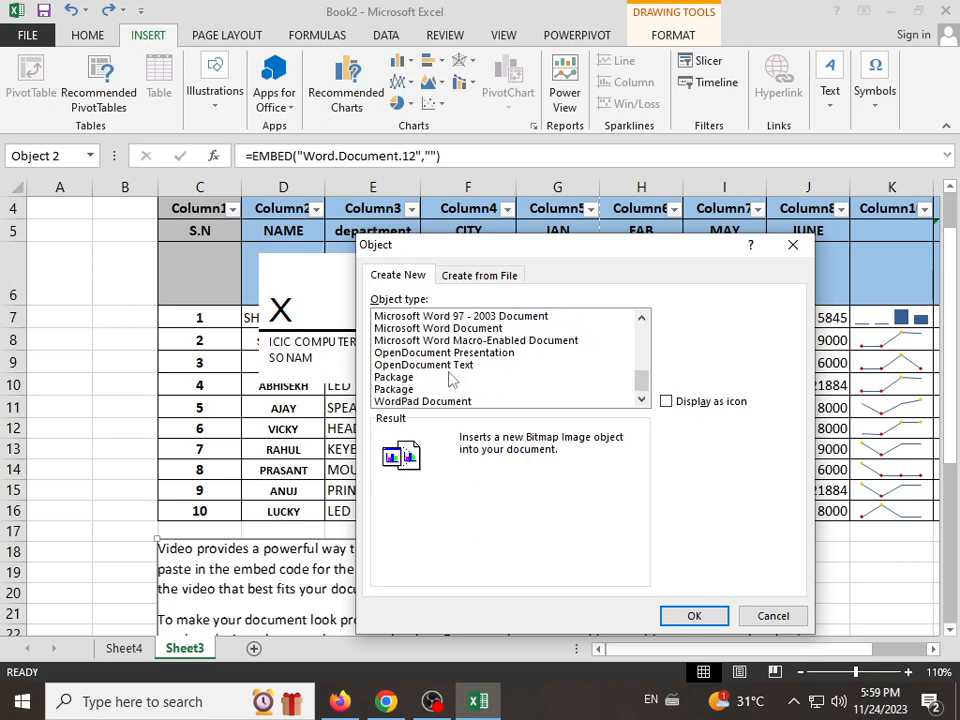
scroll(451, 377, "up", 4)
scroll(452, 372, "up", 1)
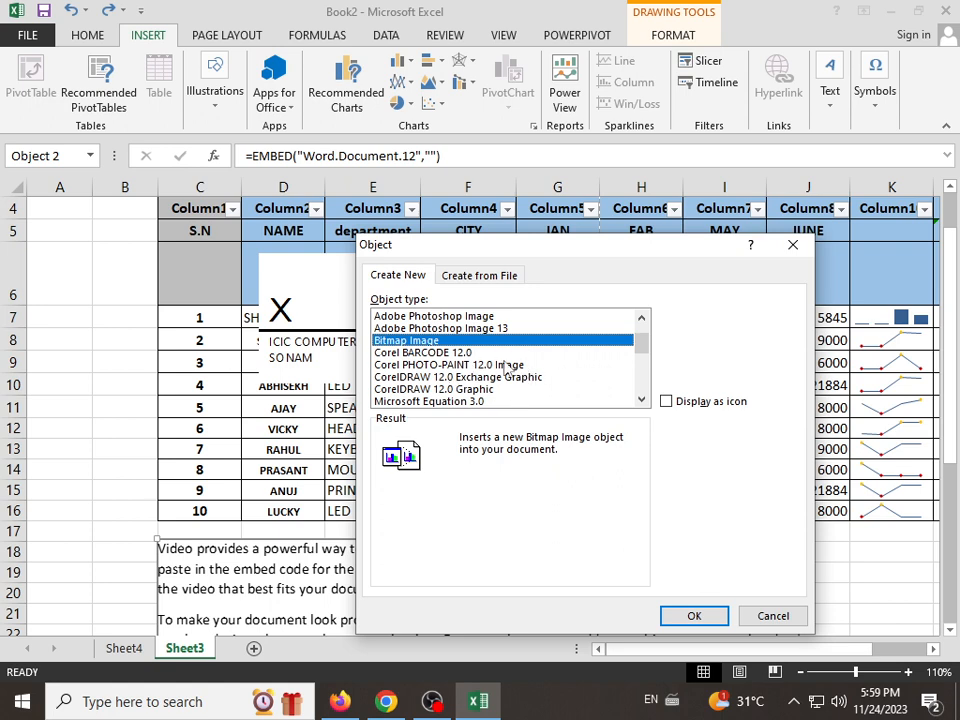
scroll(457, 370, "up", 1)
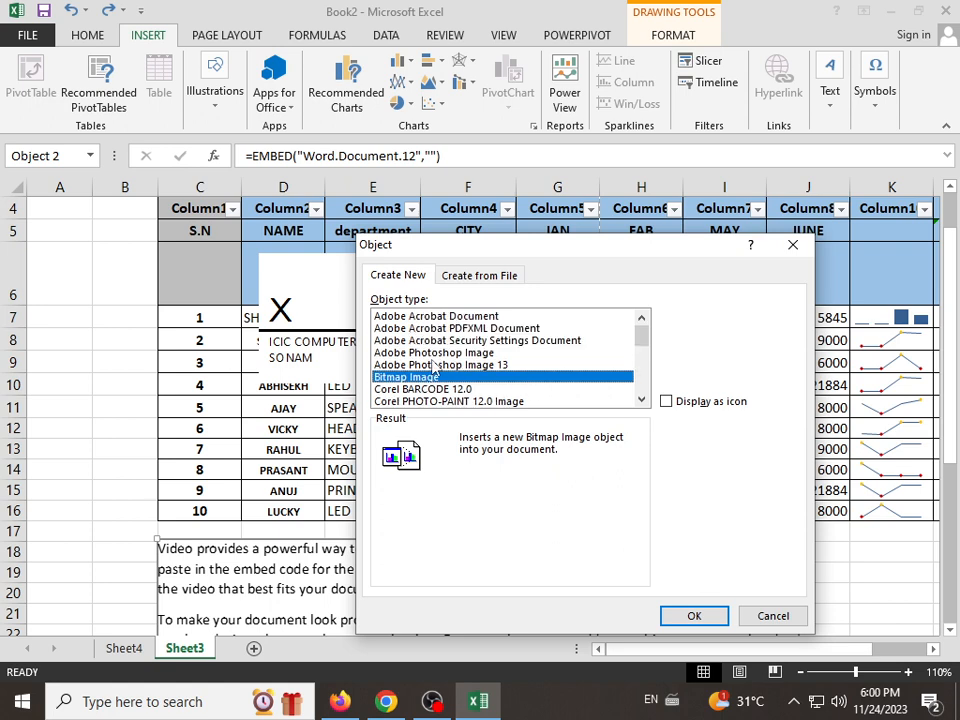
left_click(503, 353)
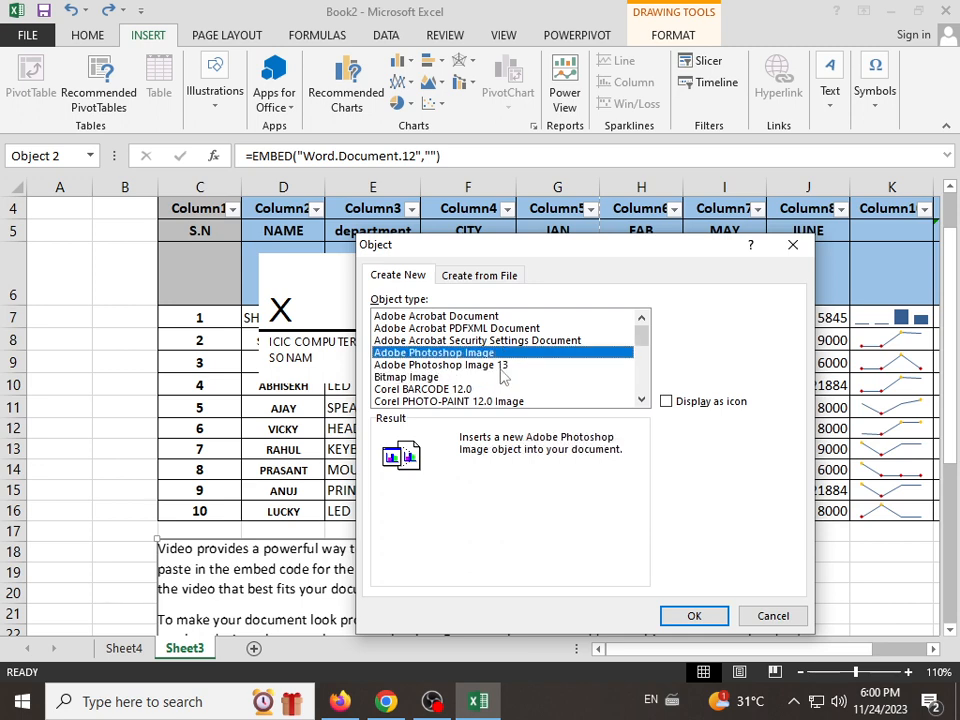
scroll(503, 372, "down", 4)
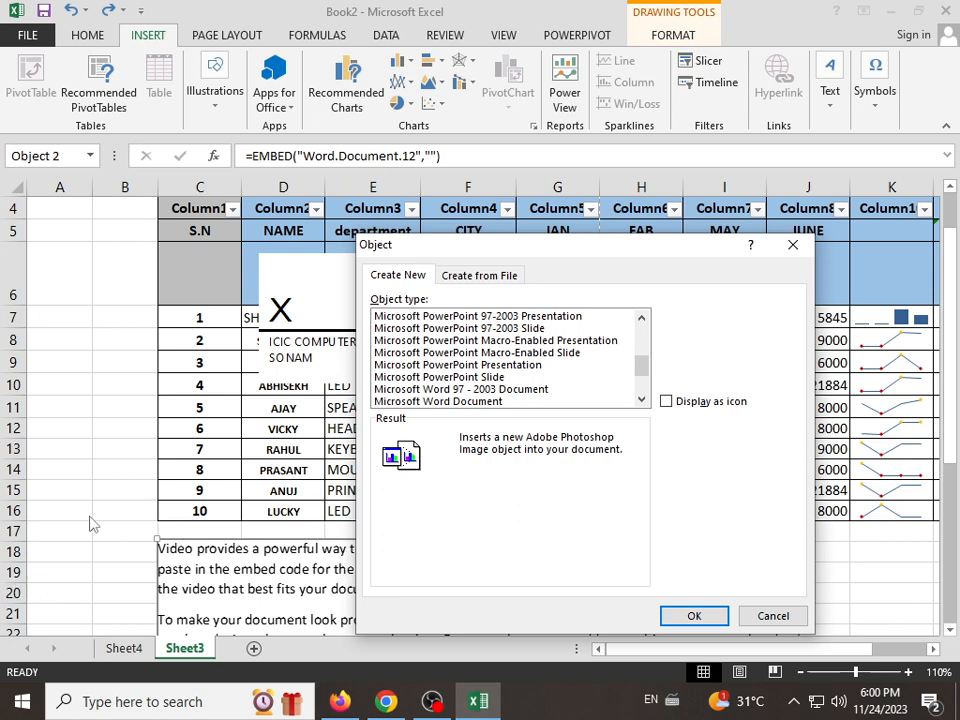
left_click(791, 619)
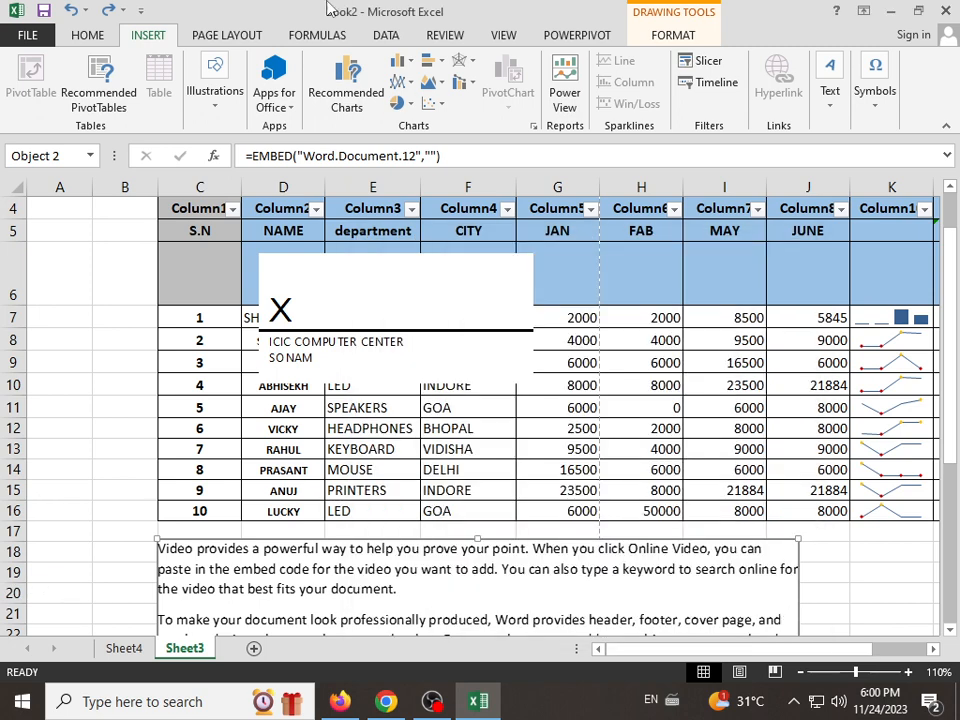
Step: Move the signature line away from the sales table's NAME to CITY columns
left_click_drag(409, 294, 222, 494)
scroll(218, 494, "up", 10)
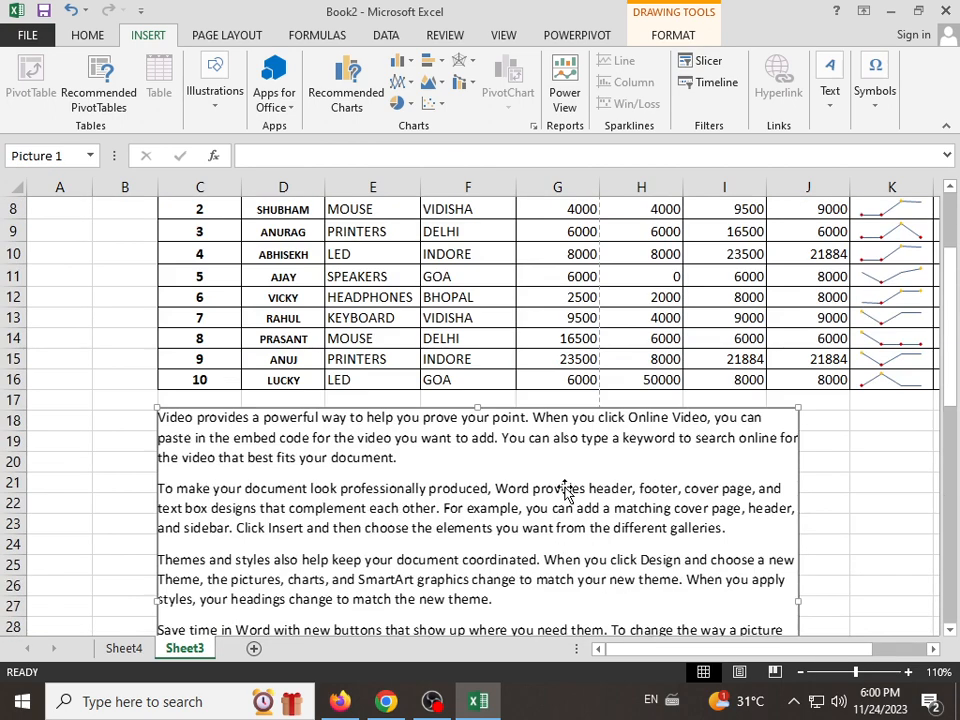
Step: Insert the built-in Taylor Expansion equation in the empty area below the embedded Word document, with cell E42 selected
left_click(829, 100)
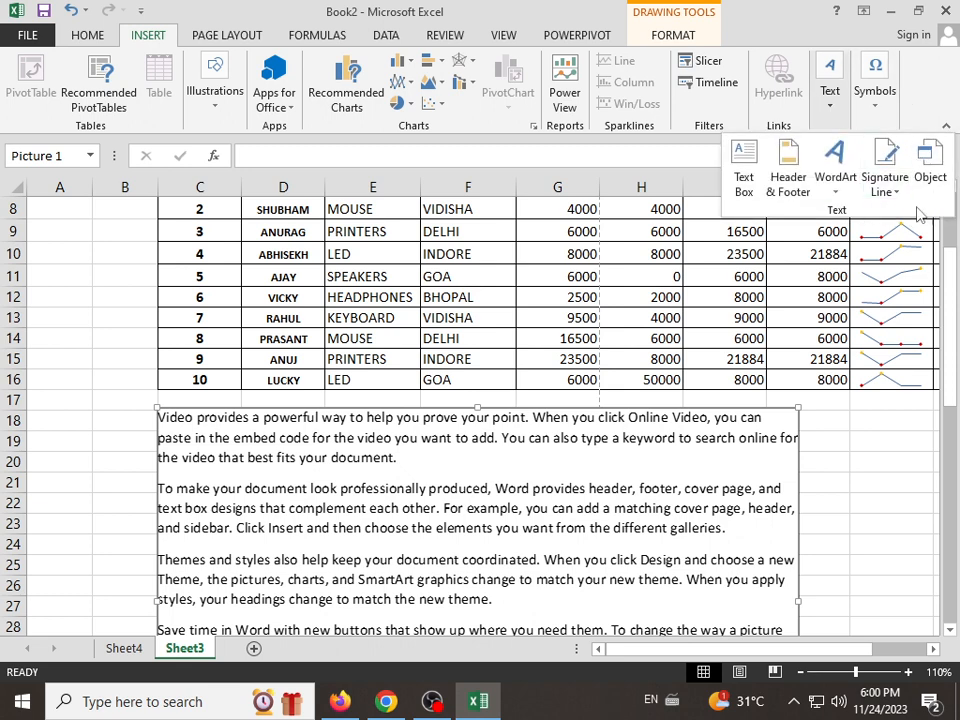
left_click(877, 98)
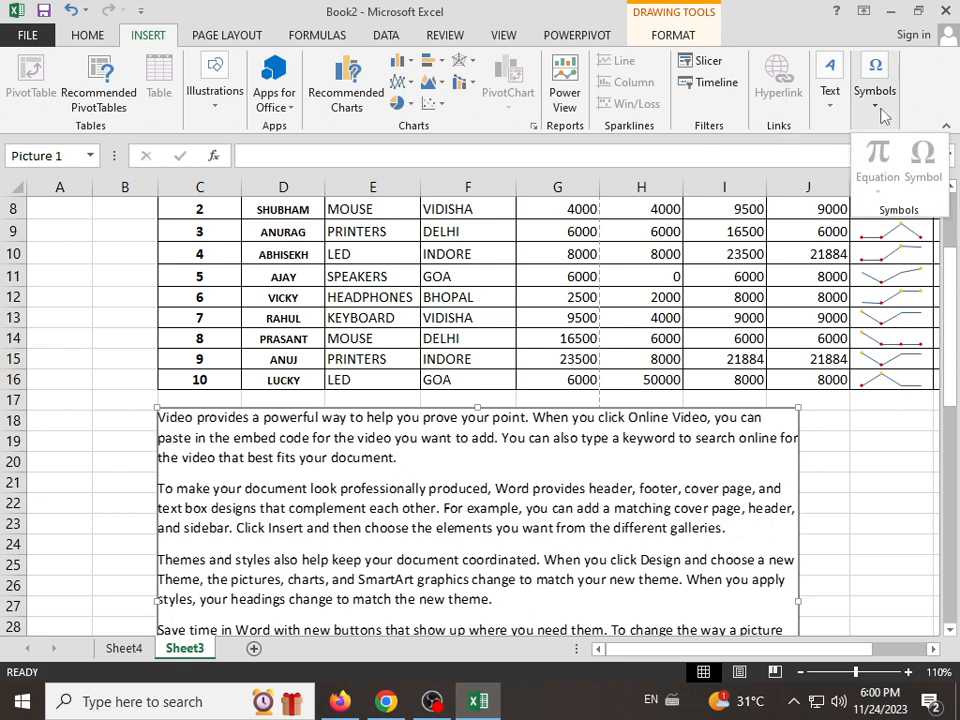
left_click(857, 540)
left_click(880, 505)
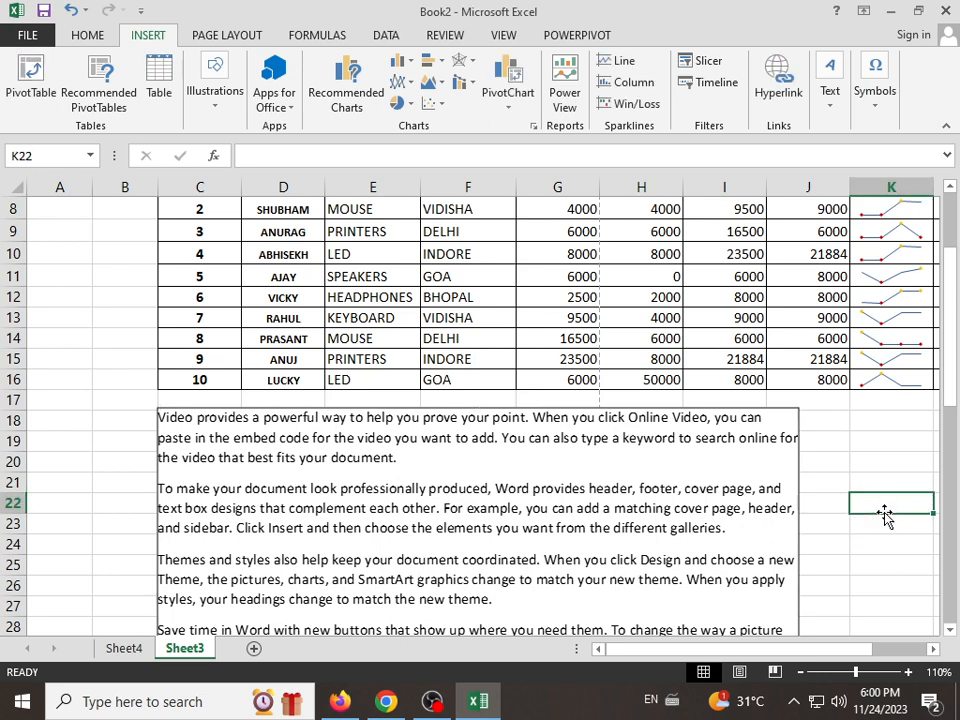
scroll(620, 512, "down", 5)
scroll(598, 509, "down", 2)
left_click(372, 475)
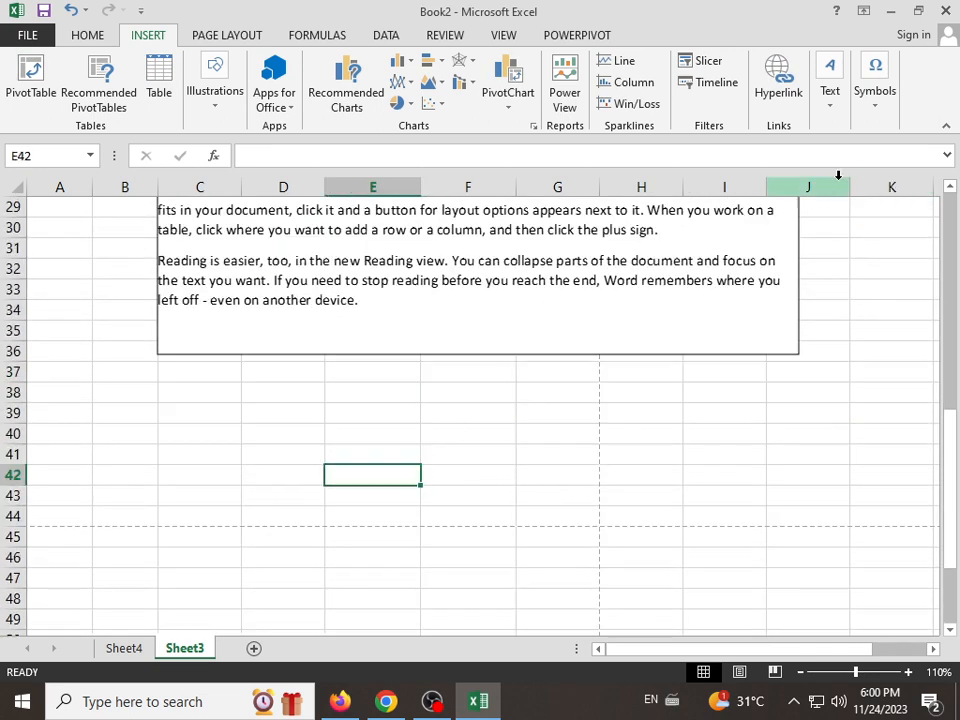
left_click(888, 112)
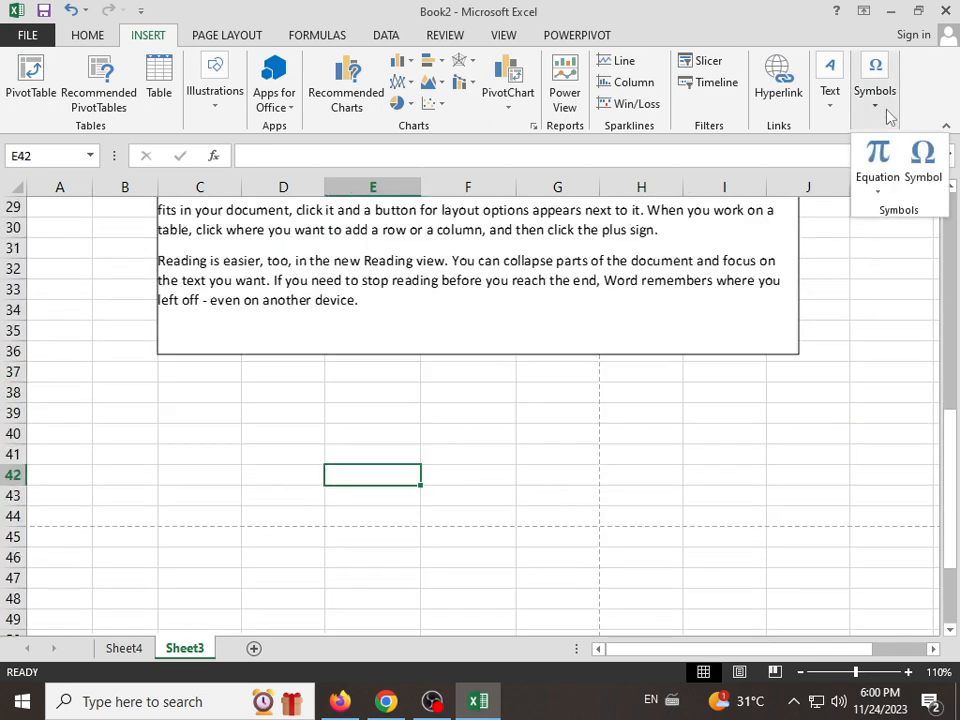
left_click(879, 196)
scroll(786, 306, "down", 3)
scroll(786, 306, "down", 2)
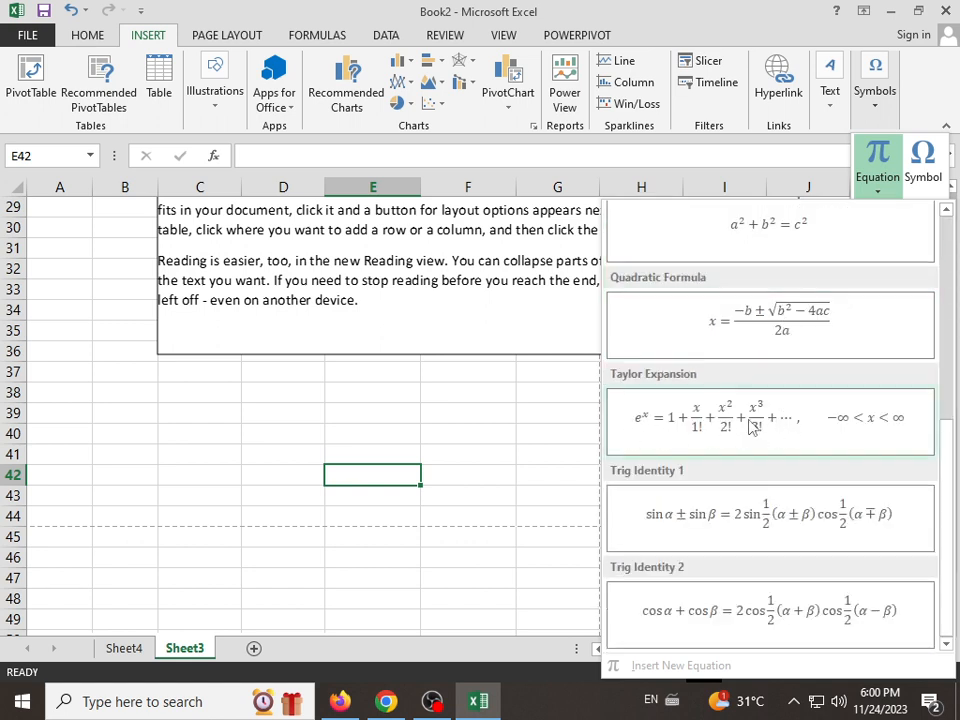
key("Escape")
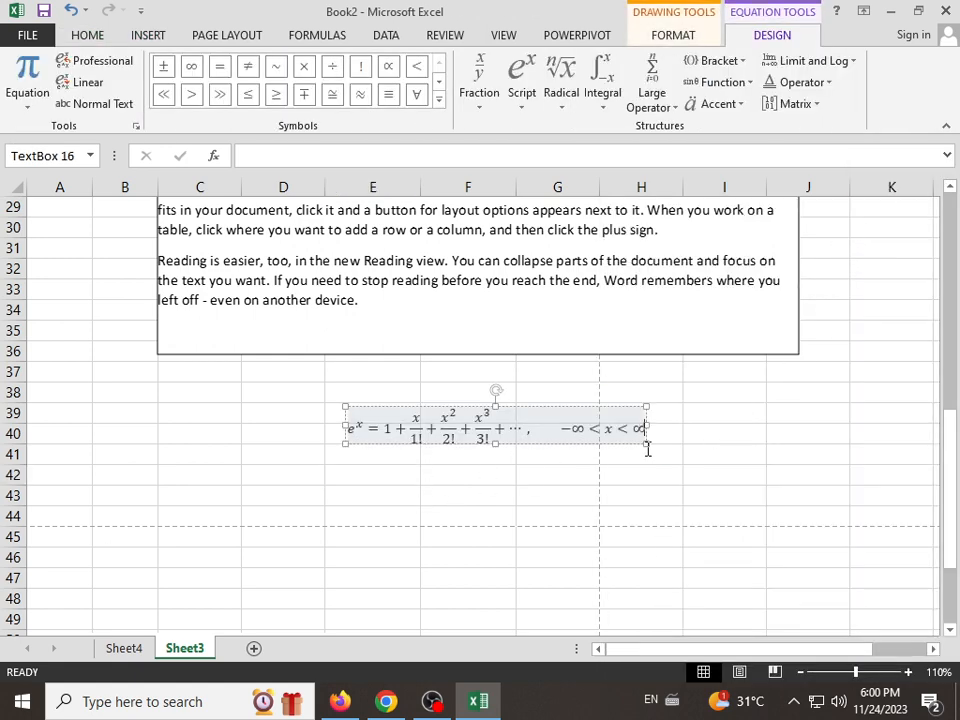
Step: Widen the equation box to about 3.23 inches and move it across columns B to F at rows 39–41
left_click_drag(646, 445, 666, 510)
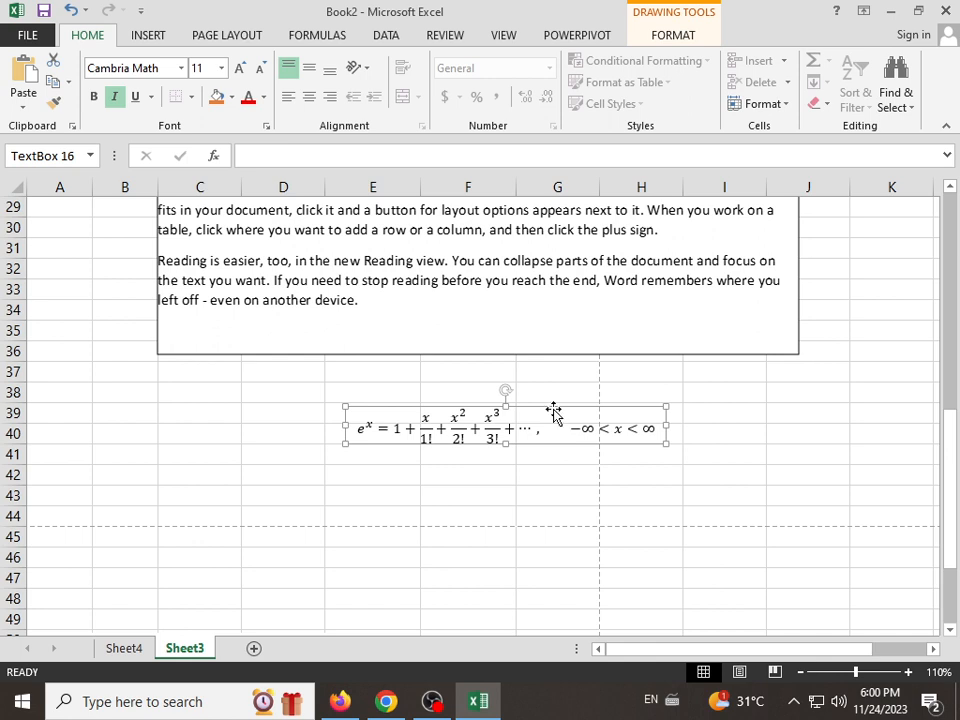
left_click_drag(553, 413, 315, 405)
Step: Insert the New Sheqel Sign symbol twice into the equation, just before the x³/3! term
left_click(254, 431)
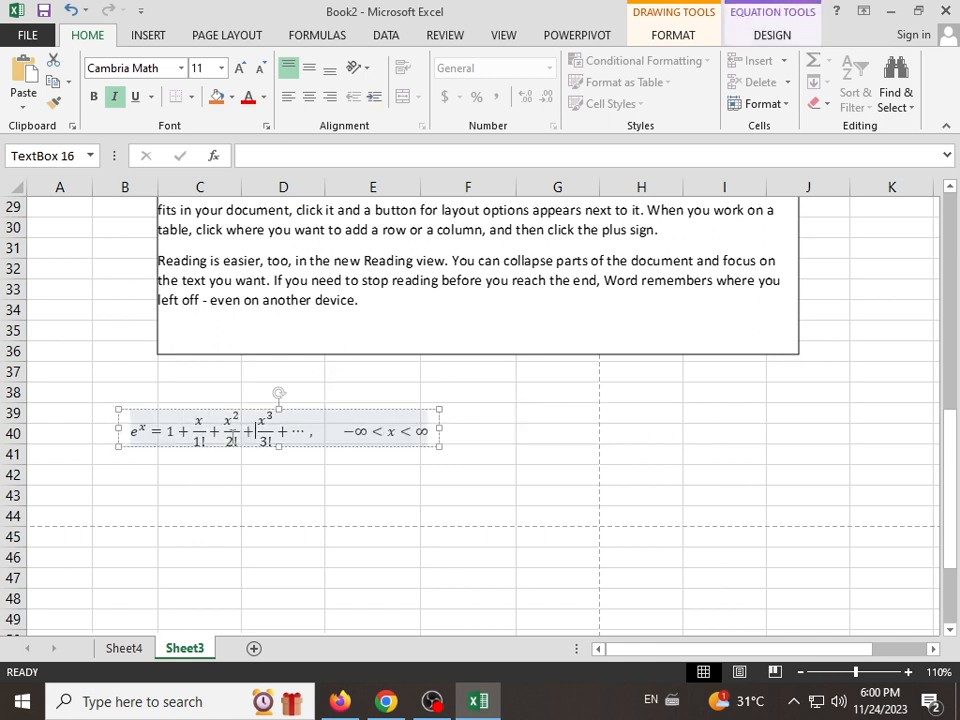
left_click(705, 34)
left_click(772, 35)
left_click(690, 37)
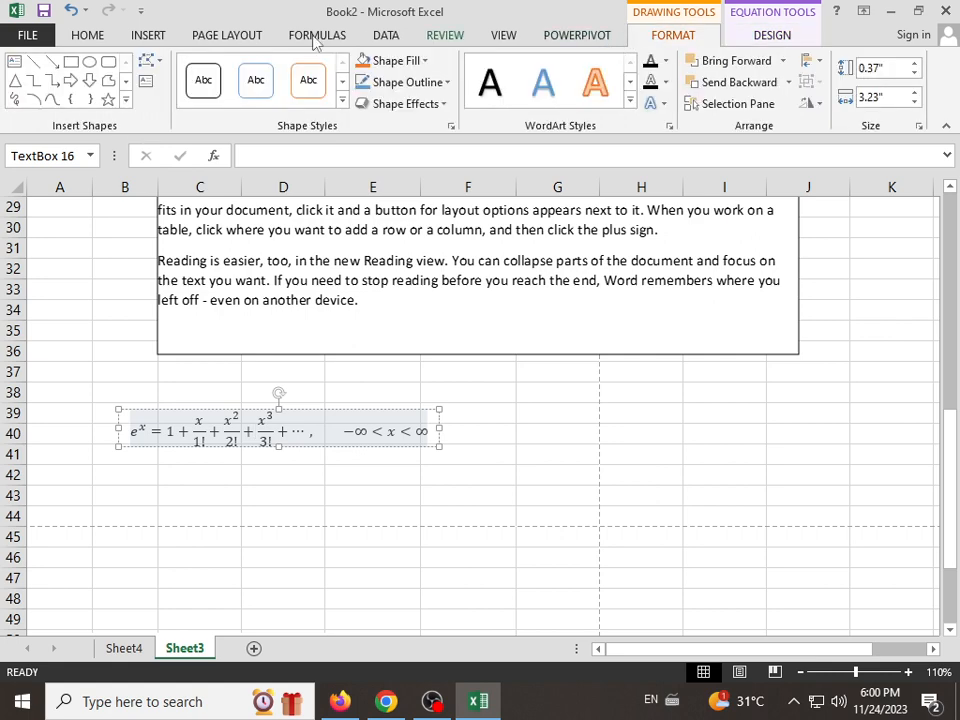
left_click(147, 35)
left_click(896, 102)
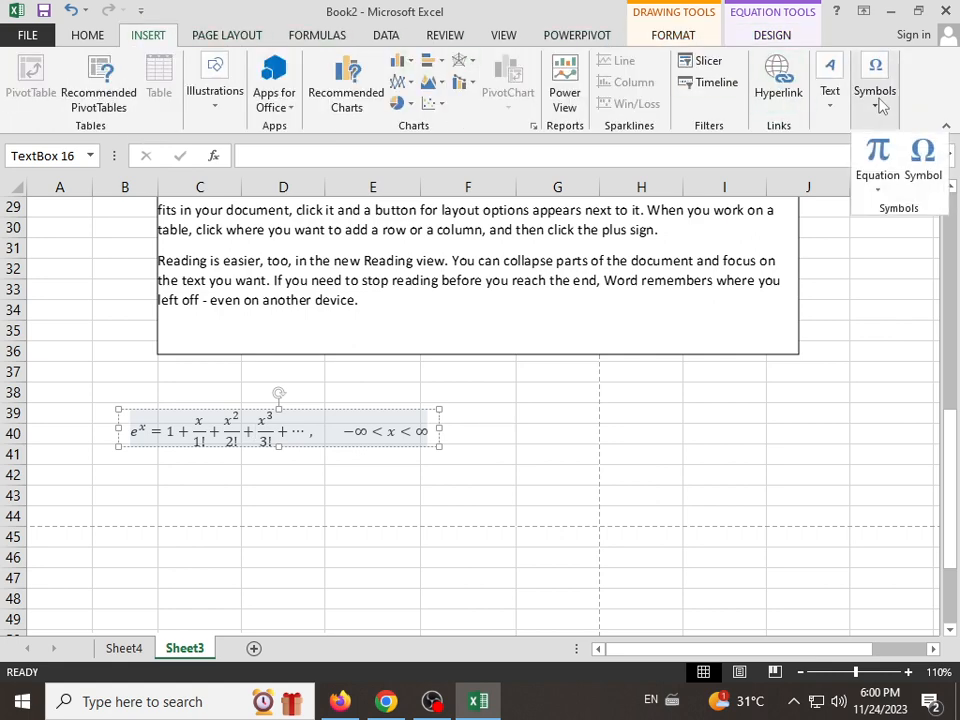
left_click(924, 175)
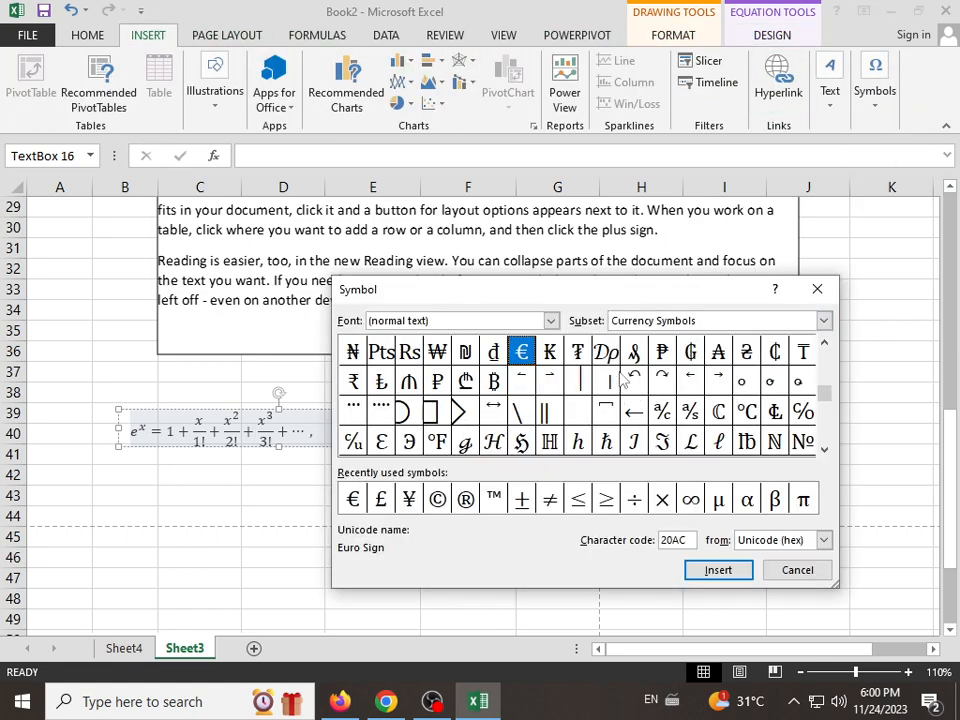
left_click(577, 351)
left_click(521, 411)
left_click(465, 411)
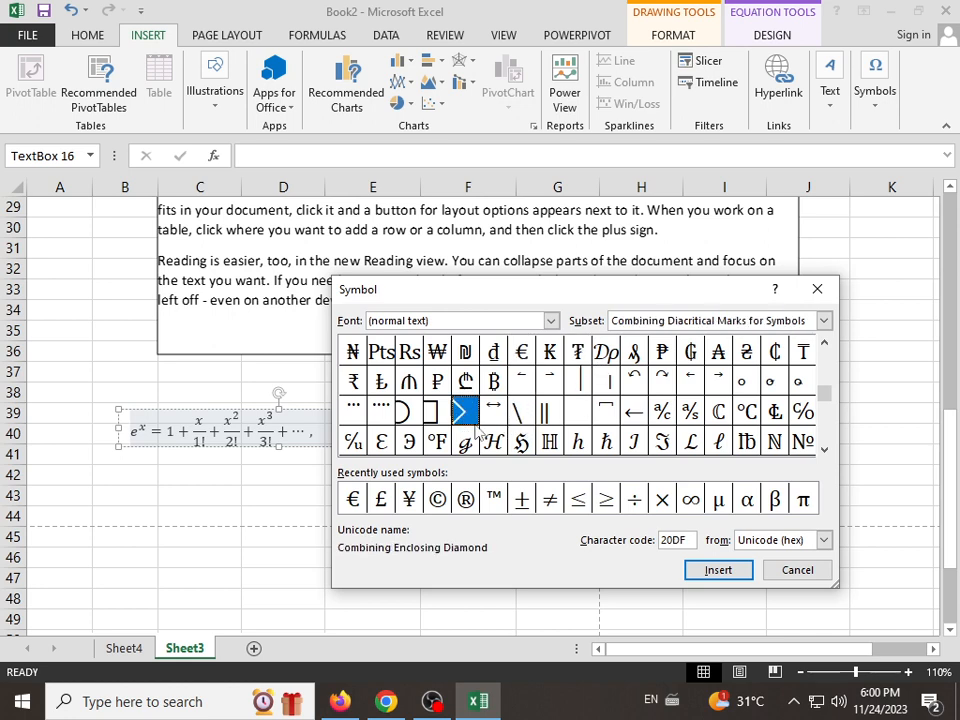
left_click(465, 352)
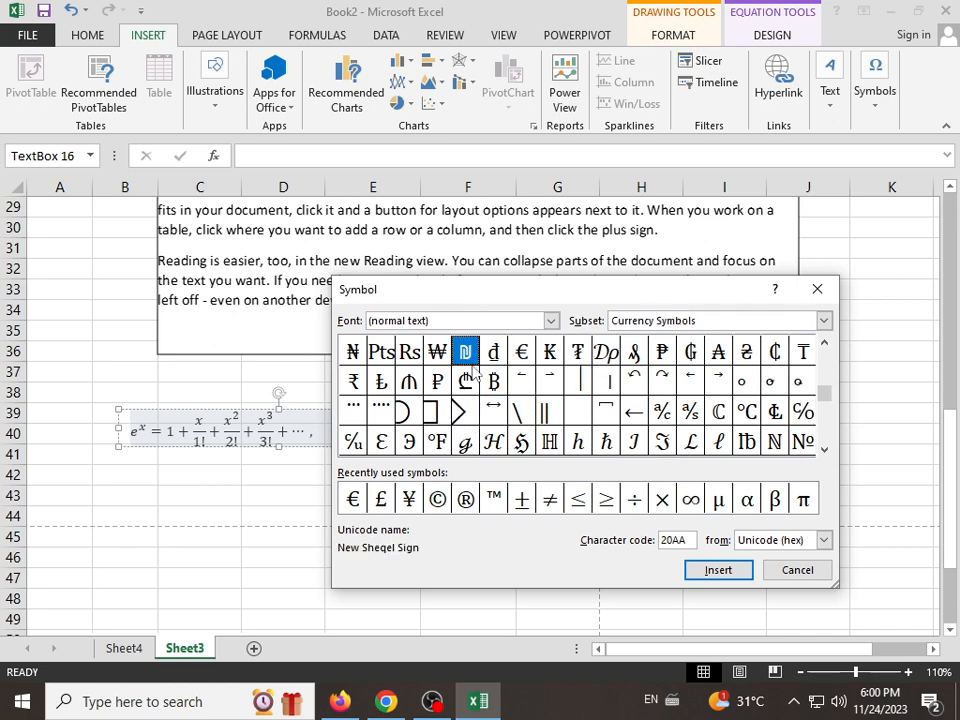
left_click(720, 571)
left_click(720, 571)
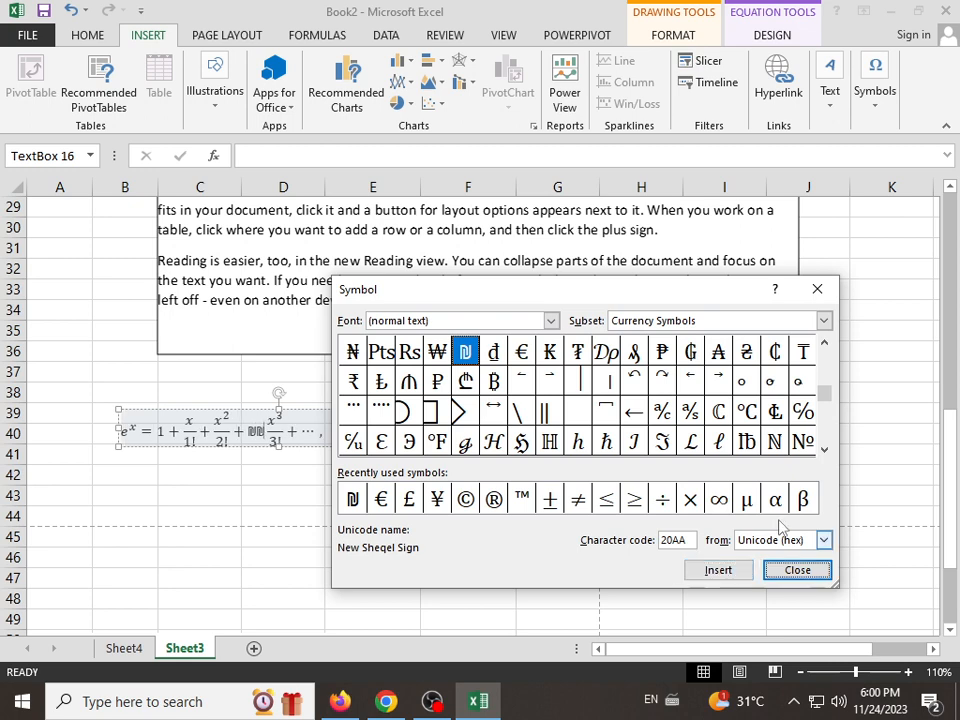
left_click(796, 570)
Step: Add the built-in Trig Identity 1 to the equation right after the two sheqel signs
left_click(875, 92)
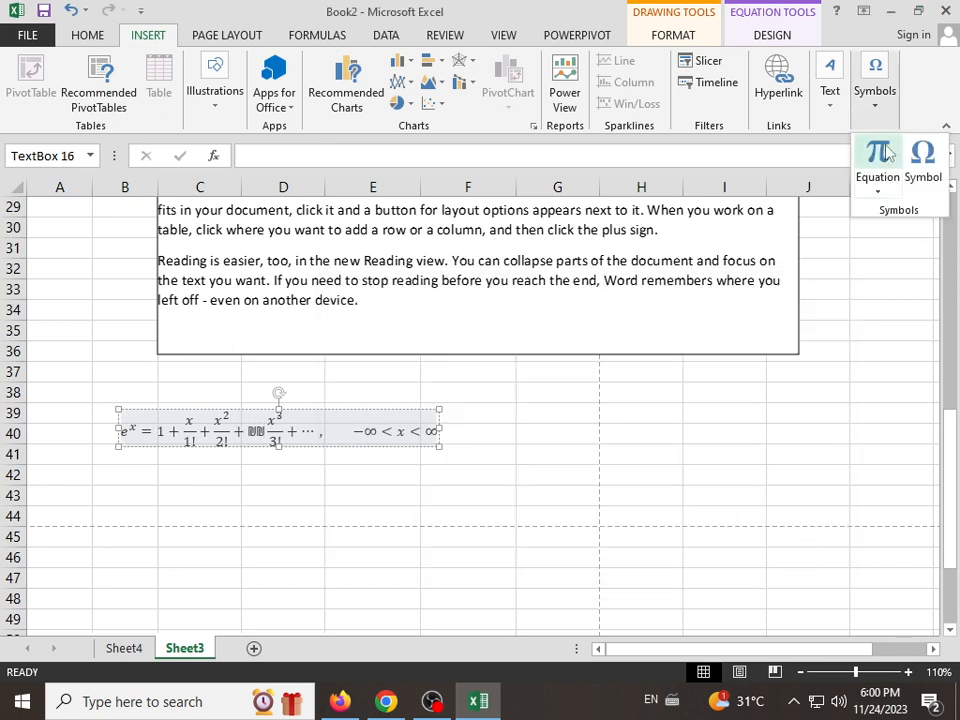
left_click(880, 190)
scroll(880, 300, "down", 2)
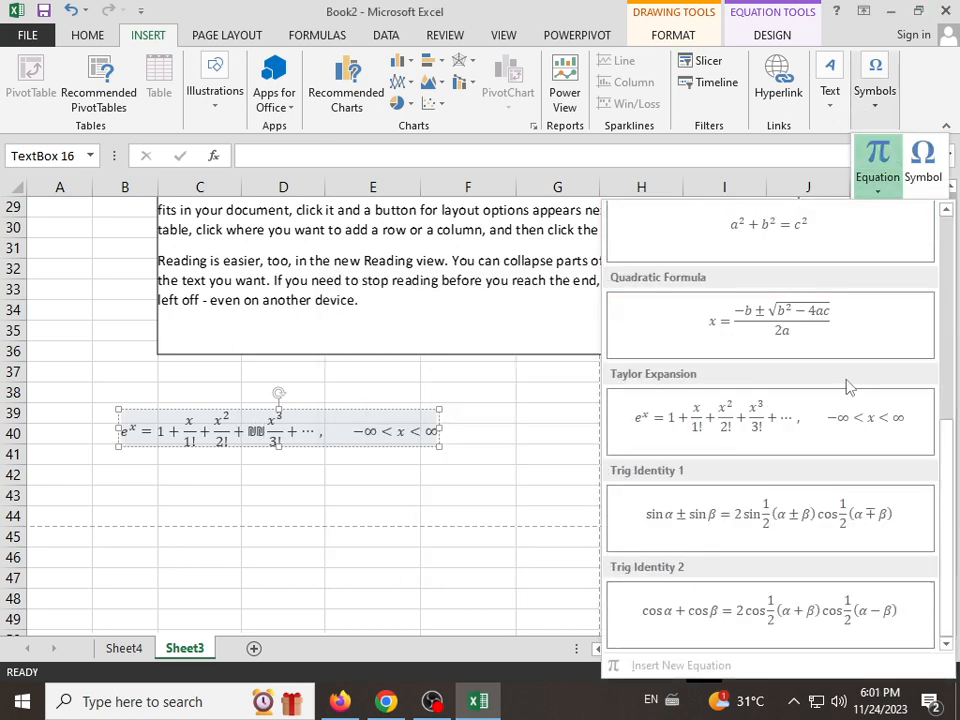
left_click(728, 545)
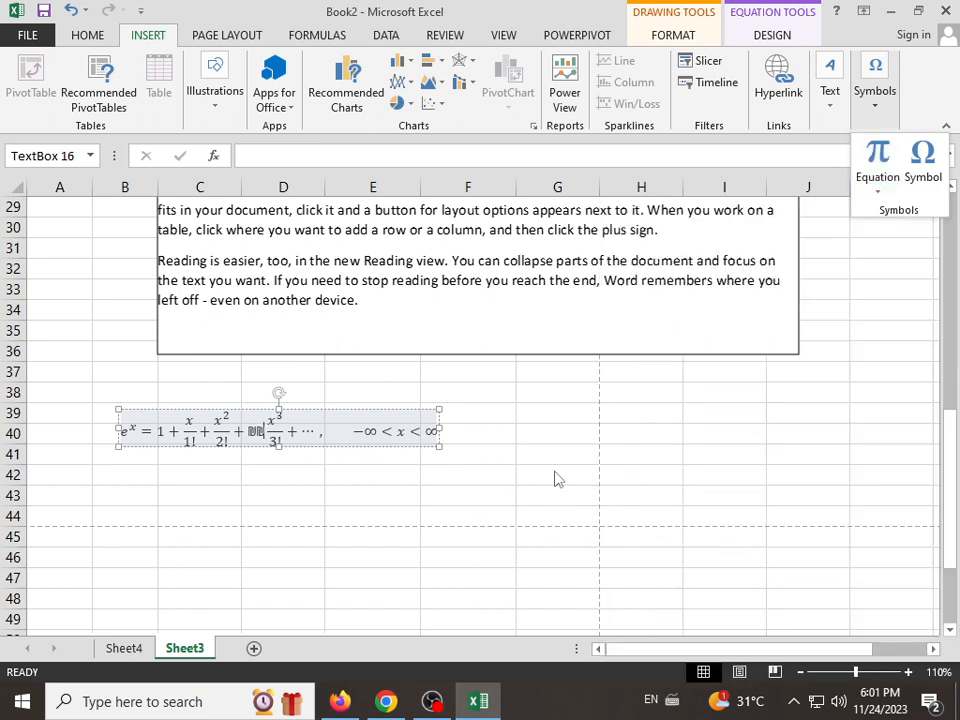
left_click(305, 477)
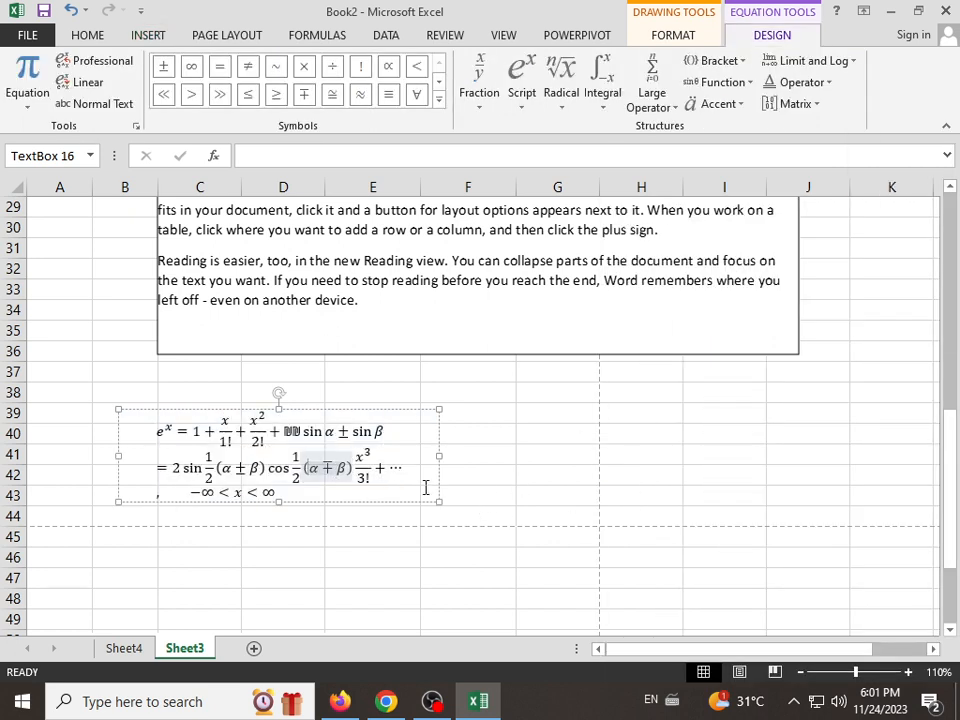
triple_click(407, 477)
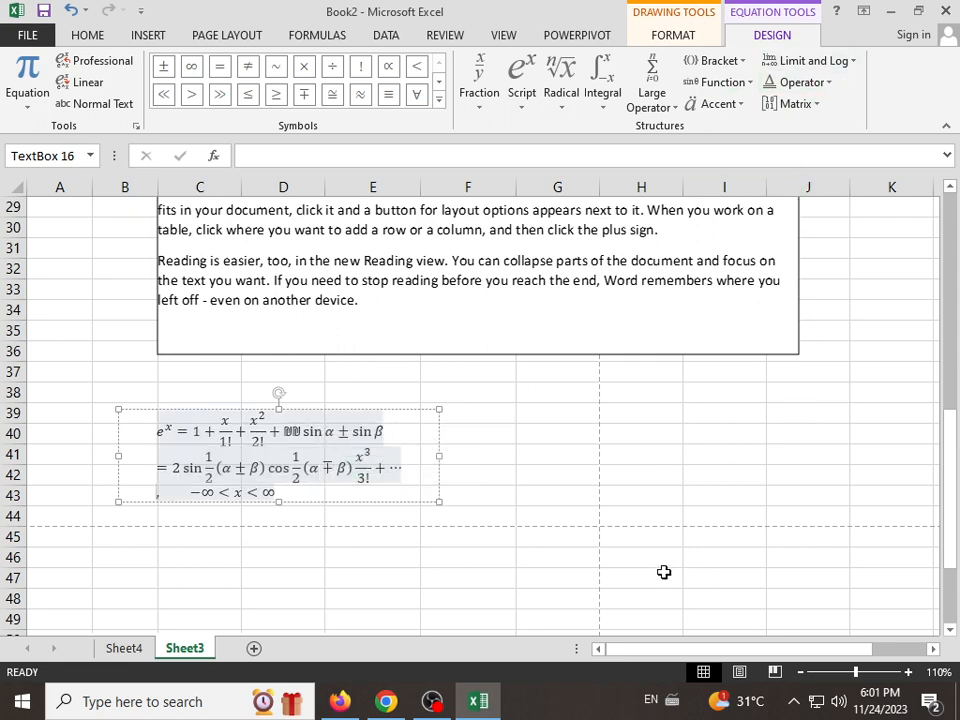
Step: Add the symbols ≤, ≠, ×, ≈ and ≡ after the equation's x/1! term, and leave equation editing
left_click(566, 495)
left_click(233, 440)
left_click(670, 38)
left_click(765, 40)
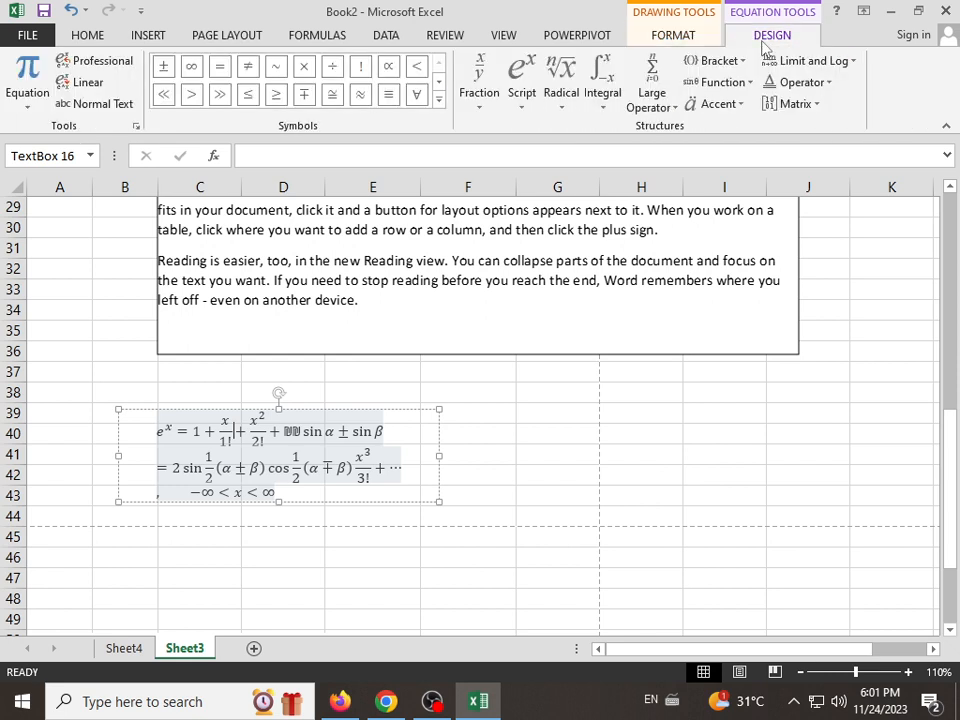
left_click(248, 94)
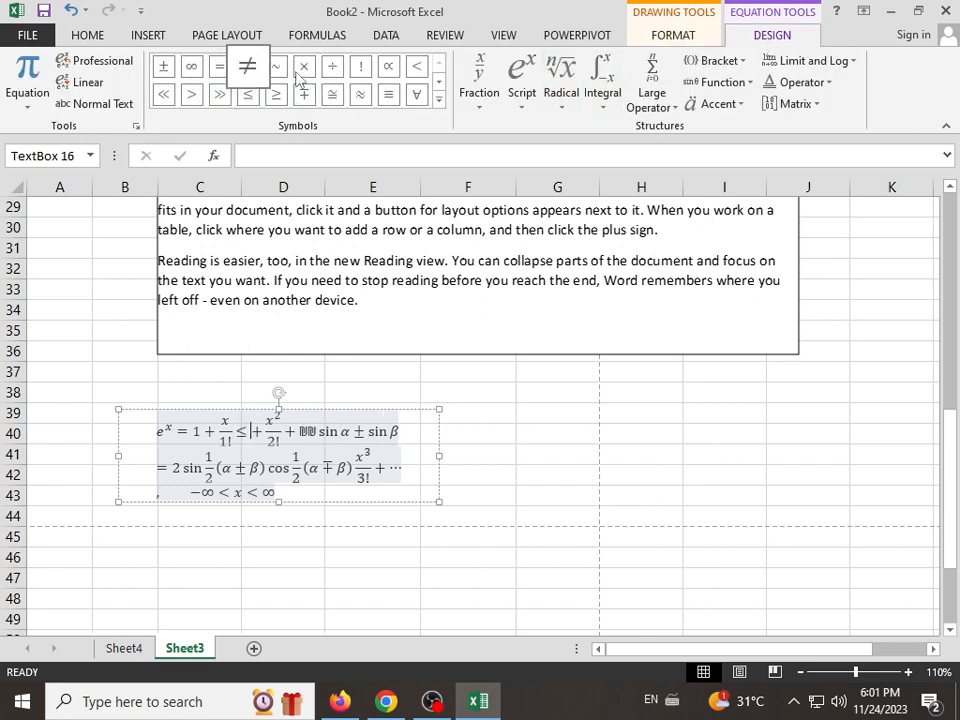
left_click(219, 66)
left_click(304, 66)
left_click(360, 94)
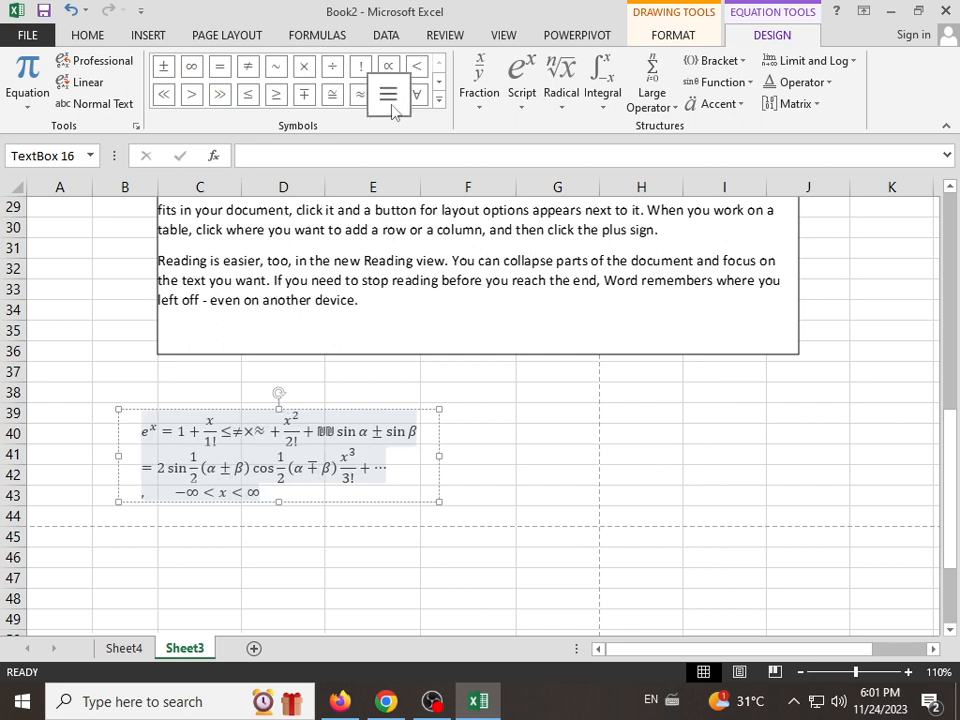
left_click(389, 94)
left_click(525, 354)
left_click(148, 36)
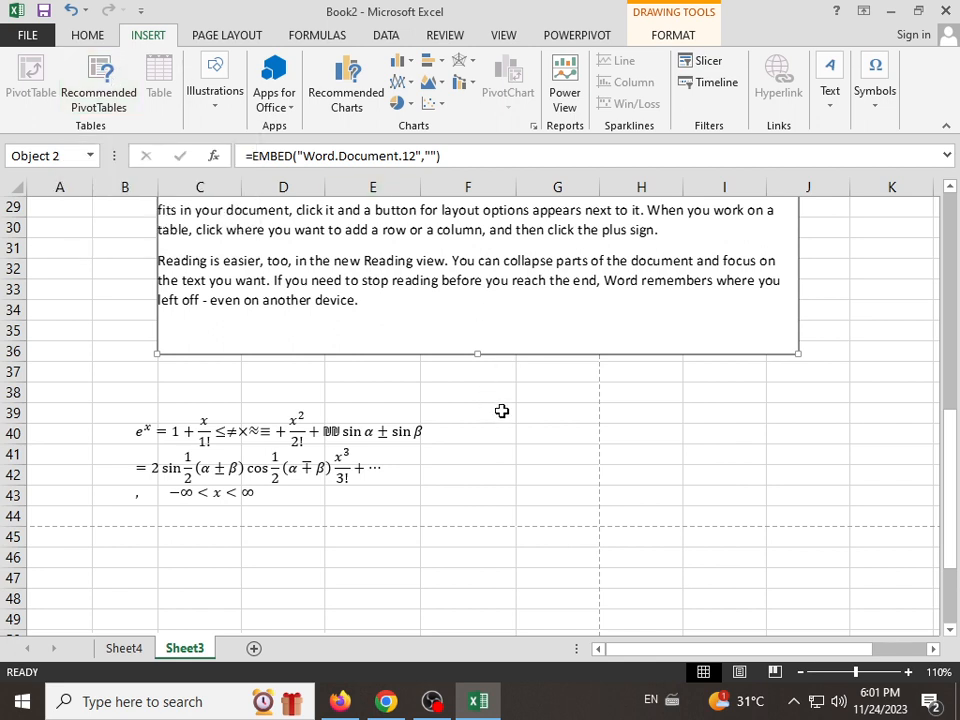
left_click(534, 418)
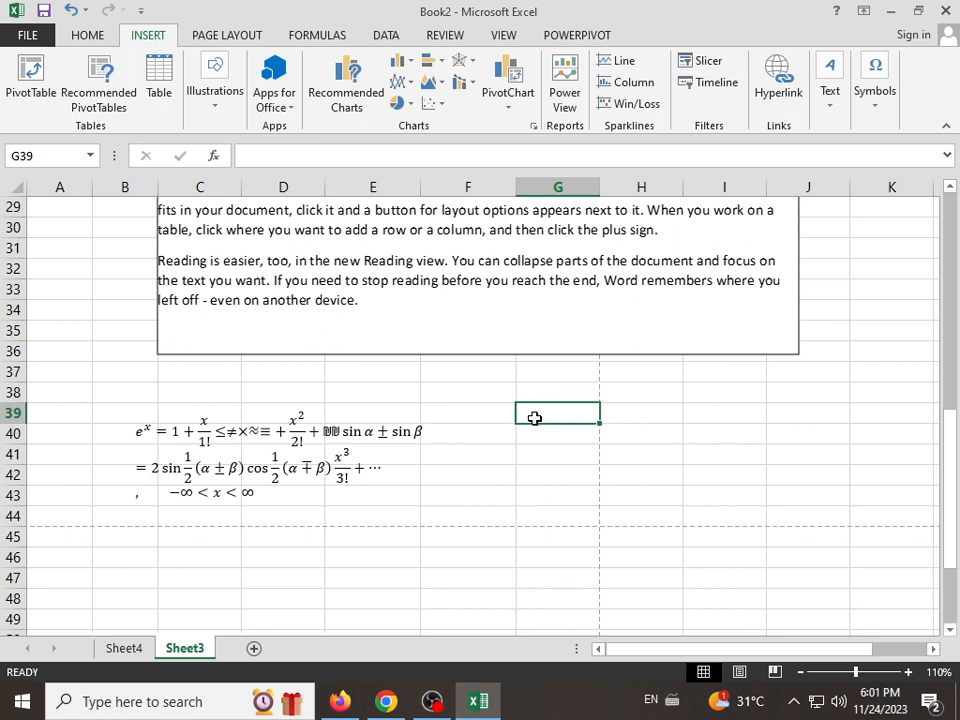
left_click(433, 698)
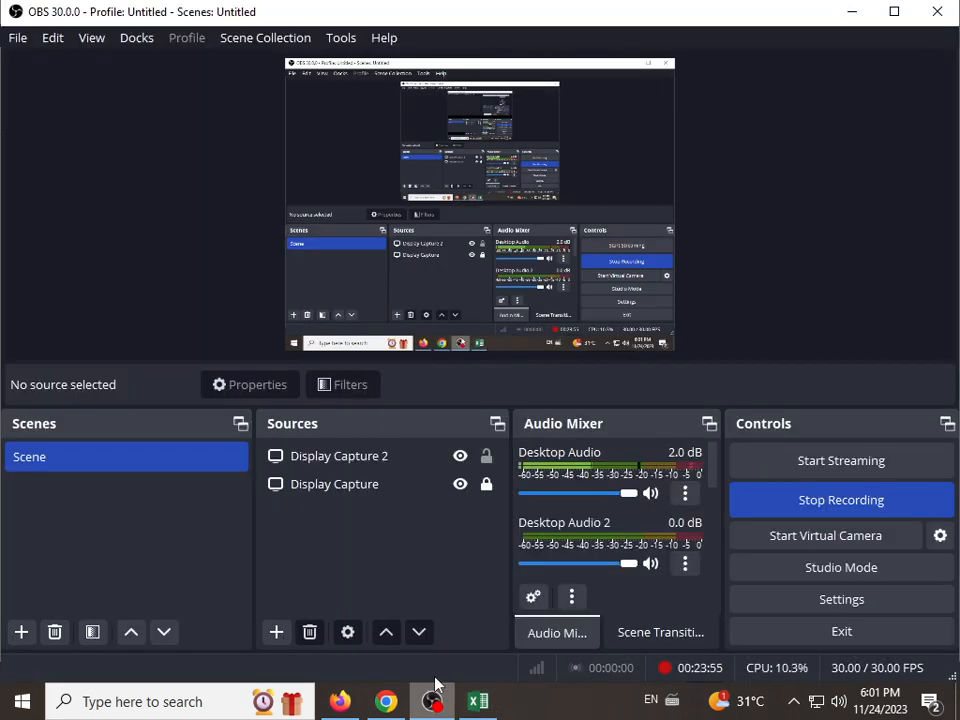